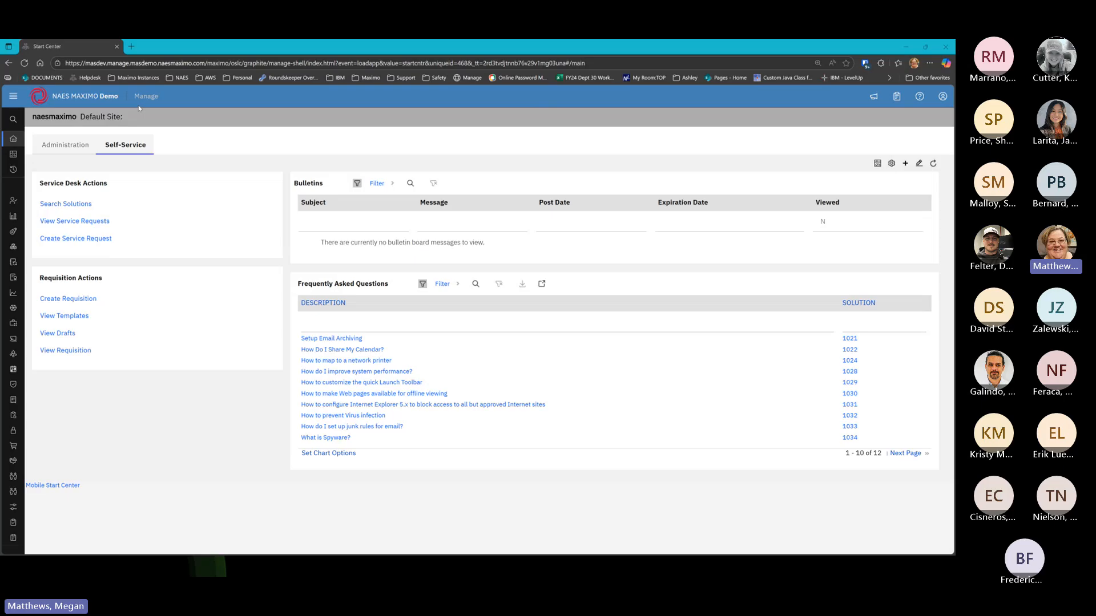
Open Count Books from the Inventory group of the side navigation
mouse_move(15, 139)
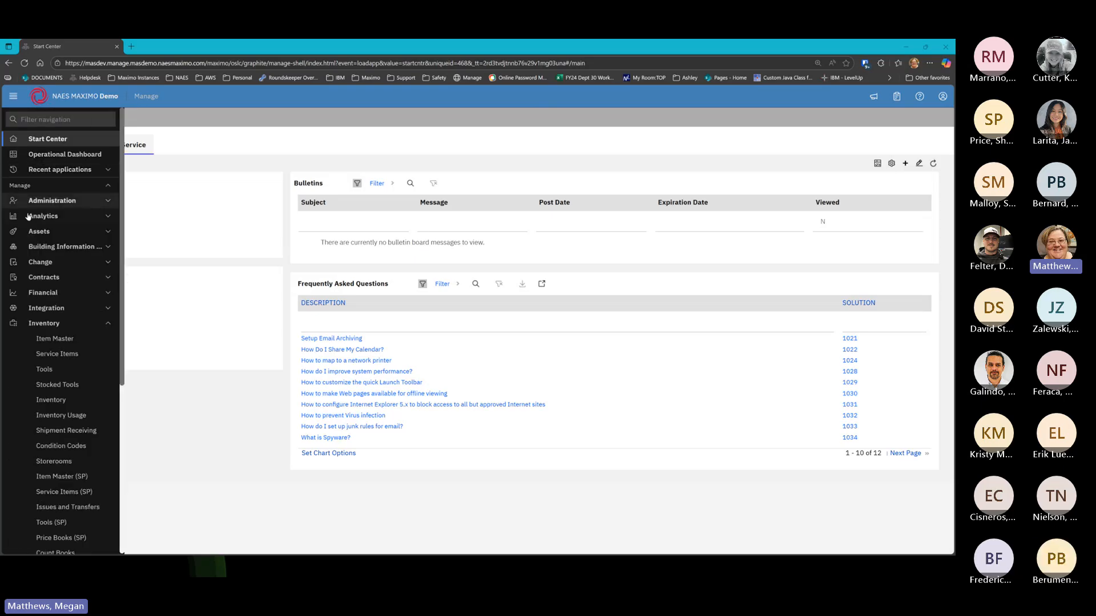
scroll(57, 371, down, 2)
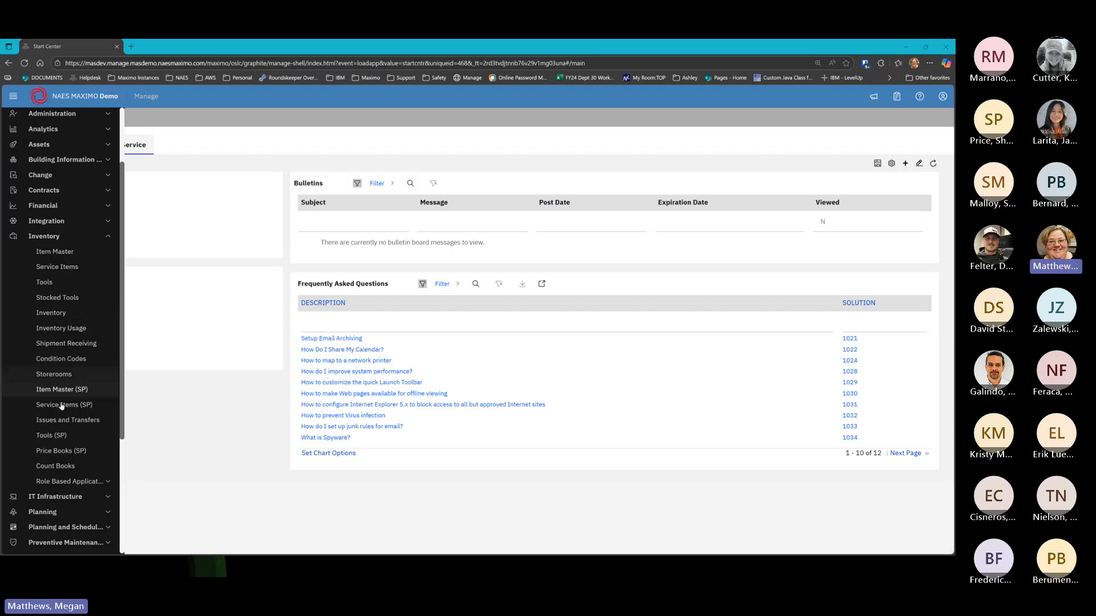
click(56, 468)
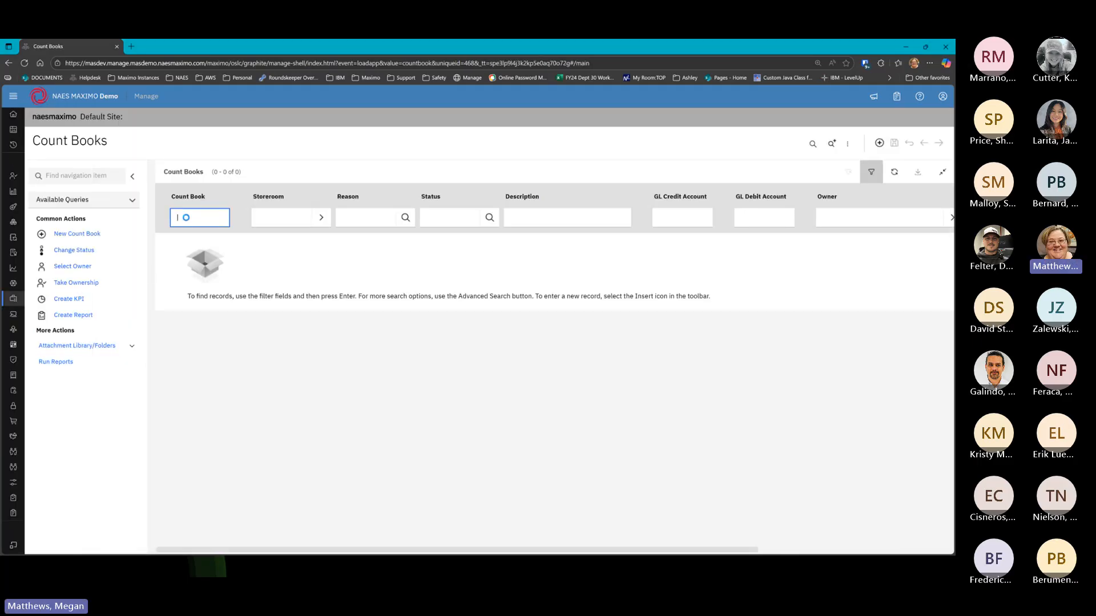
List all count books and open count book 1002, the Quarterly PKG storeroom count
key(Return)
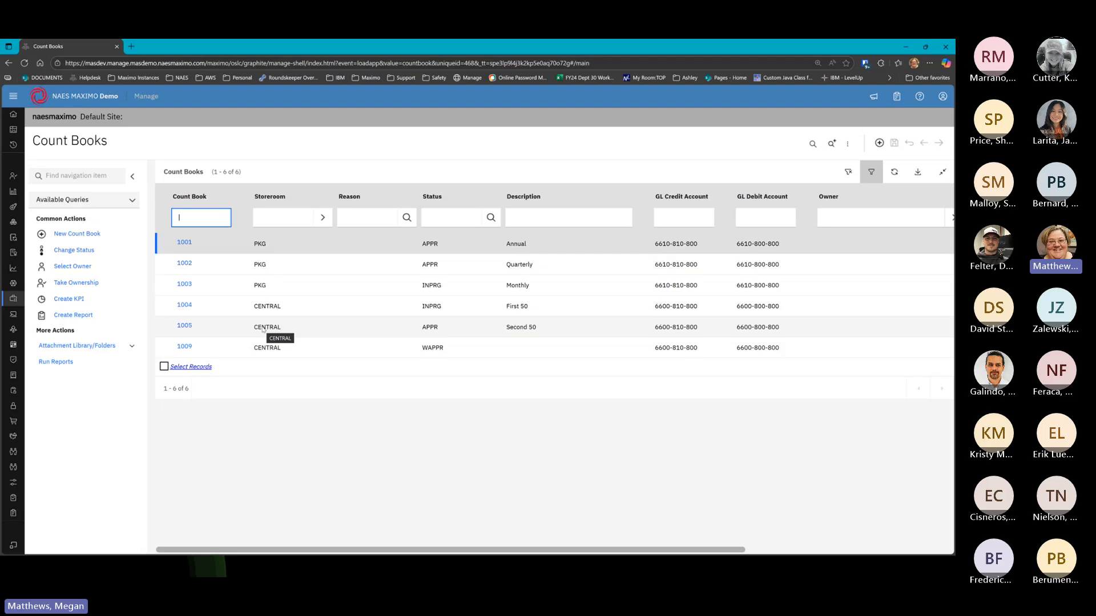
click(184, 264)
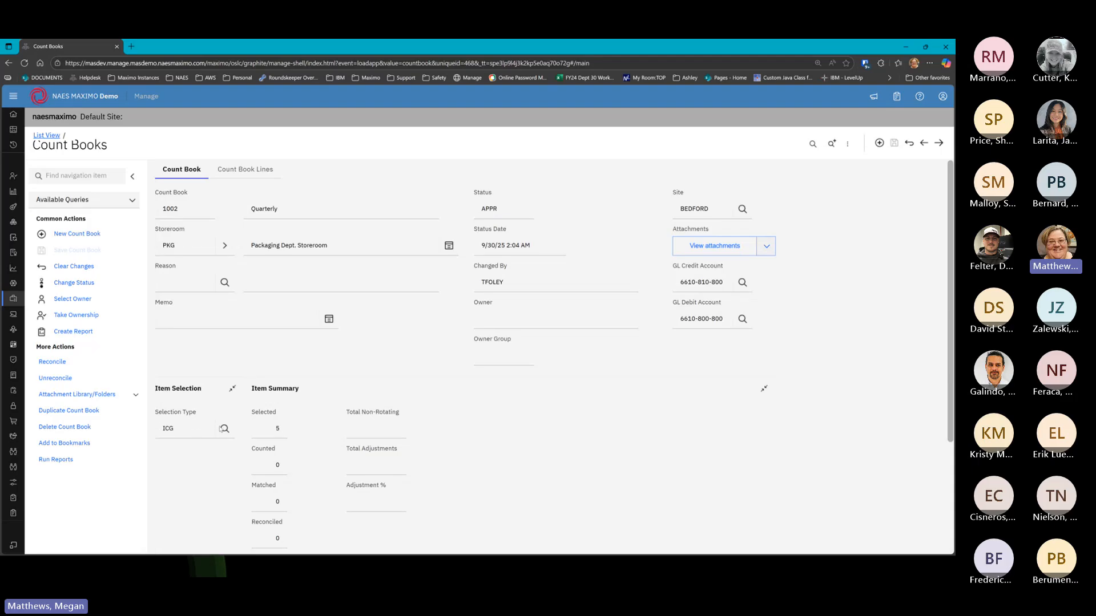
Show the Selection Type values: ALL, BIN, CNTFREQ, ICG, ITEM, ROTATING and TOOLS
click(223, 428)
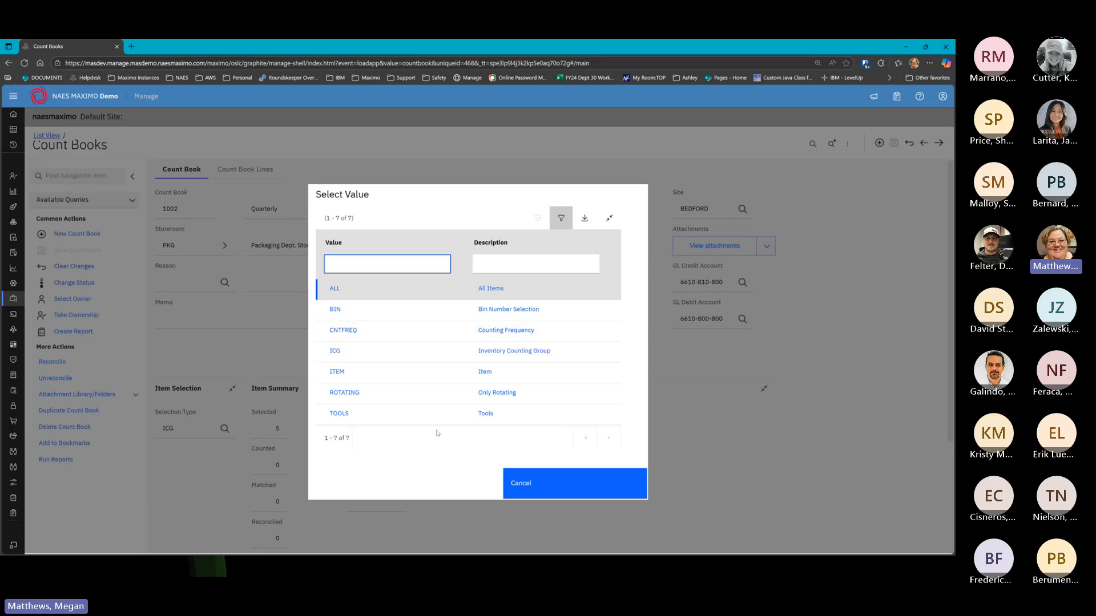
Cancel the Select Value list so count book 1002 keeps ICG as its Selection Type
click(531, 481)
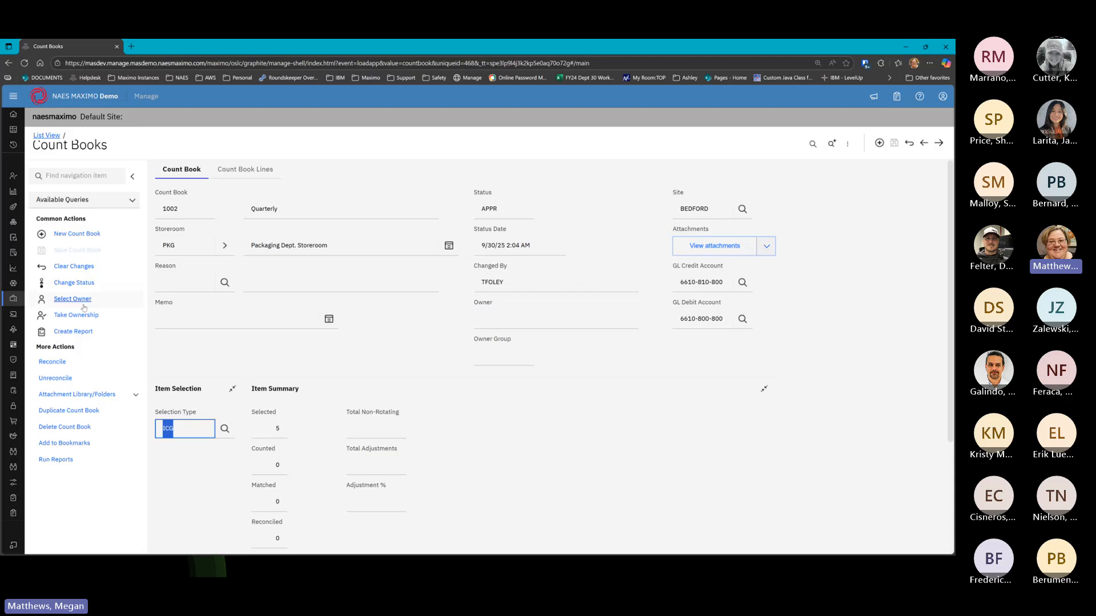
mouse_move(19, 302)
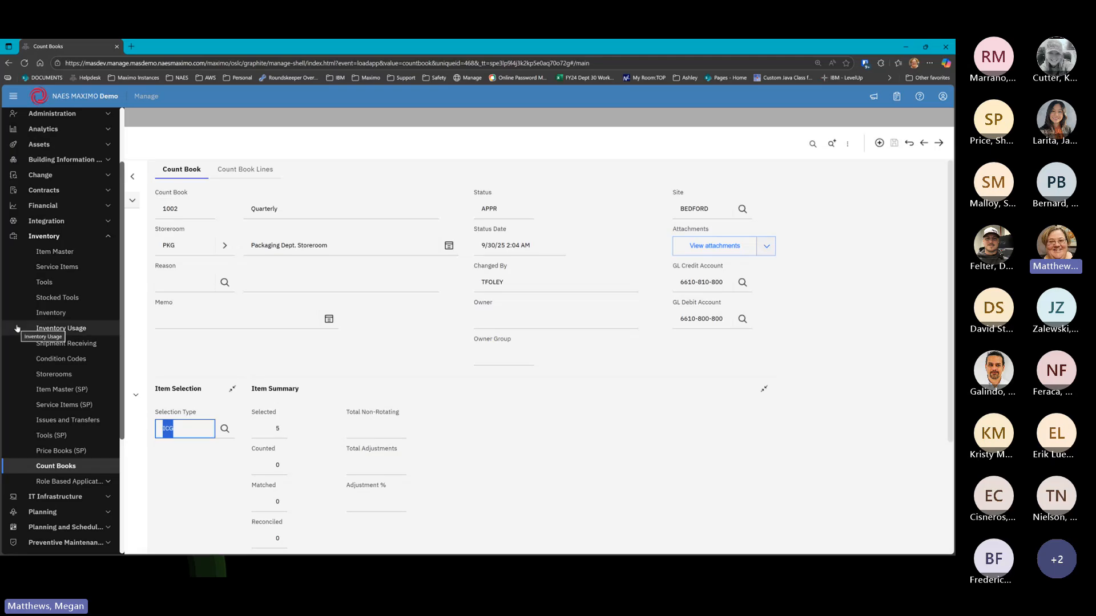
Open the Inventory application and item 0-0031's record at the ATLANTA storeroom
click(50, 313)
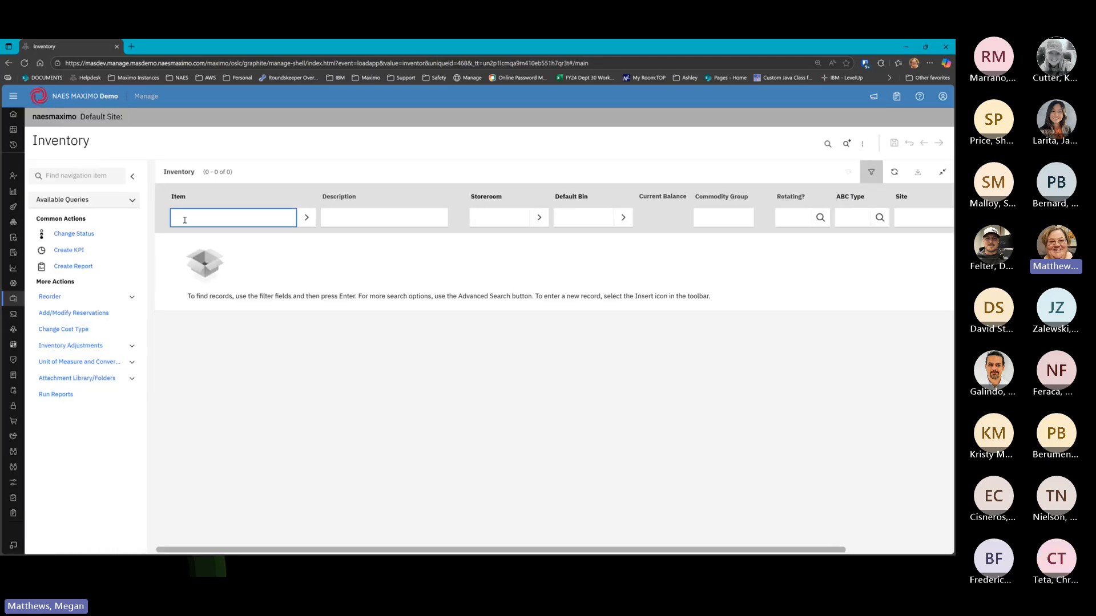
key(Return)
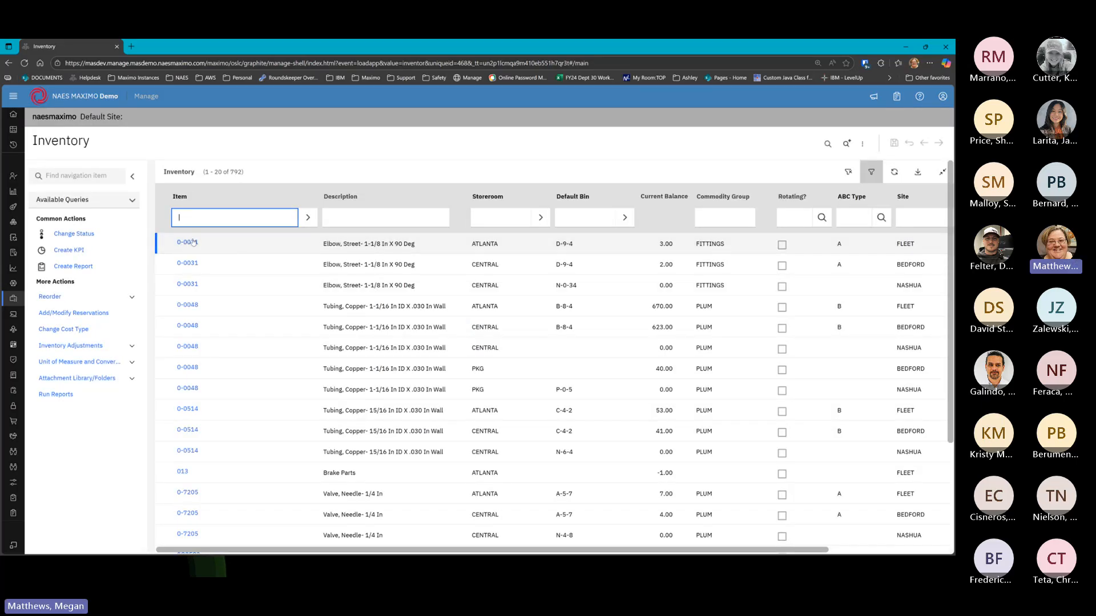
click(189, 243)
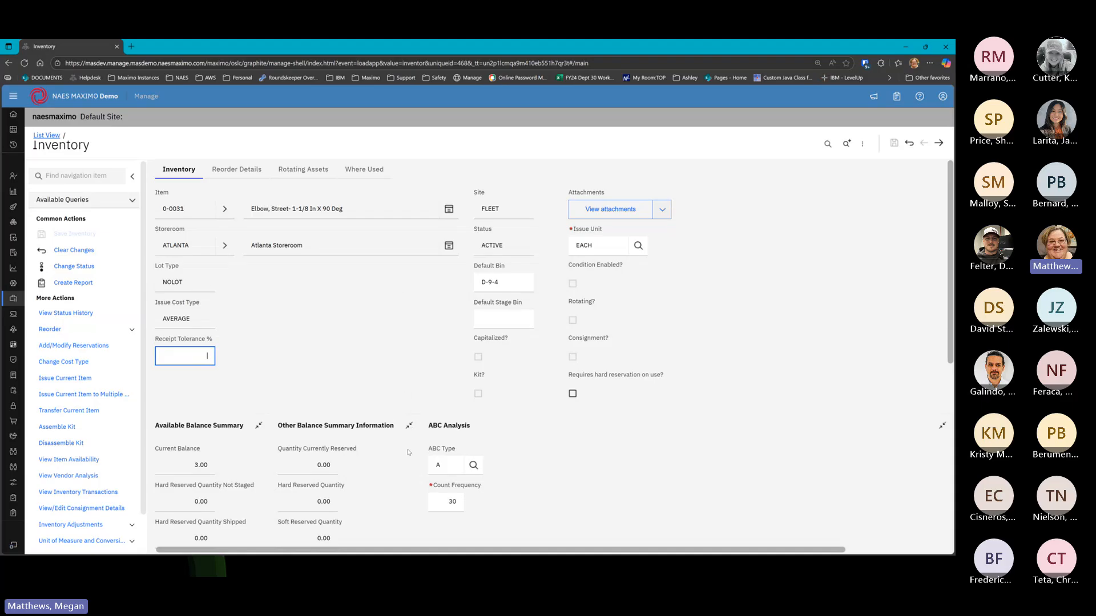
scroll(409, 444, down, 3)
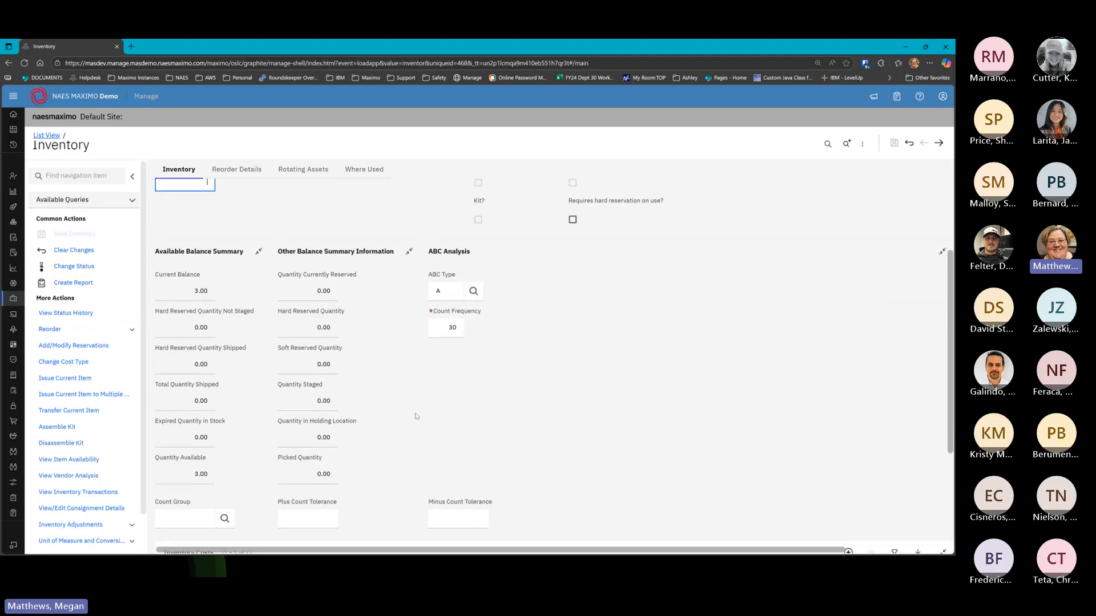
click(409, 251)
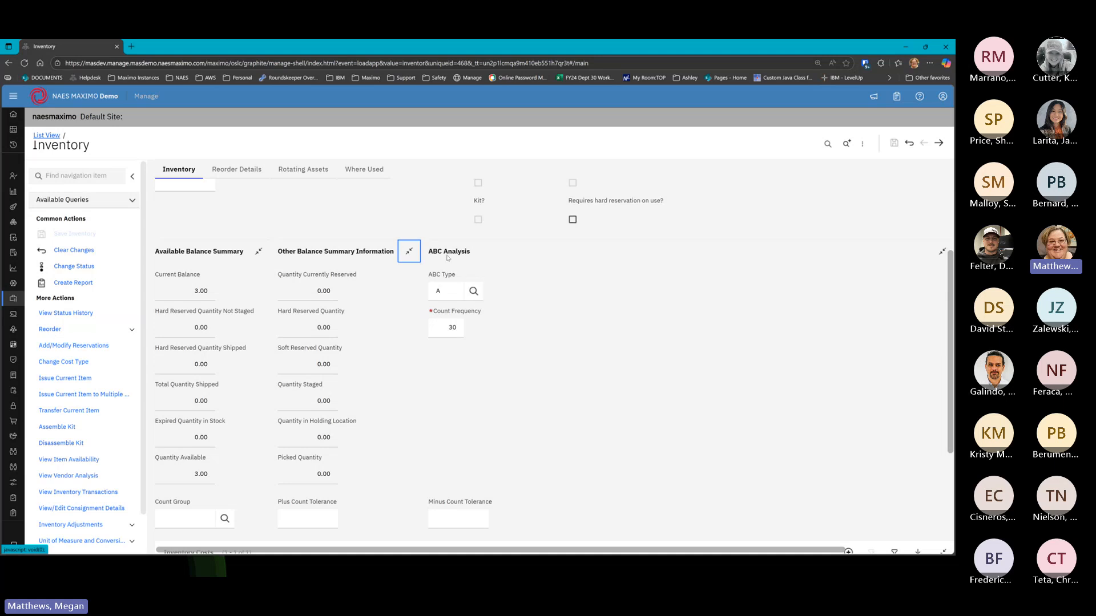
double_click(447, 290)
double_click(444, 329)
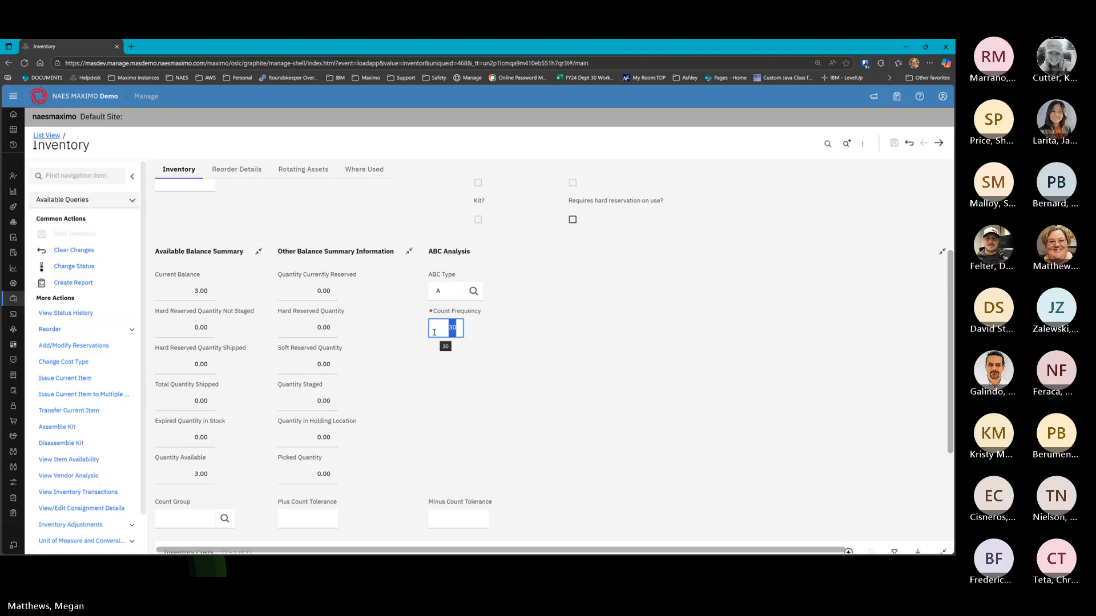
click(439, 329)
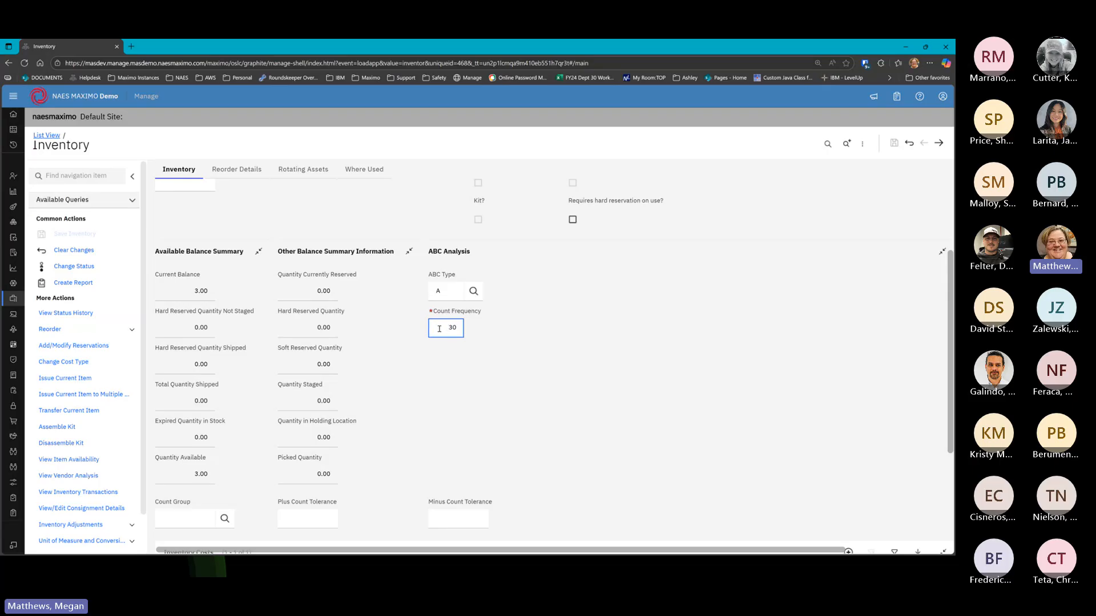
drag(441, 329, 462, 327)
click(437, 327)
drag(437, 327, 461, 328)
click(449, 328)
scroll(453, 329, down, 4)
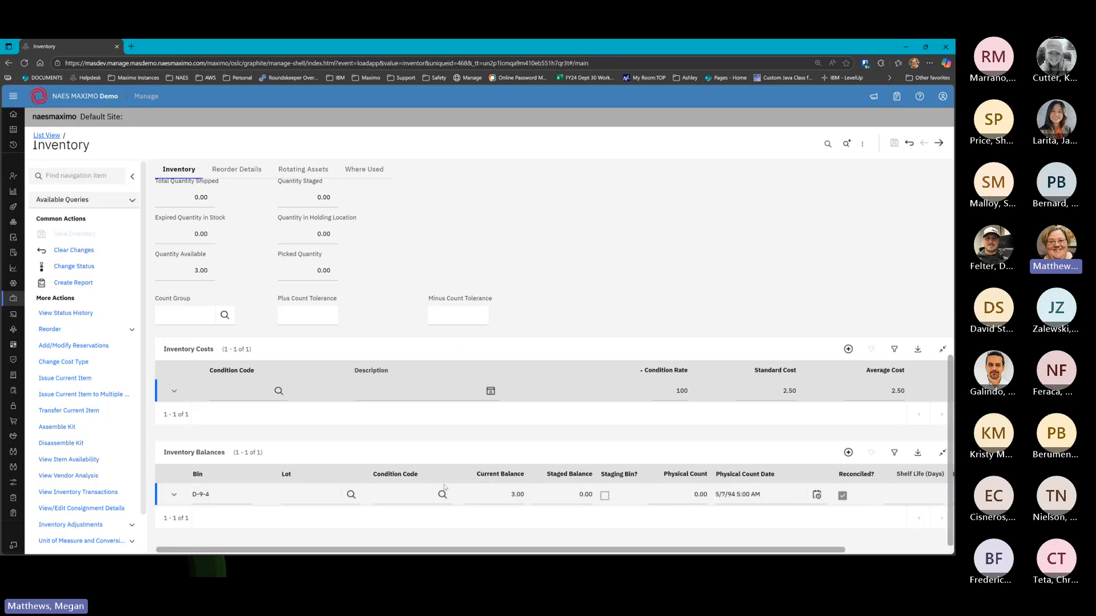
Expand the D-9-4 balance details, showing physical count 0.00 dated 5/7/94
click(173, 494)
click(726, 495)
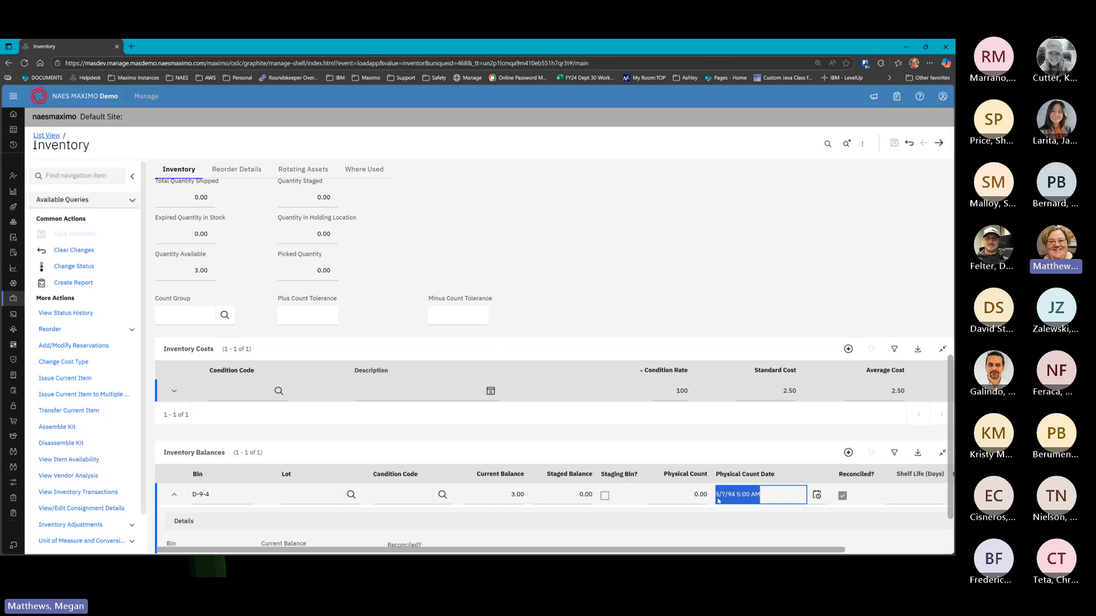
scroll(734, 473, down, 3)
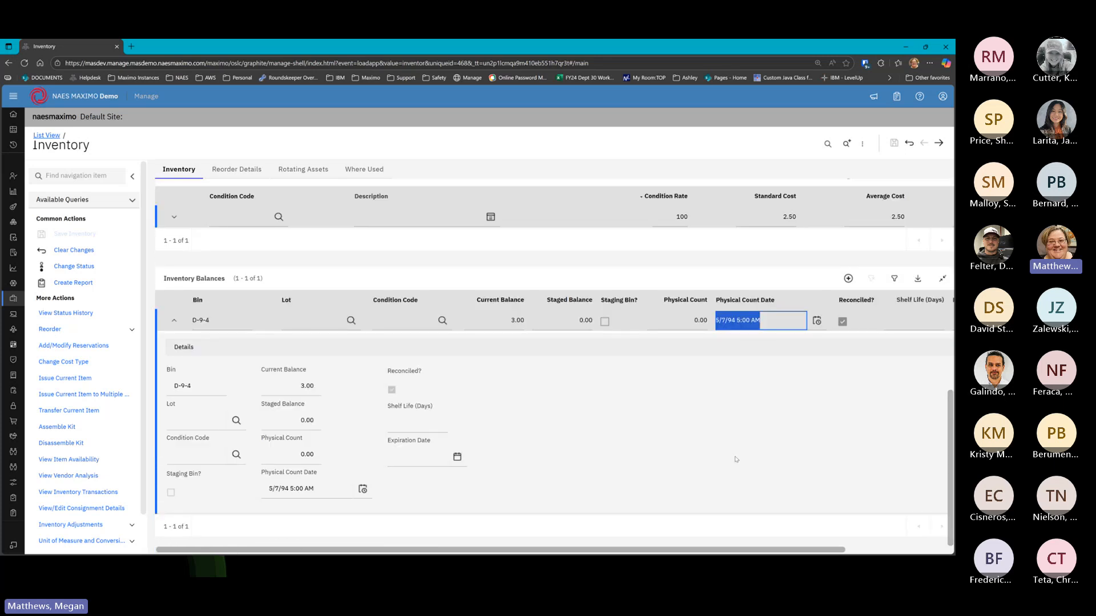
scroll(734, 458, down, 1)
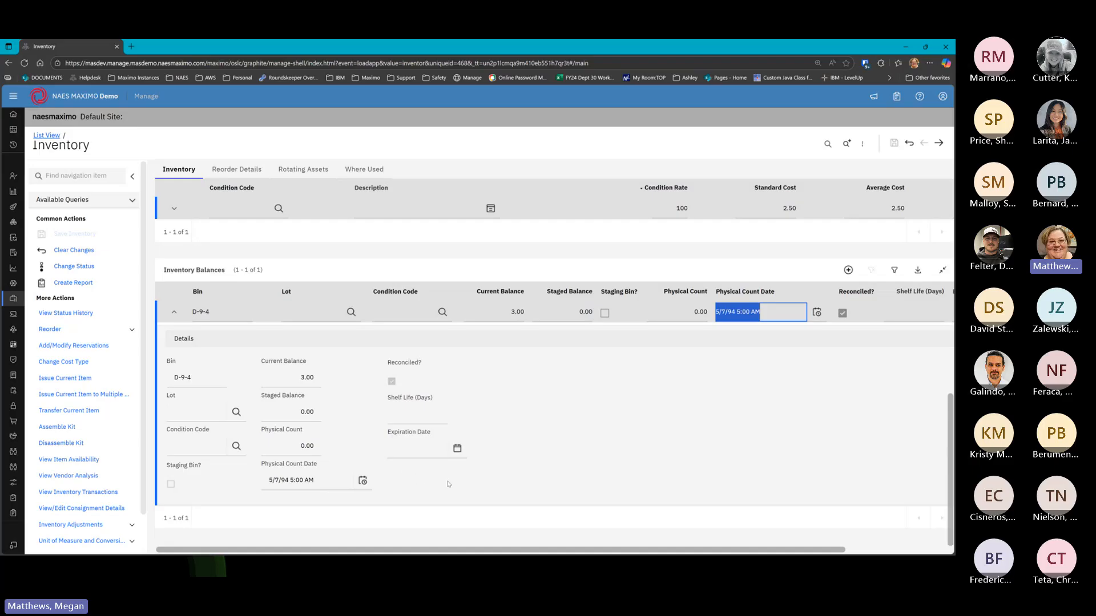
click(132, 46)
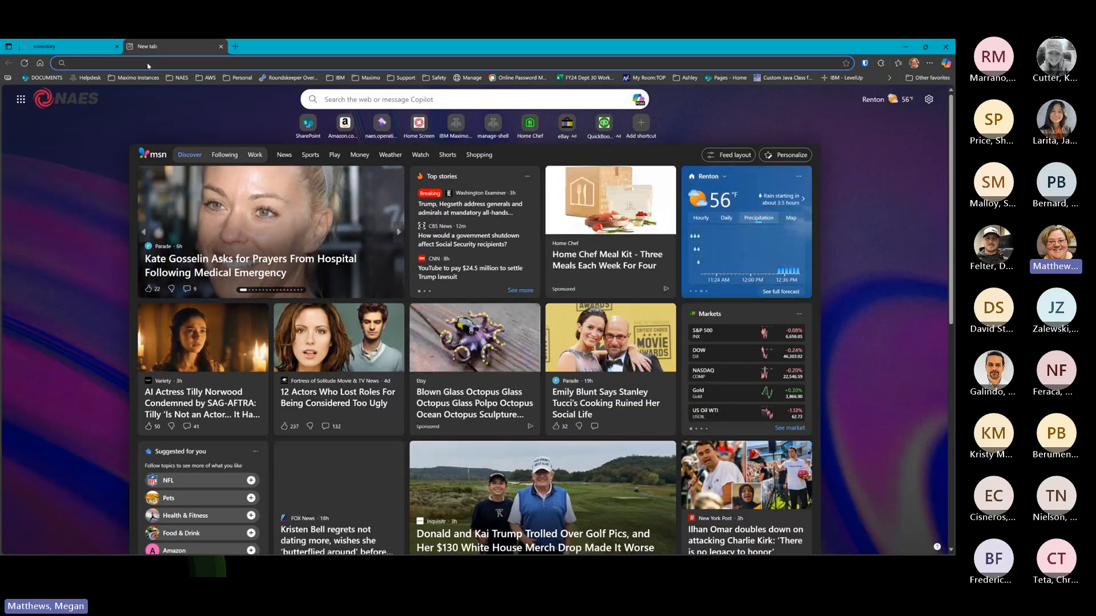
text(https://)
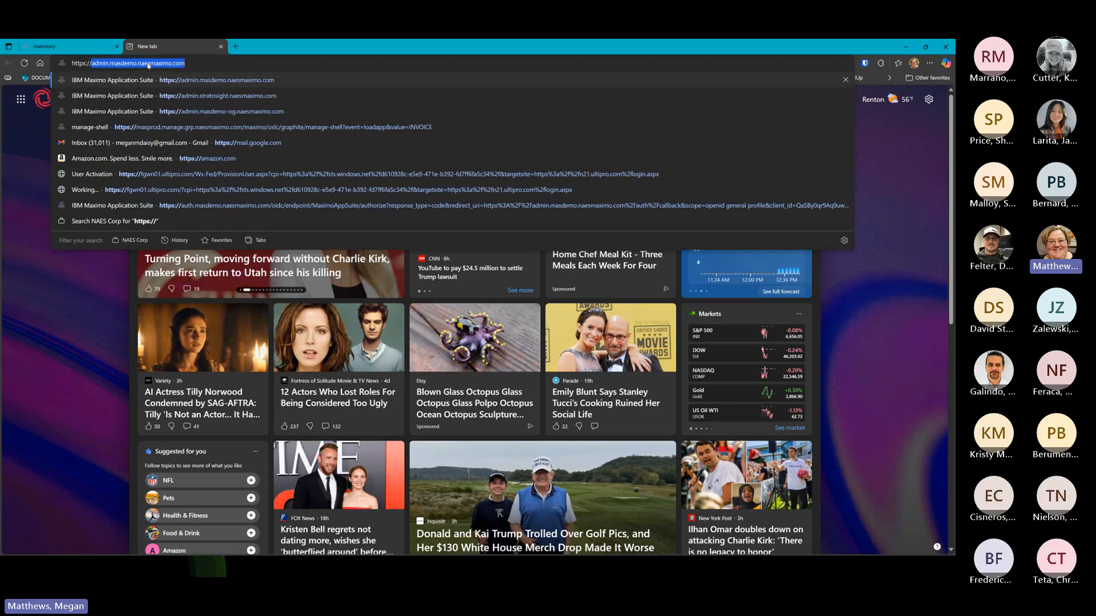
text(mp)
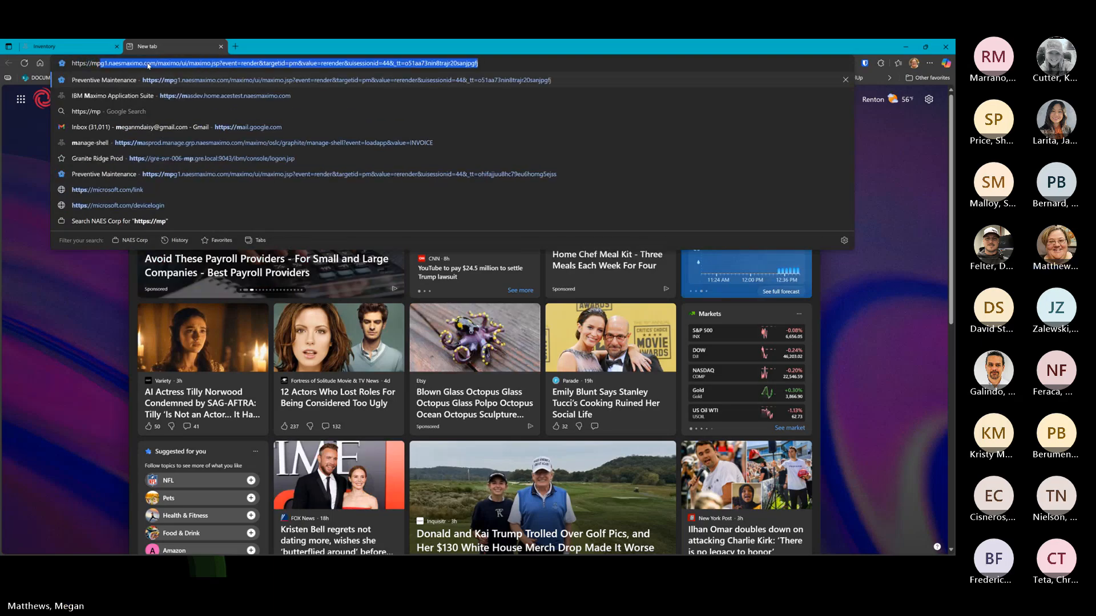
text(g1.naes)
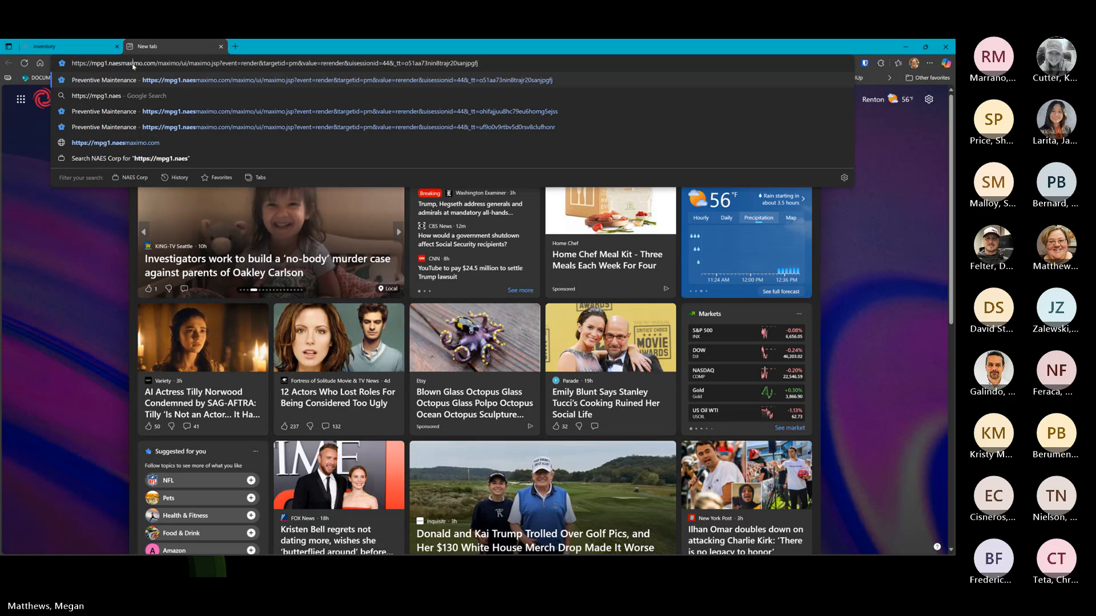
key(Return)
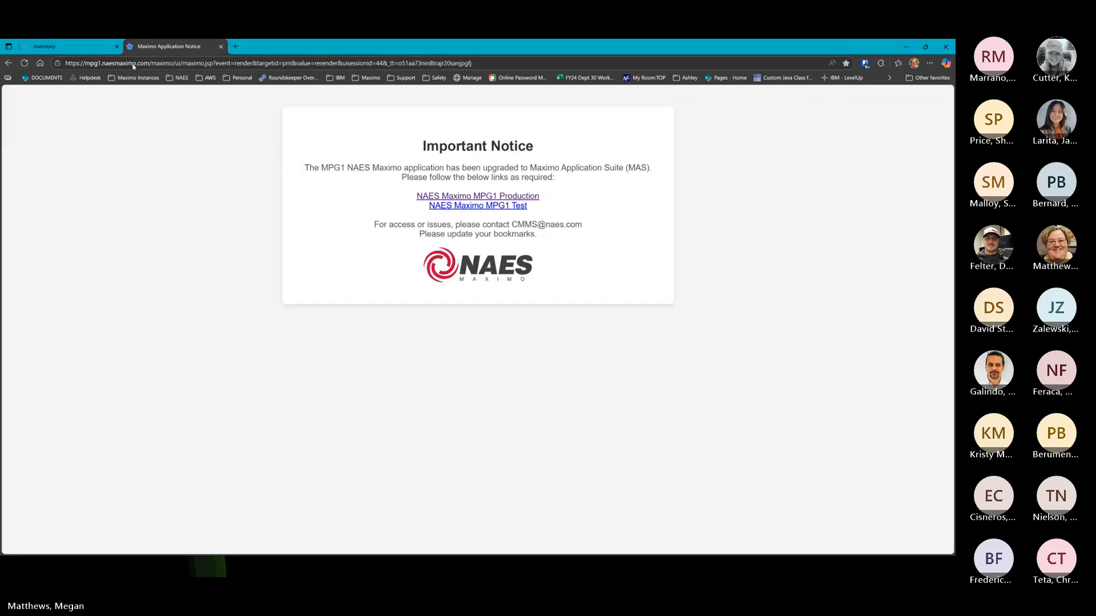
Open the NAES Maximo MPG1 Production site and sign in with Microsoft SSO
click(468, 197)
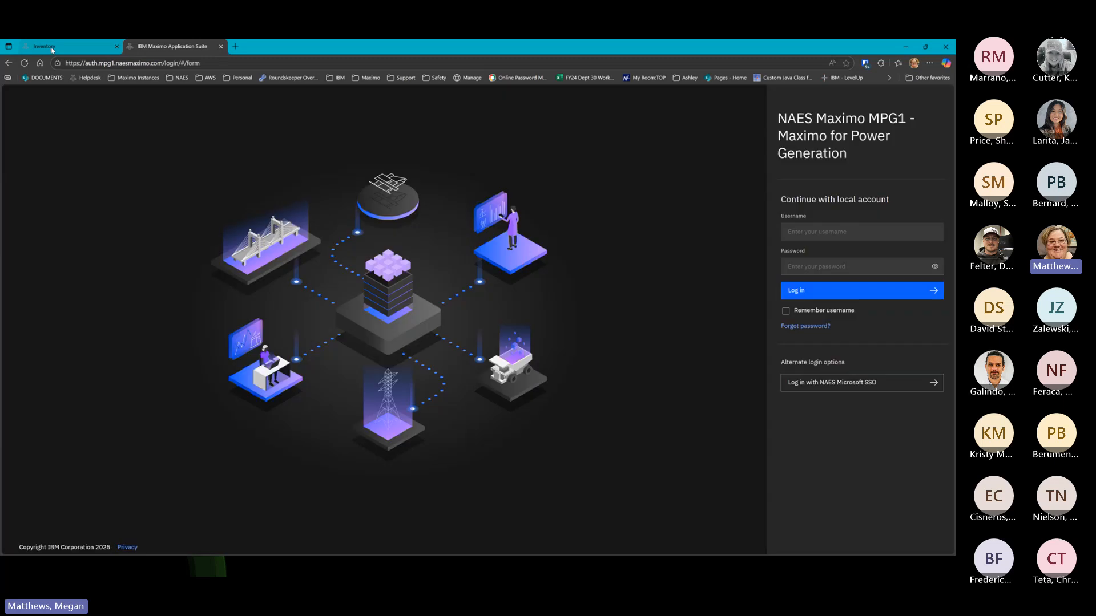
click(66, 46)
click(196, 48)
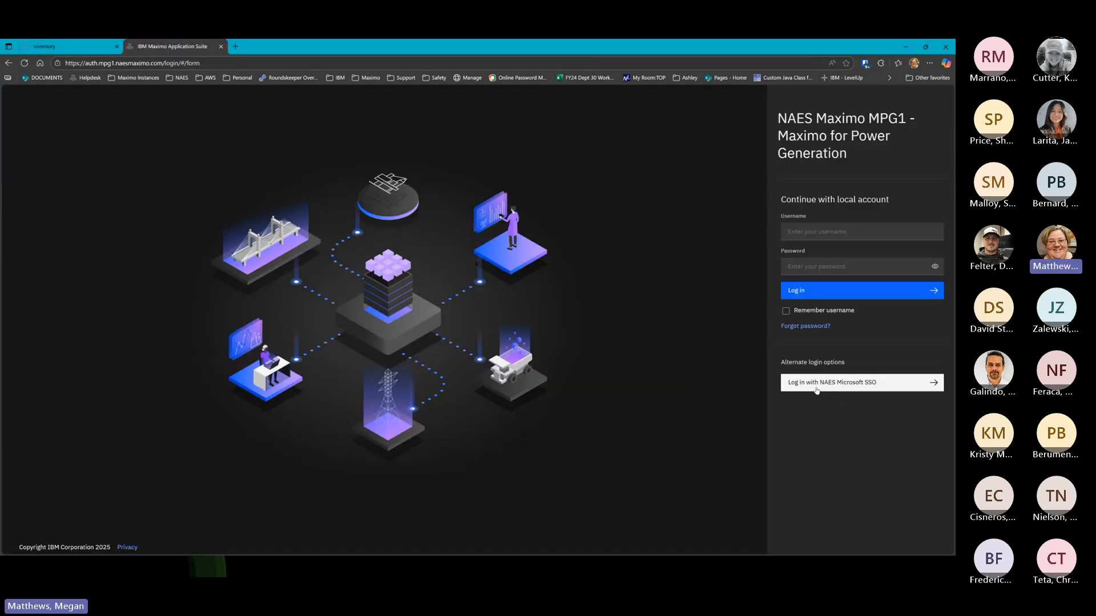
click(813, 384)
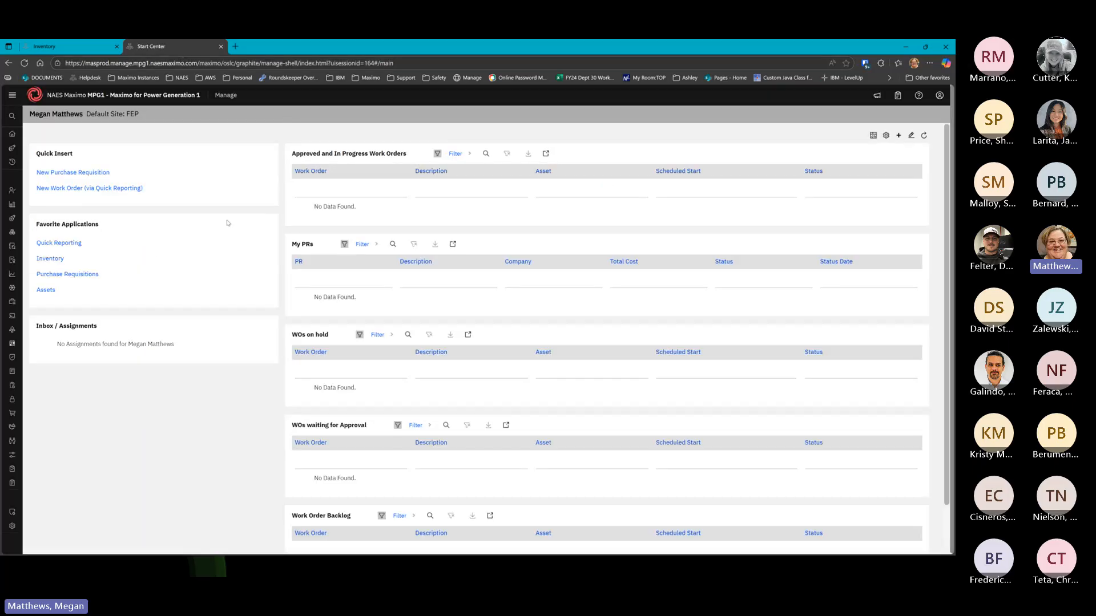
Open the Inventory application from the Inventory group in the MPG1 side navigation
scroll(169, 382, down, 1)
scroll(169, 383, up, 1)
mouse_move(14, 340)
click(35, 305)
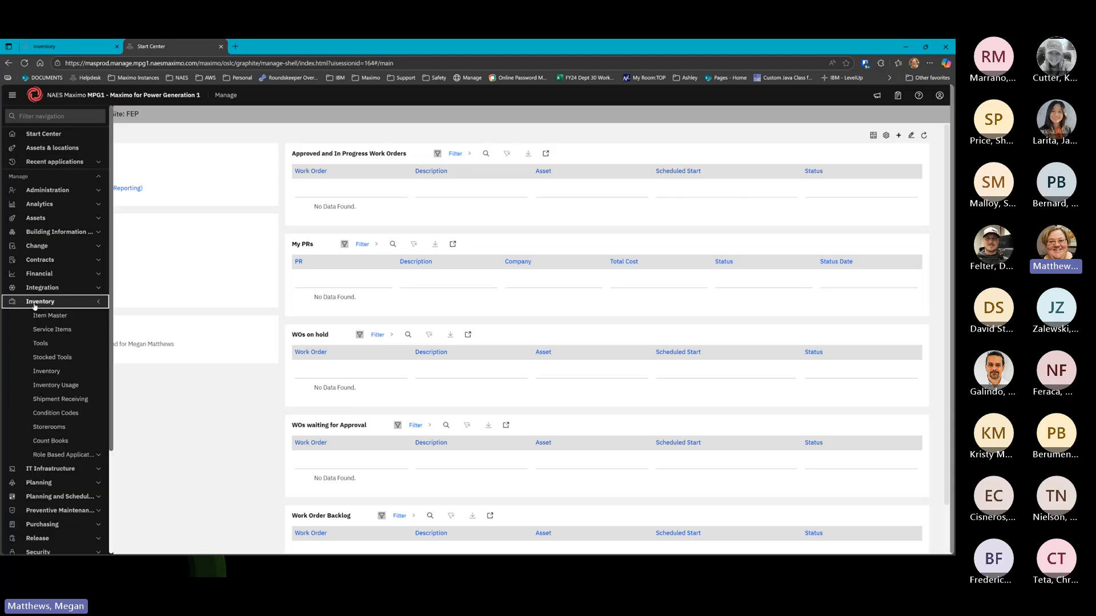
click(49, 373)
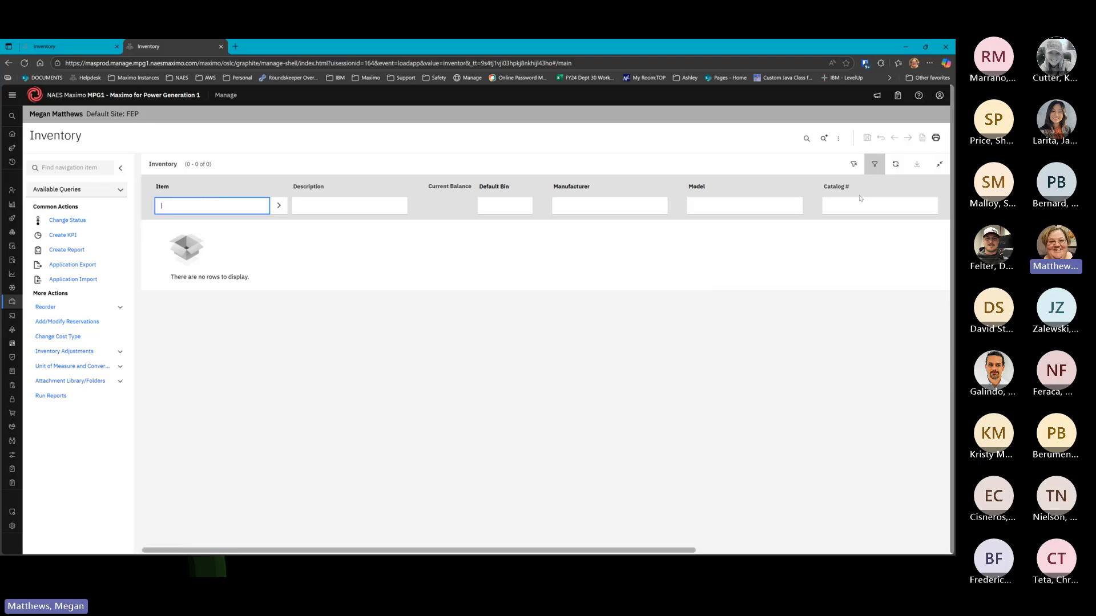
Run the All Records inventory query with empty filters, returning no rows
click(86, 189)
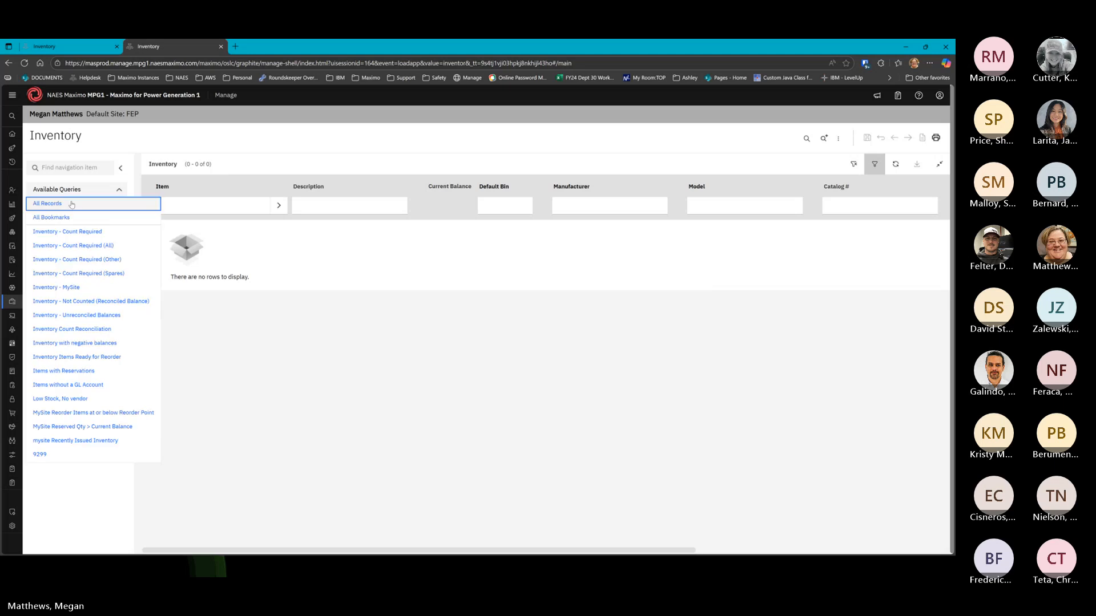
click(154, 212)
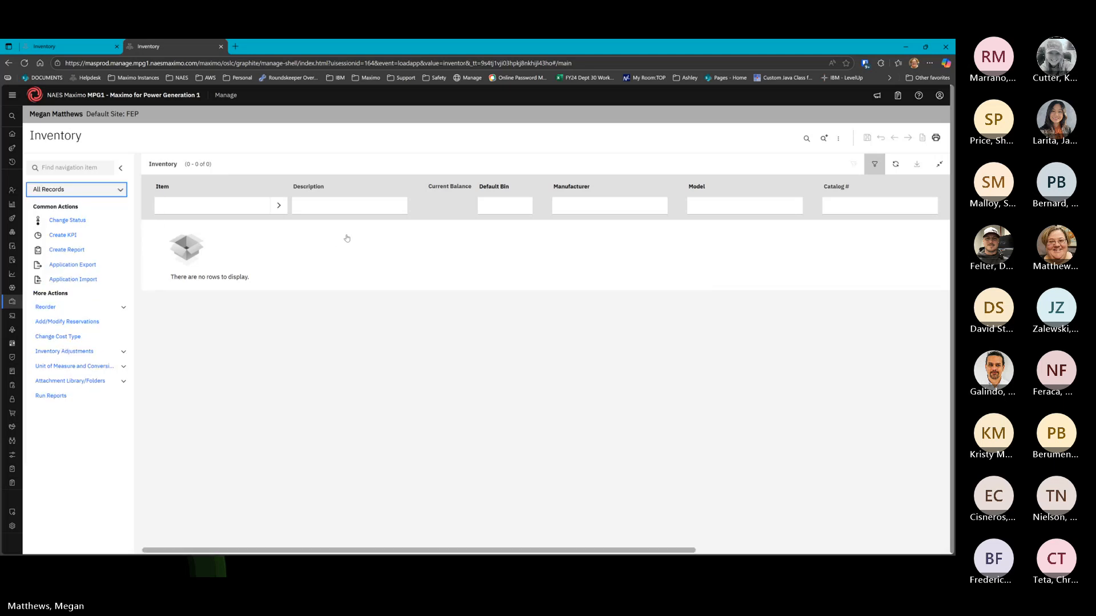
click(216, 207)
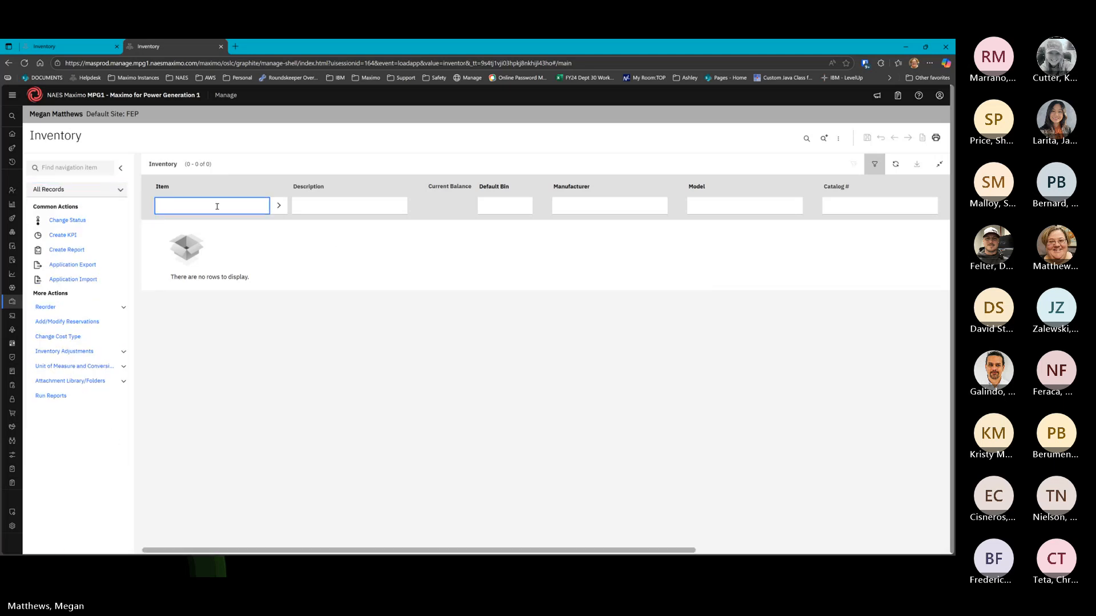
key(Return)
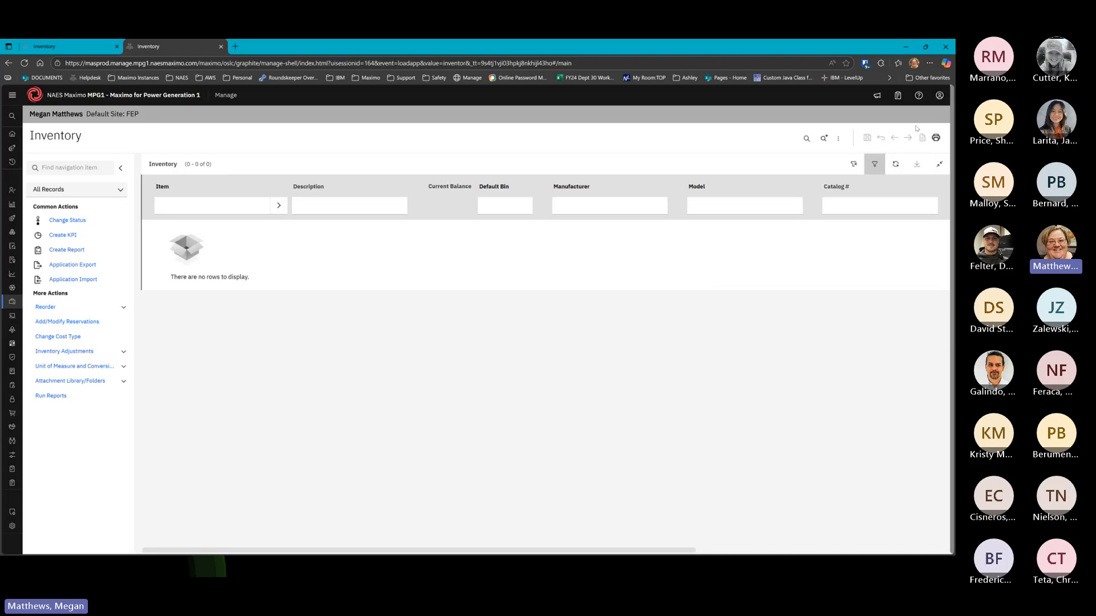
click(940, 96)
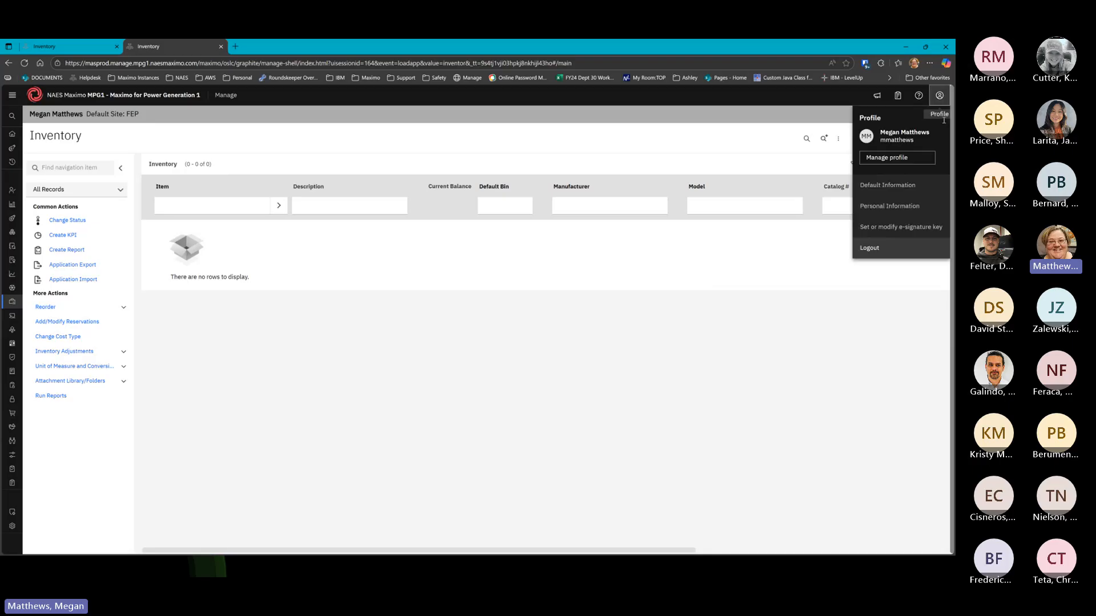
Set the default insert site to MRS, Minnesota River Station c/o MMPA
click(889, 187)
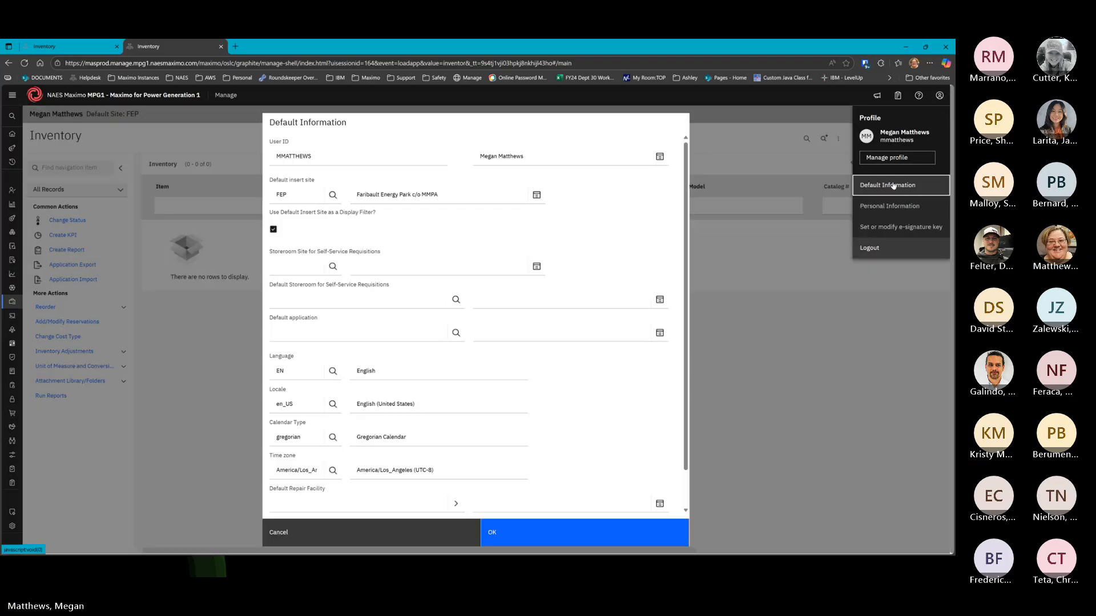
click(333, 195)
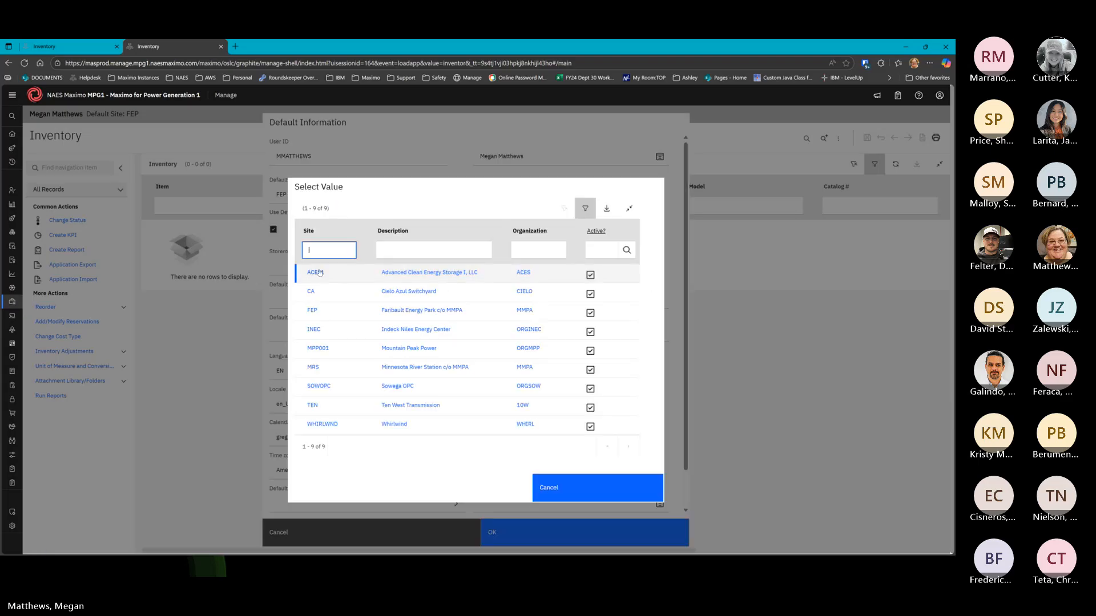
click(314, 368)
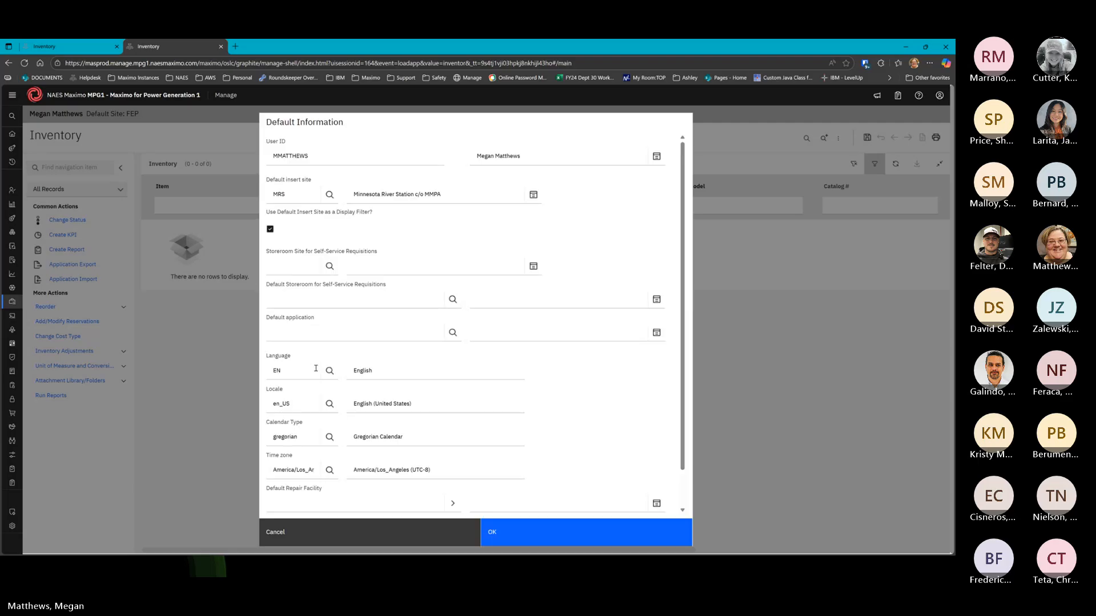
click(500, 532)
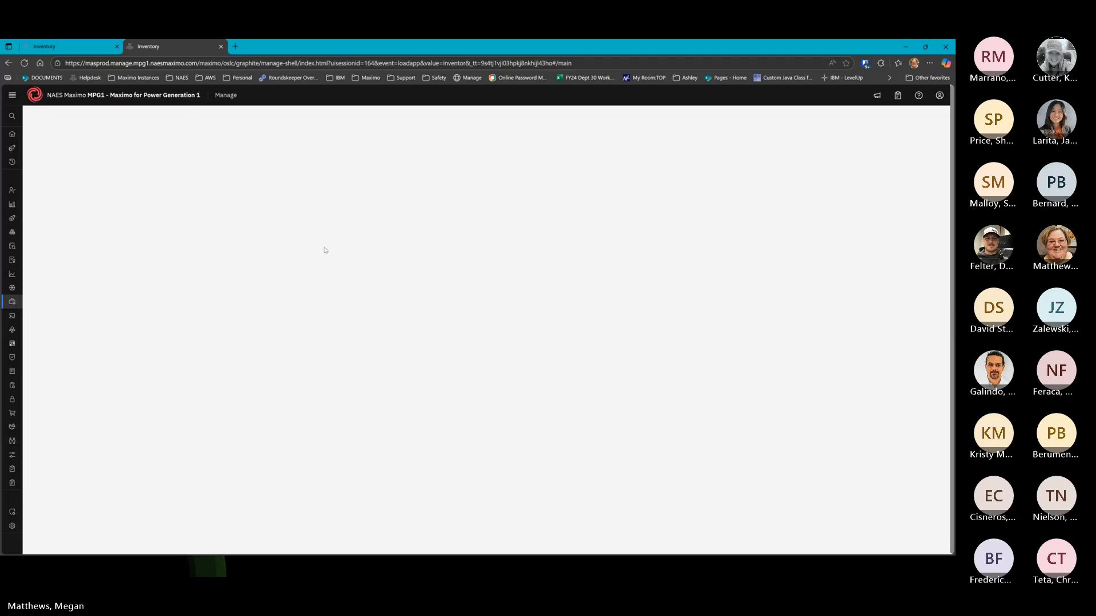
Rerun the All Records inventory query, then return to the demo tab's D-9-4 inventory record
click(68, 190)
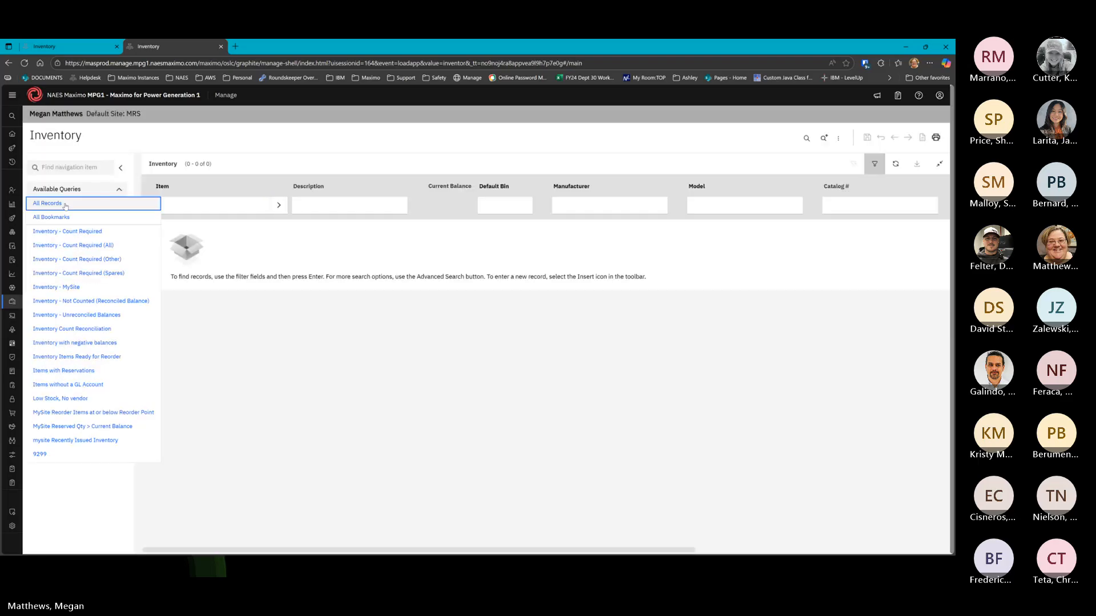
click(61, 203)
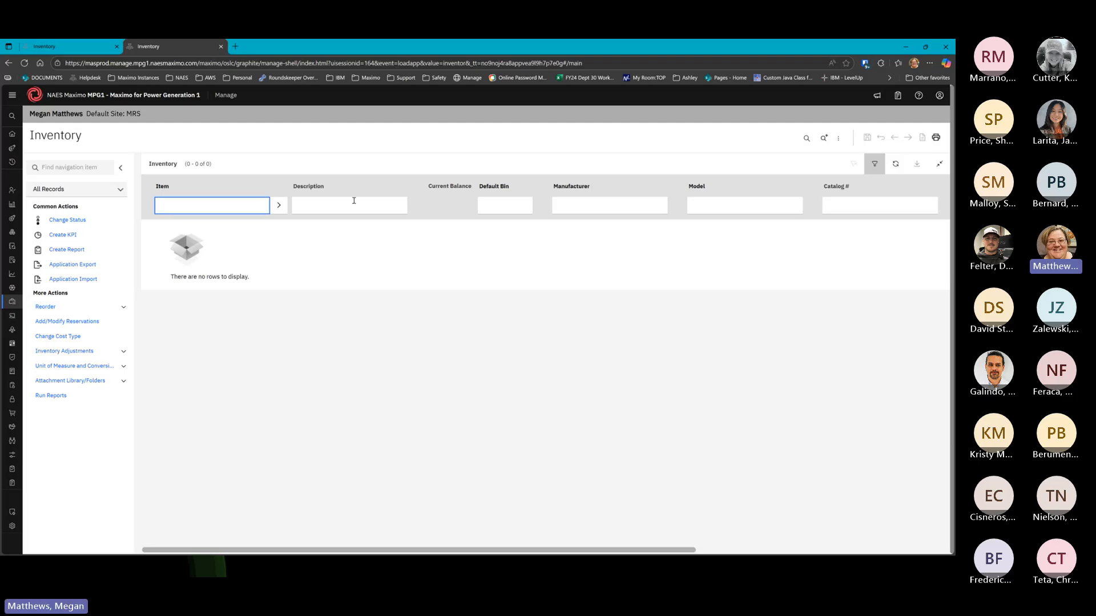
click(91, 48)
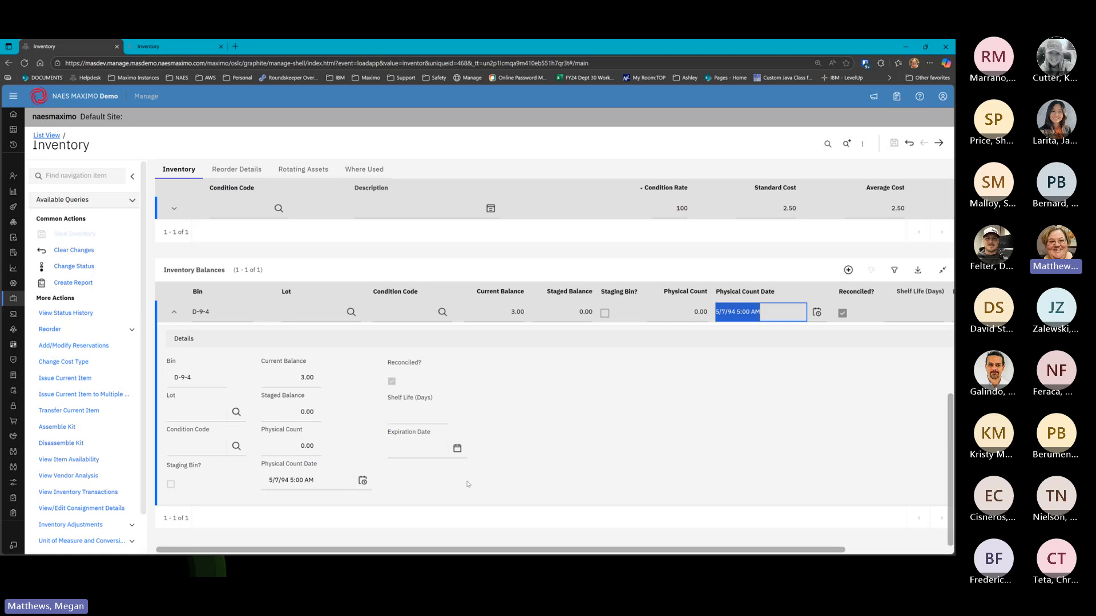
click(420, 475)
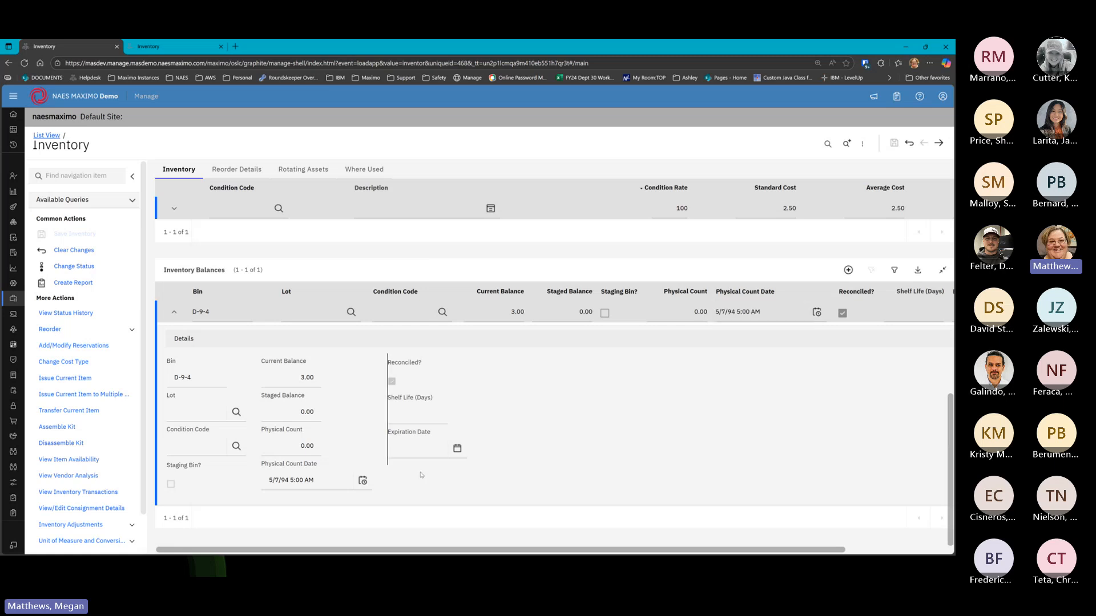
scroll(467, 386, up, 7)
click(452, 374)
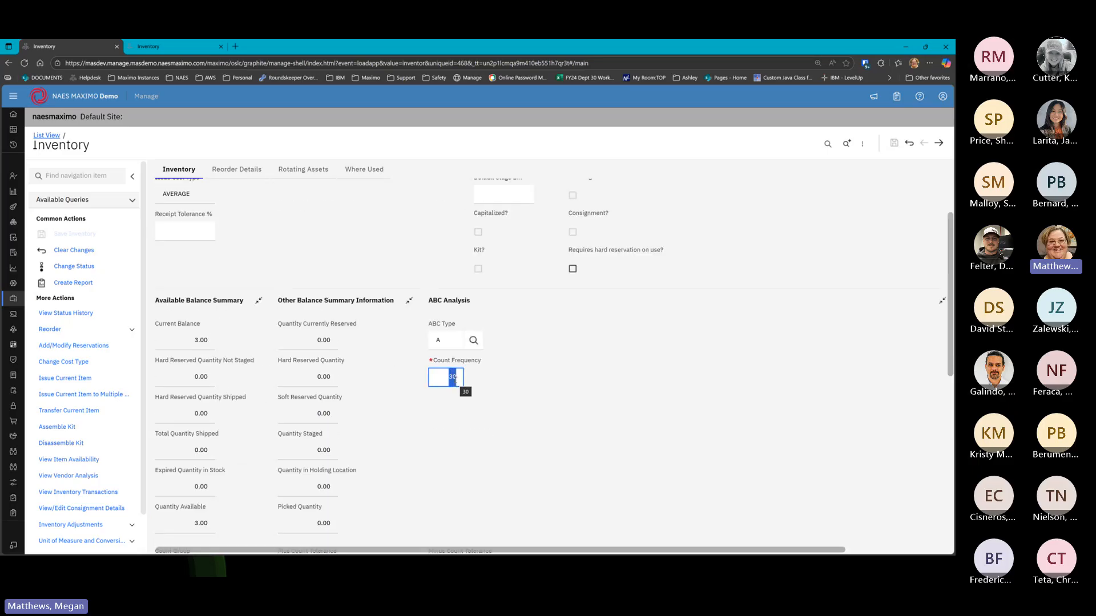
scroll(454, 386, down, 5)
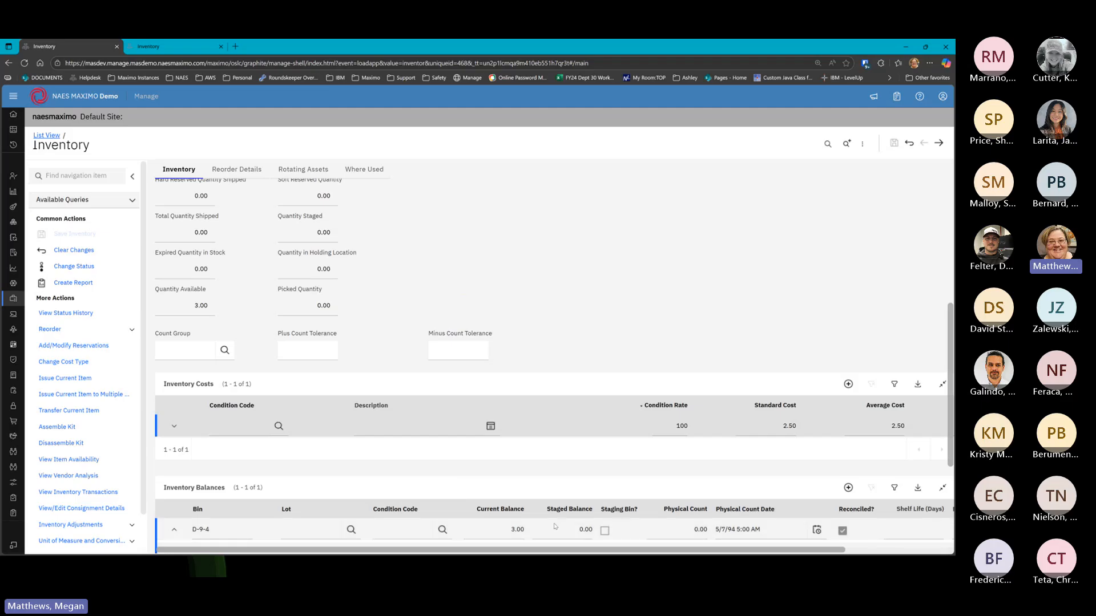
click(718, 487)
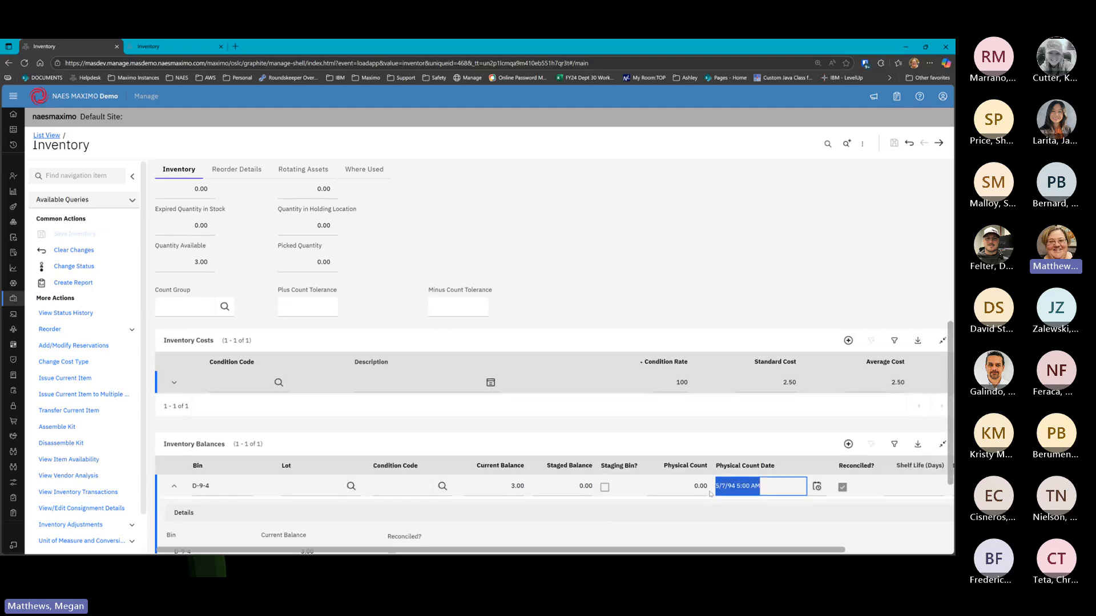
scroll(728, 490, down, 3)
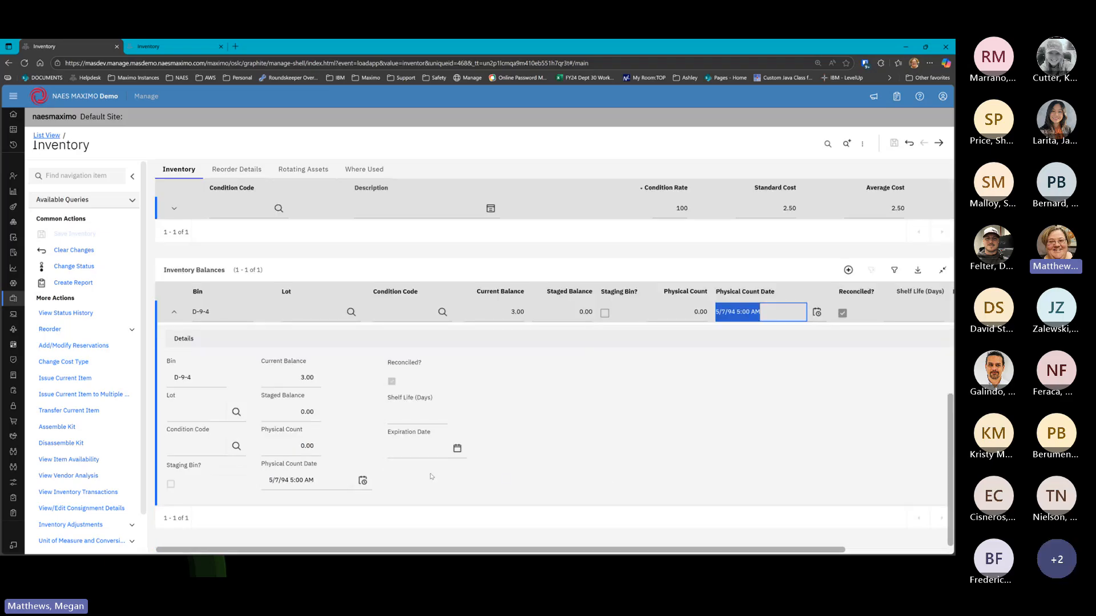
scroll(455, 437, up, 4)
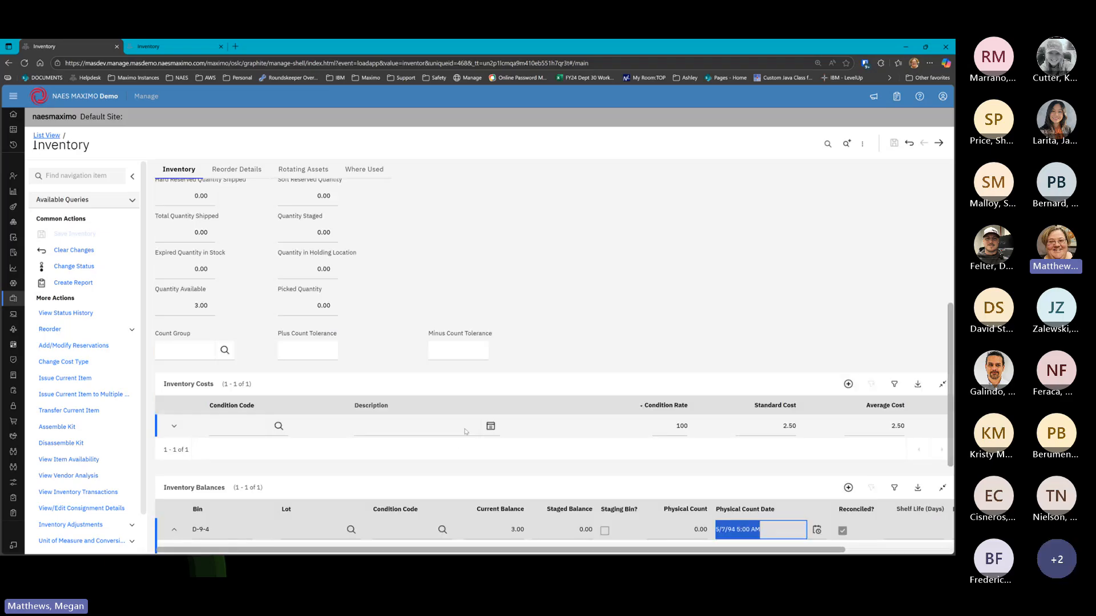
scroll(465, 432, up, 3)
click(439, 334)
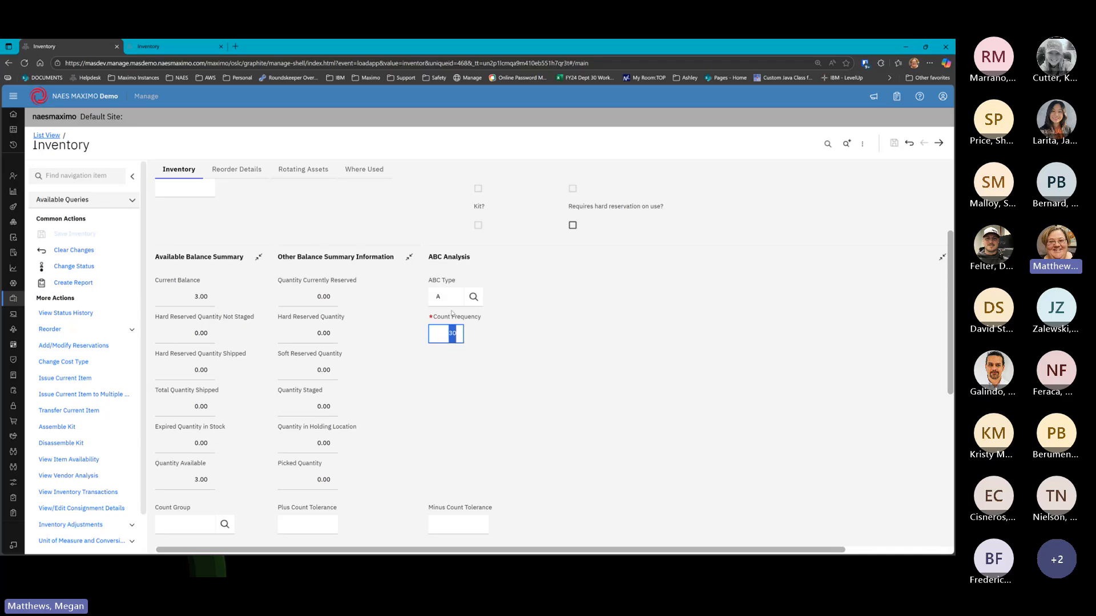
scroll(449, 330, down, 3)
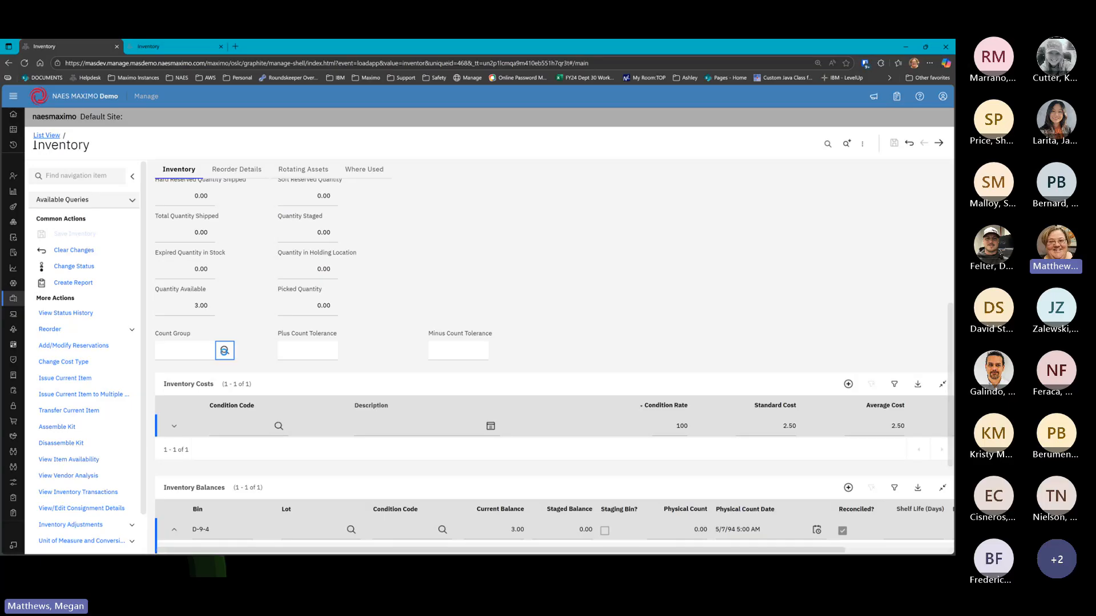
click(225, 350)
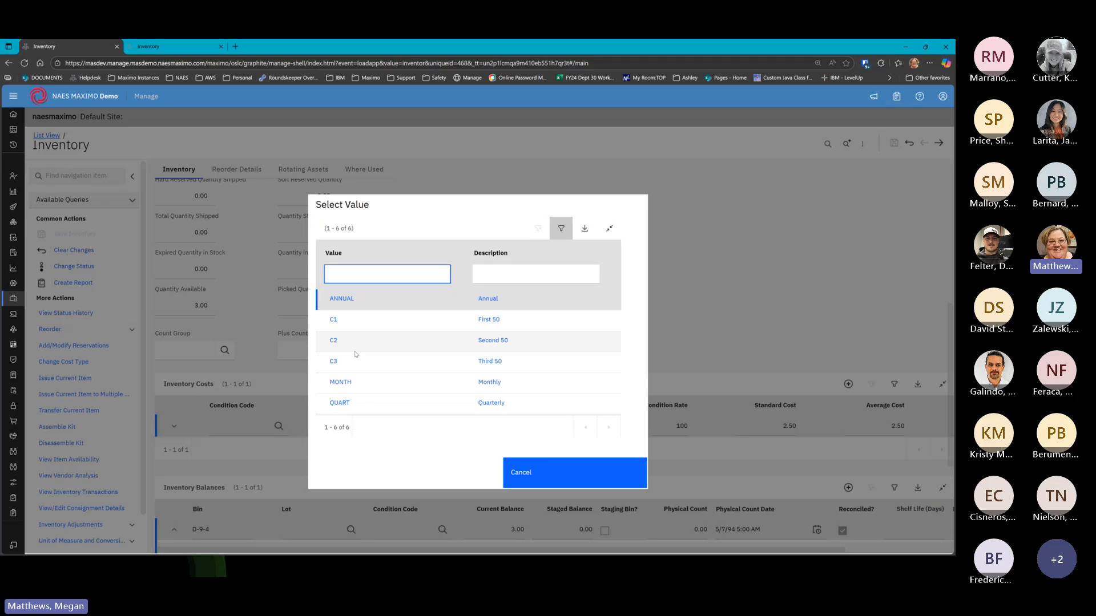
click(509, 466)
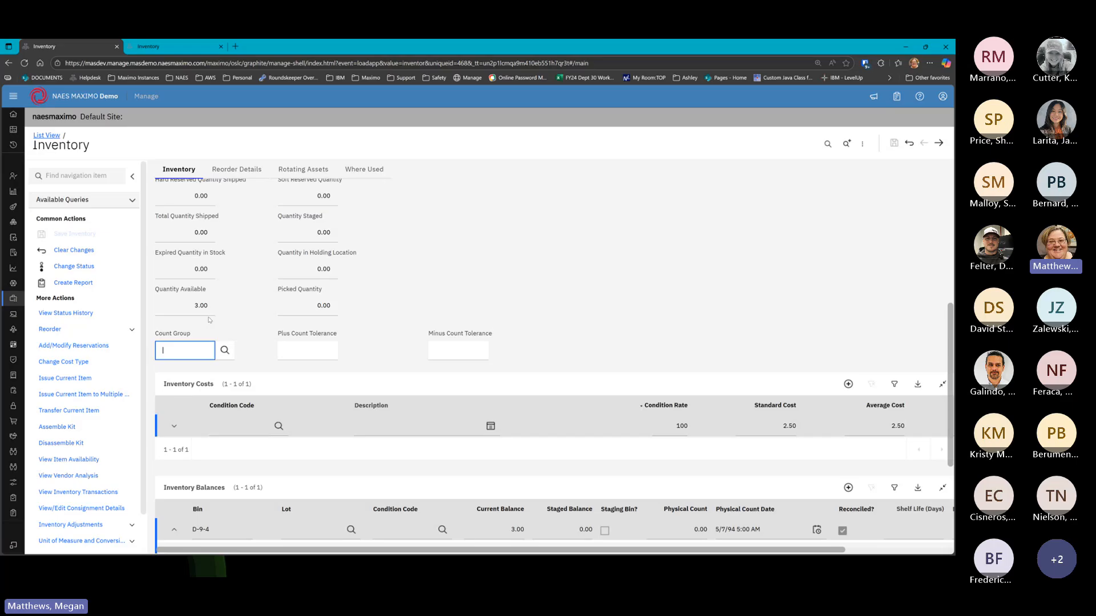
scroll(209, 320, up, 1)
scroll(242, 297, down, 6)
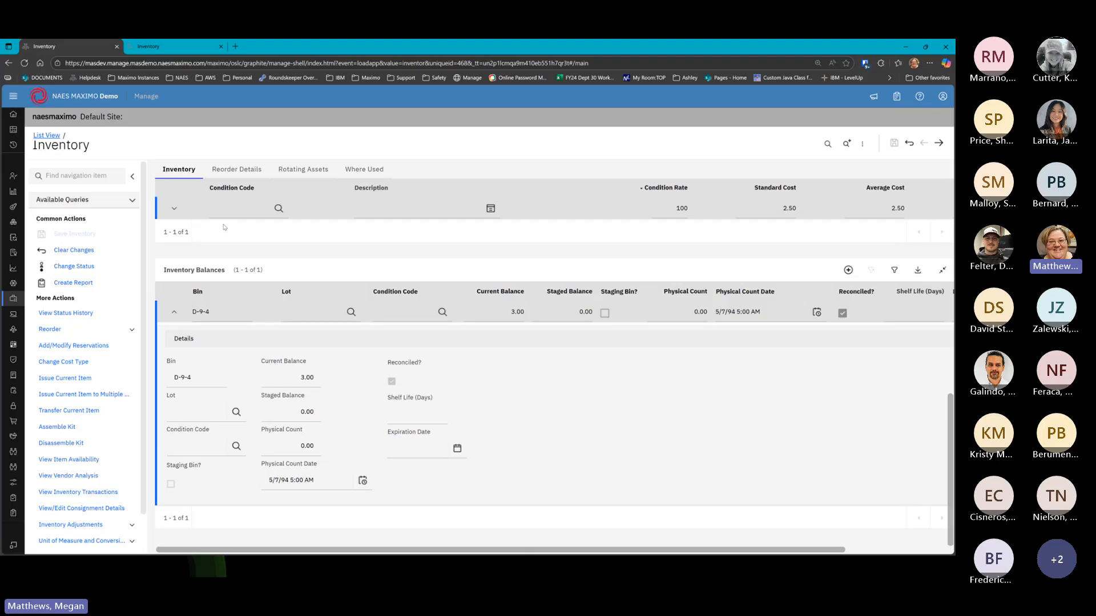
scroll(239, 257, up, 6)
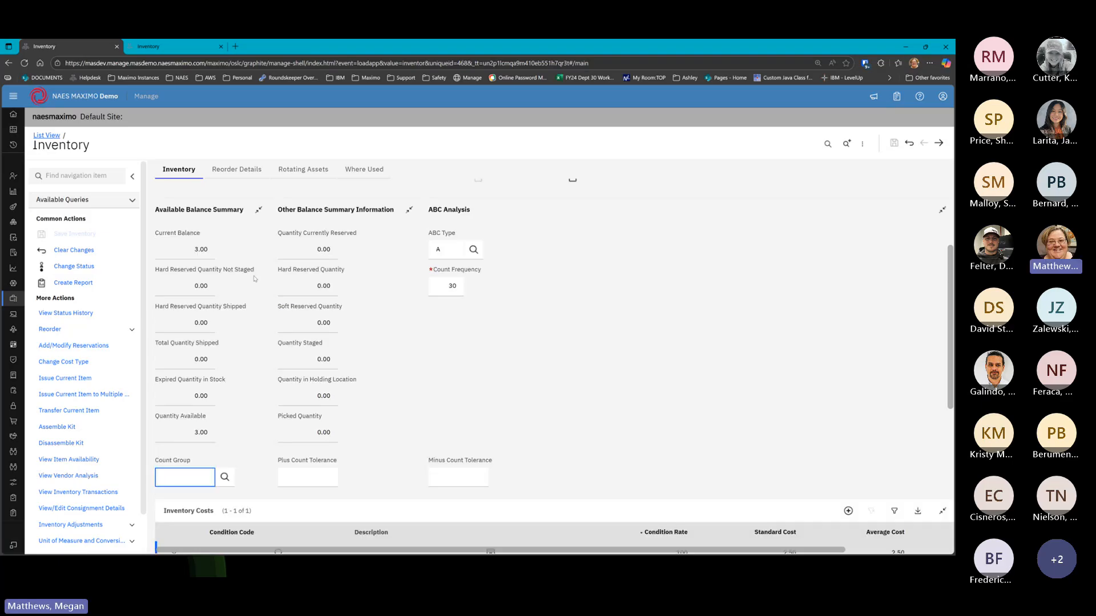
scroll(254, 278, down, 3)
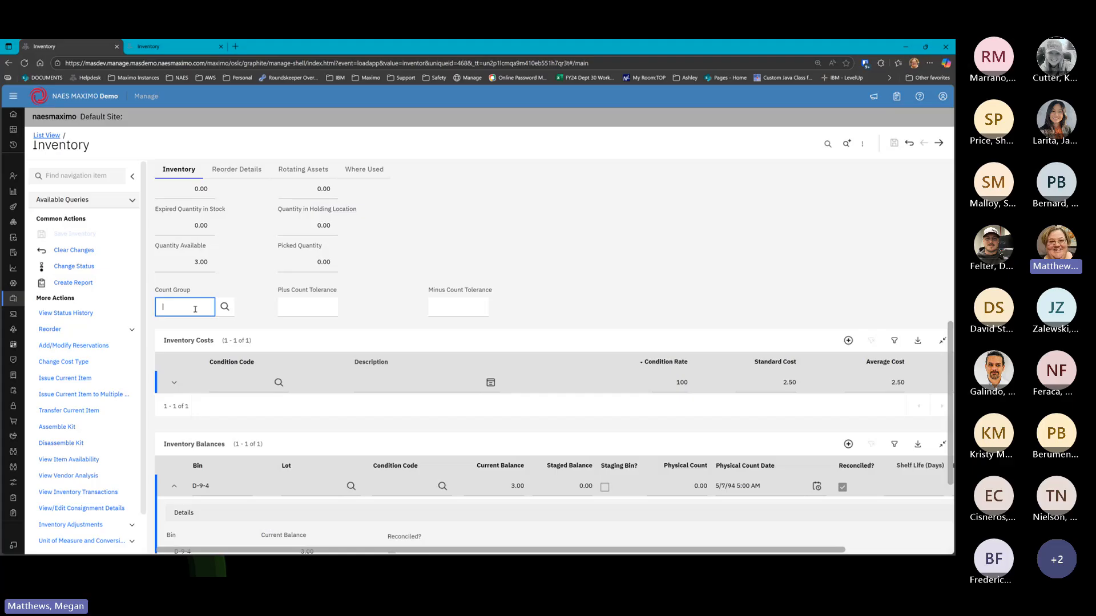
click(225, 307)
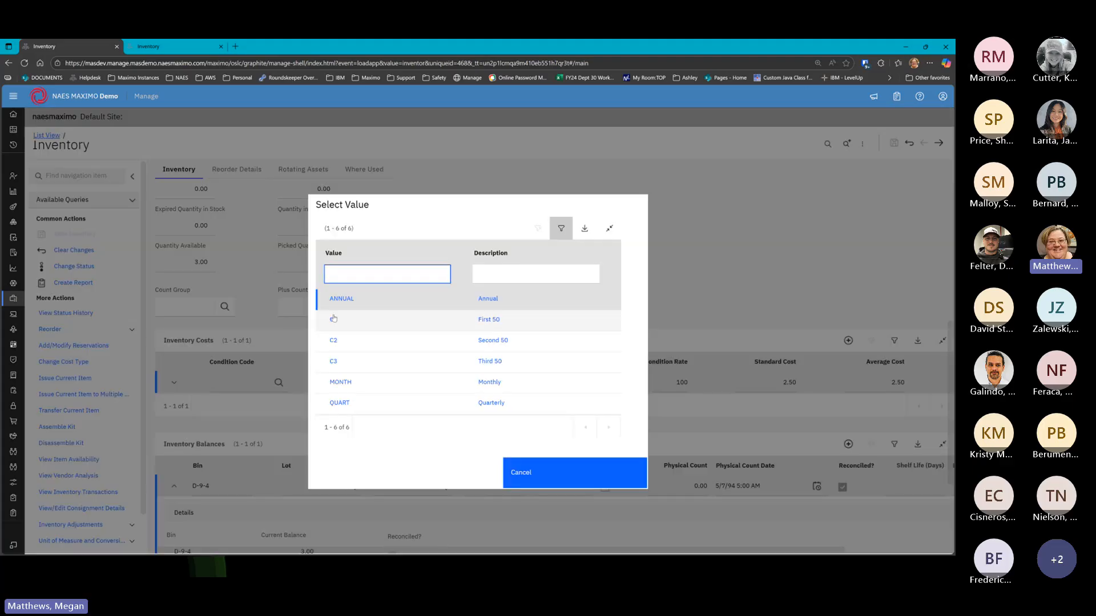
click(333, 319)
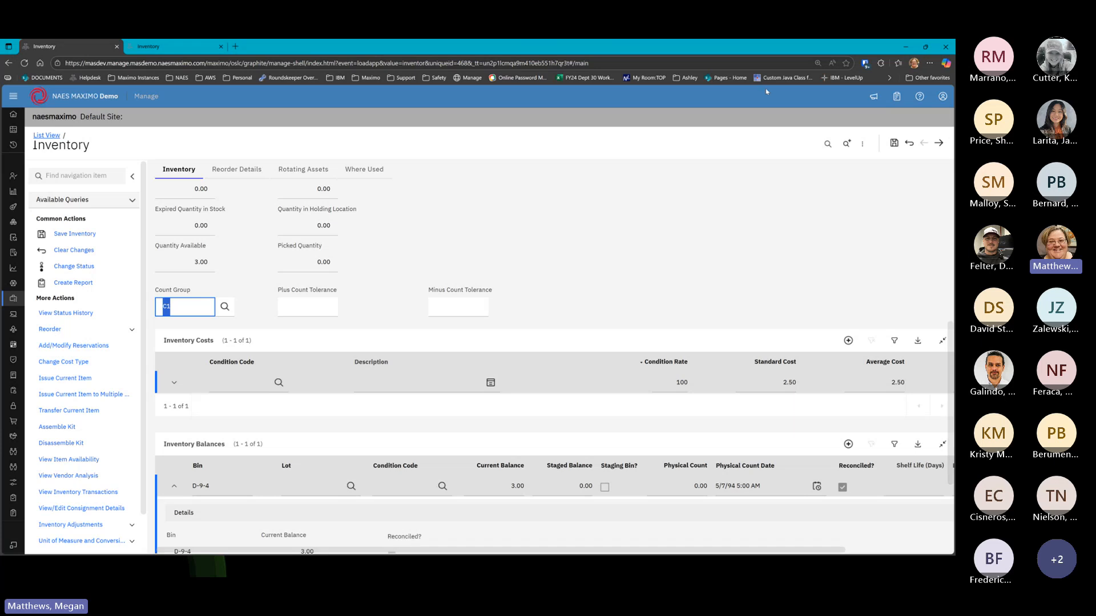
click(894, 143)
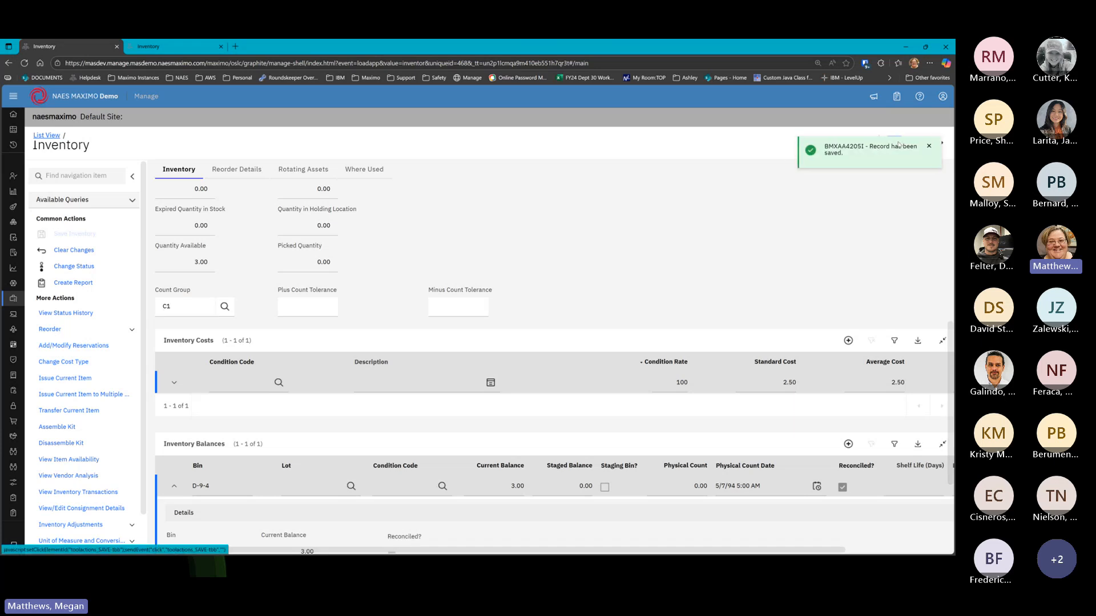
scroll(546, 347, down, 3)
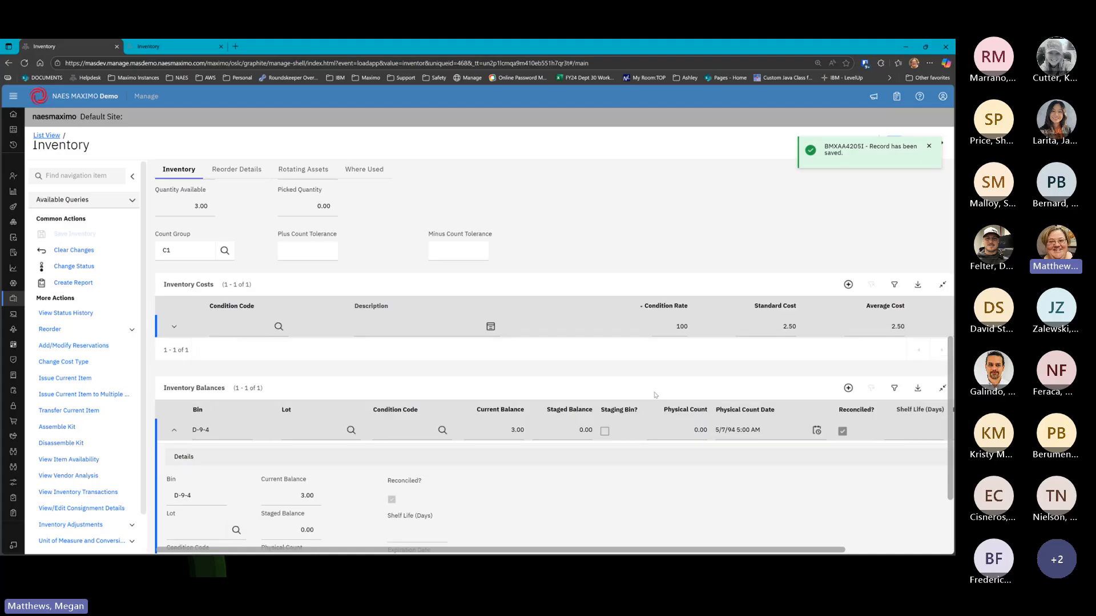
scroll(424, 348, up, 4)
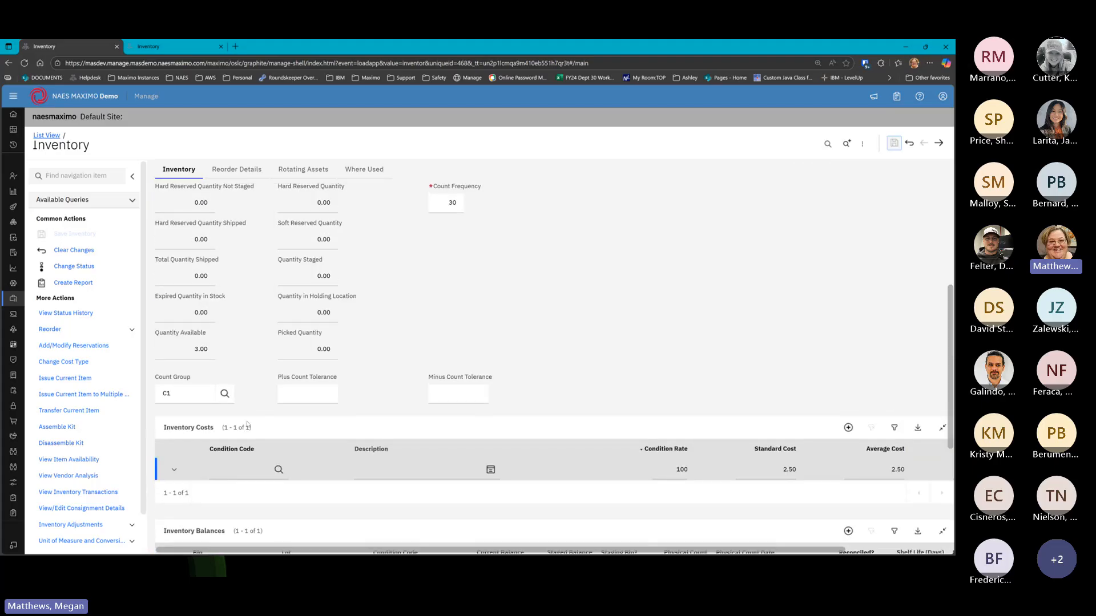
click(180, 394)
scroll(439, 275, up, 3)
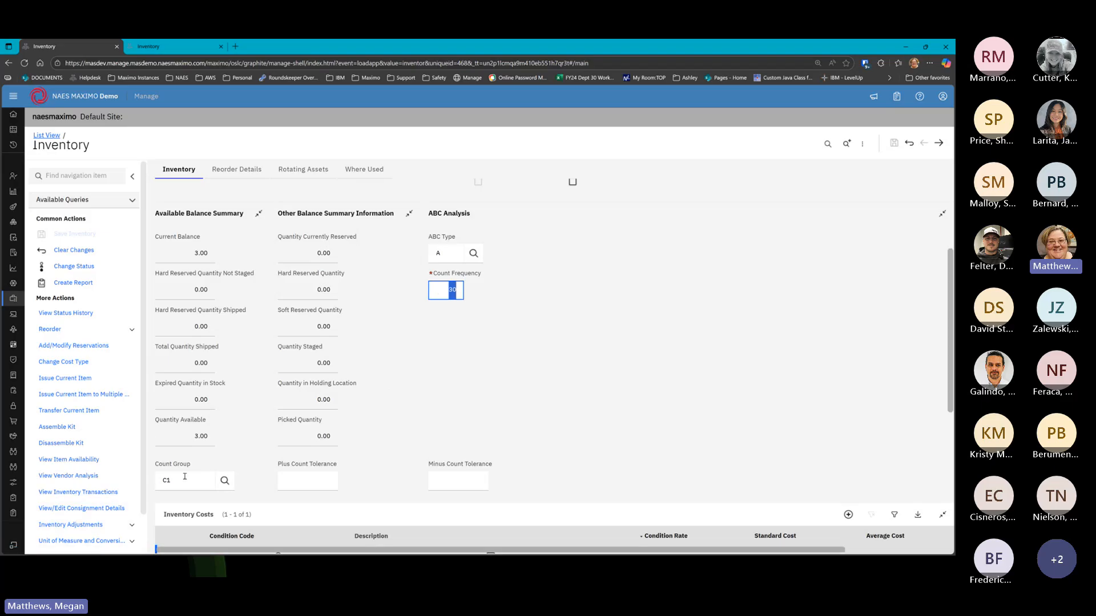
scroll(409, 473, down, 3)
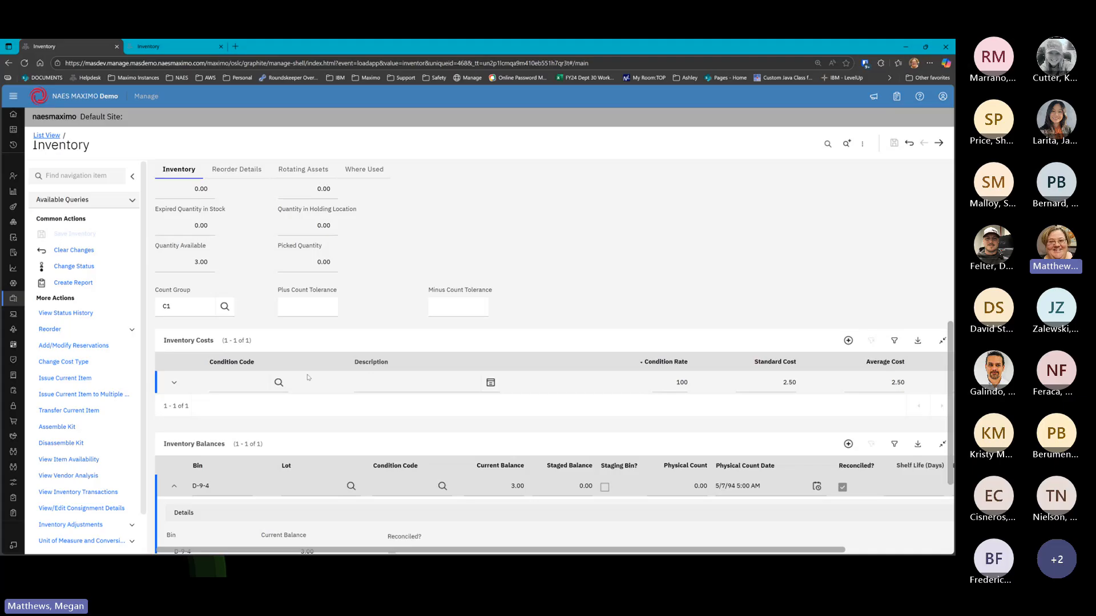
click(324, 303)
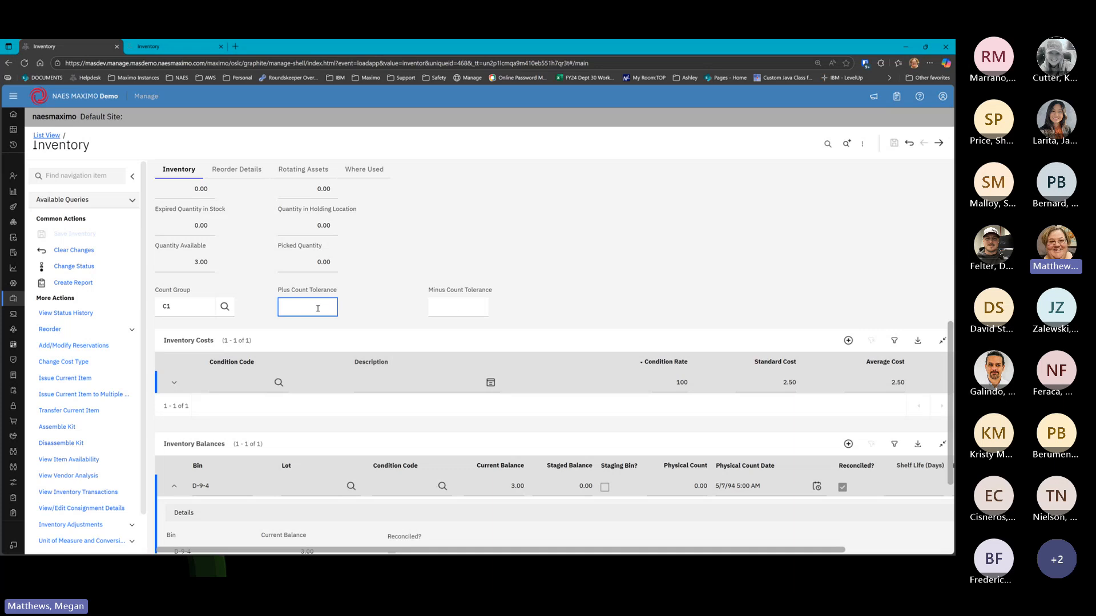
scroll(362, 261, up, 3)
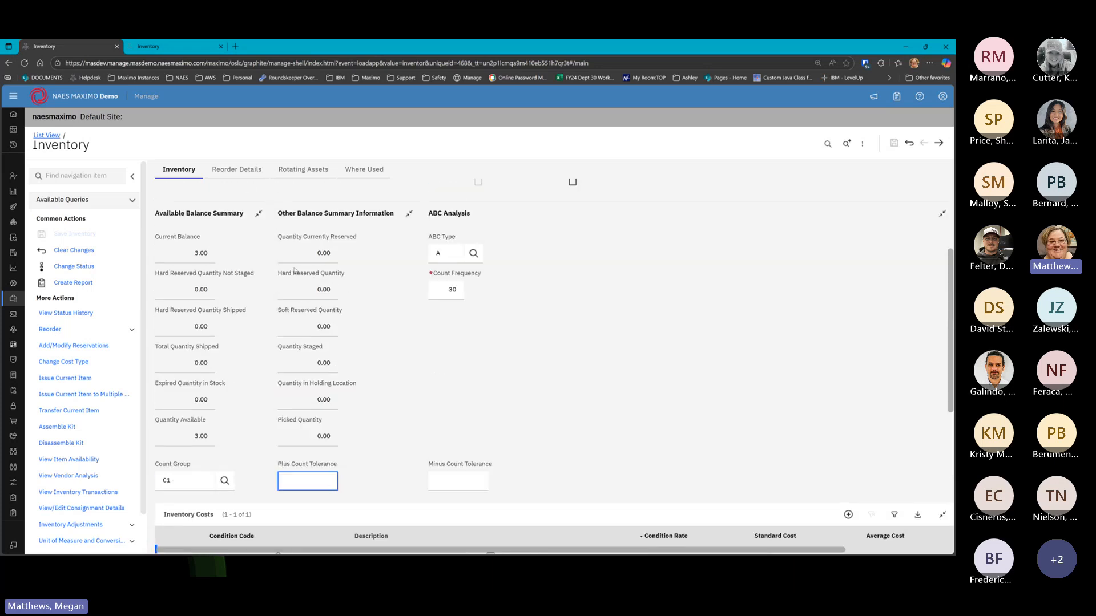
click(456, 484)
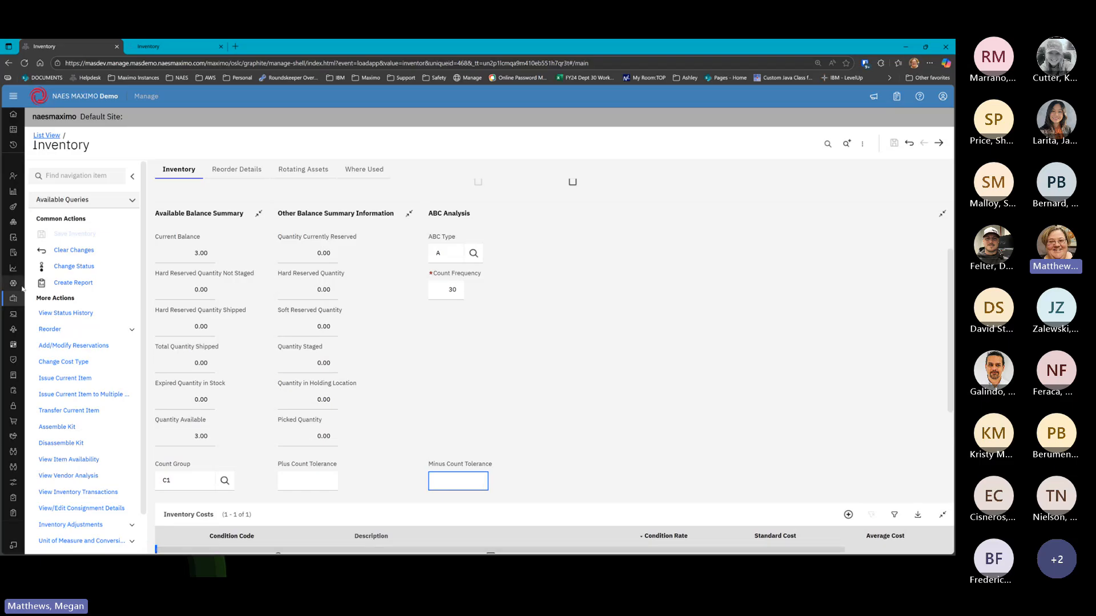
Open Count Books from the Inventory group in the side navigation
mouse_move(18, 304)
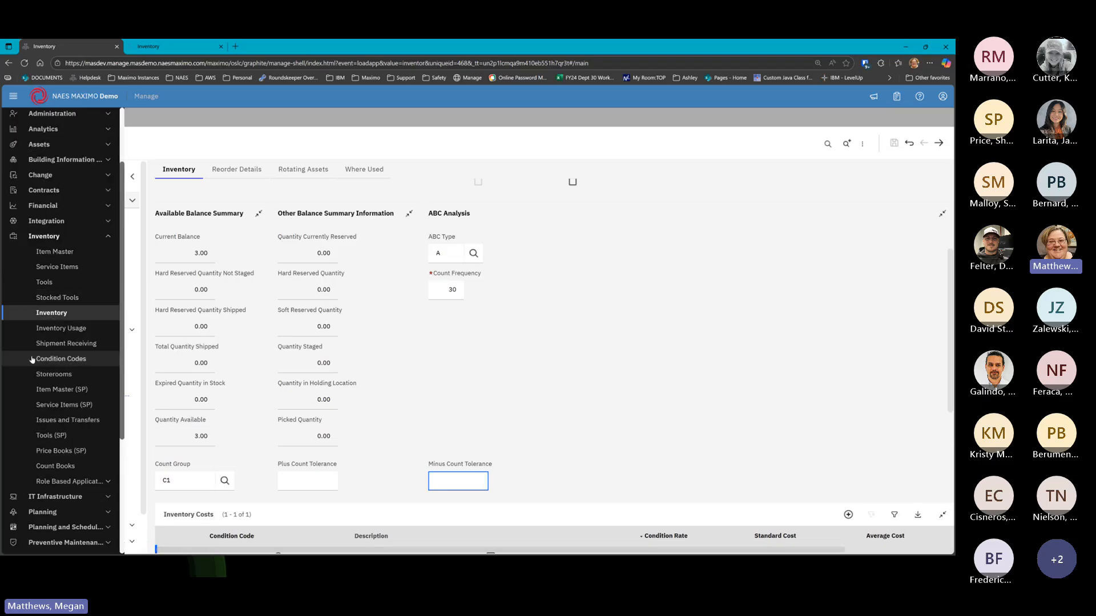
click(48, 467)
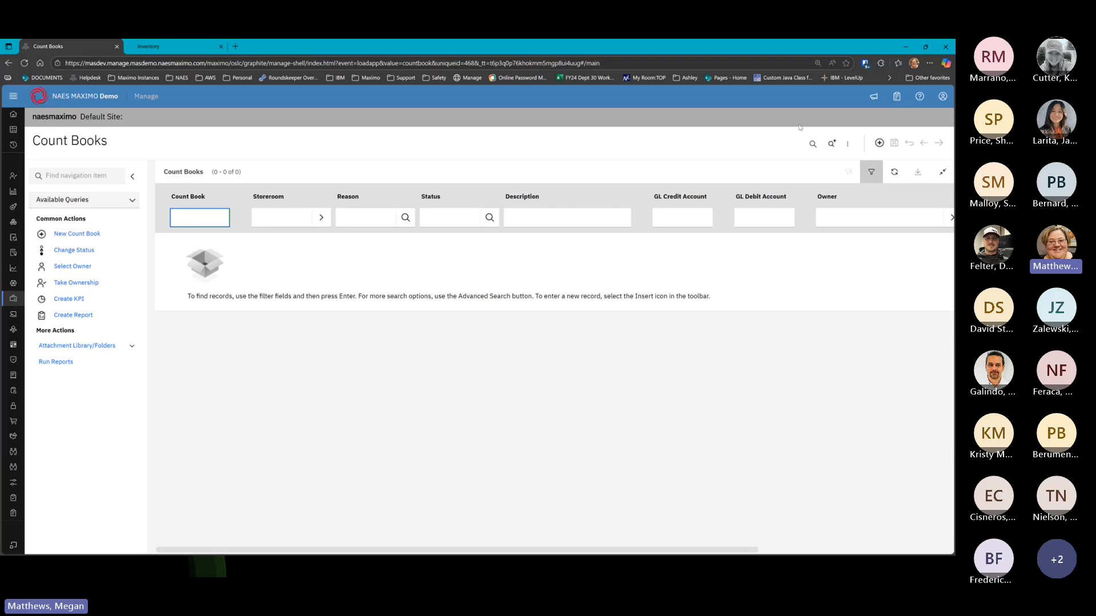
click(879, 142)
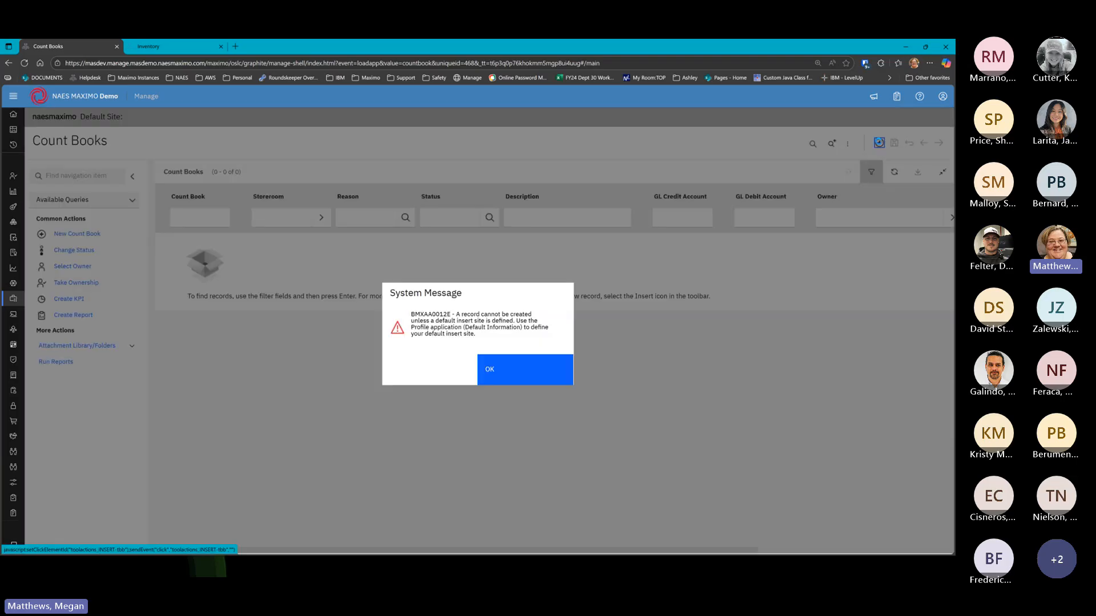
click(505, 370)
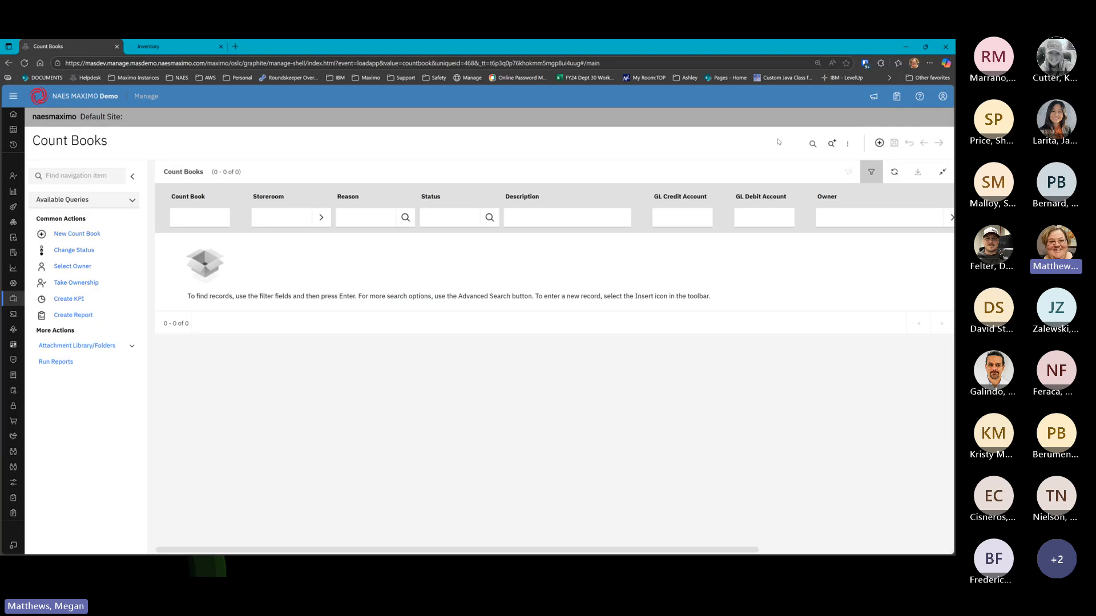
Set the default insert site to BOSTON in the profile's Default Information
click(943, 96)
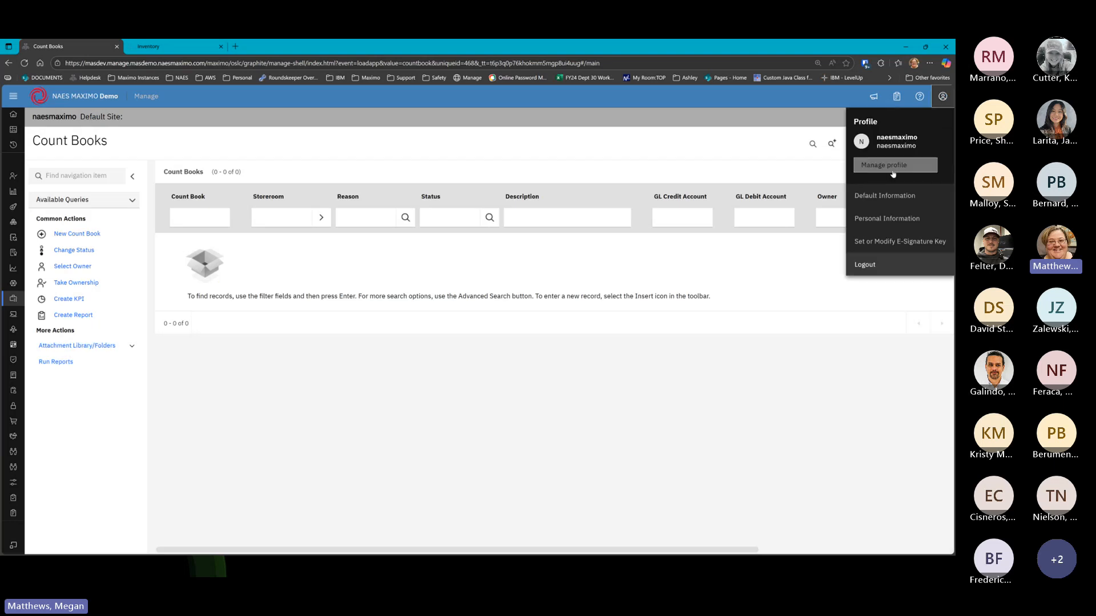
click(885, 195)
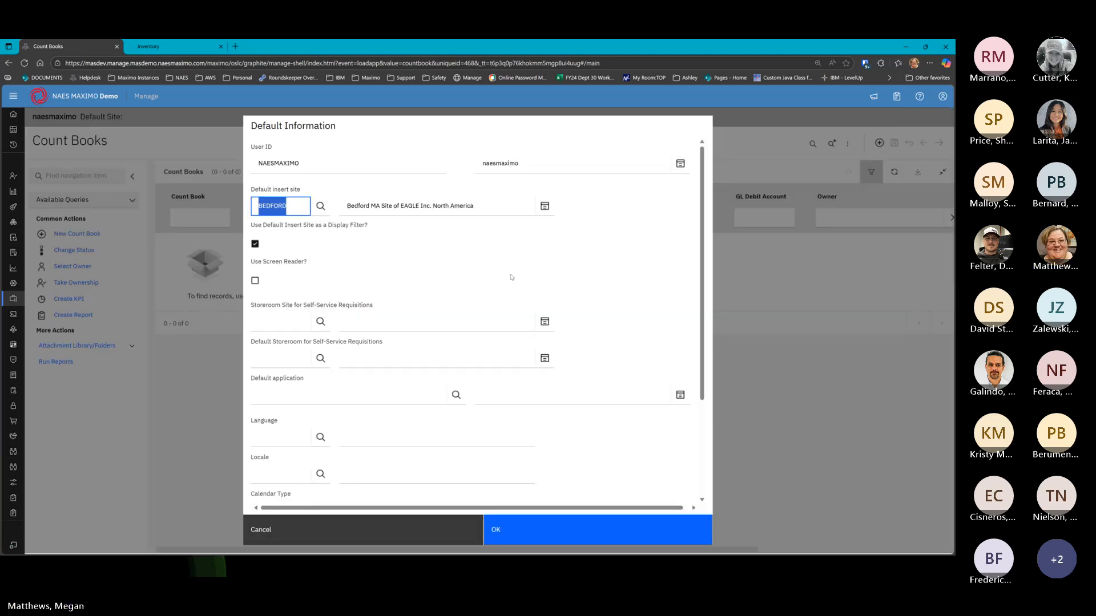
click(320, 206)
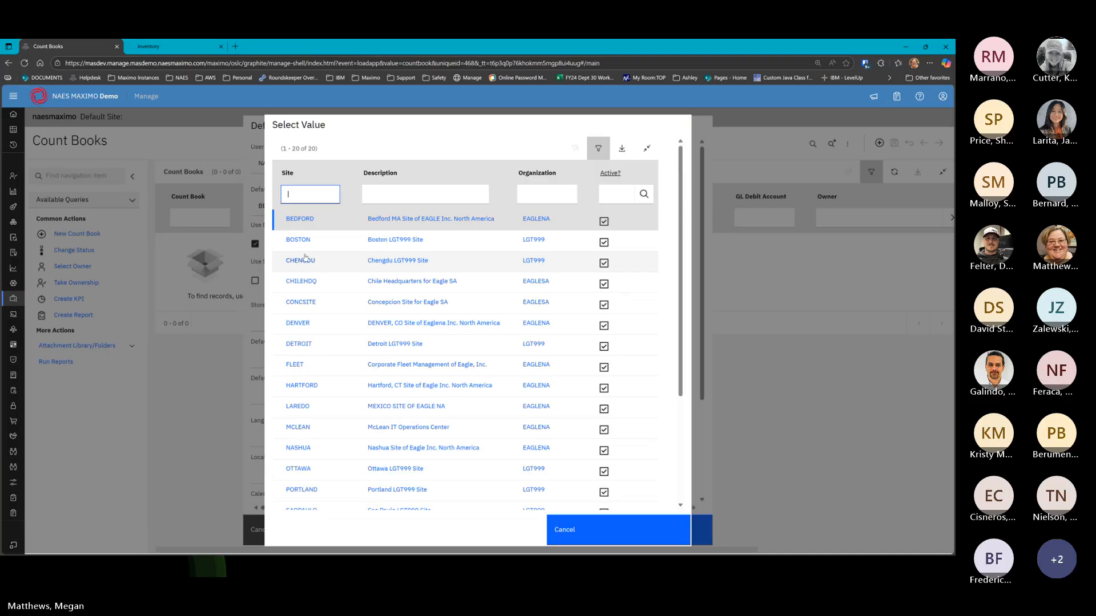
click(298, 238)
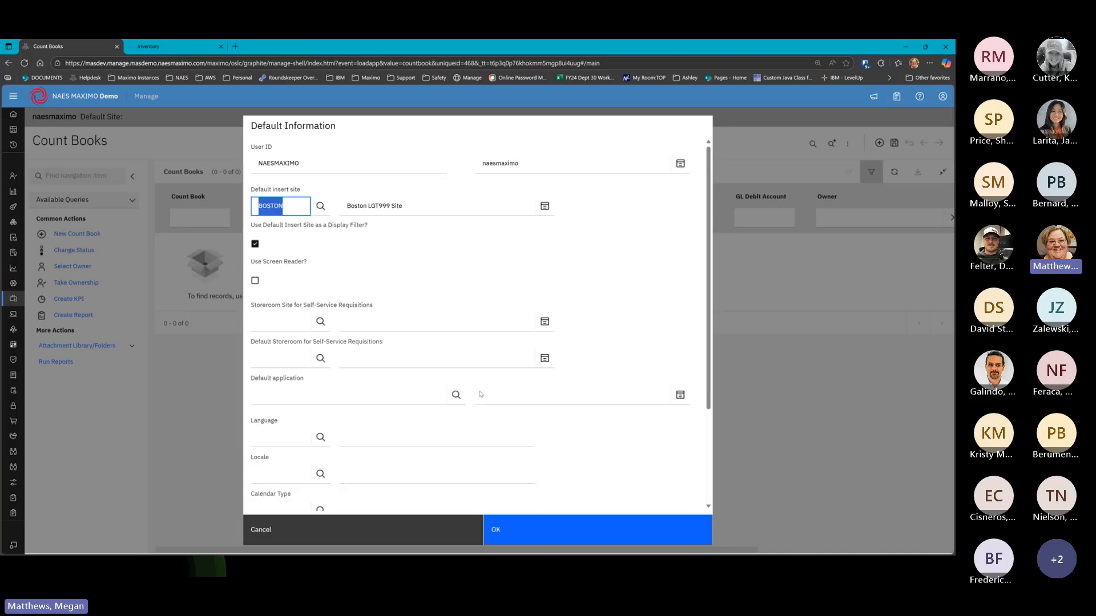
click(506, 532)
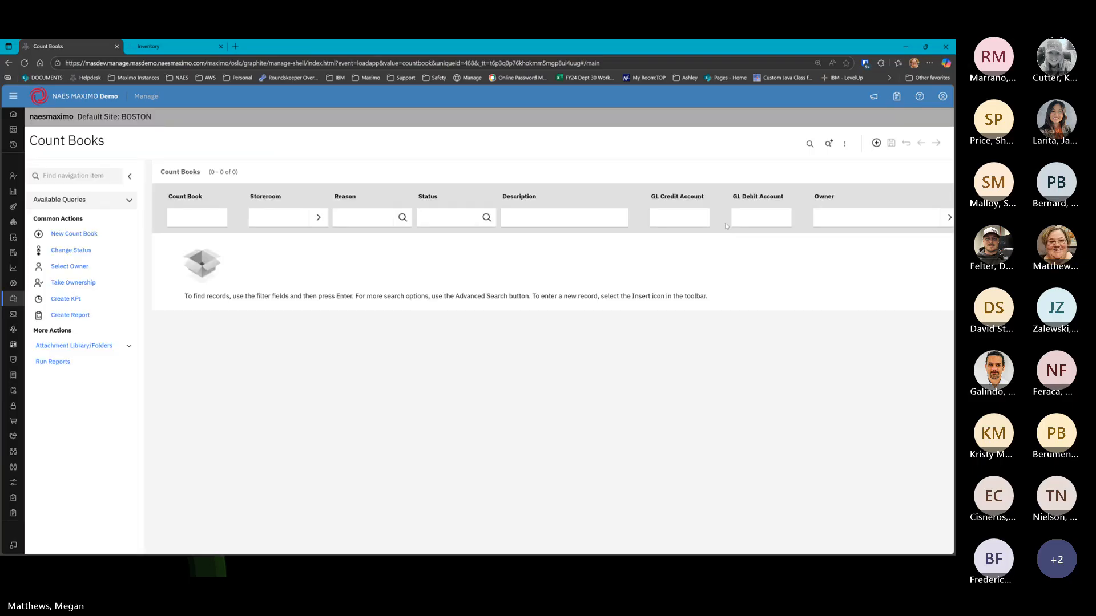
Change the default insert site to BEDFORD and list the six existing count books
click(942, 97)
click(884, 195)
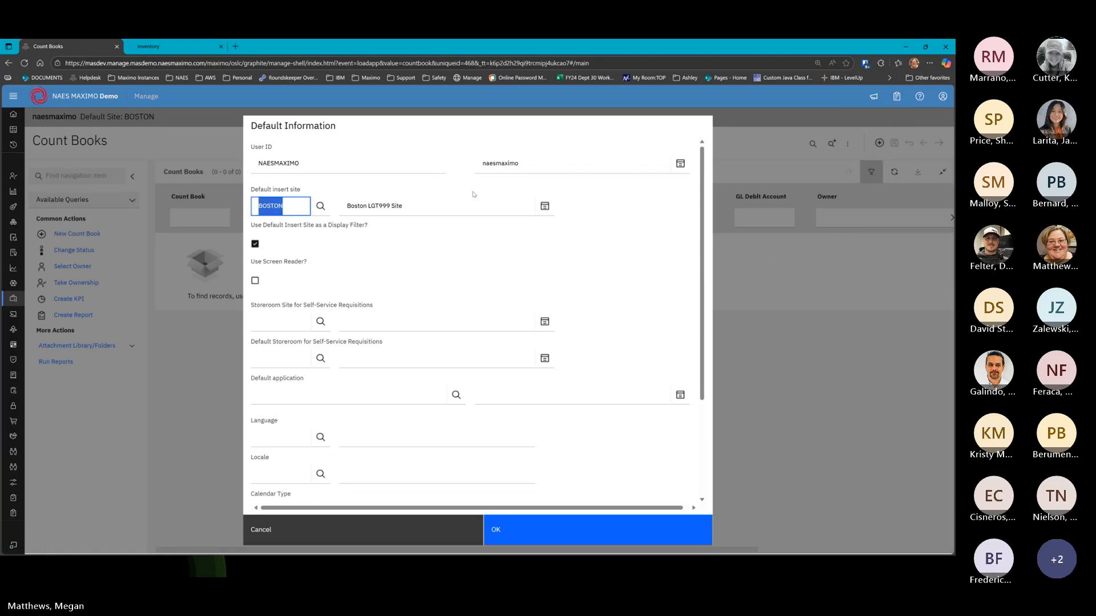
click(320, 206)
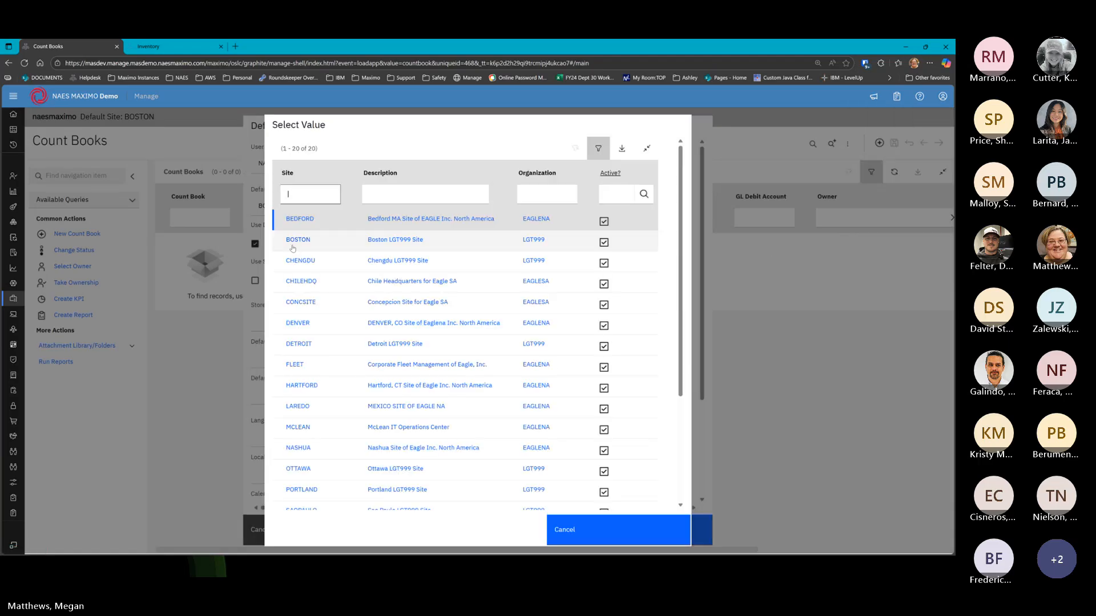
click(298, 218)
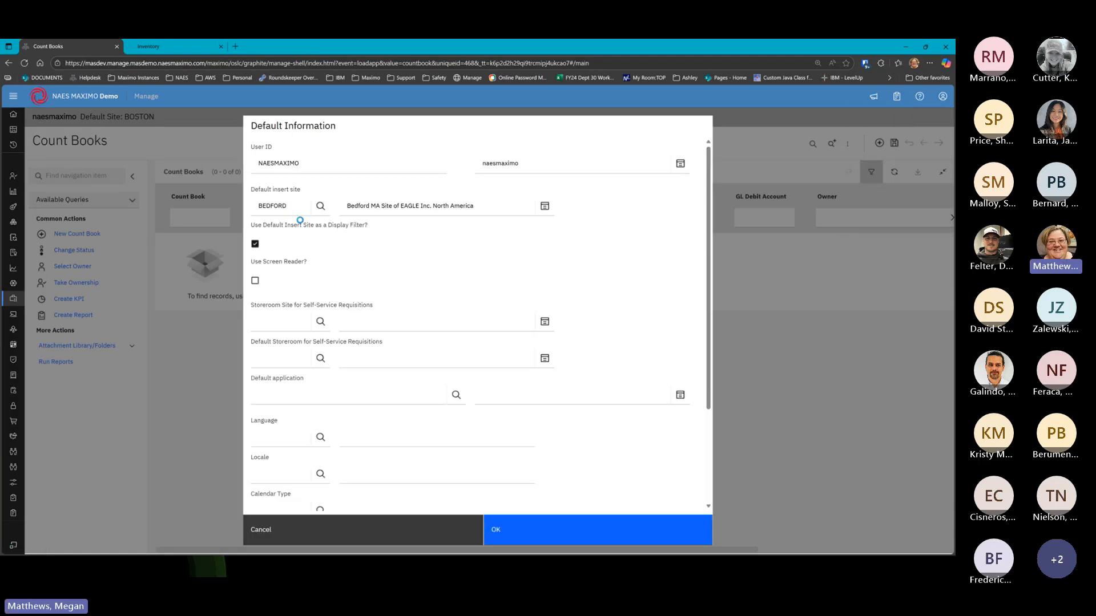
click(543, 530)
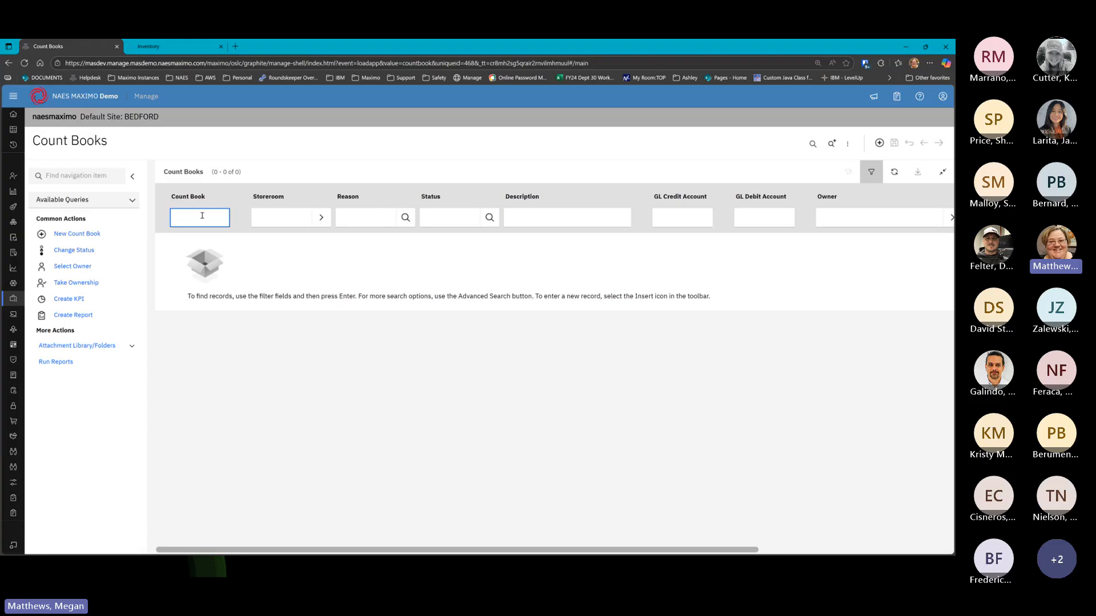
key(Return)
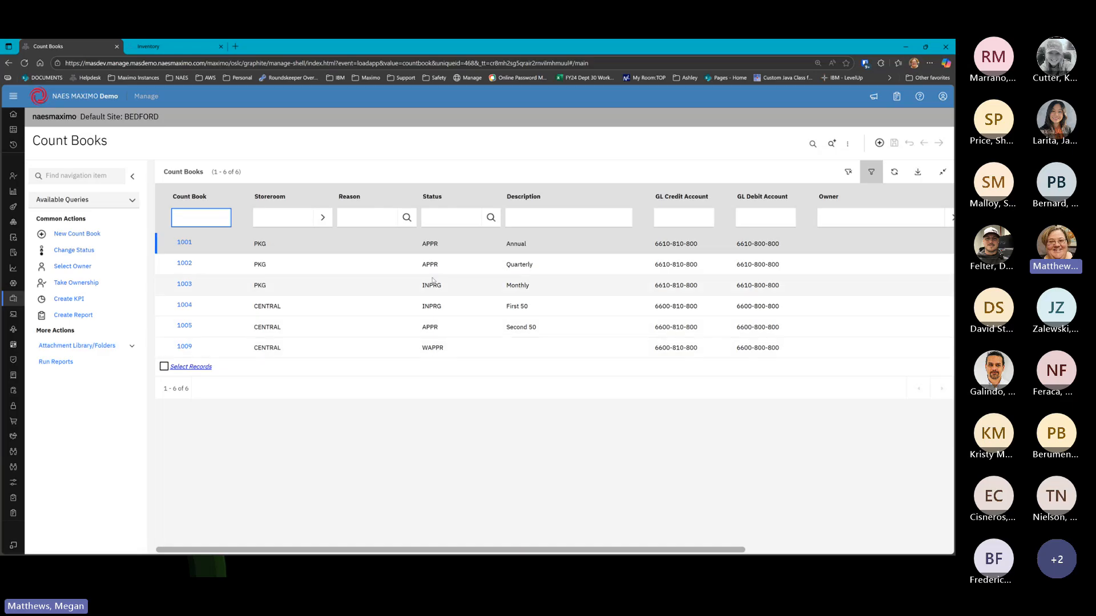
Open count book 1009 and enter 'Jan 2025' as its description
click(184, 347)
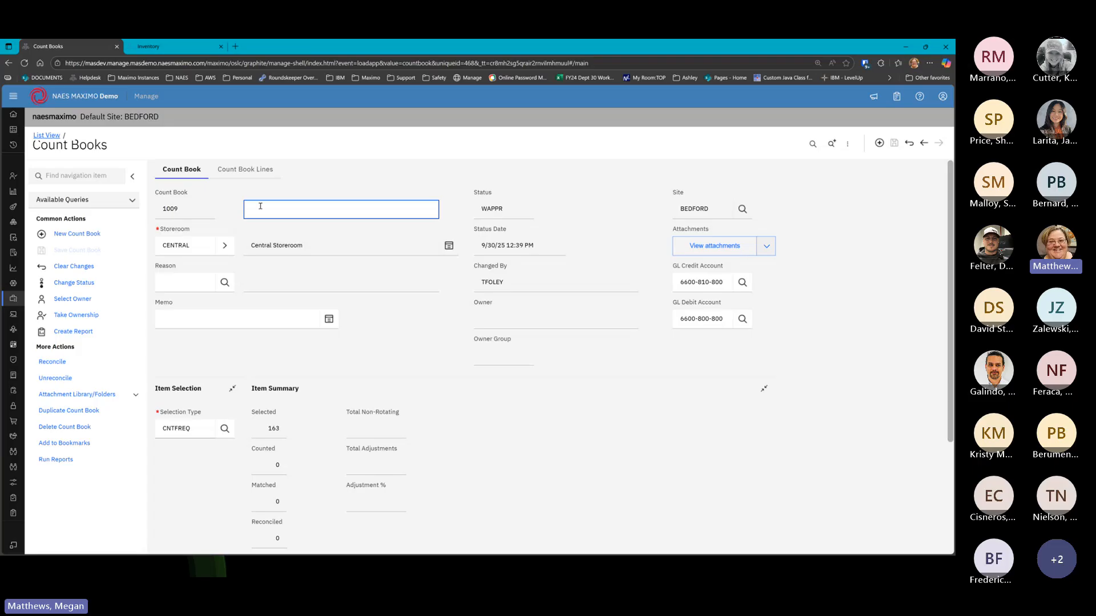
text(Jan 2025)
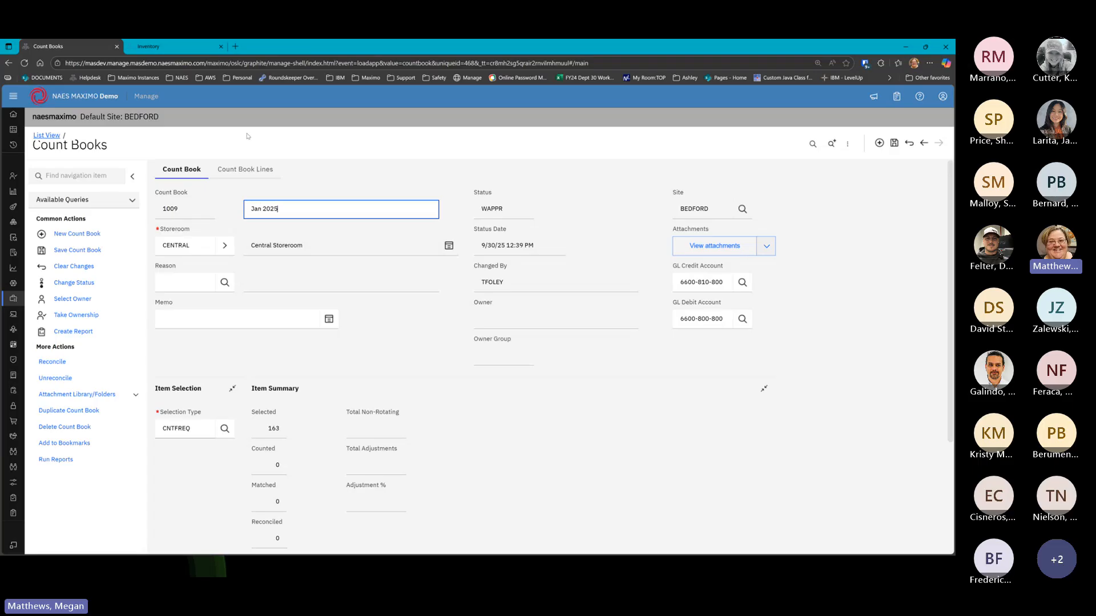
triple_click(297, 208)
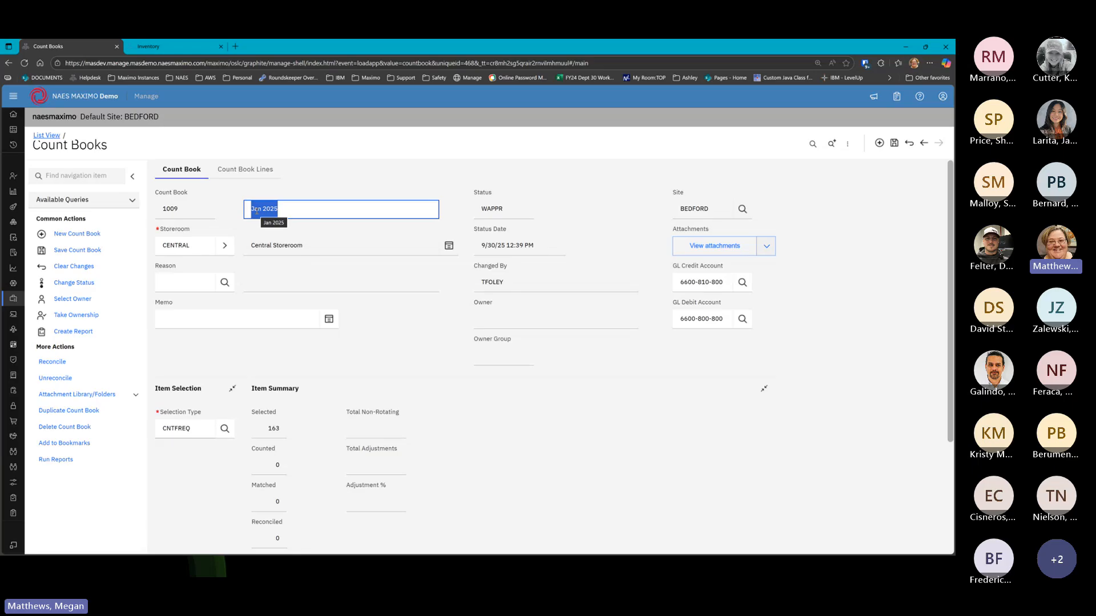
click(224, 245)
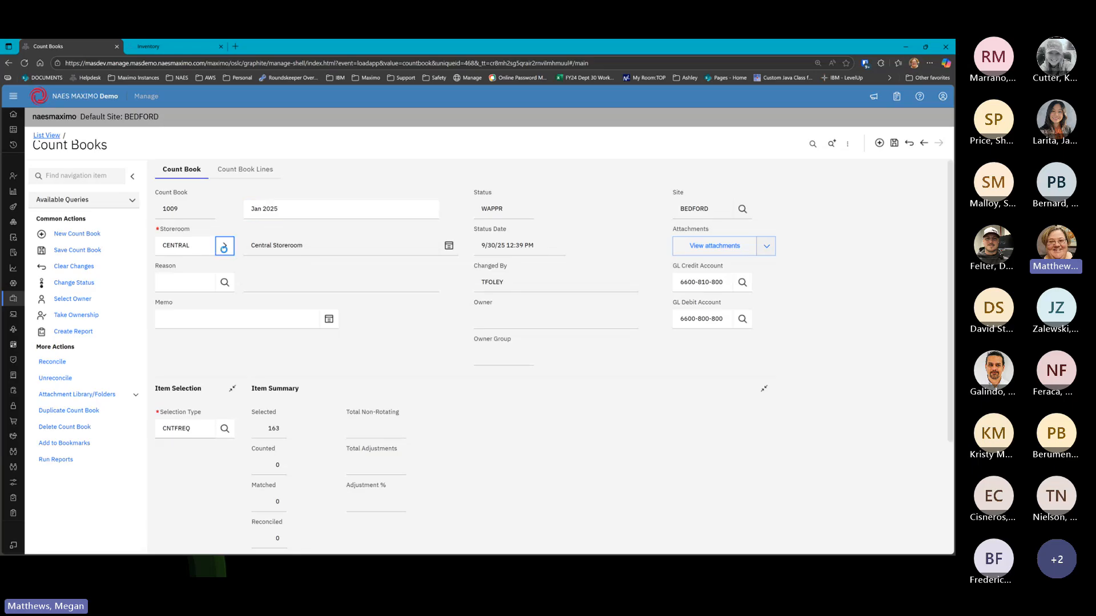
click(249, 264)
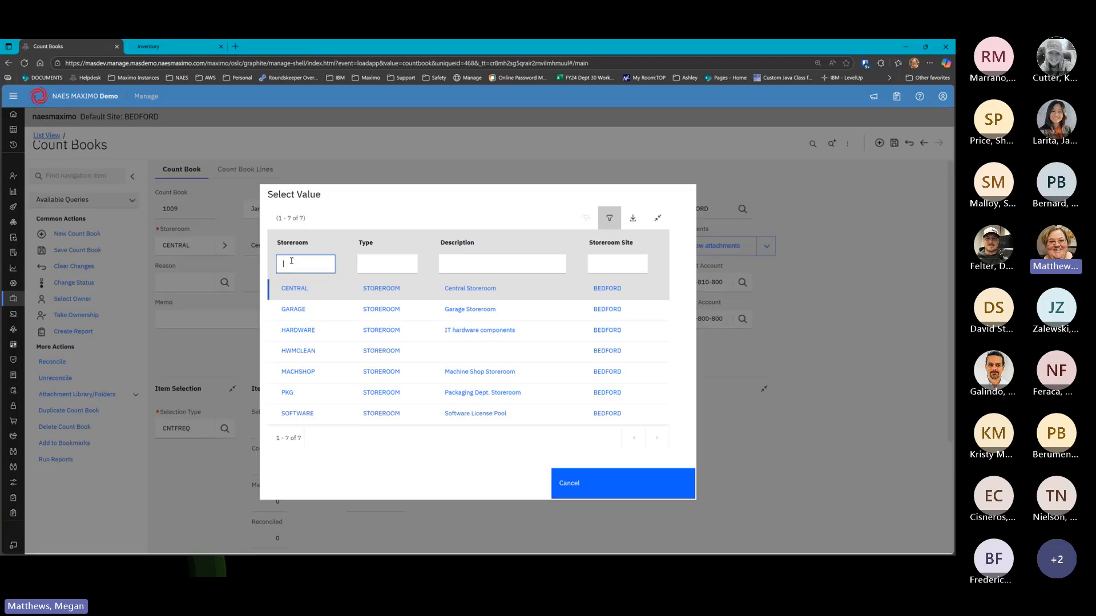
click(296, 289)
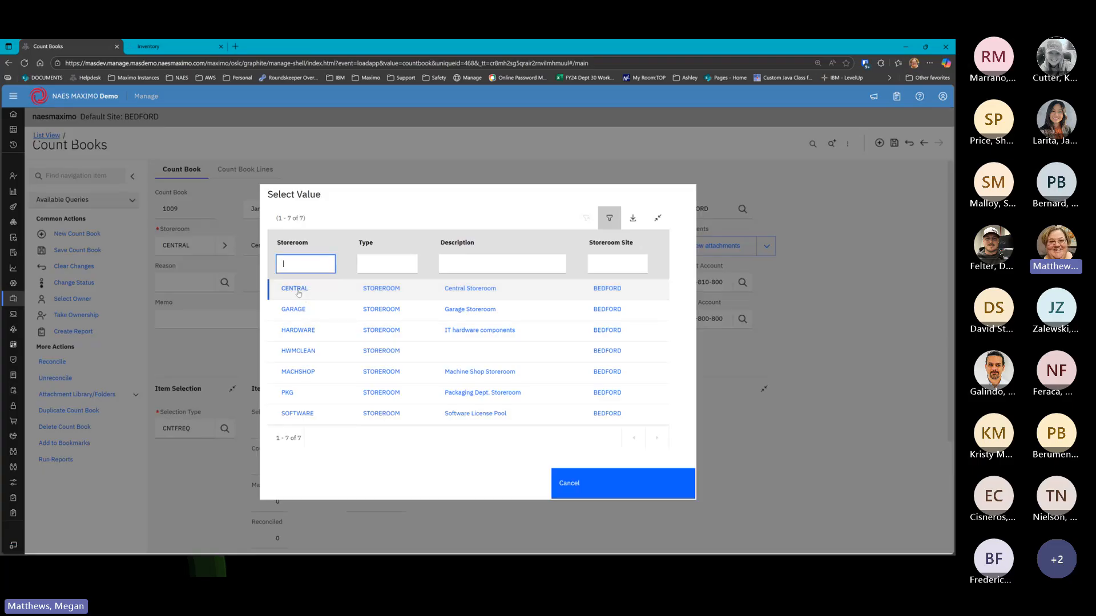
click(231, 282)
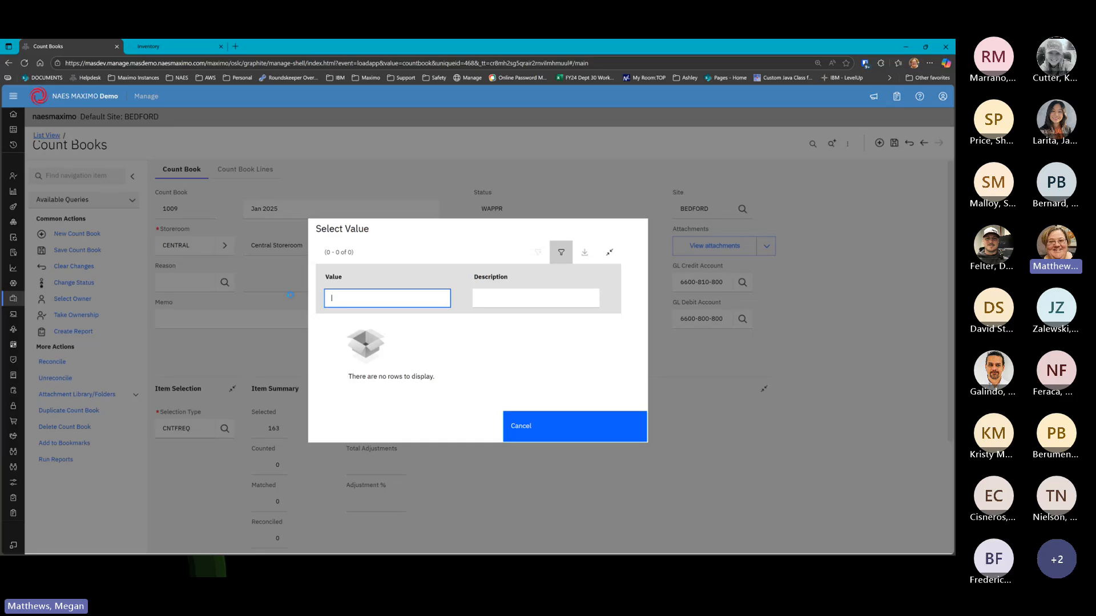
click(538, 431)
click(226, 319)
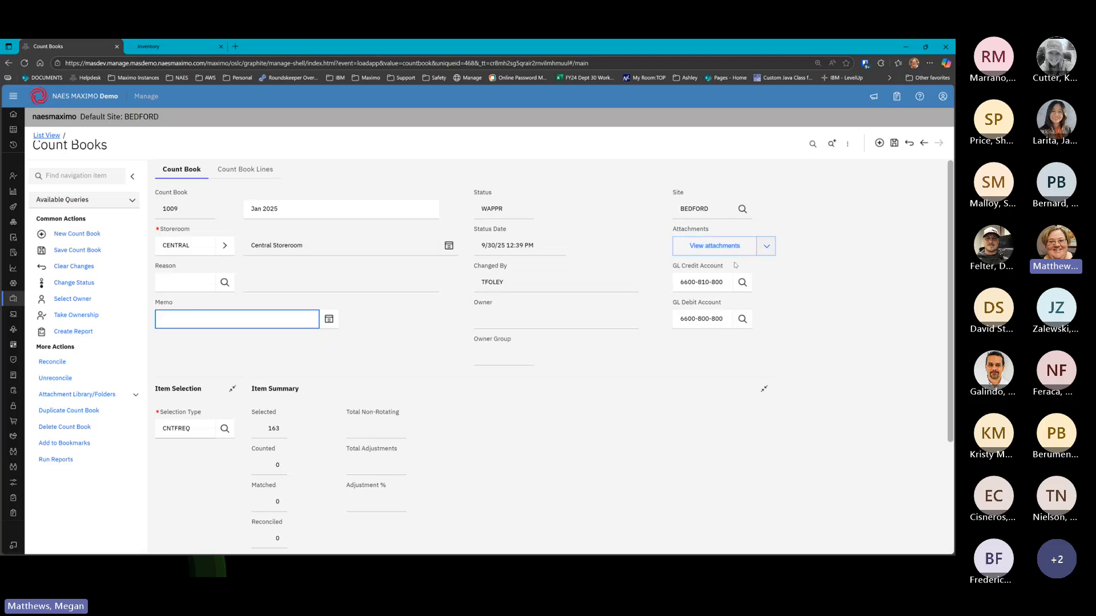
click(728, 359)
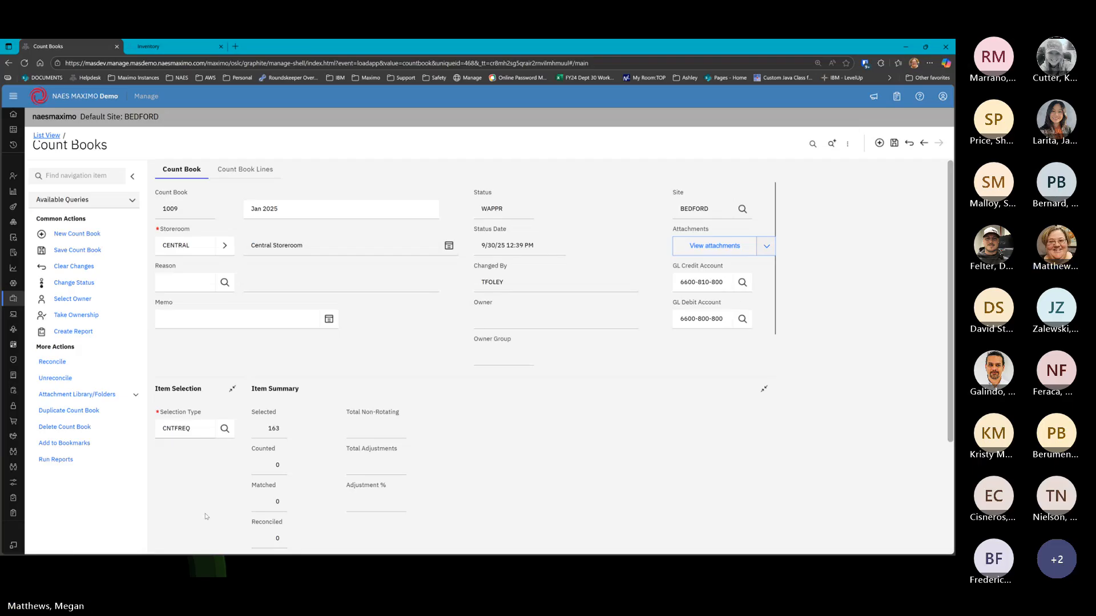
scroll(222, 444, down, 2)
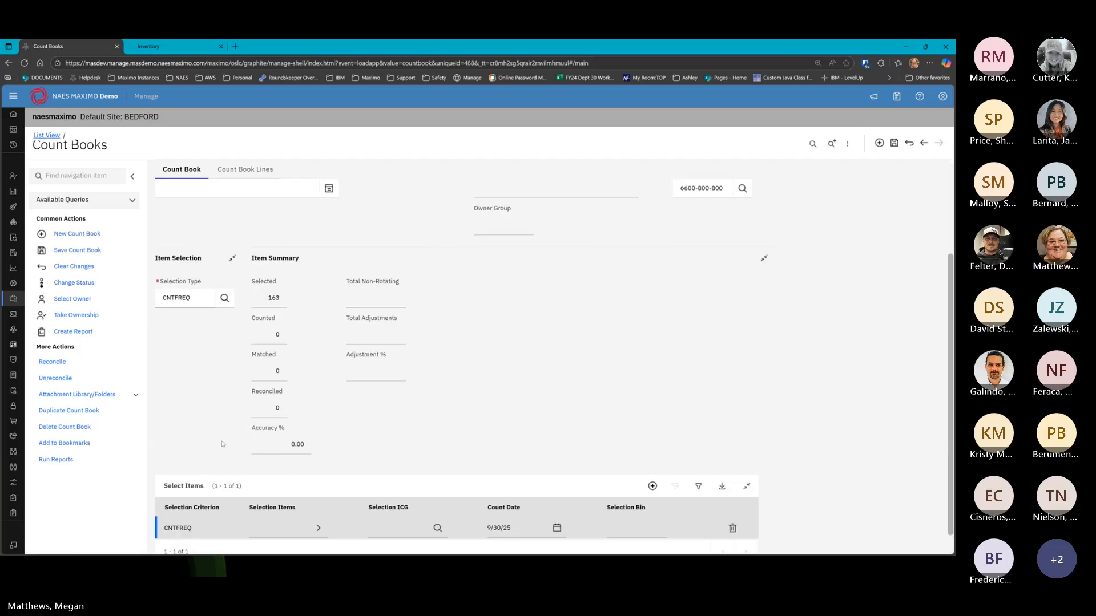
Switch count book 1009's selection type from CNTFREQ to ALL, with 163 items still selected
click(221, 298)
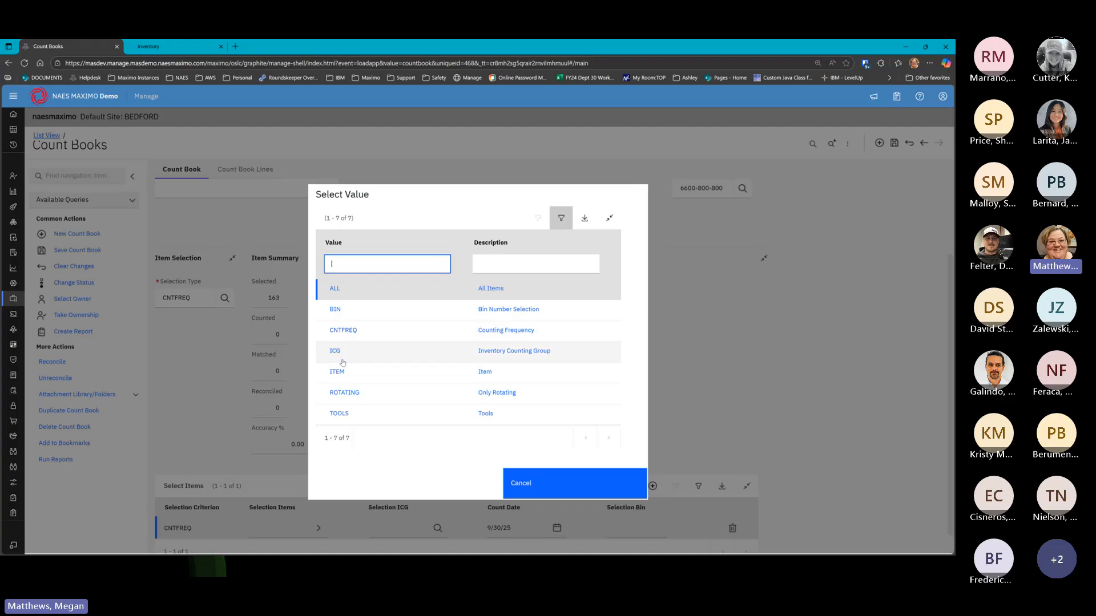
click(334, 290)
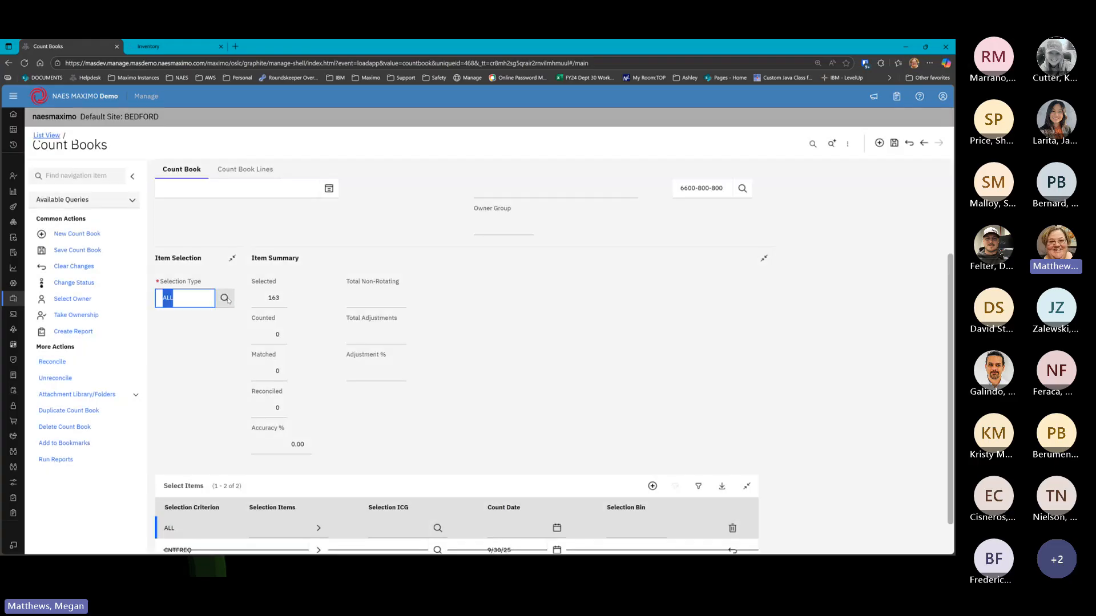
click(255, 299)
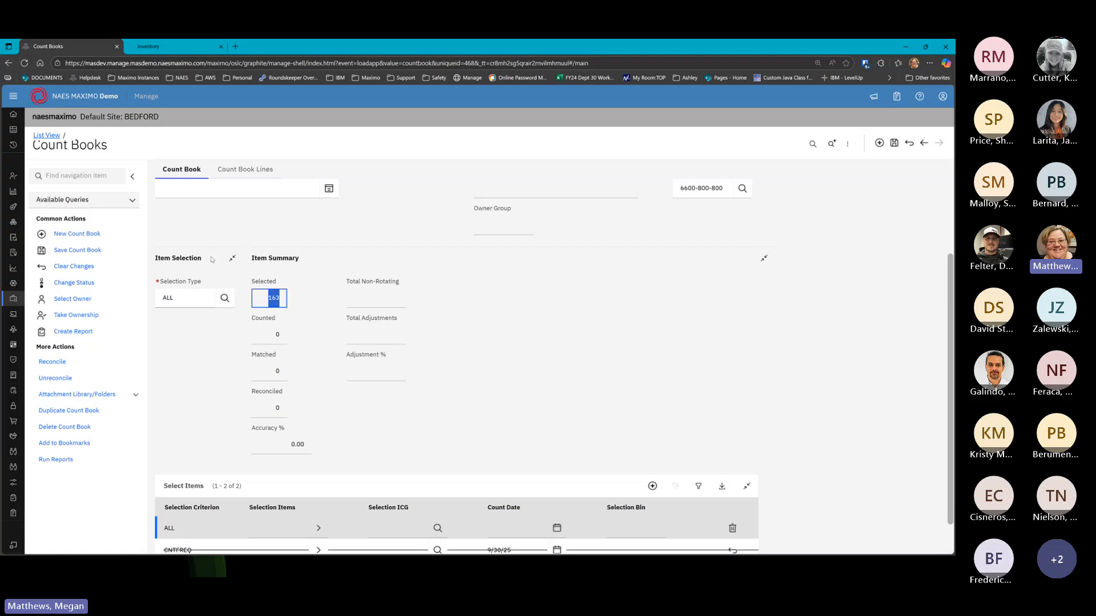
scroll(209, 250, up, 3)
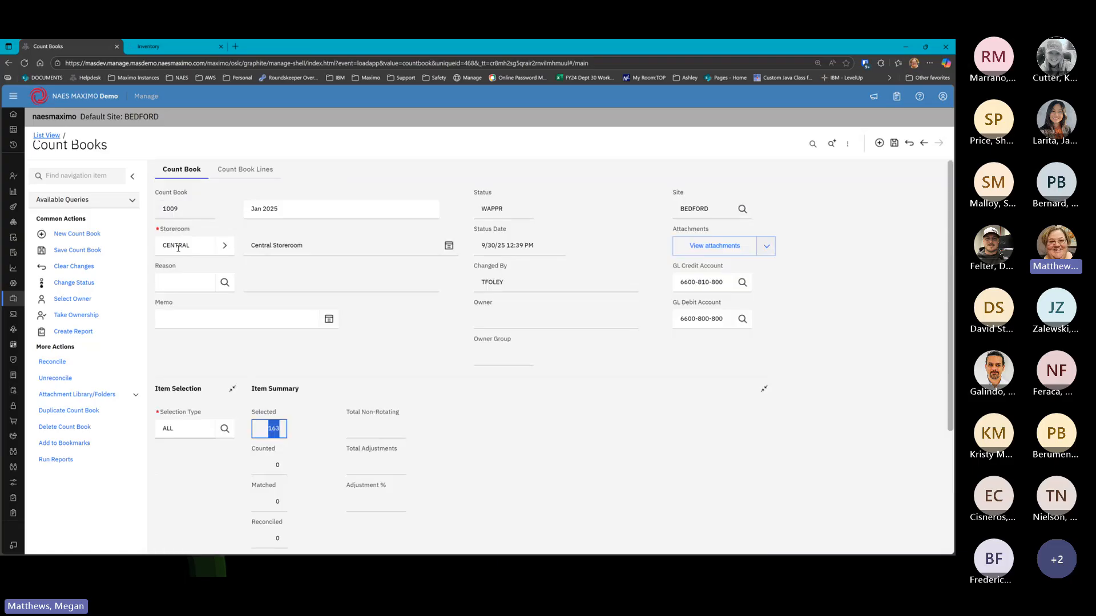
click(262, 432)
scroll(288, 391, down, 2)
click(266, 384)
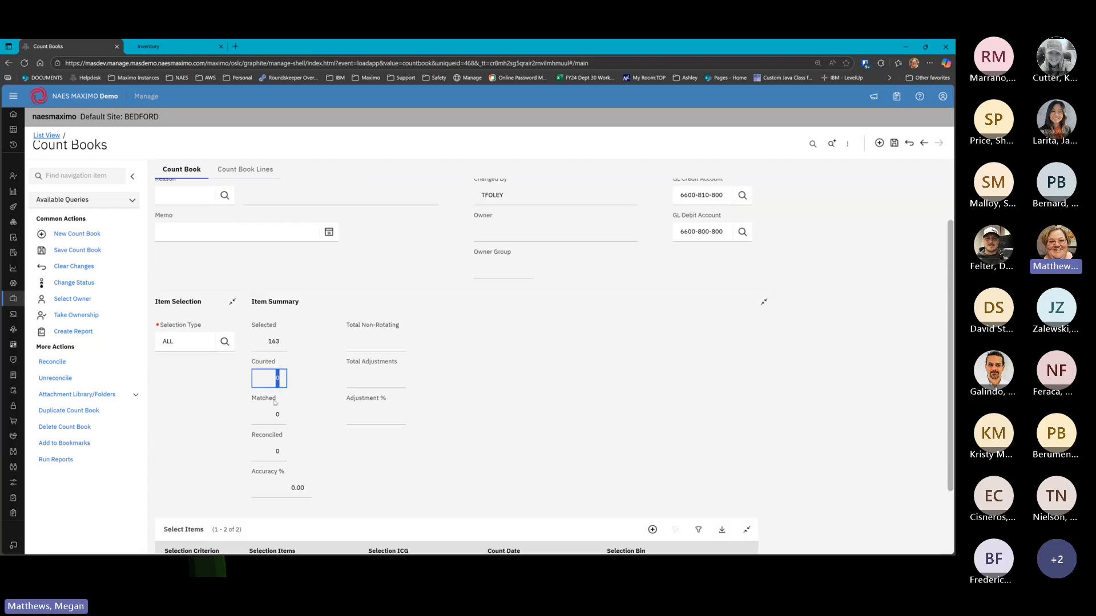
click(273, 415)
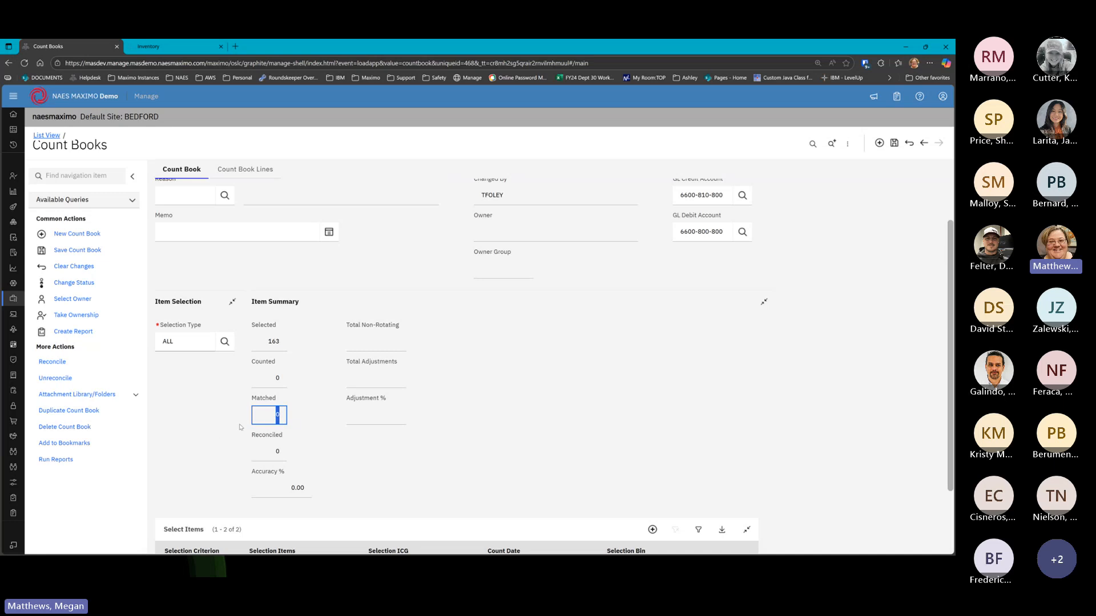
click(271, 455)
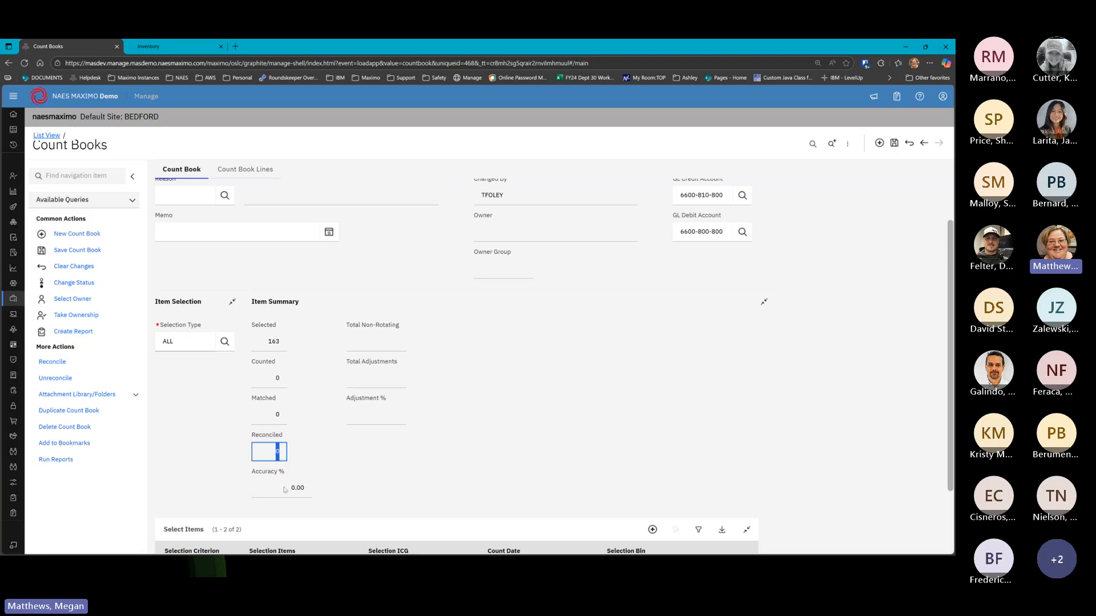
click(304, 486)
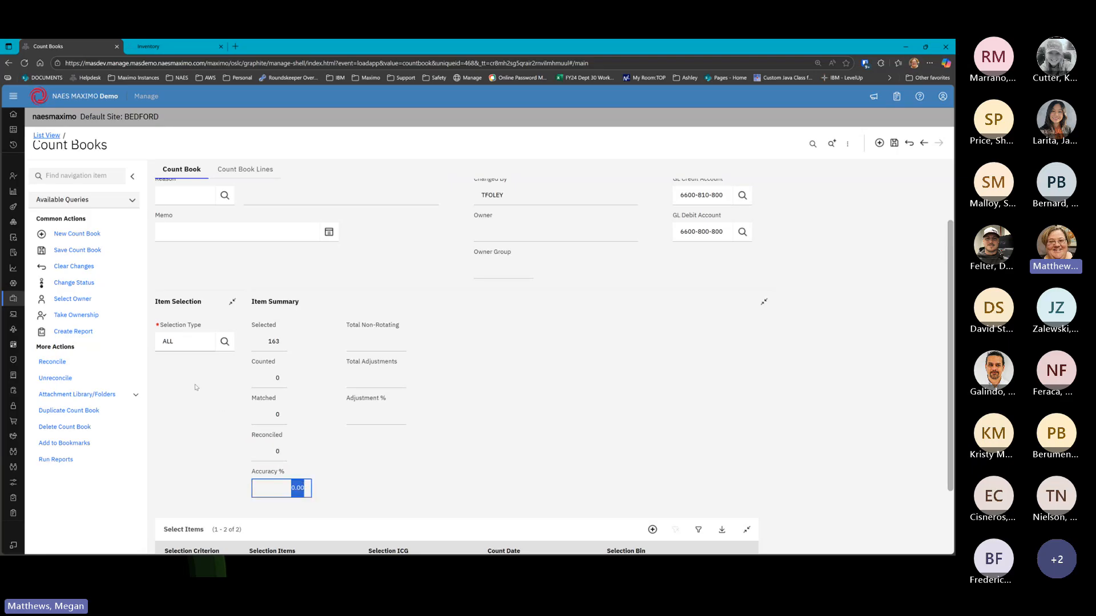
click(225, 341)
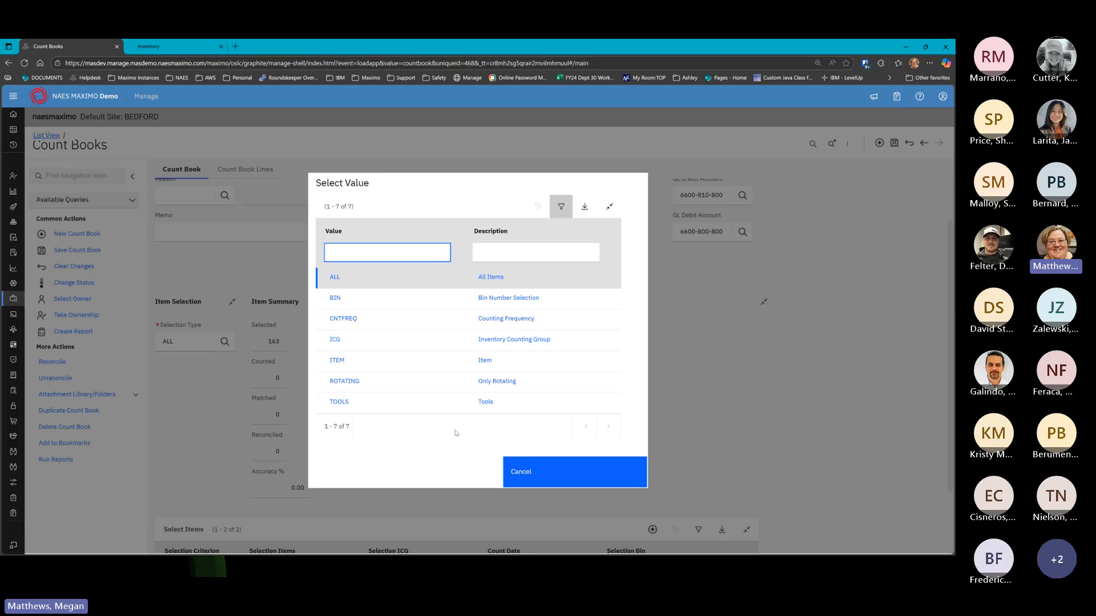
click(524, 470)
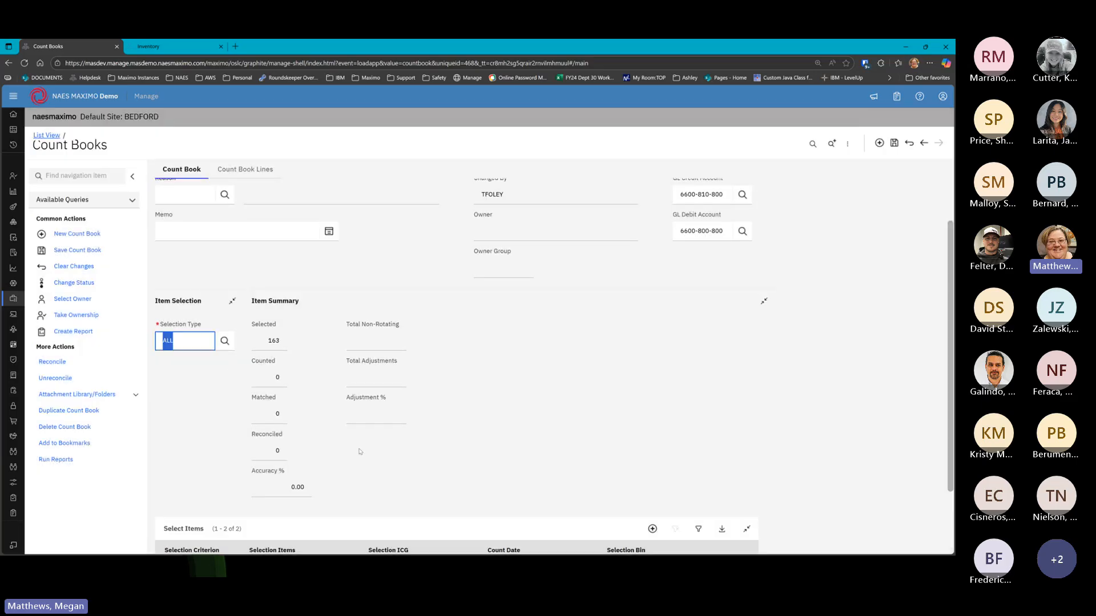
scroll(242, 492, down, 2)
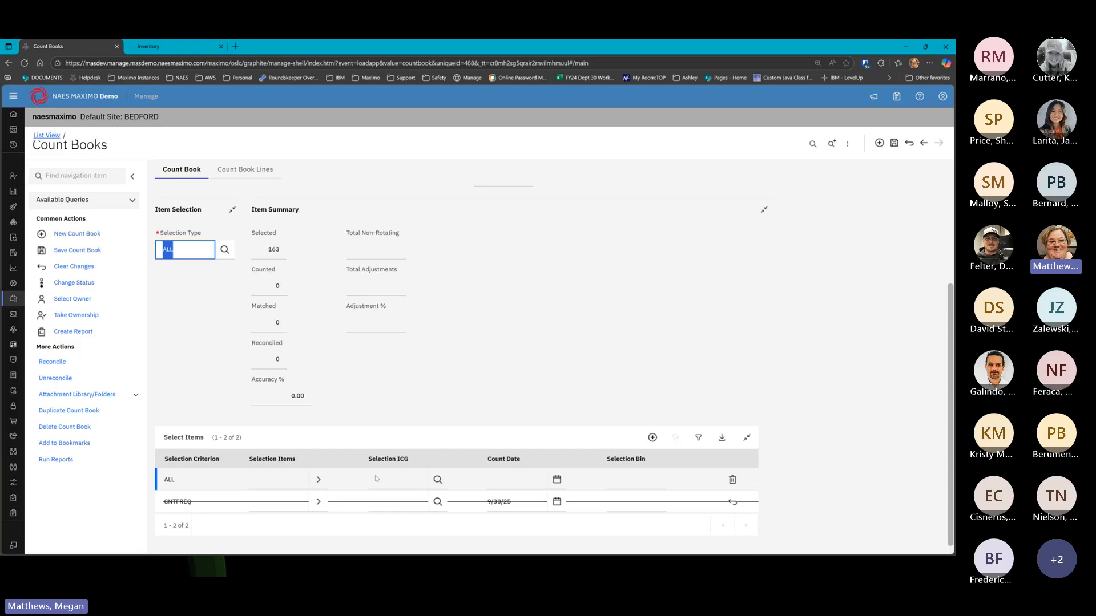
click(284, 486)
scroll(277, 434, up, 3)
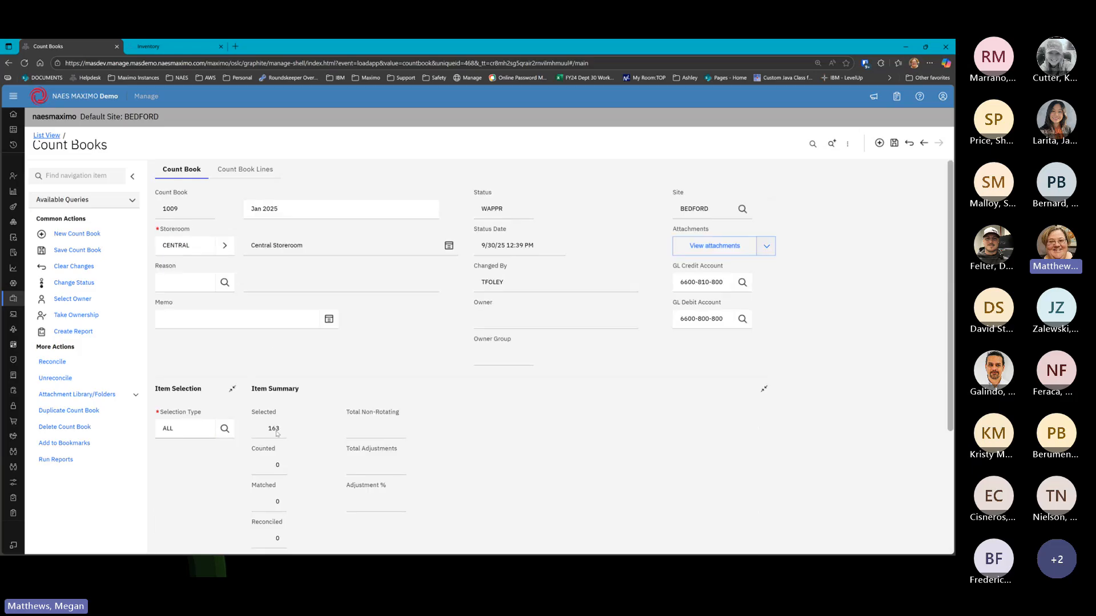
Change the count book's selection type to BIN
click(225, 428)
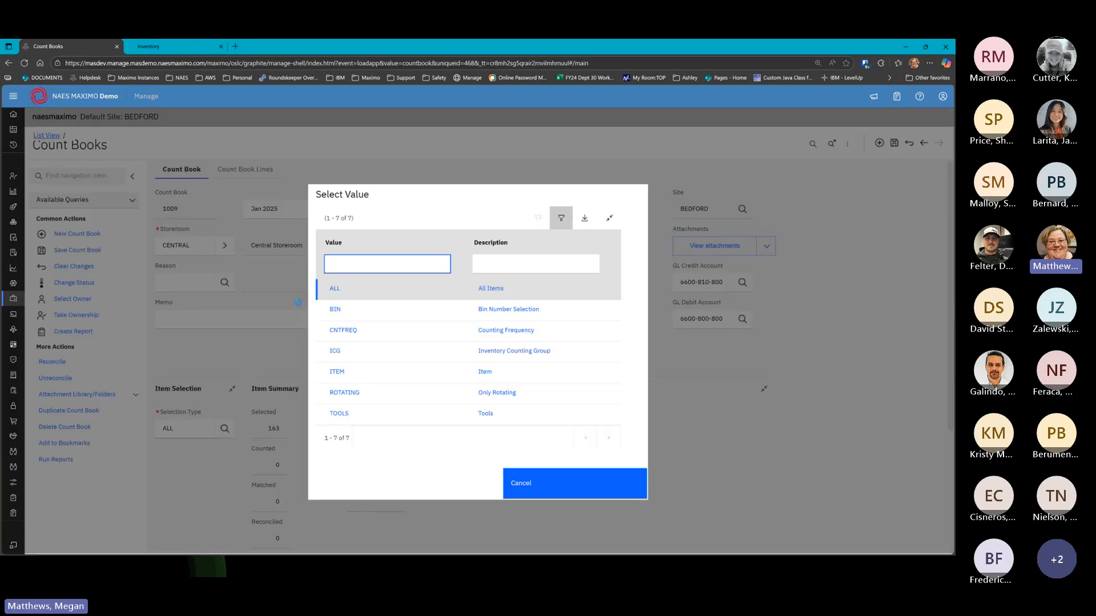
click(335, 309)
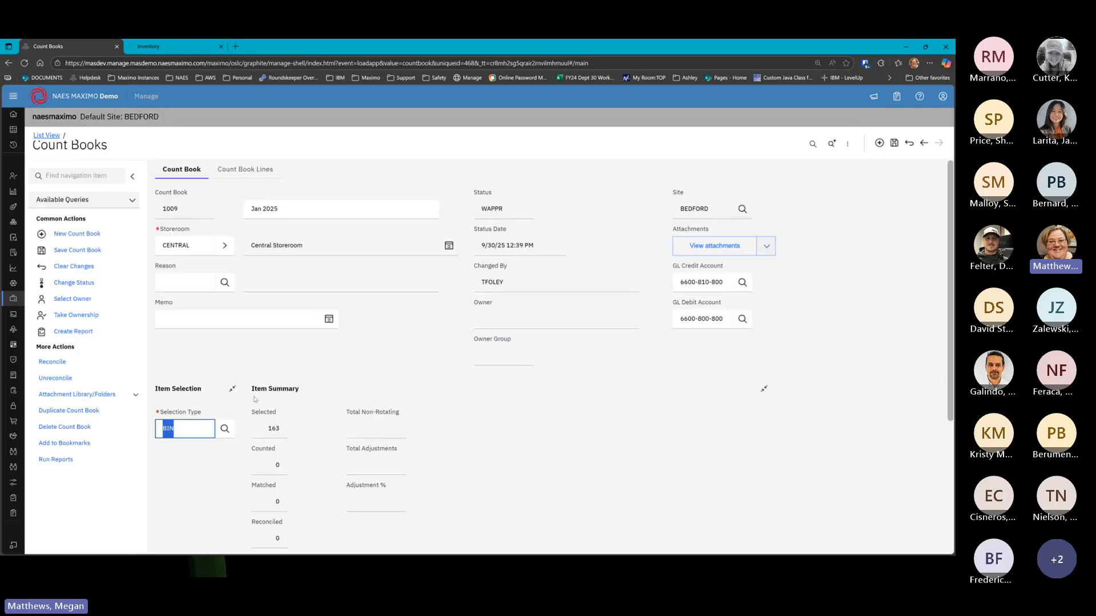
click(304, 452)
scroll(316, 453, down, 4)
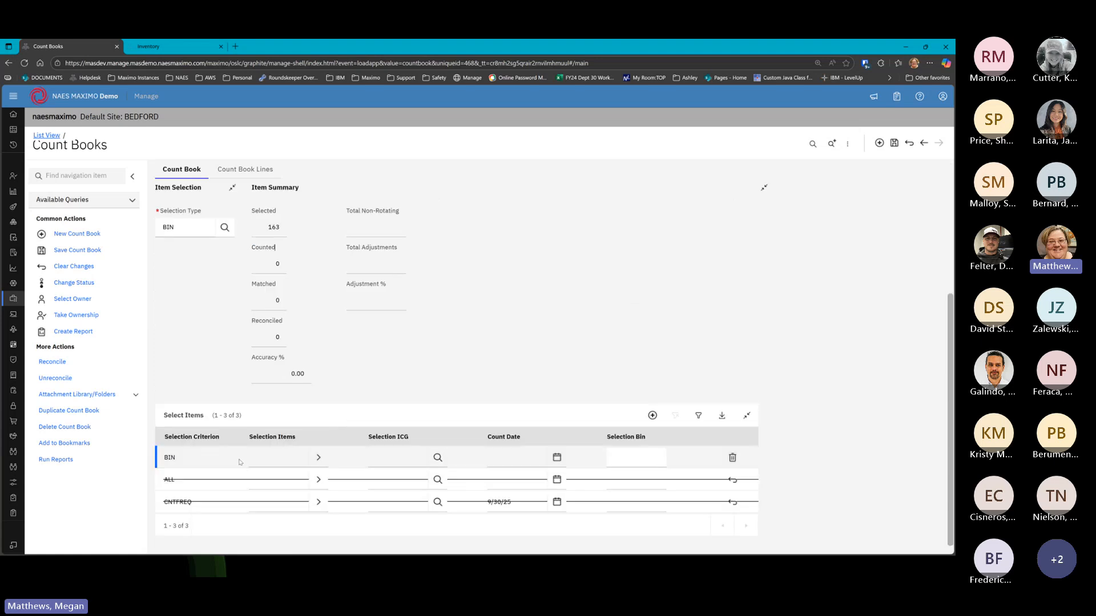
Restrict the BIN selection row to bin 1B2
click(318, 458)
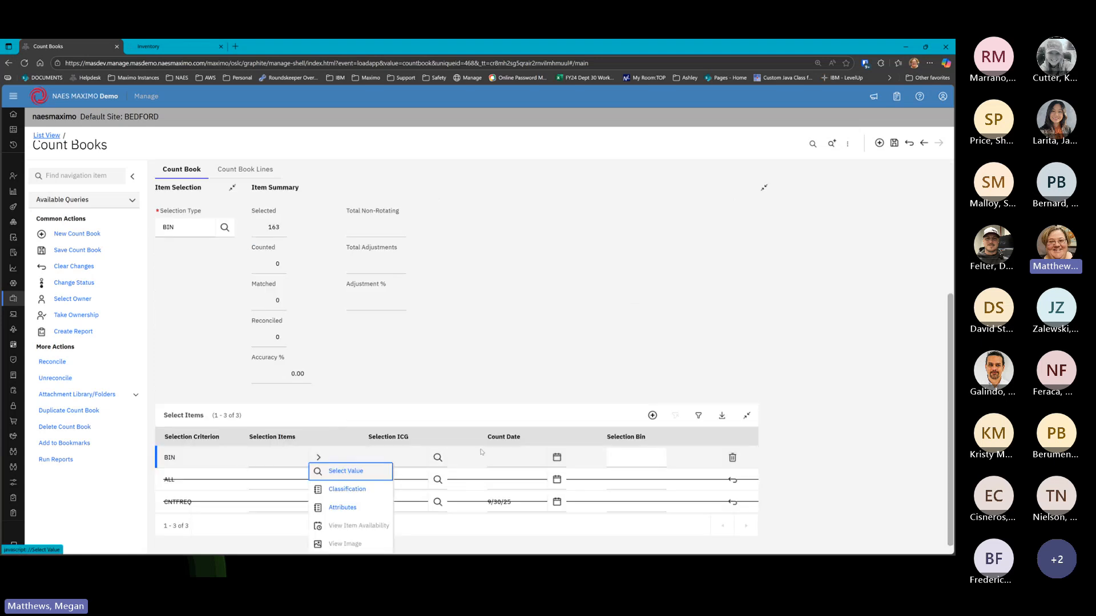
click(623, 455)
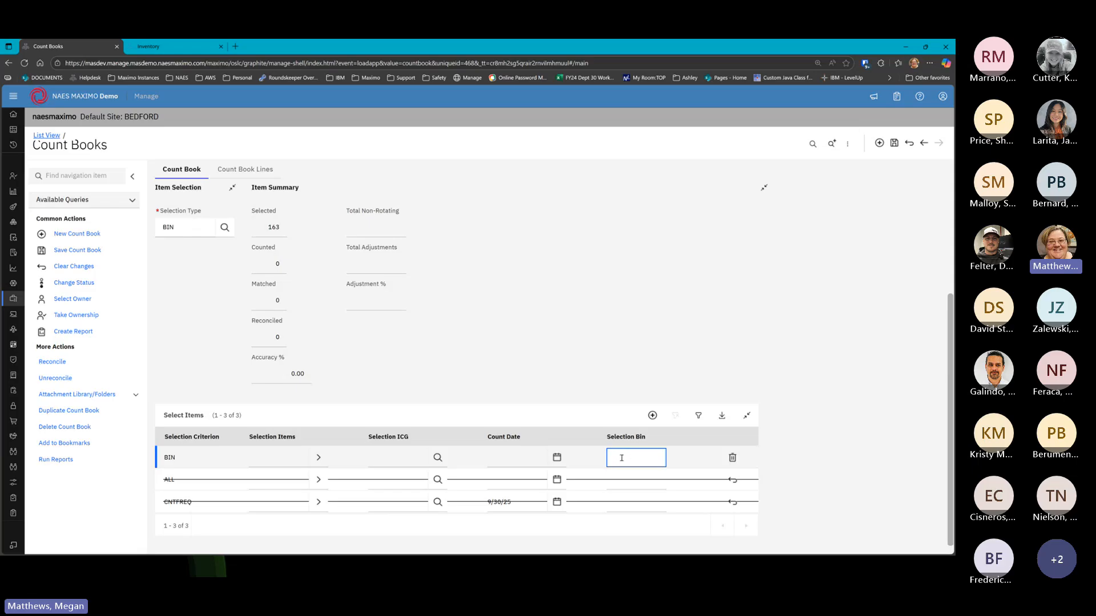
text(1B2)
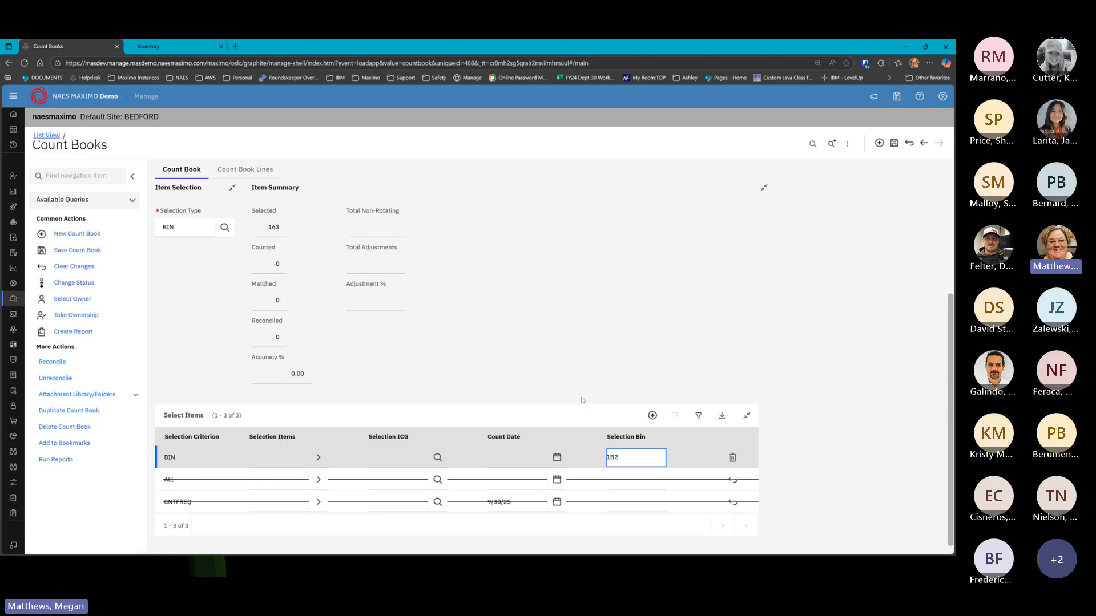
scroll(581, 399, up, 1)
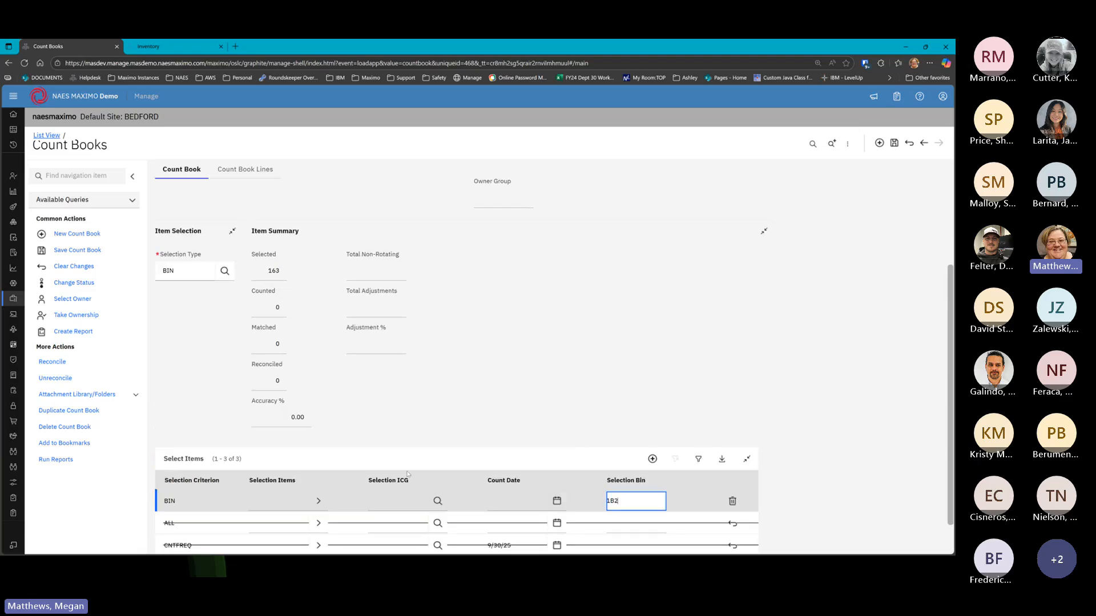
scroll(469, 446, up, 3)
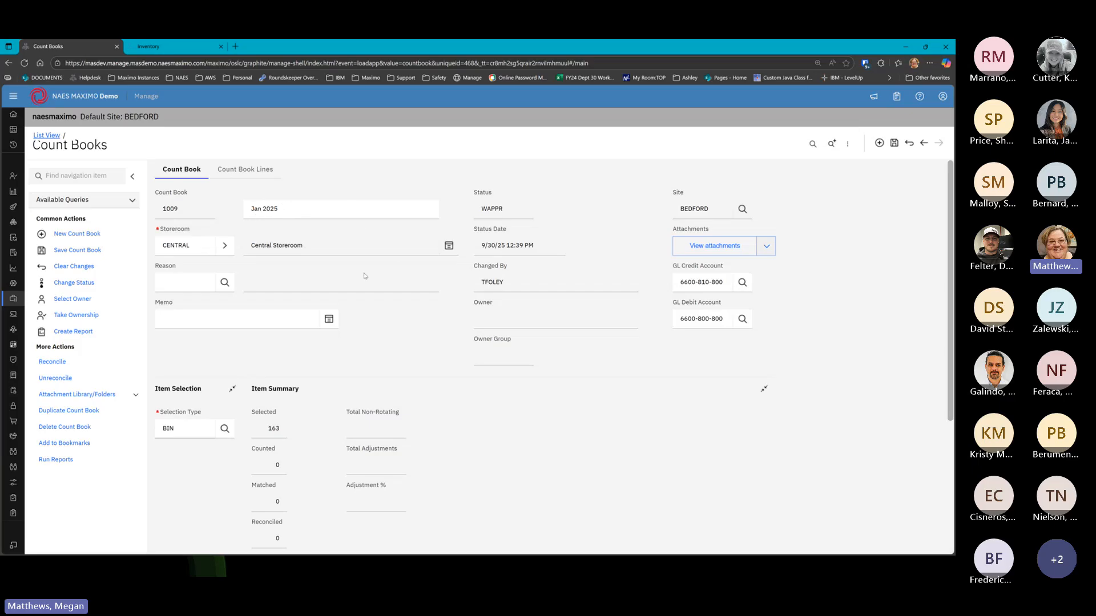
scroll(312, 450, down, 3)
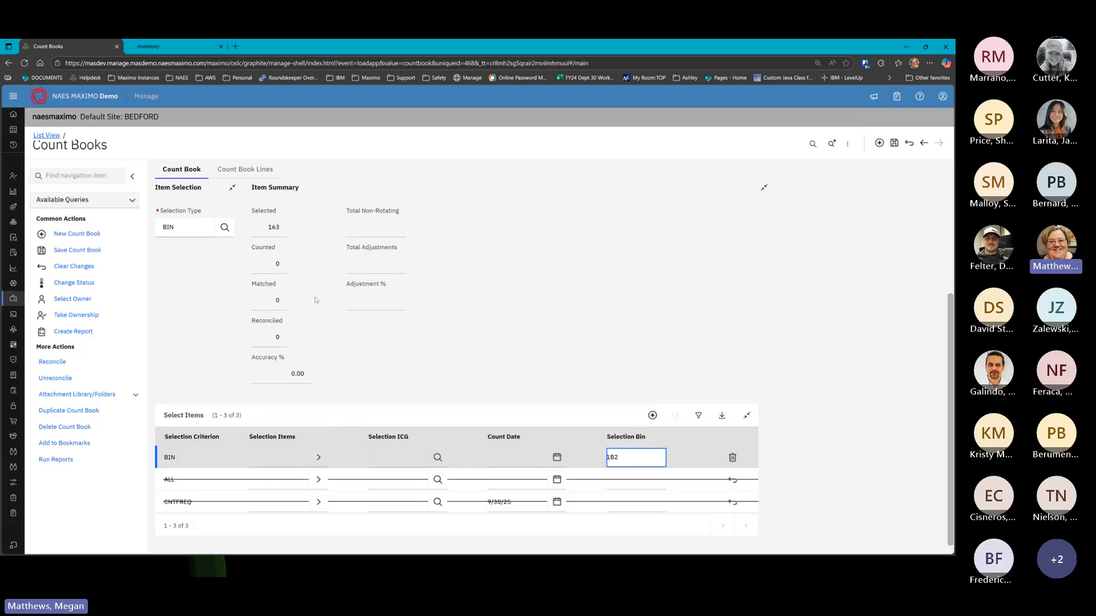
scroll(412, 286, up, 3)
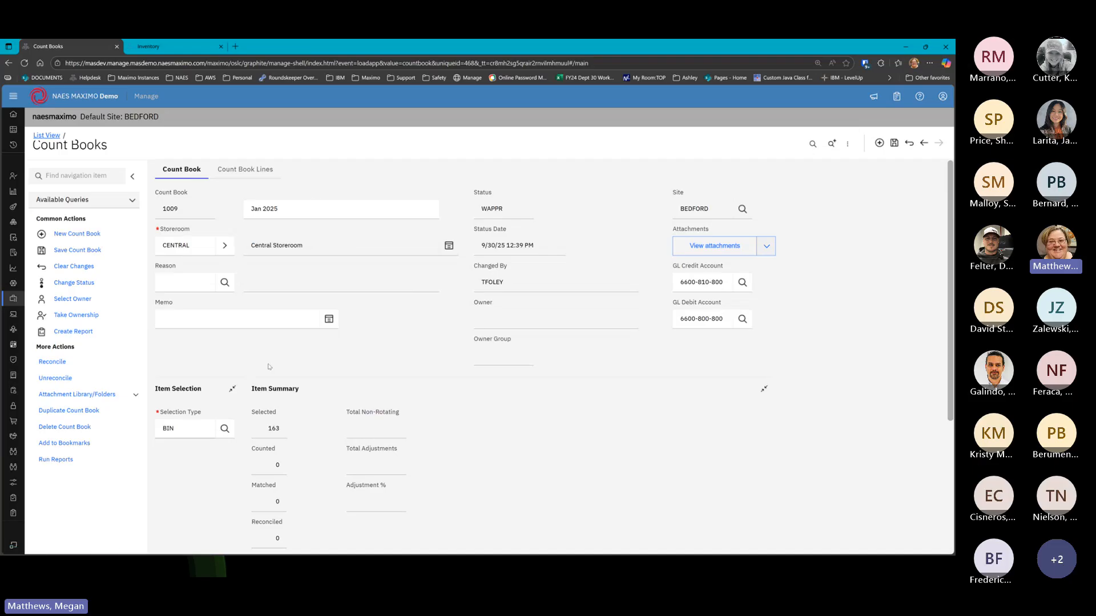
scroll(268, 367, down, 4)
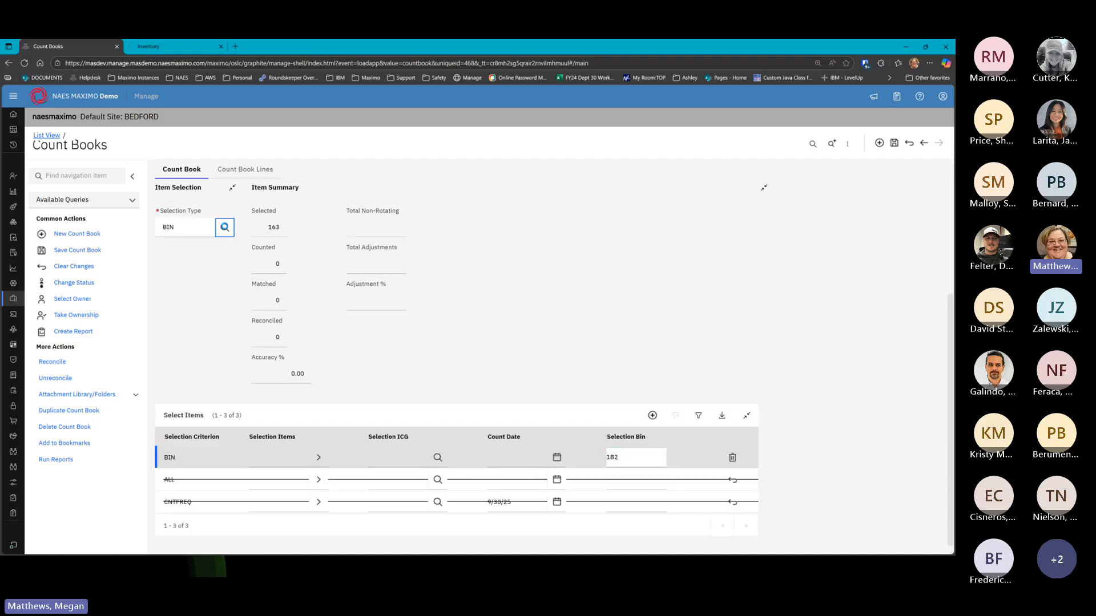
Switch the selection type back to CNTFREQ and date the new CNTFREQ row 9/30/2025
click(225, 227)
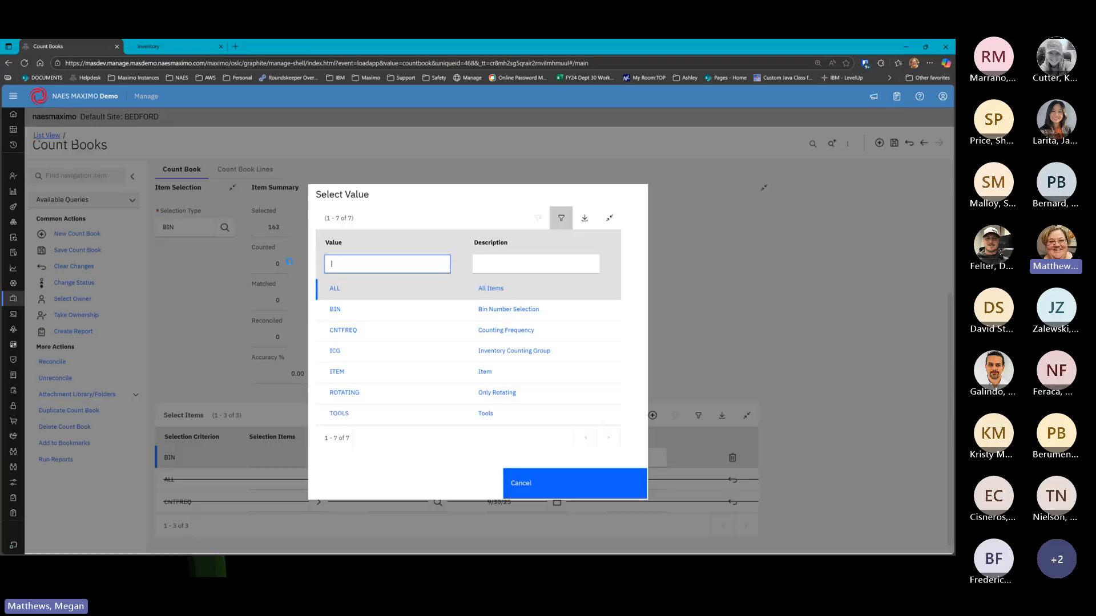
click(345, 332)
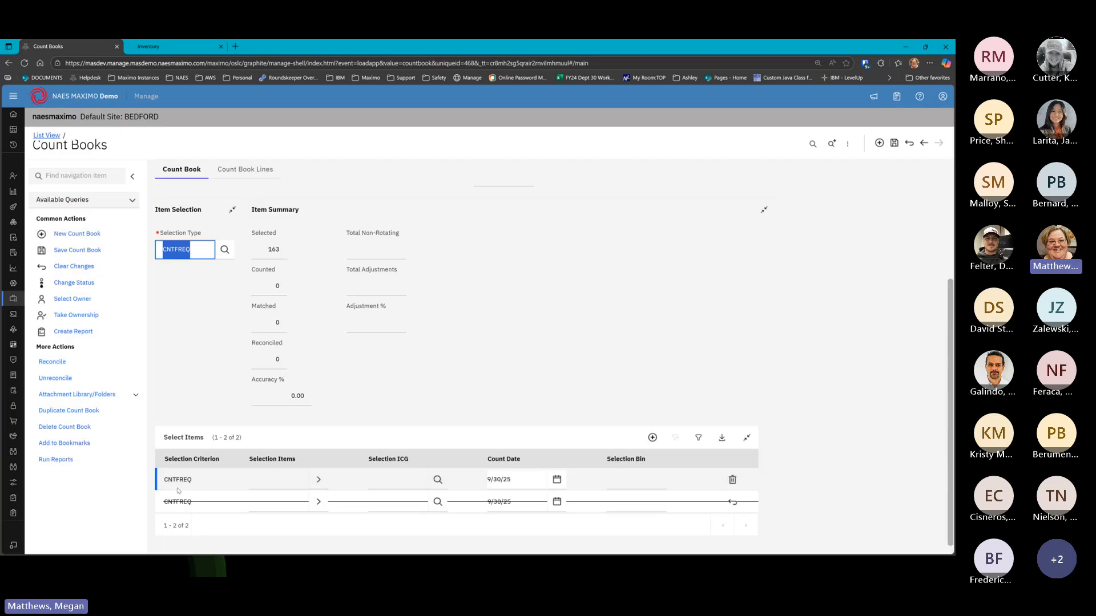
click(504, 480)
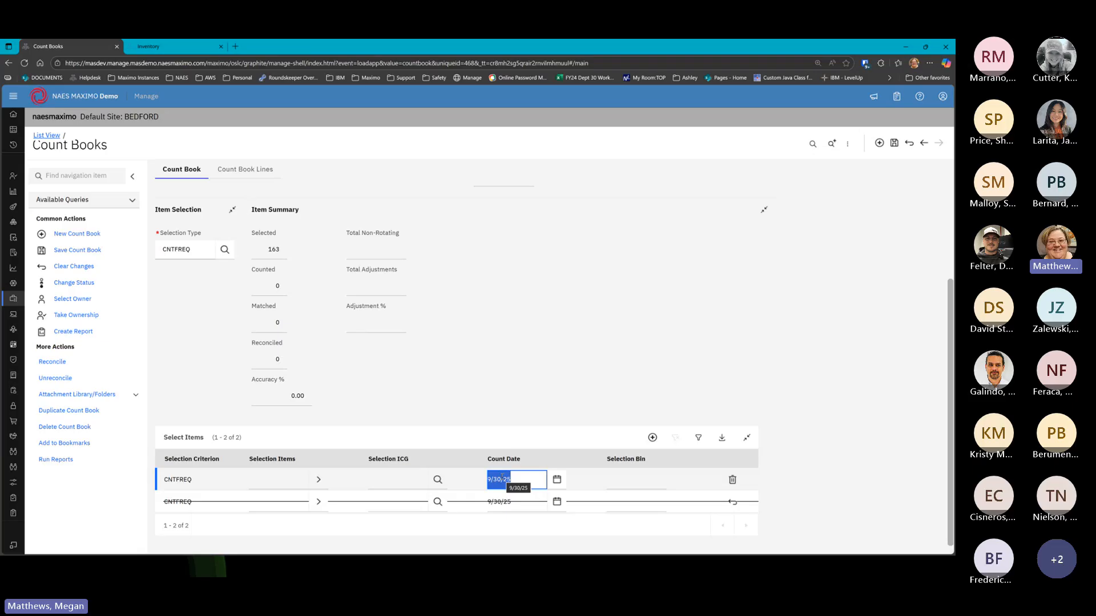
scroll(502, 477, up, 1)
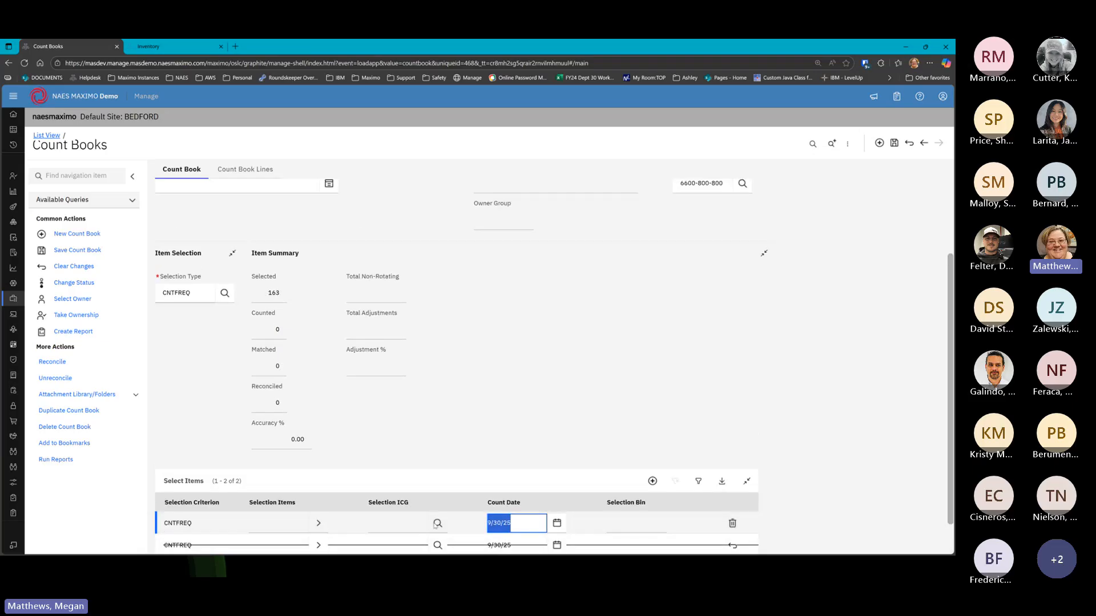
click(557, 523)
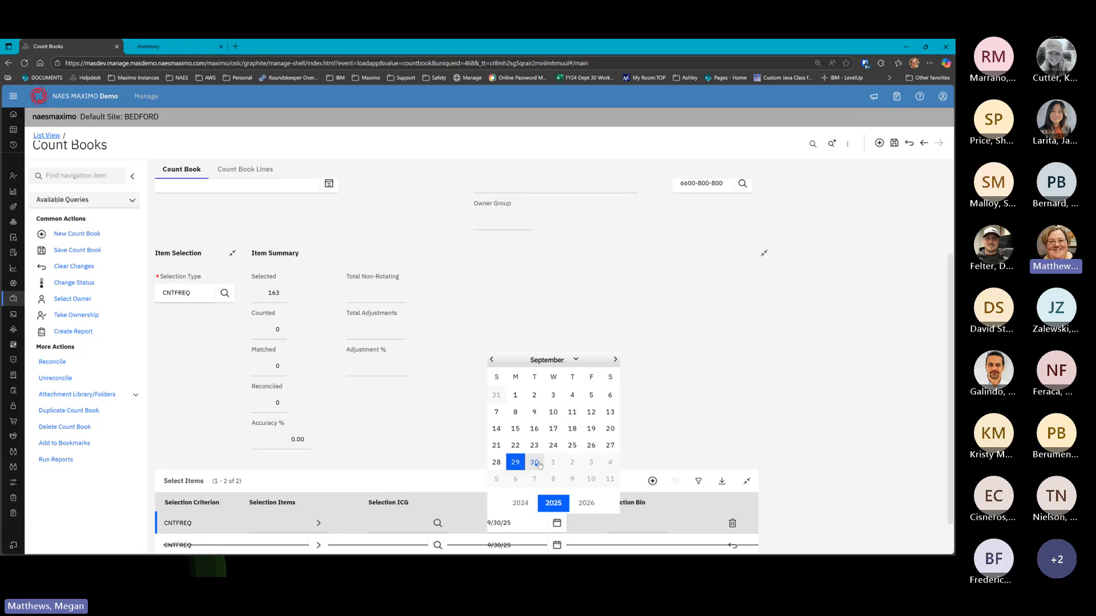
click(534, 462)
scroll(528, 510, down, 1)
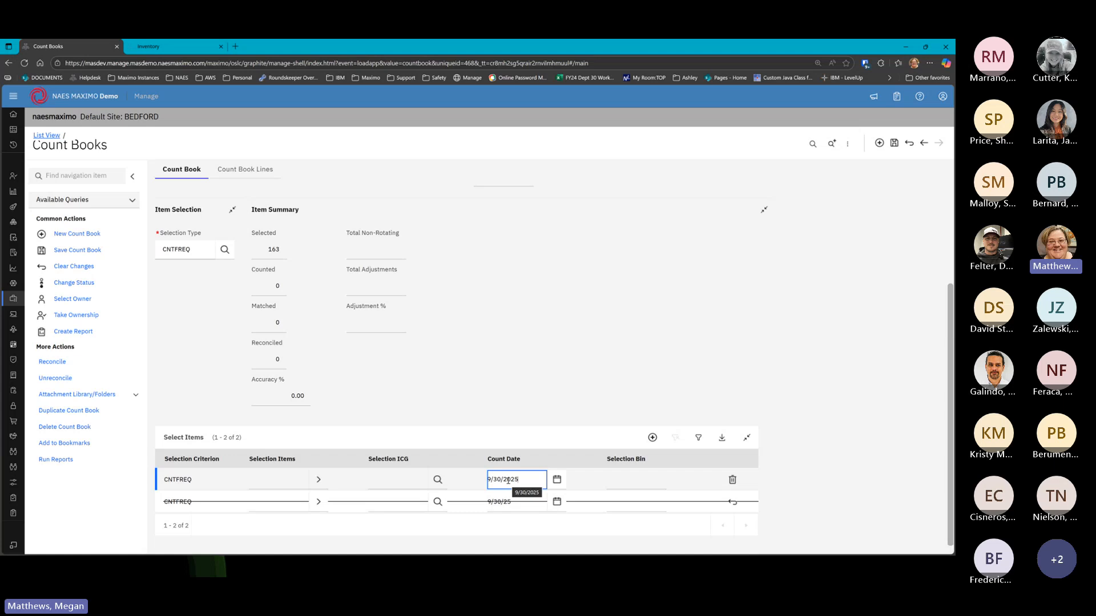
key(Return)
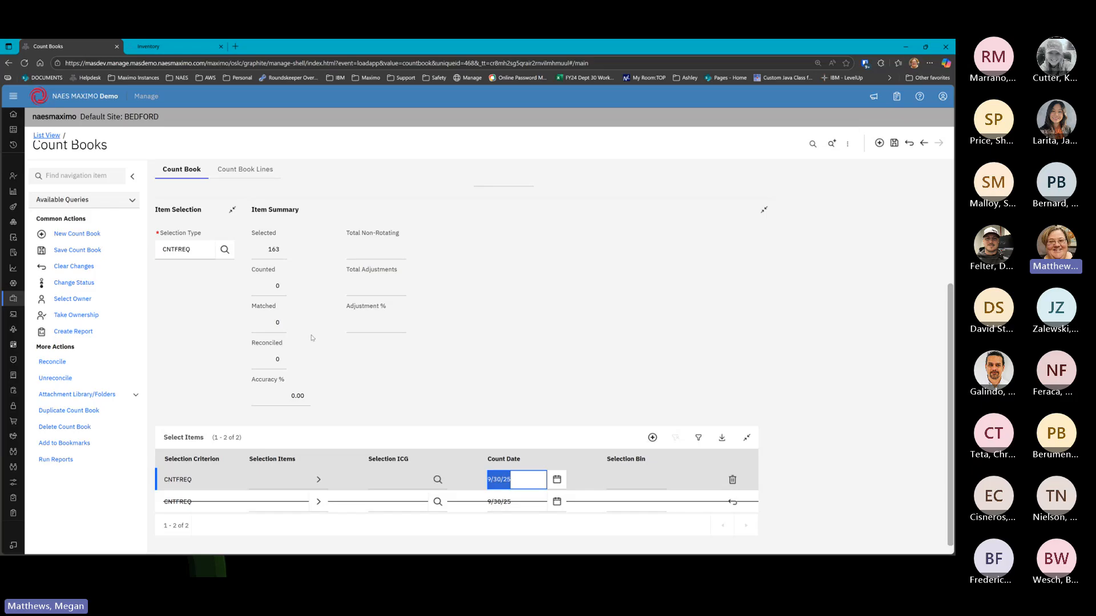
scroll(313, 338, up, 4)
Switch the selection type to ICG and assign inventory counting group C1 to the ICG row
click(223, 428)
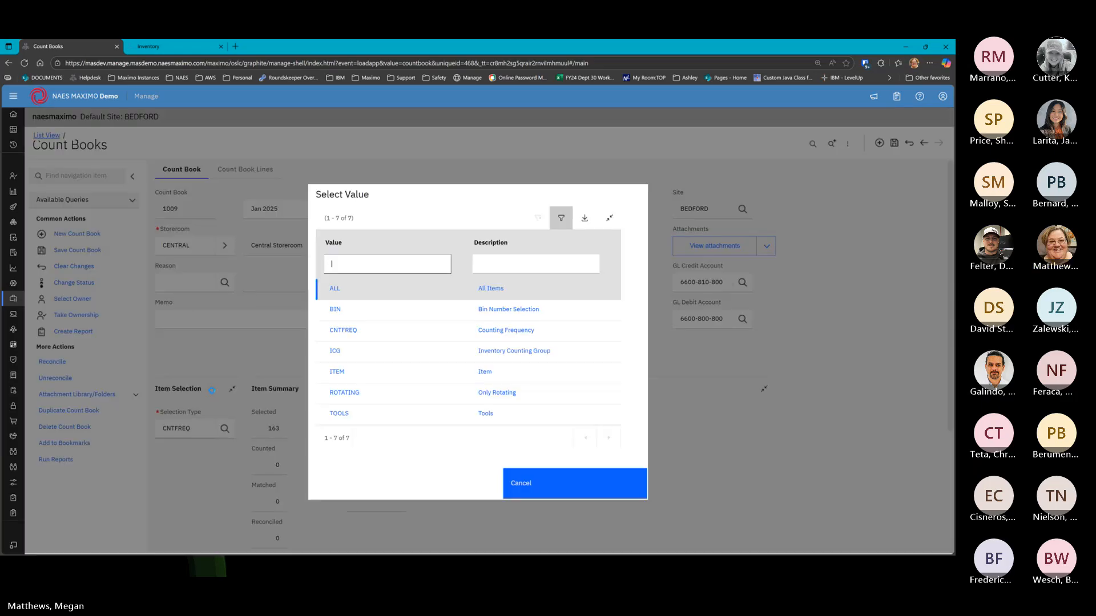
click(337, 352)
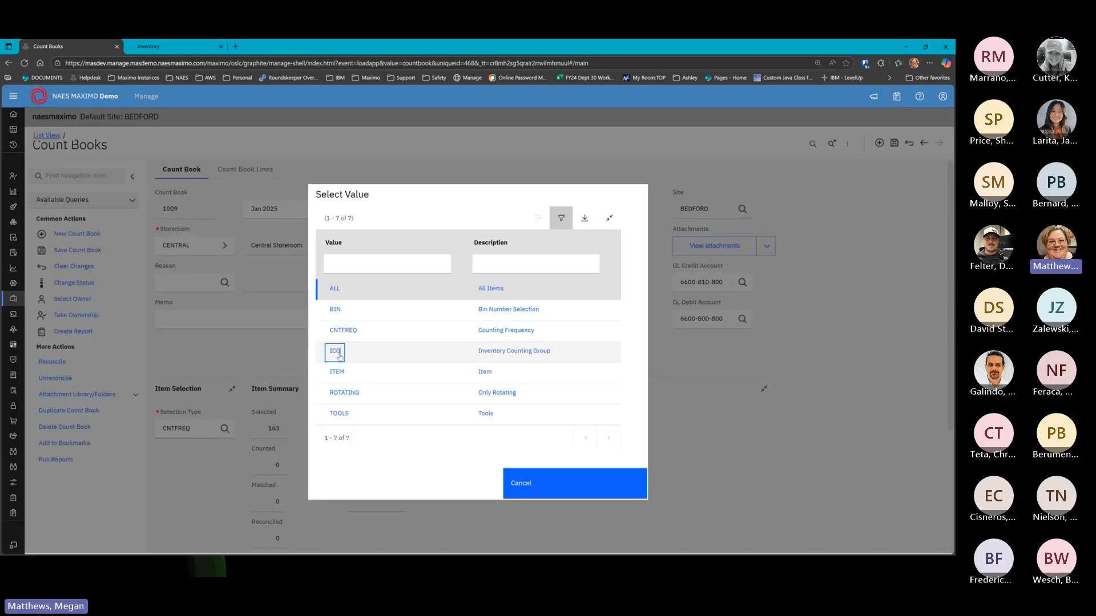
scroll(438, 461, down, 4)
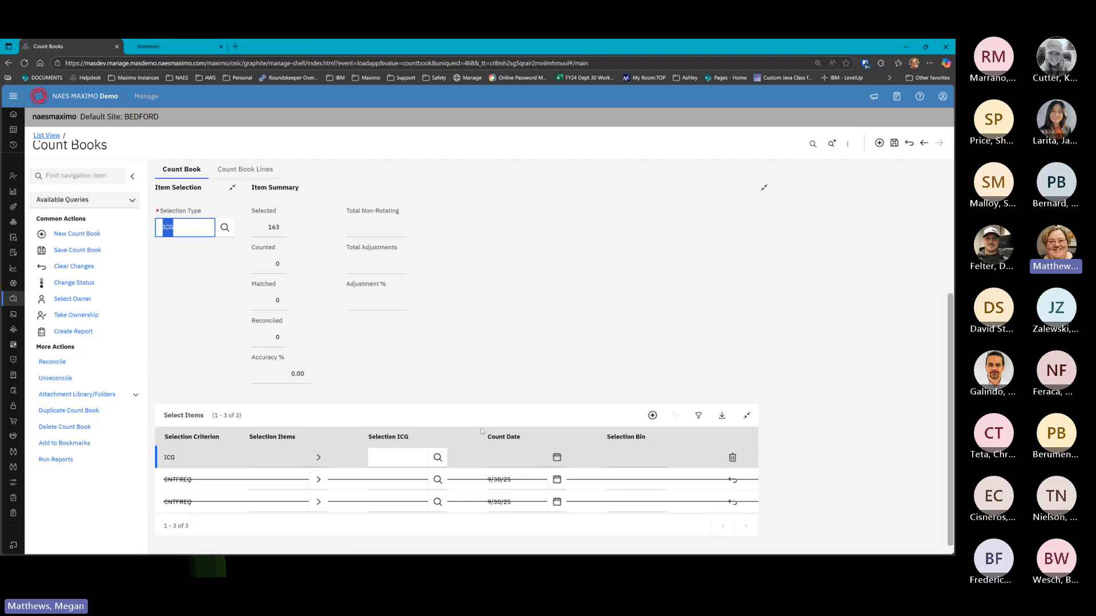
click(438, 457)
click(333, 321)
click(488, 457)
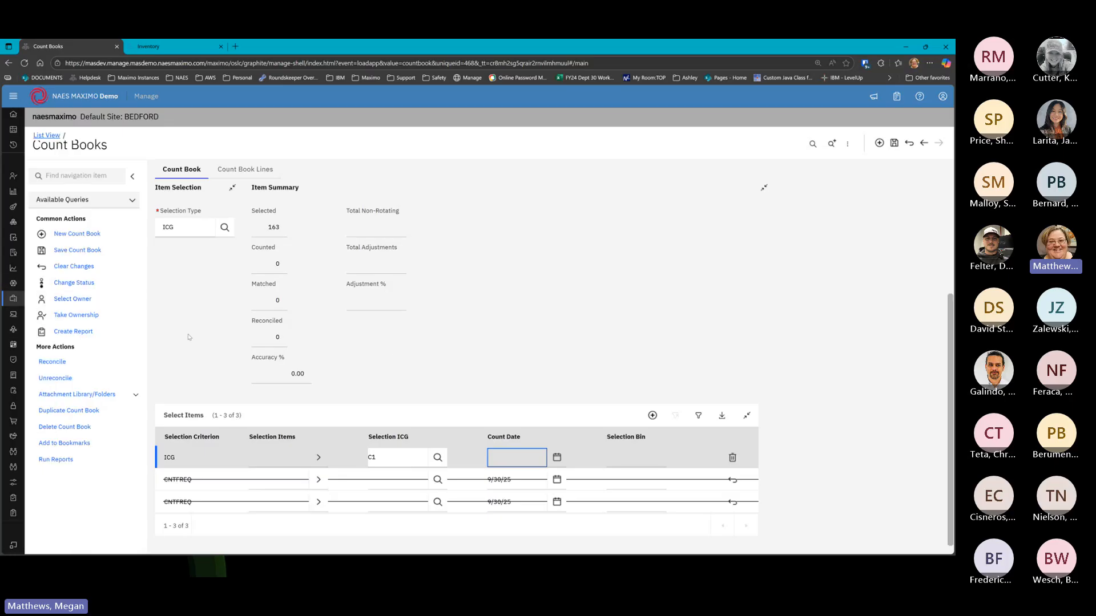
Set the selection type to ITEM and pick item 0-0514 for the first ITEM row
scroll(226, 271, up, 2)
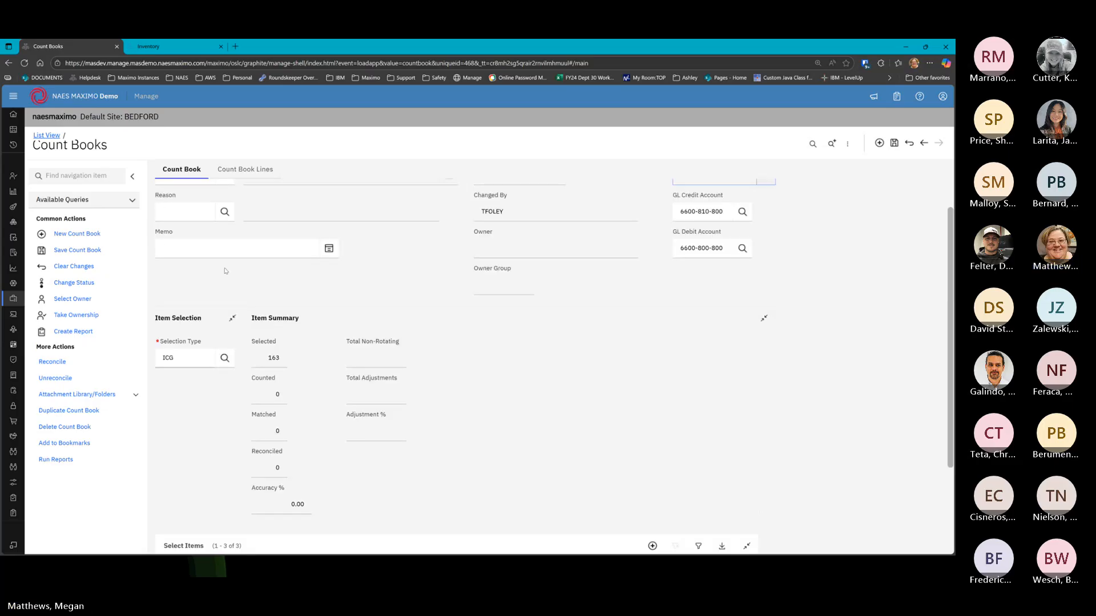
click(225, 357)
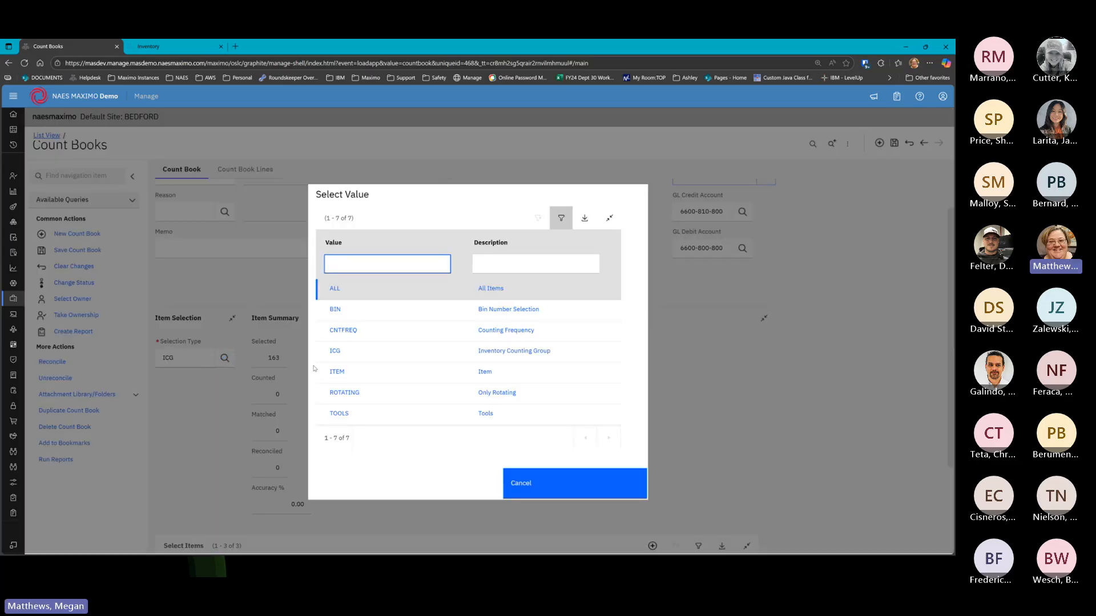
click(336, 372)
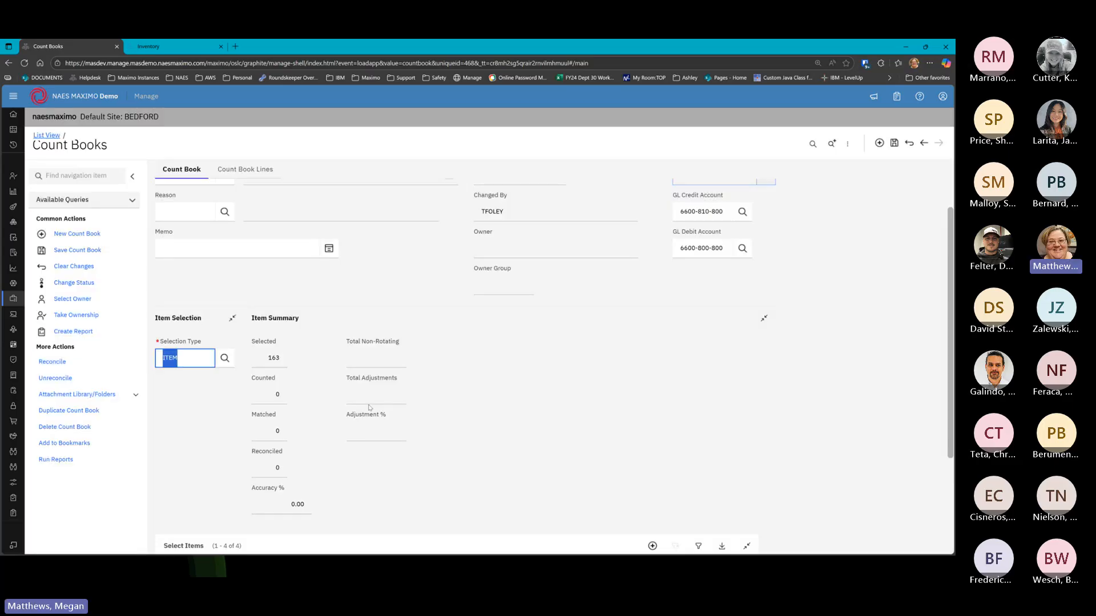
scroll(320, 442, down, 2)
click(305, 434)
click(318, 436)
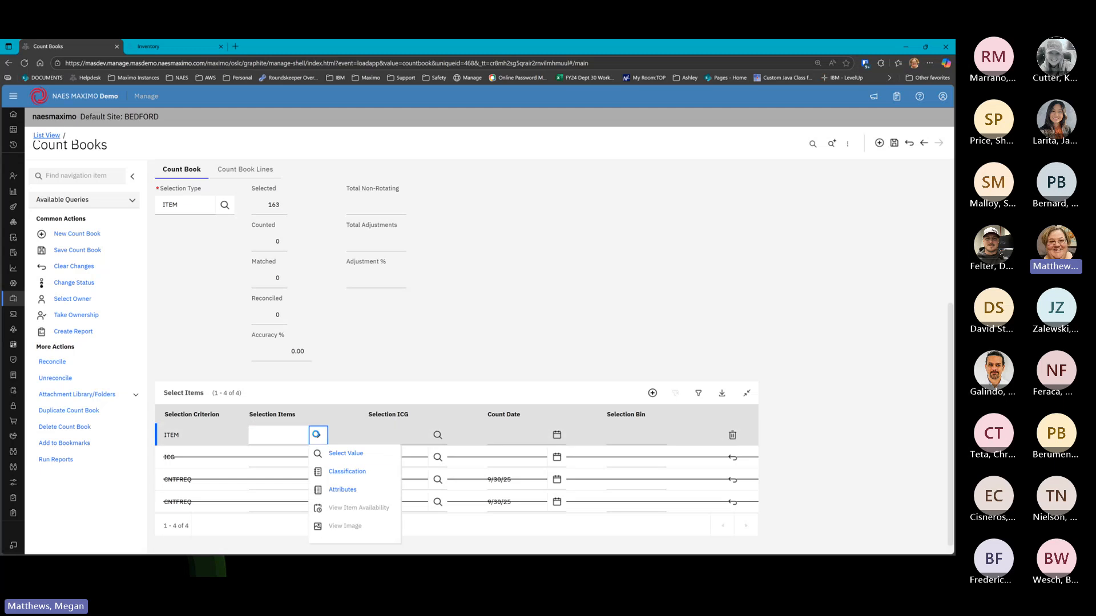
click(328, 454)
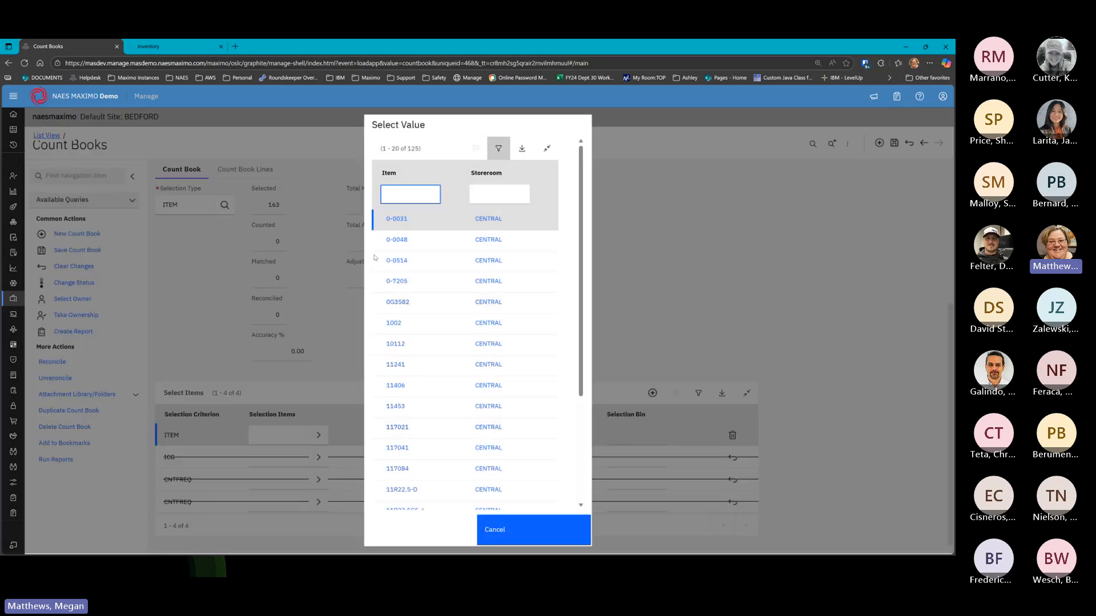
click(398, 261)
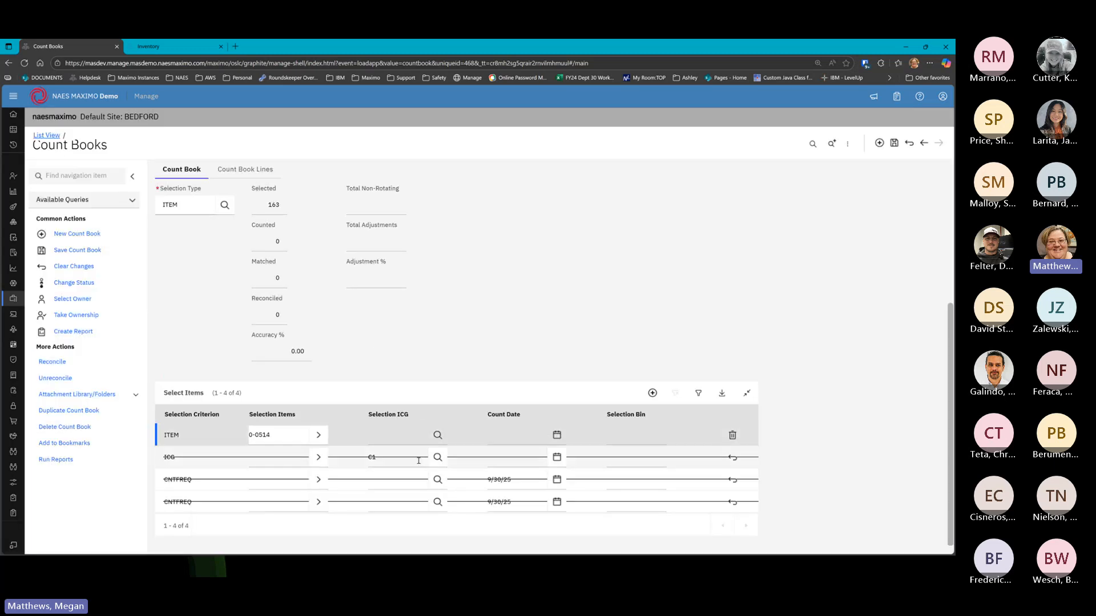
Add a second ITEM selection row for item 0-7205
click(653, 393)
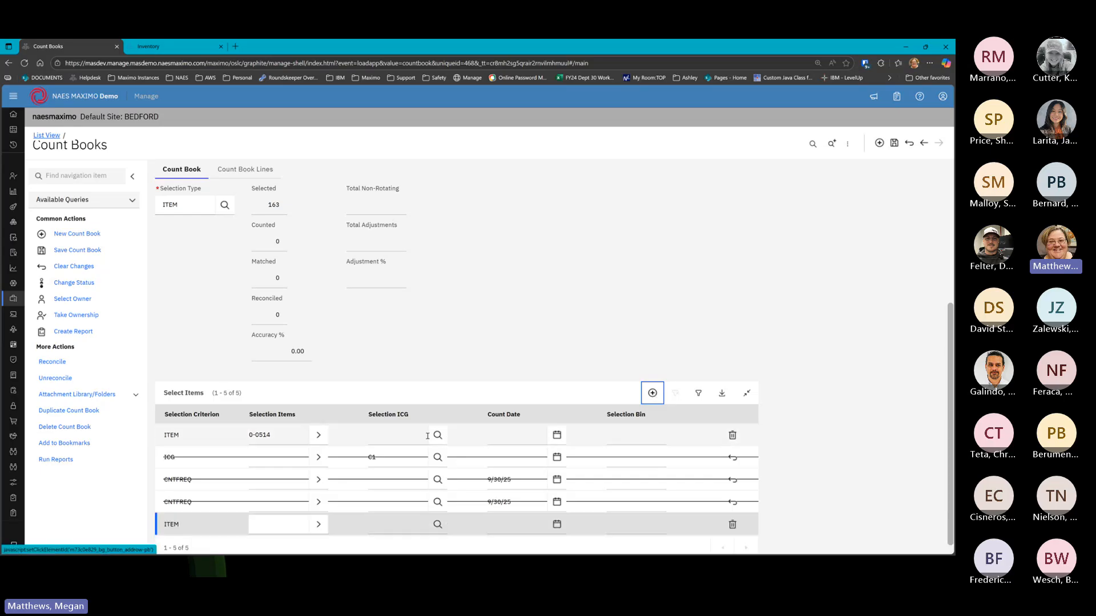
click(318, 524)
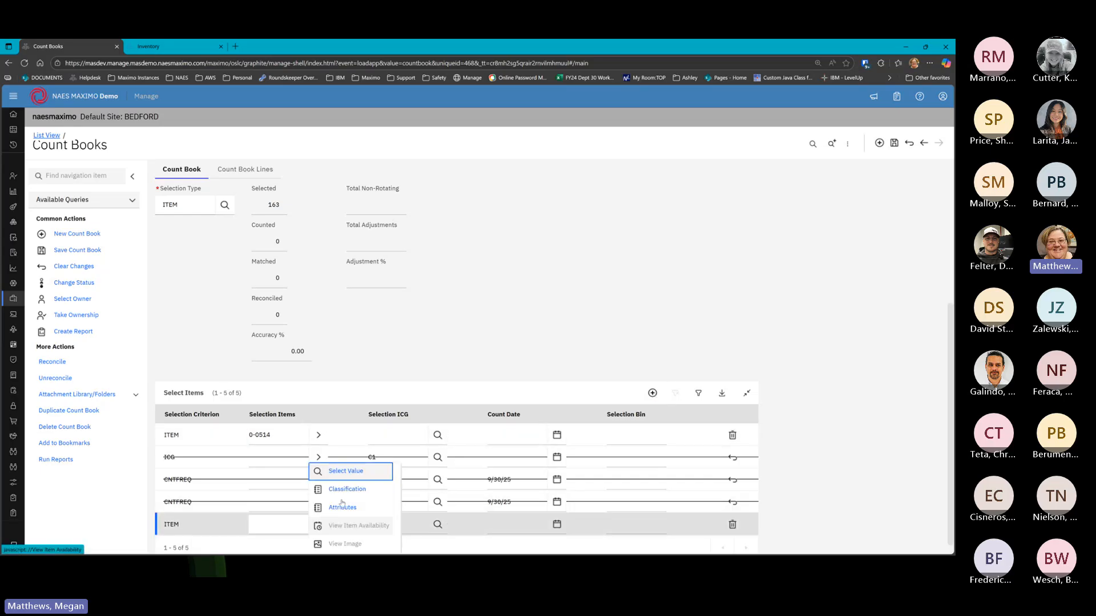
click(356, 473)
click(397, 281)
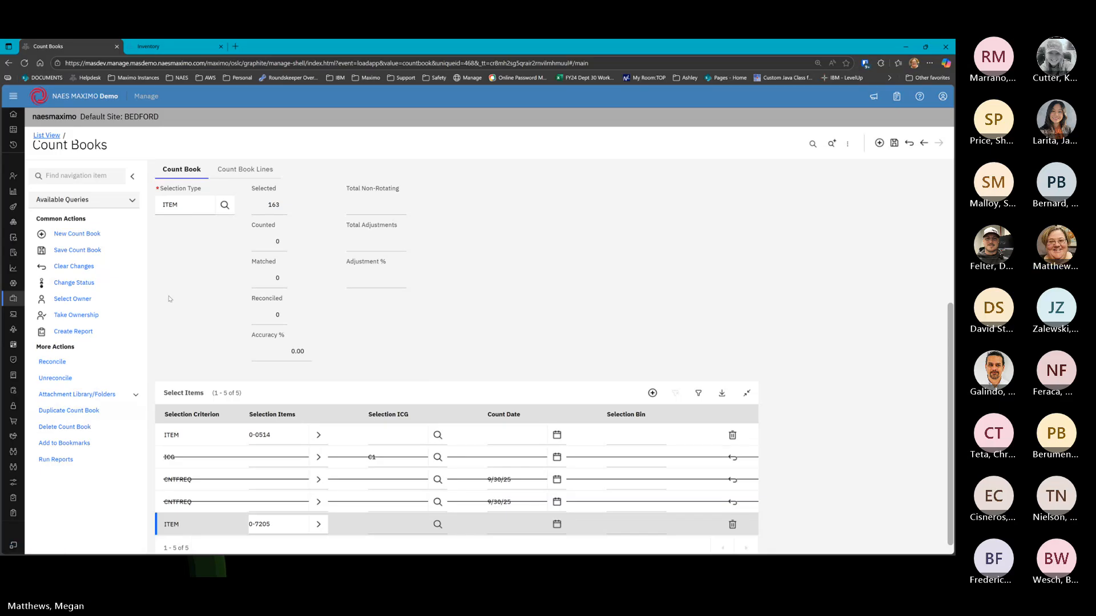
Try ROTATING and then TOOLS as the count book's selection type
click(225, 205)
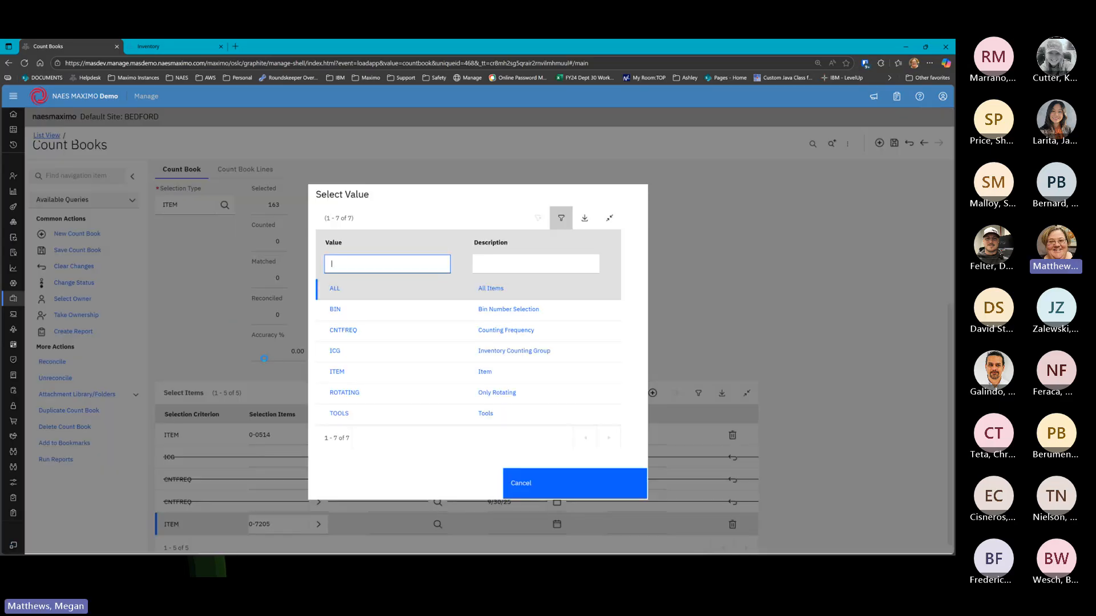
click(344, 393)
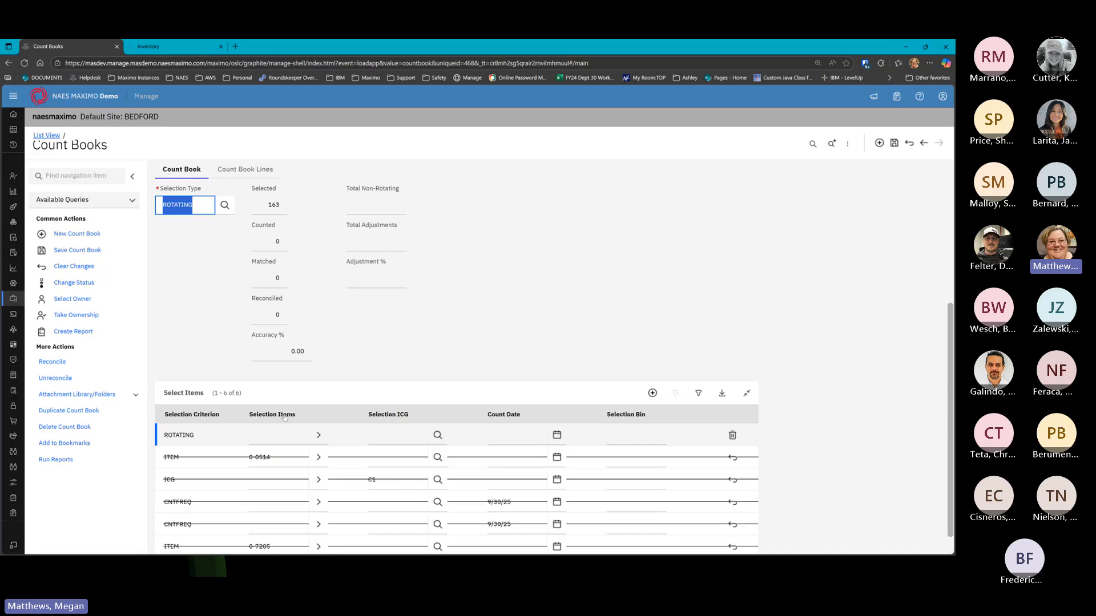
click(225, 205)
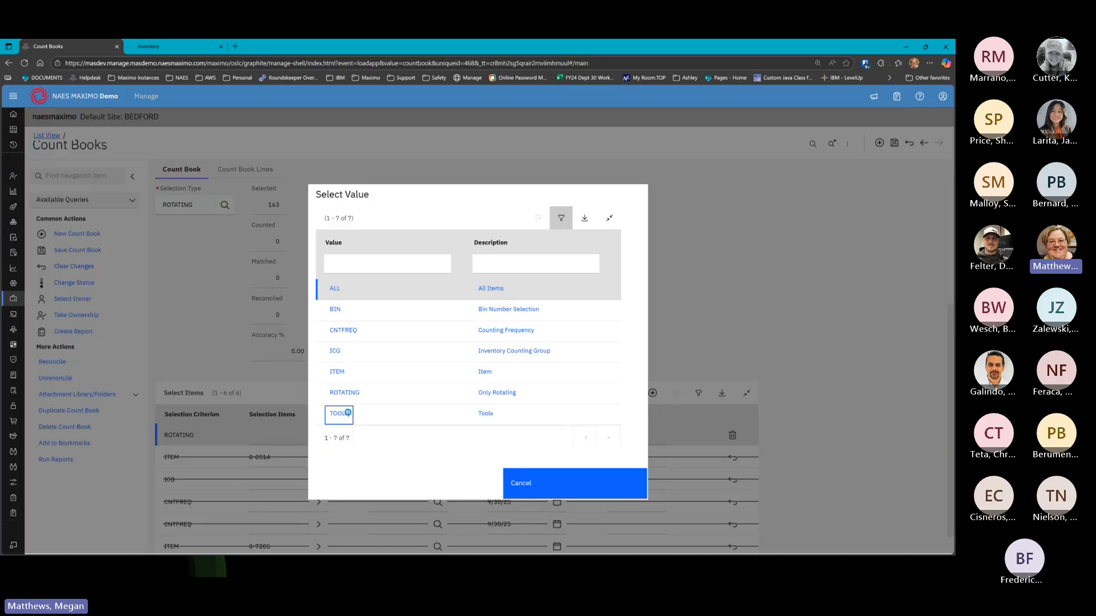
click(339, 413)
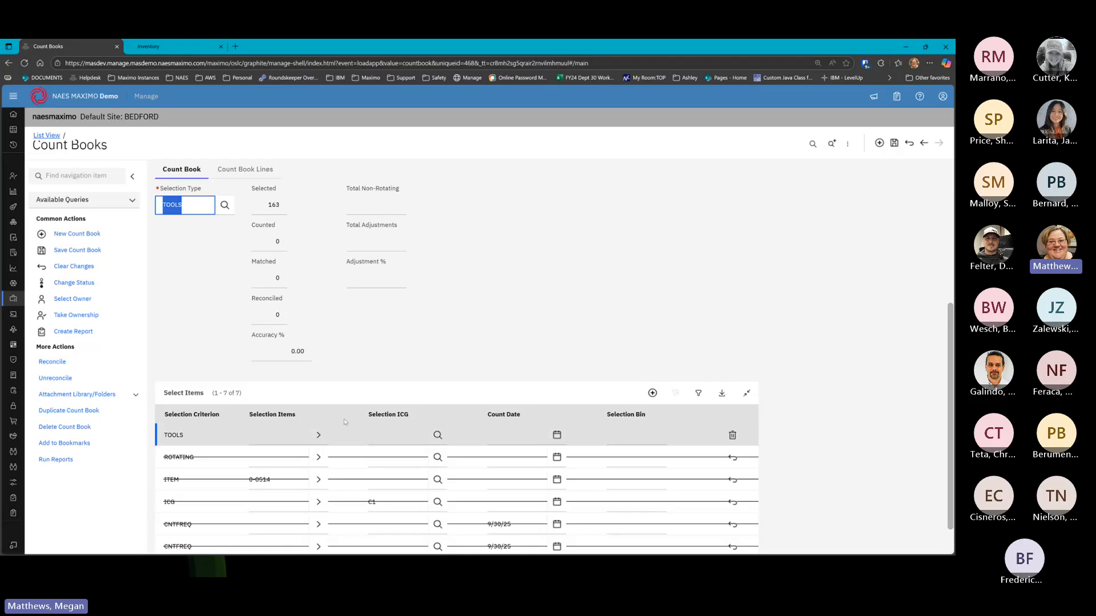
Set the selection type to ALL and save count book 1009 with 165 items selected
click(224, 205)
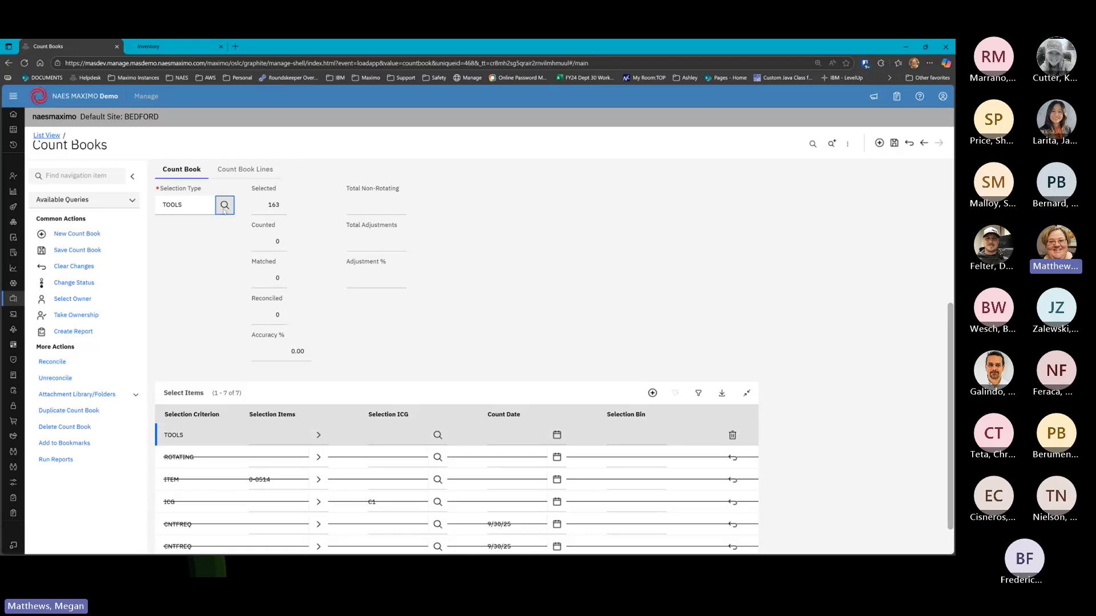
click(334, 289)
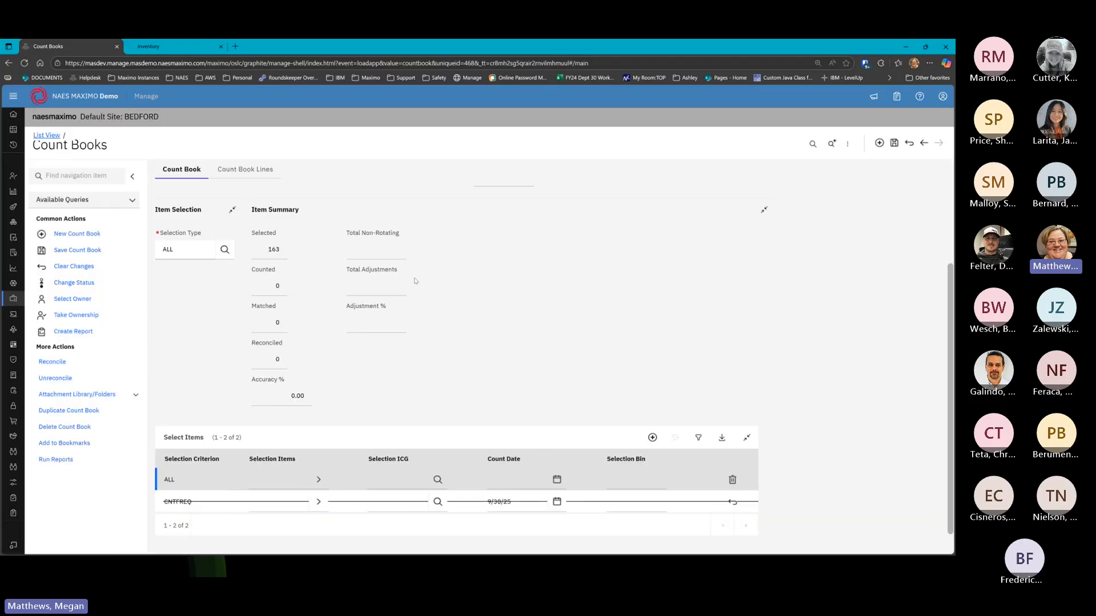
click(895, 142)
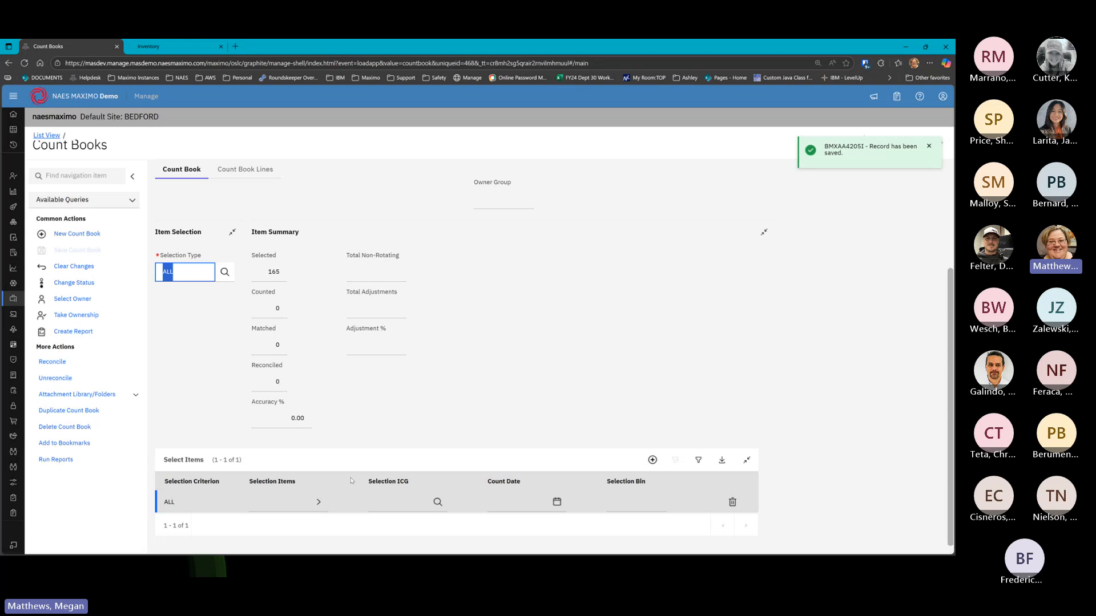
scroll(350, 480, up, 3)
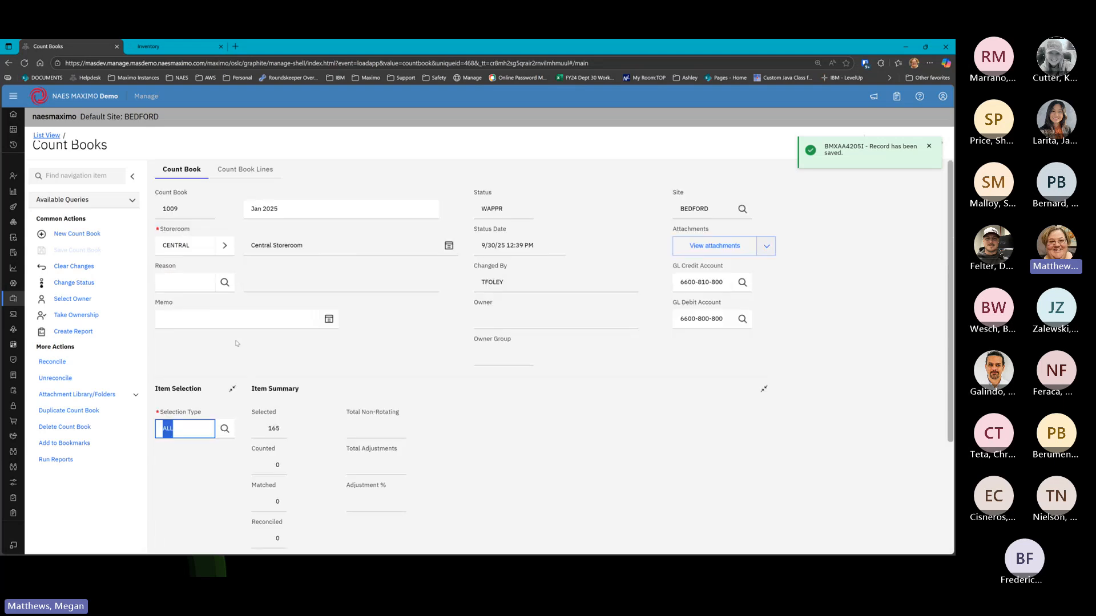
click(274, 429)
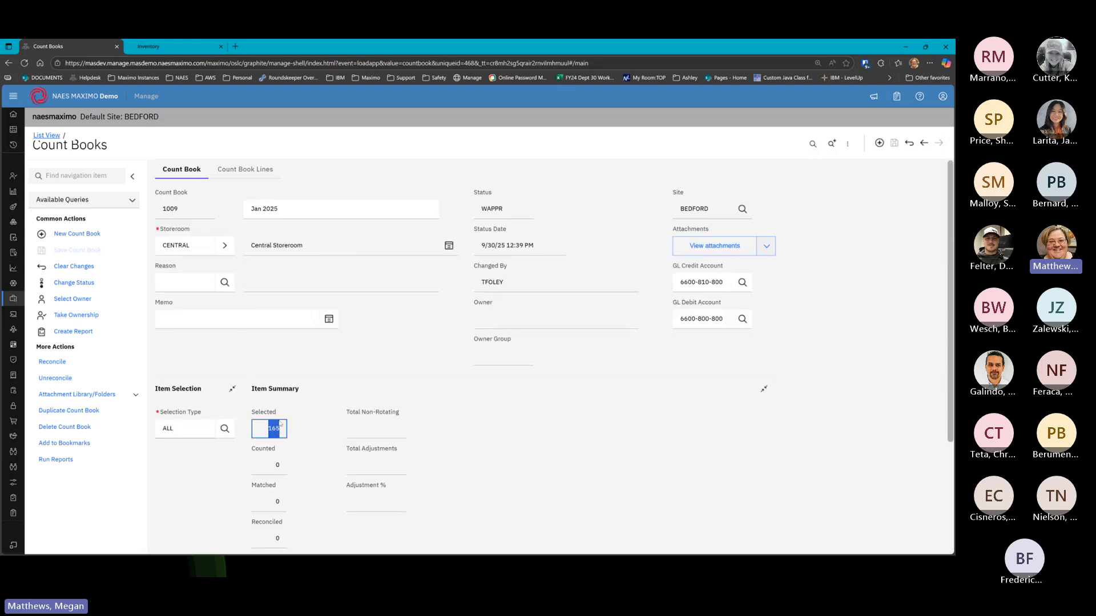
click(243, 169)
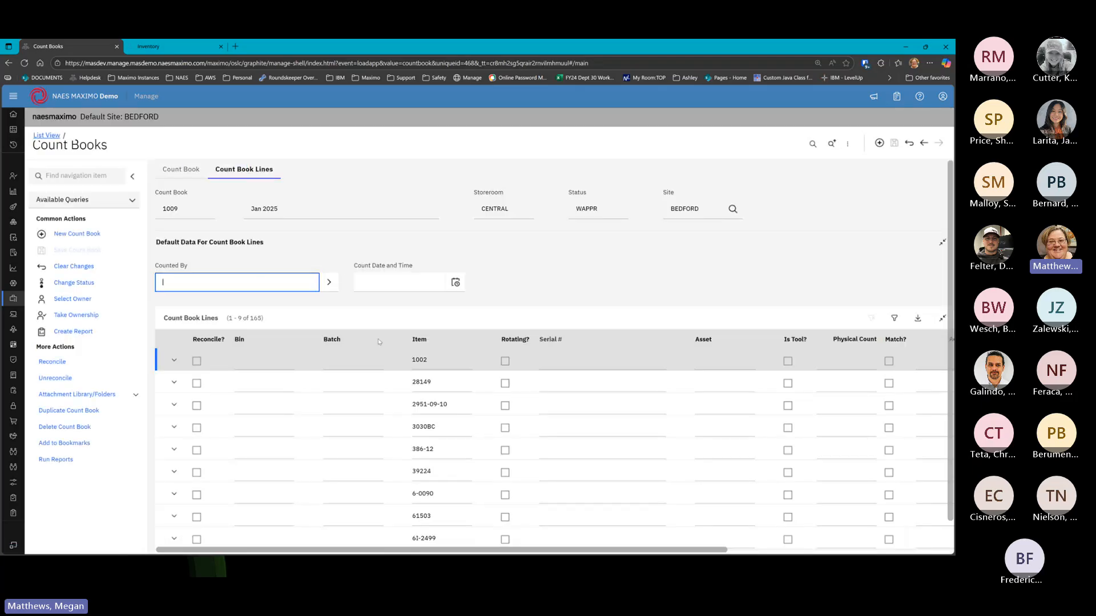
scroll(378, 341, down, 2)
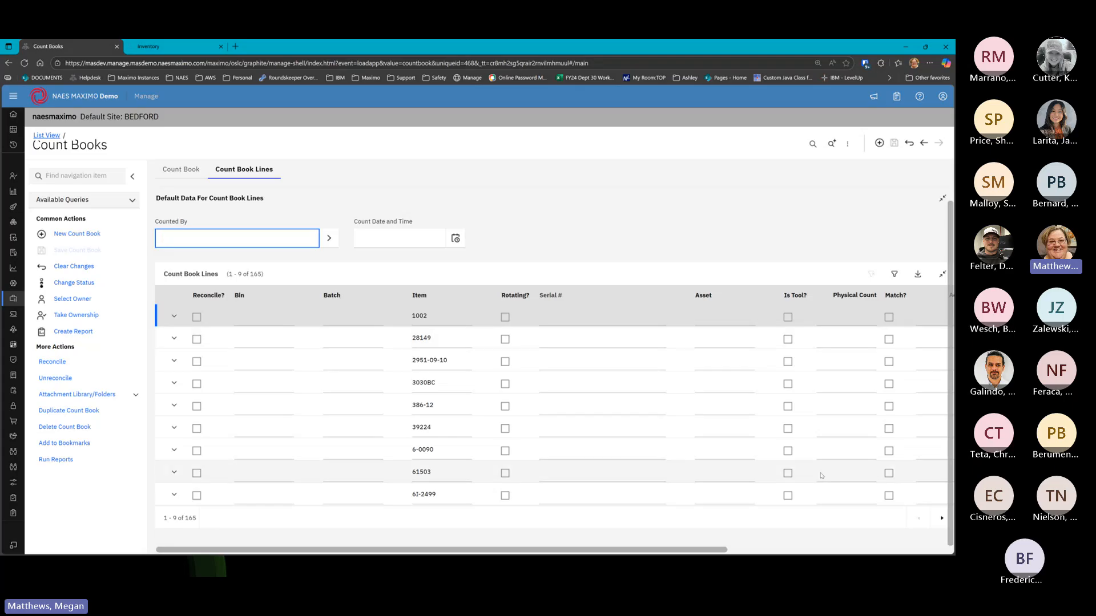
mouse_move(435, 550)
mouse_down()
mouse_move(562, 549)
mouse_move(734, 519)
mouse_move(437, 540)
mouse_up()
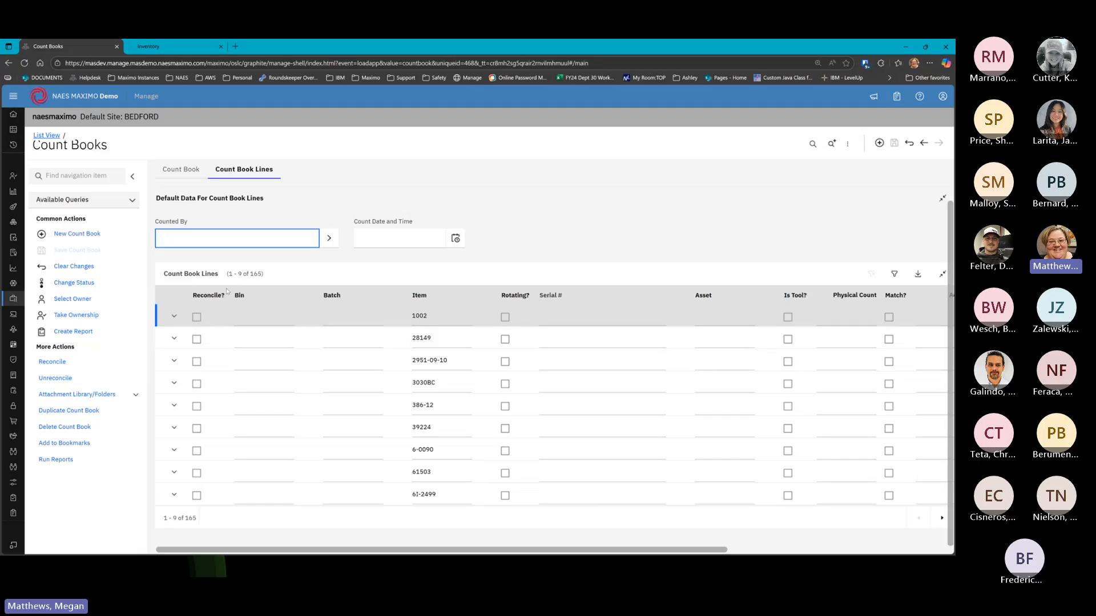
click(182, 169)
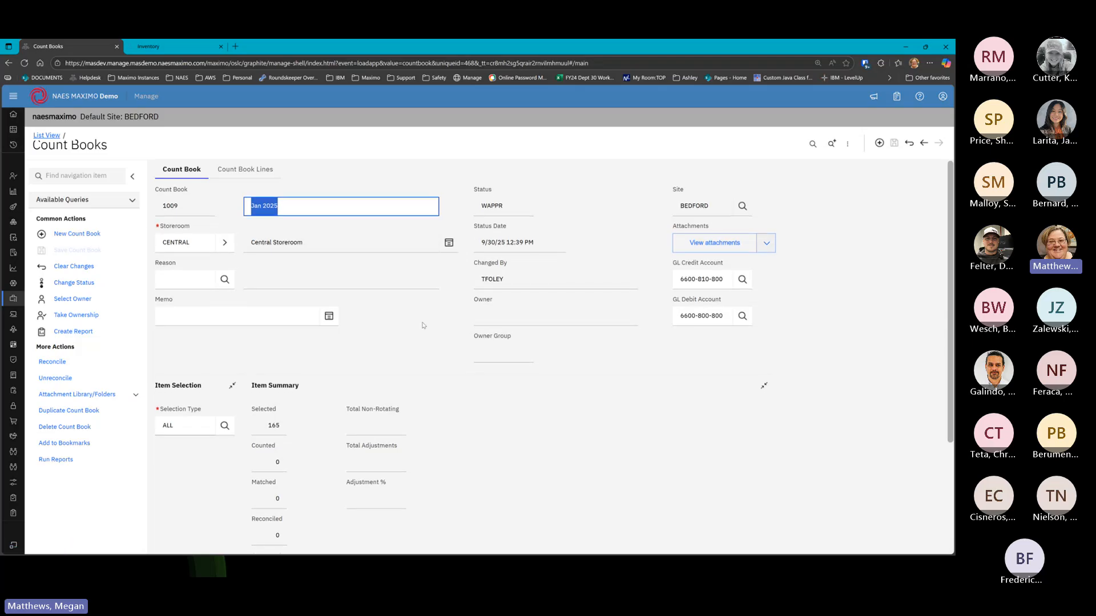
Change count book 1009's status from WAPPR to Approved (APPR)
scroll(328, 373, down, 2)
scroll(310, 302, up, 2)
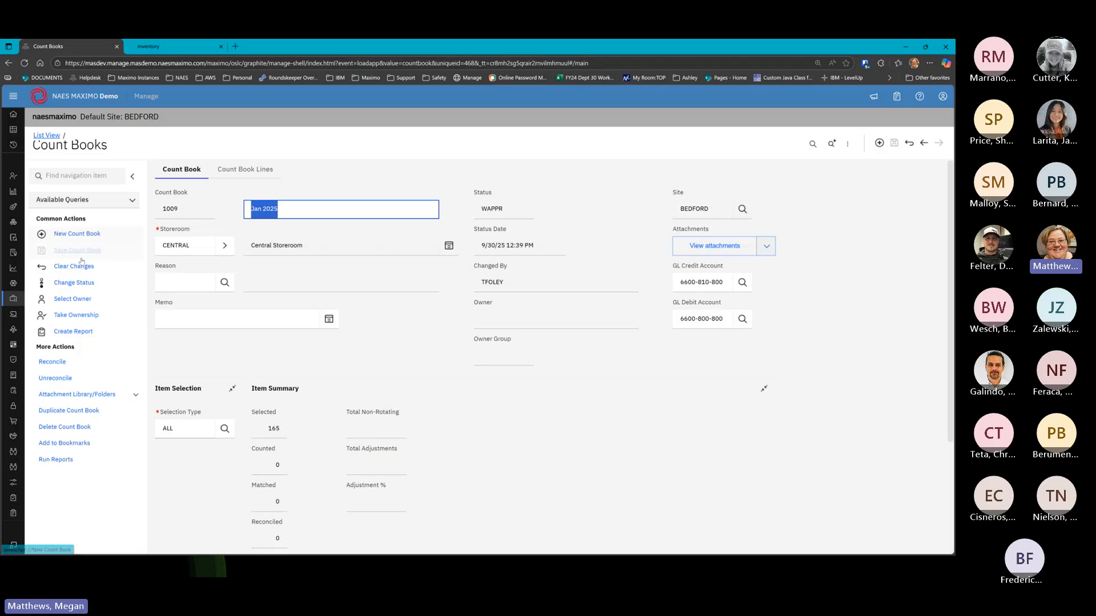
click(74, 282)
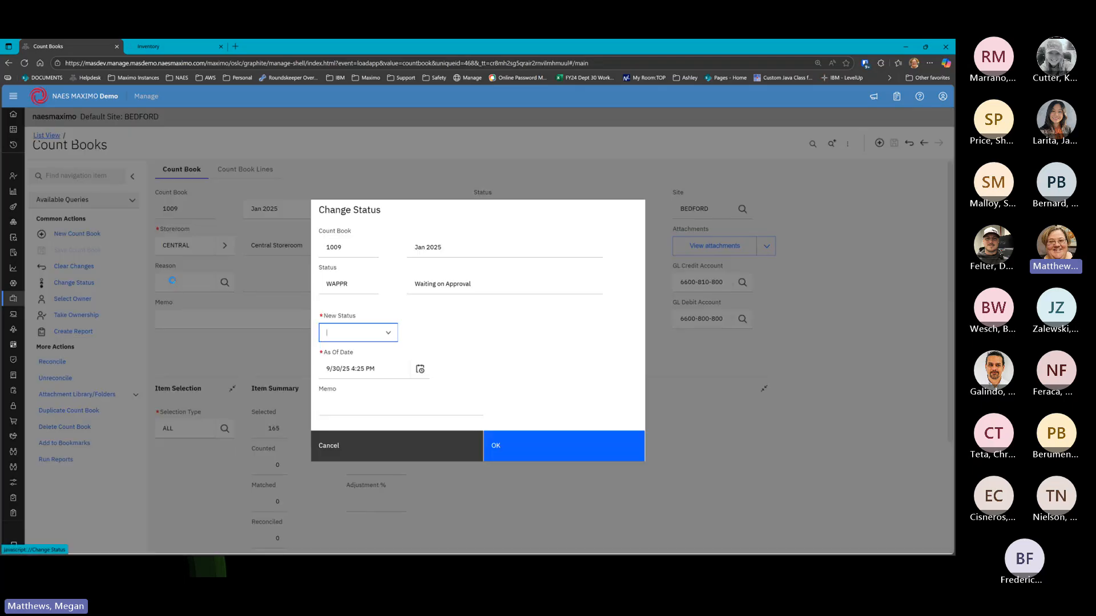
click(388, 333)
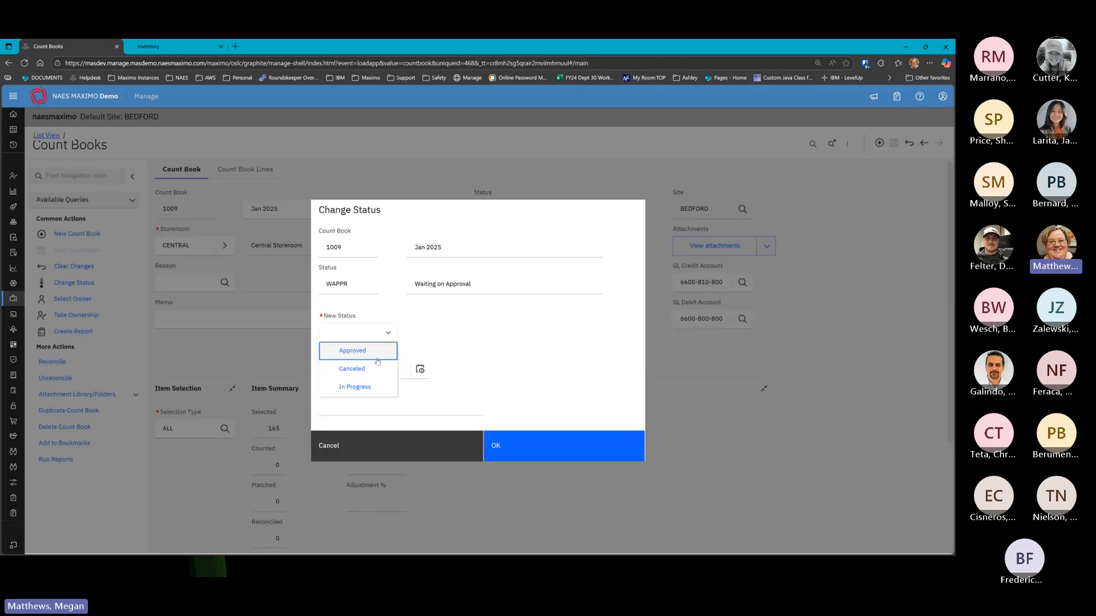
click(348, 350)
click(494, 434)
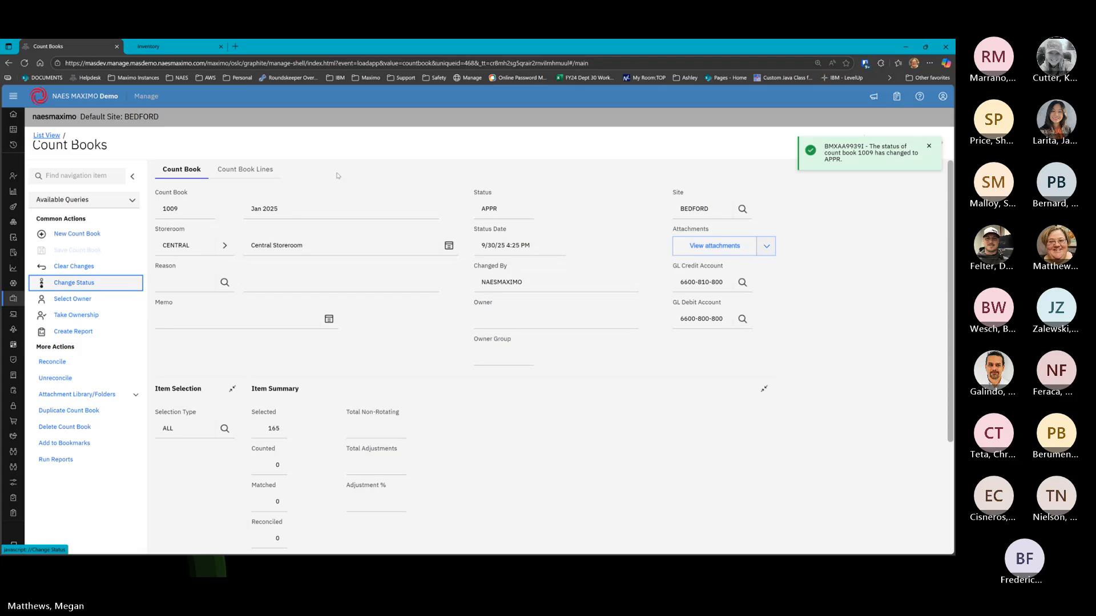
click(246, 170)
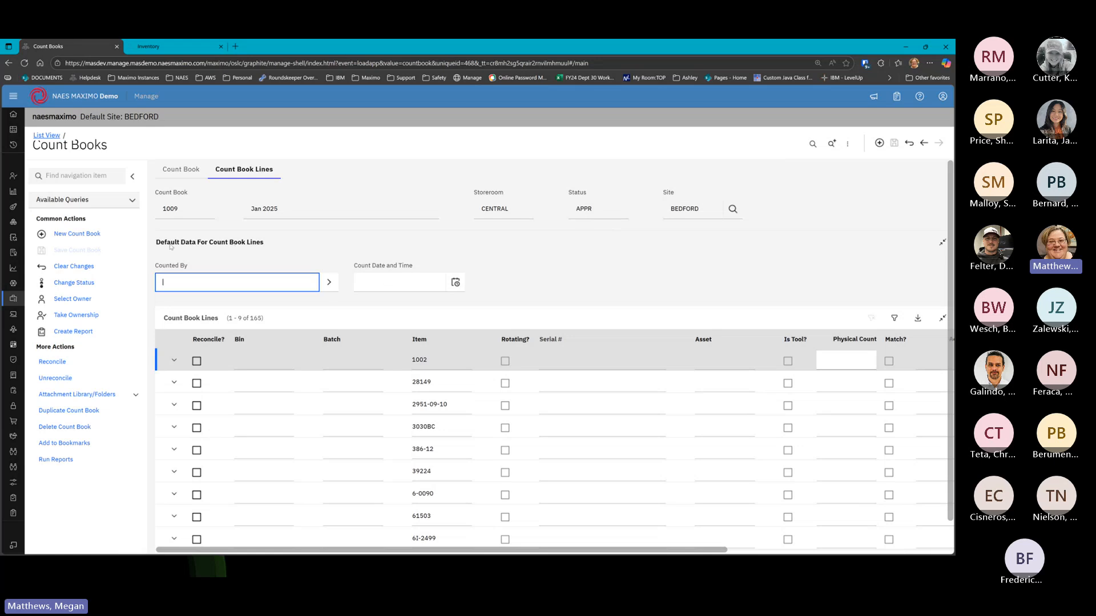
Fill the default line data with the counting person in Counted By and count date 9/29/25
click(329, 282)
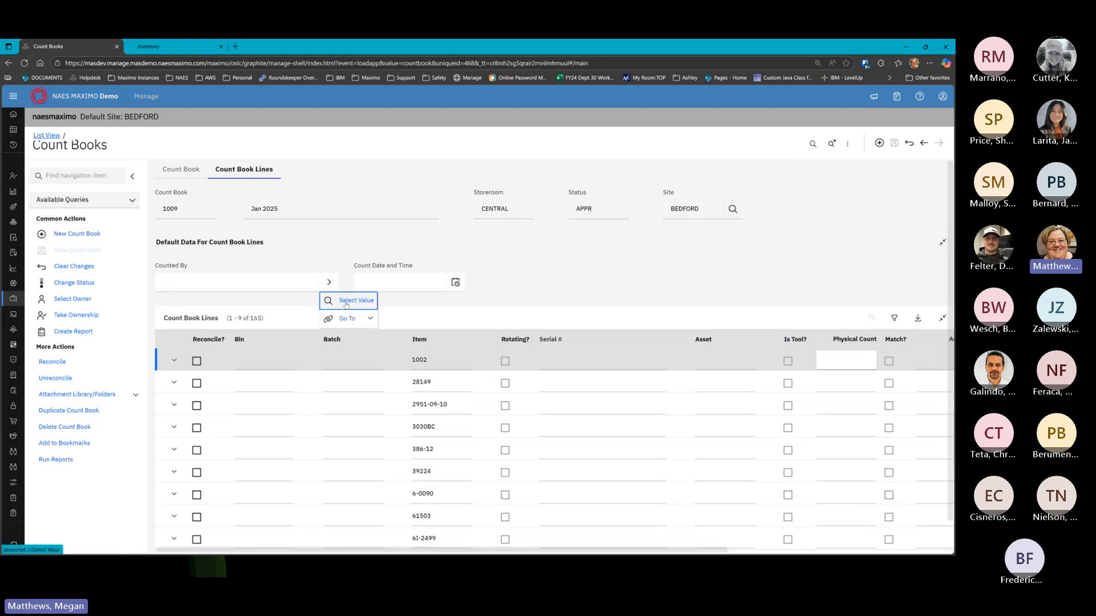
click(356, 296)
click(131, 261)
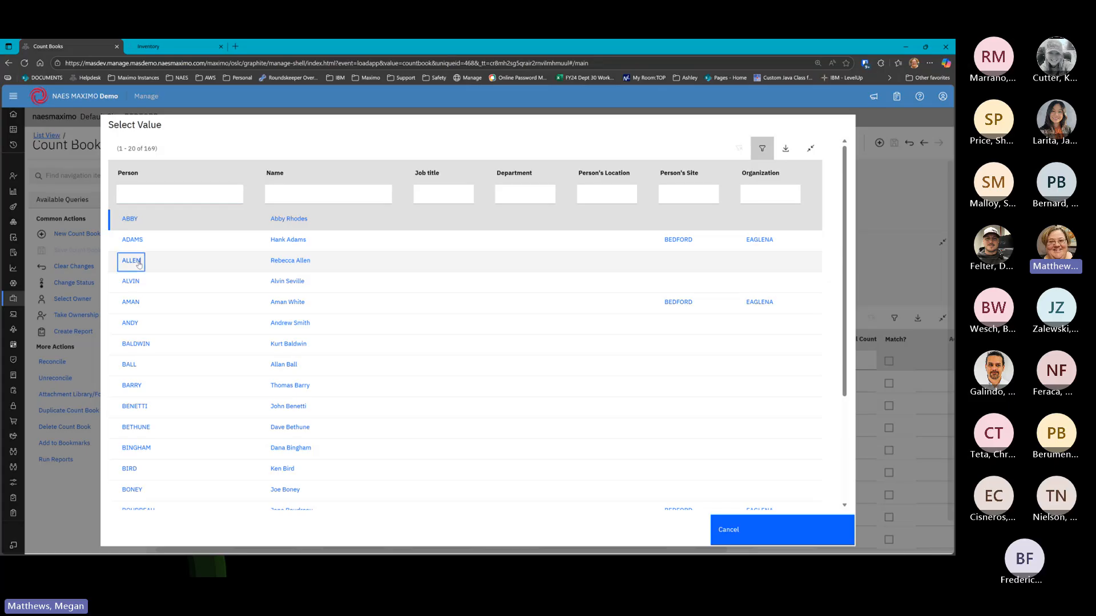
click(455, 282)
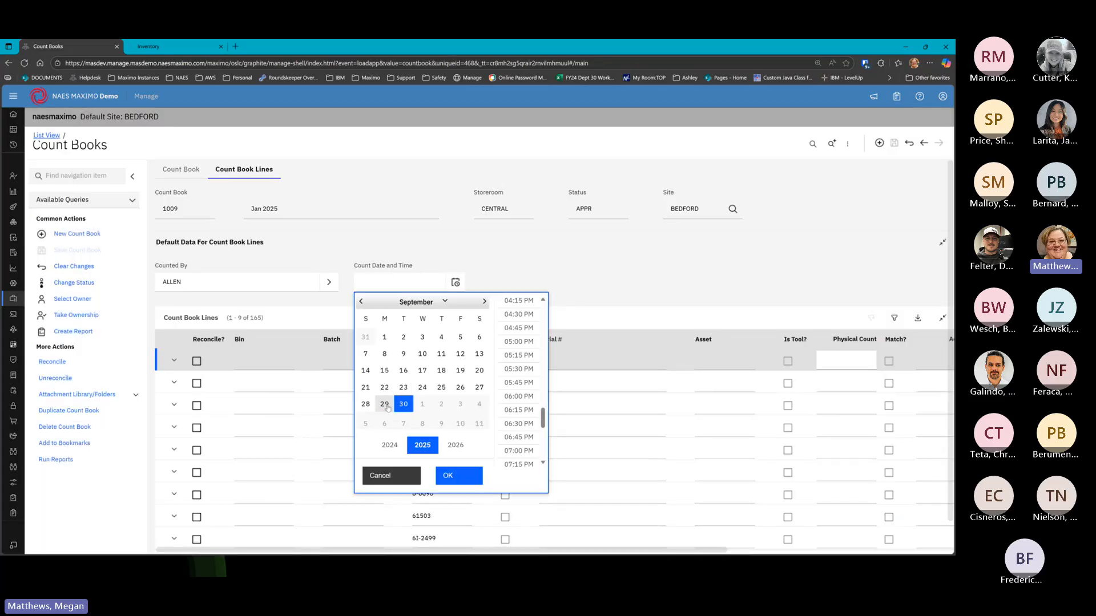
click(384, 404)
click(460, 477)
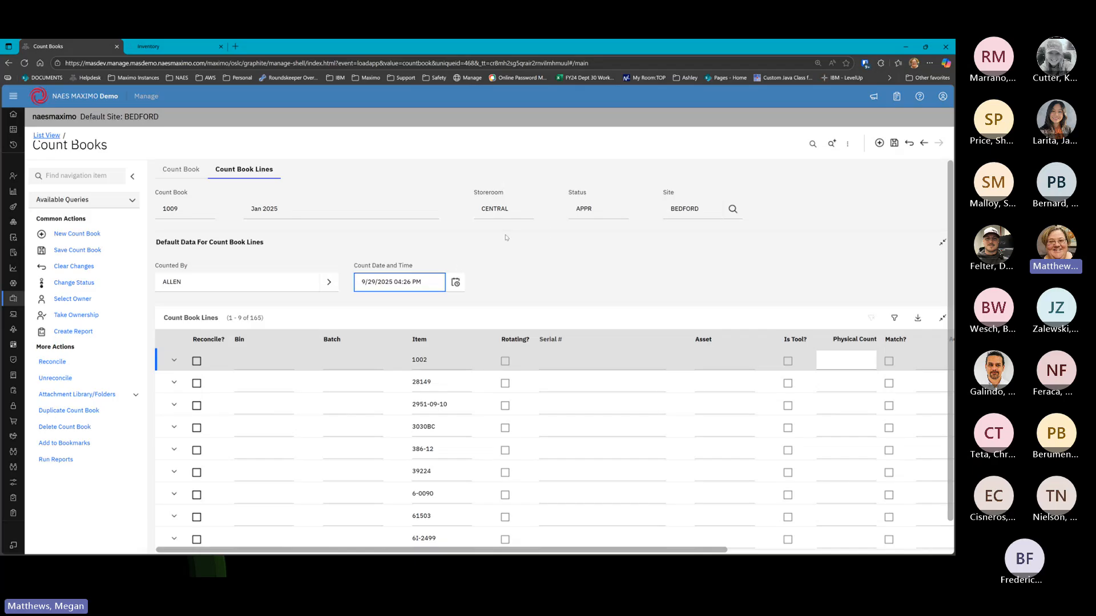
key(Return)
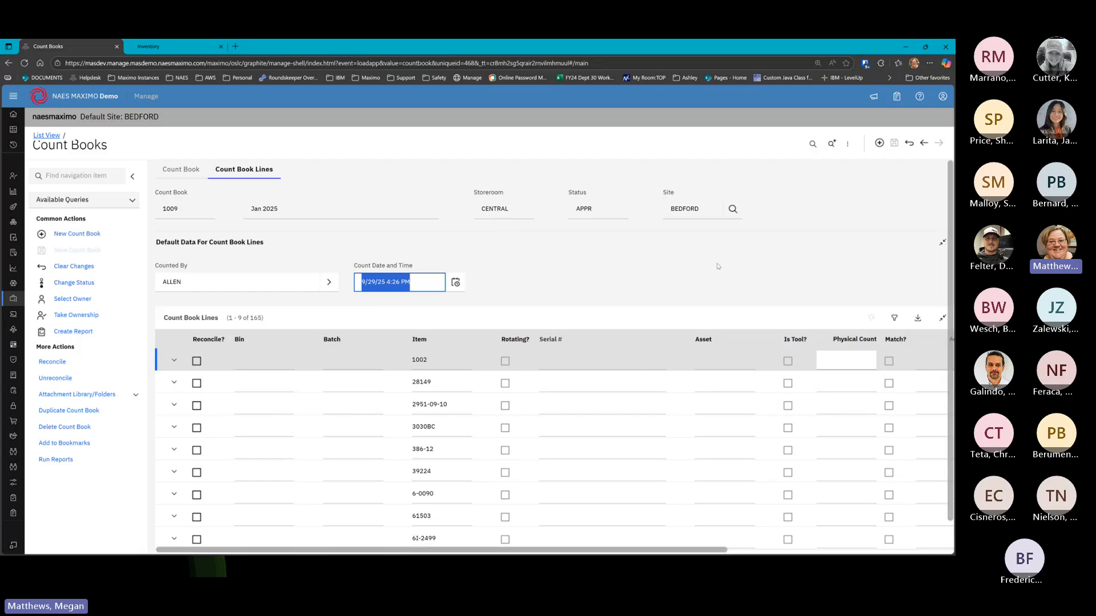
click(700, 247)
click(182, 170)
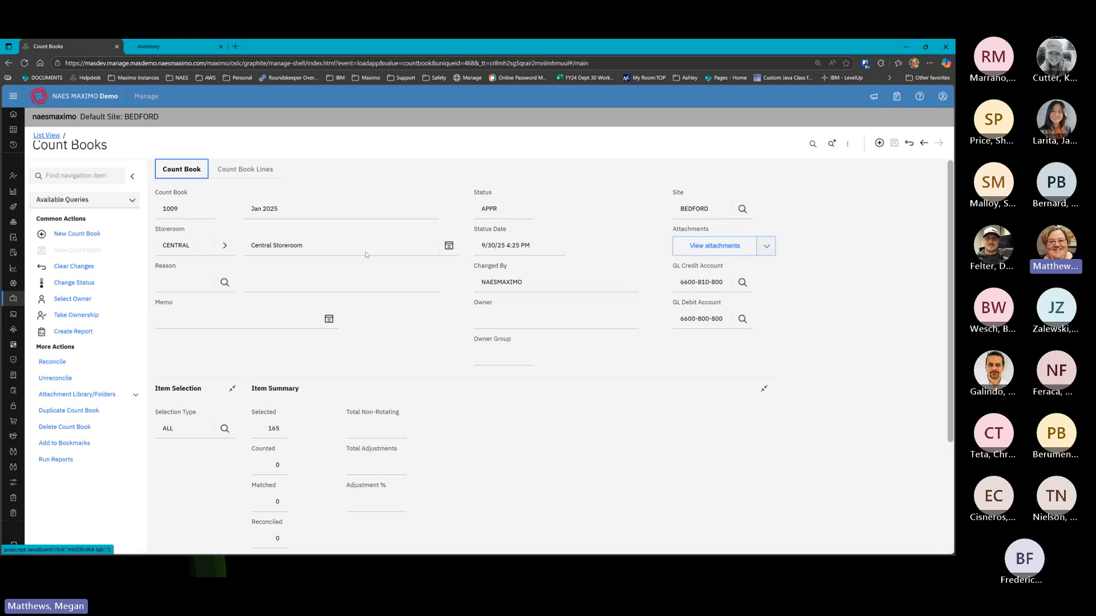
Refresh the count book list and reopen count book 1009's lines
click(46, 135)
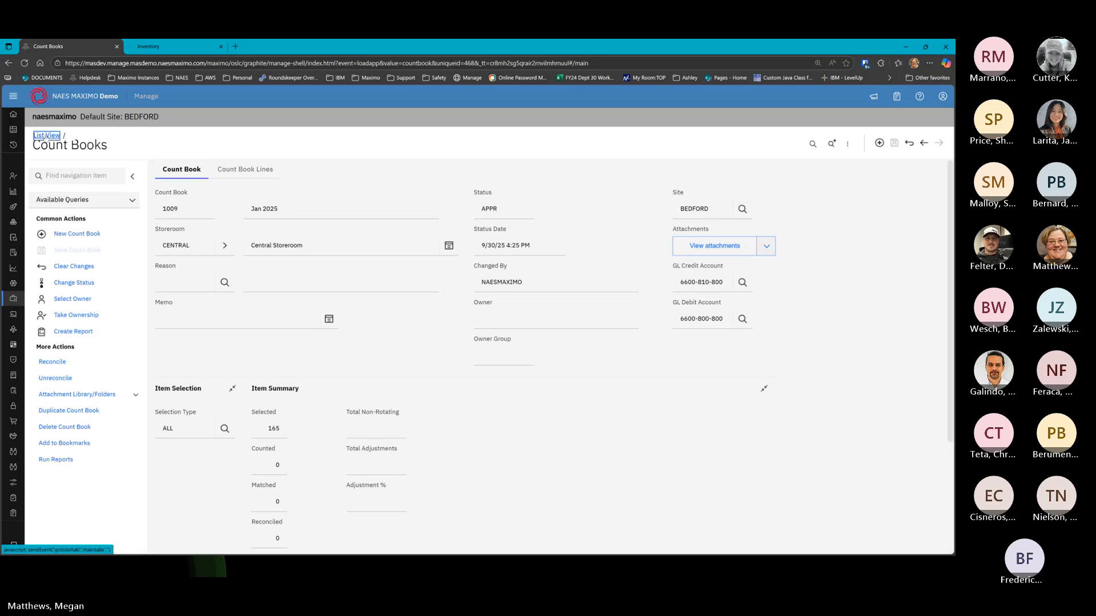
click(894, 172)
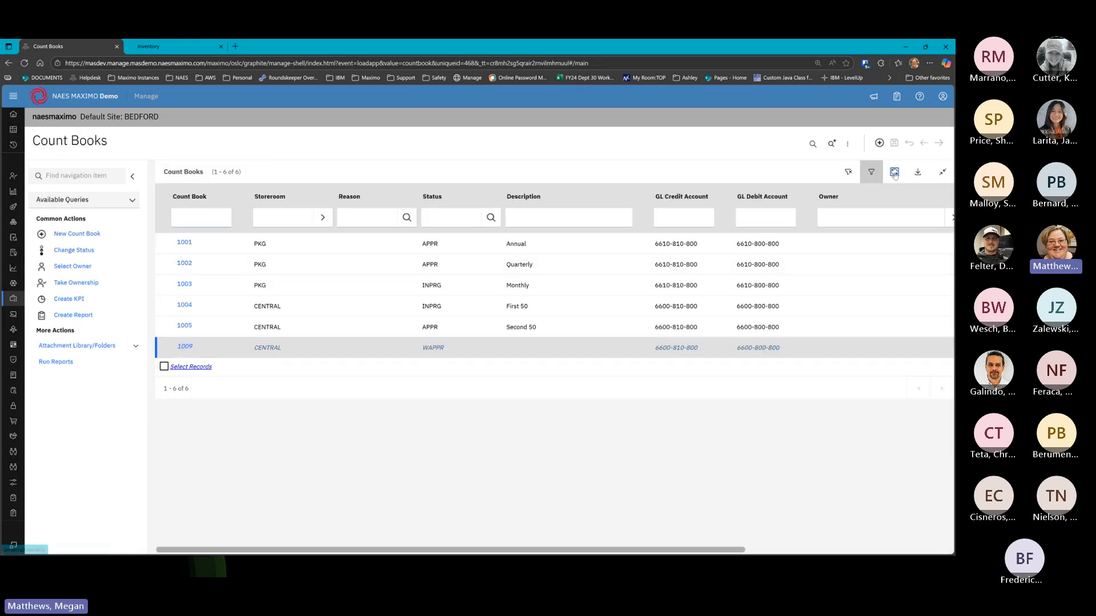
click(185, 347)
click(245, 172)
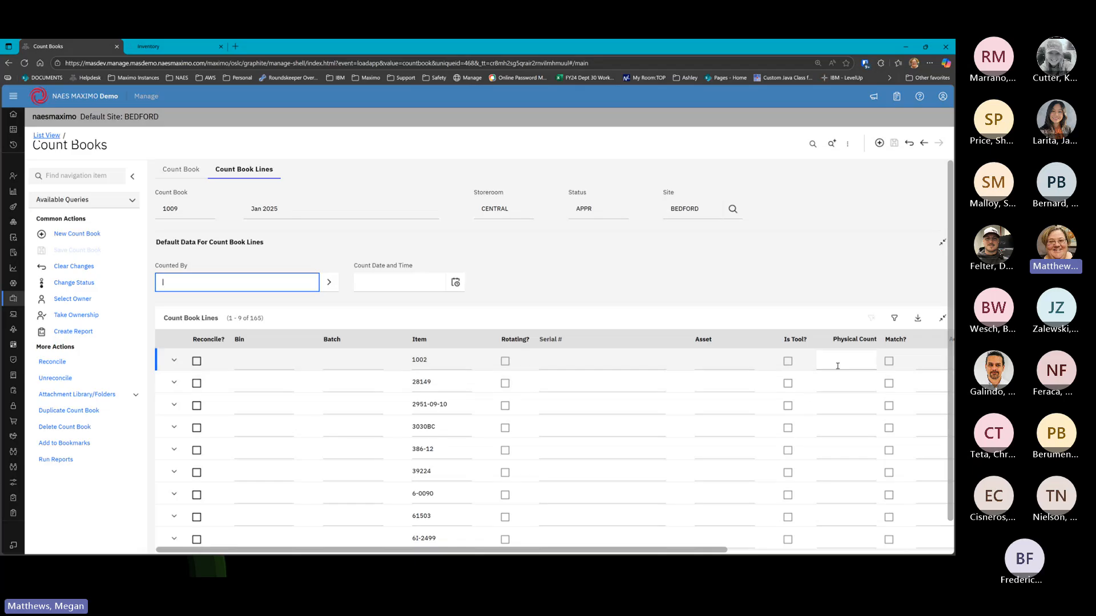
Enter physical counts 1, 3 and 4 for items 1002, 28149 and 2951-09-10
scroll(746, 484, right, 5)
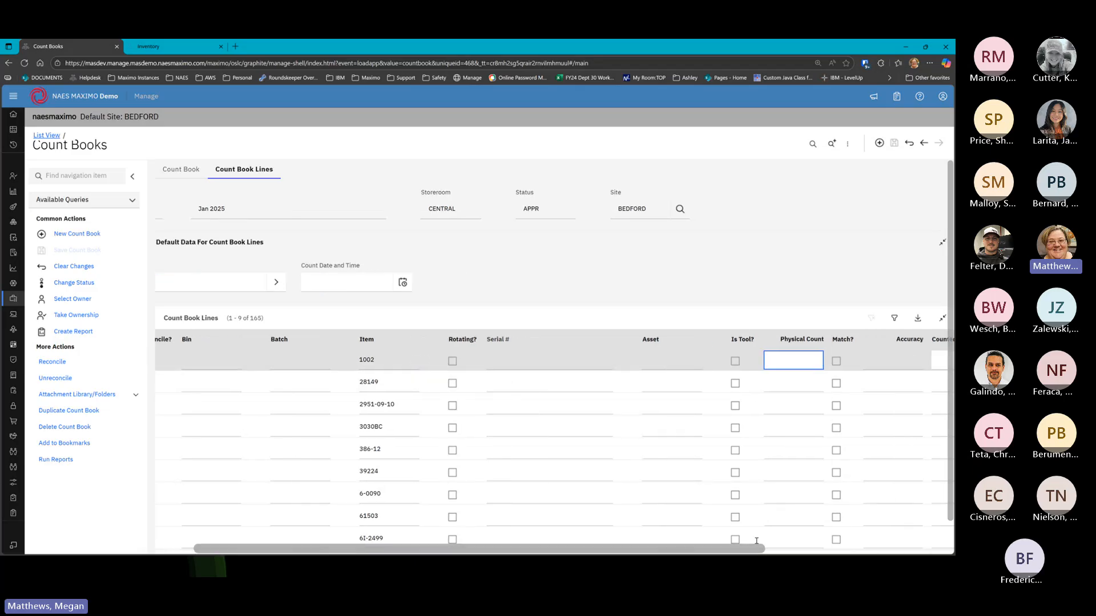
scroll(809, 532, right, 2)
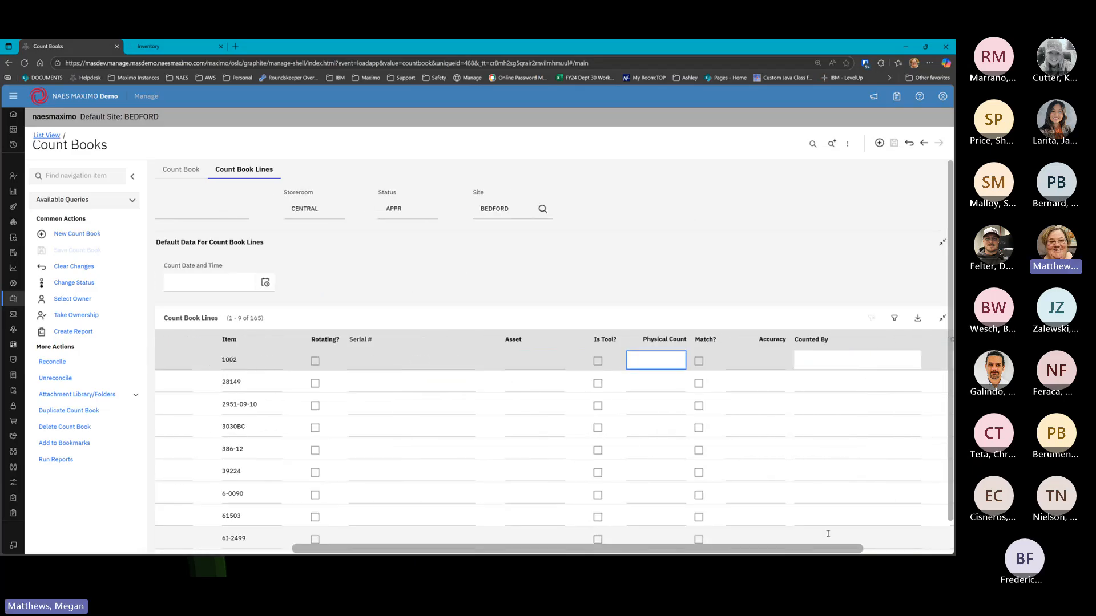
text(1)
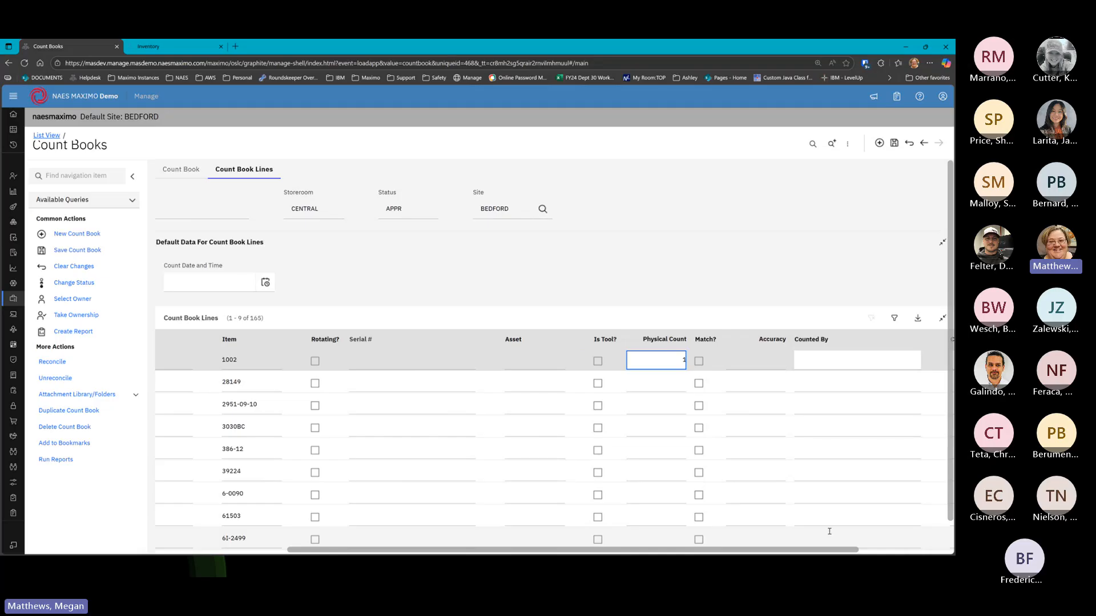
click(657, 390)
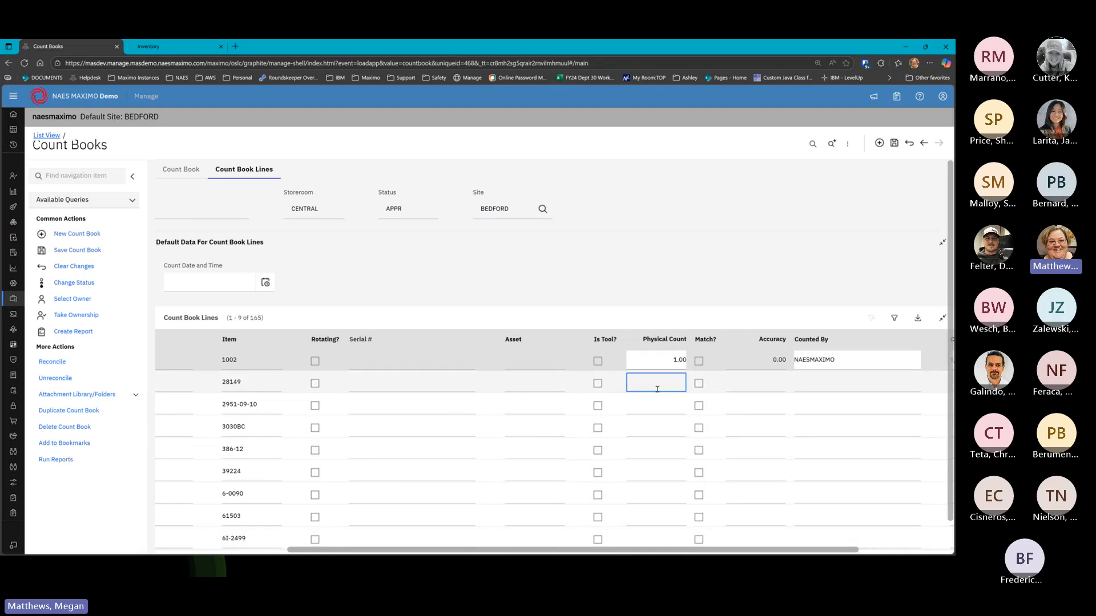
text(3)
click(657, 407)
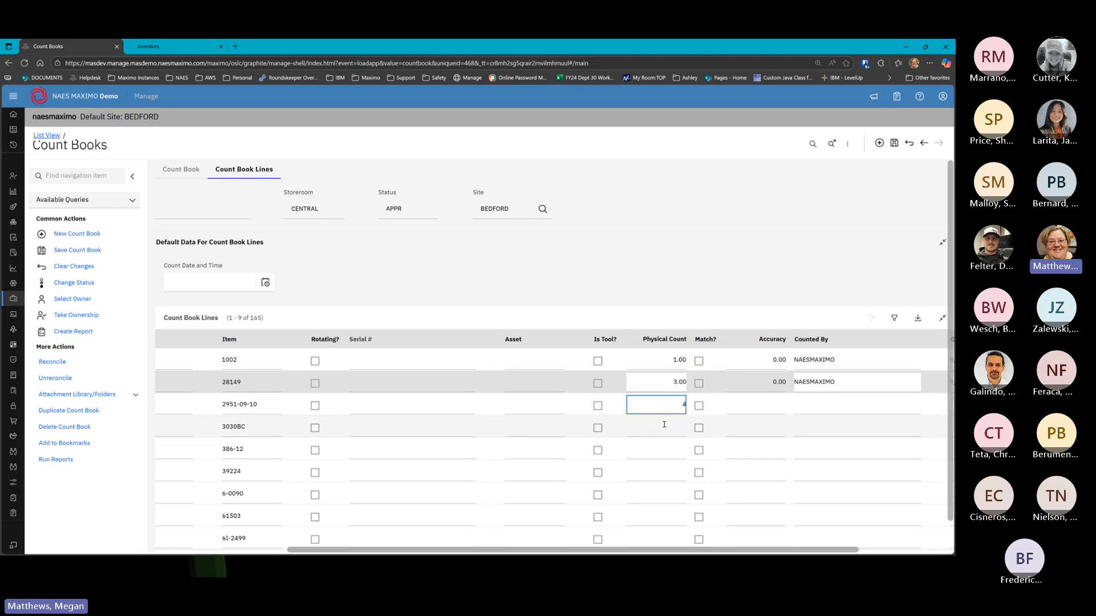
click(665, 424)
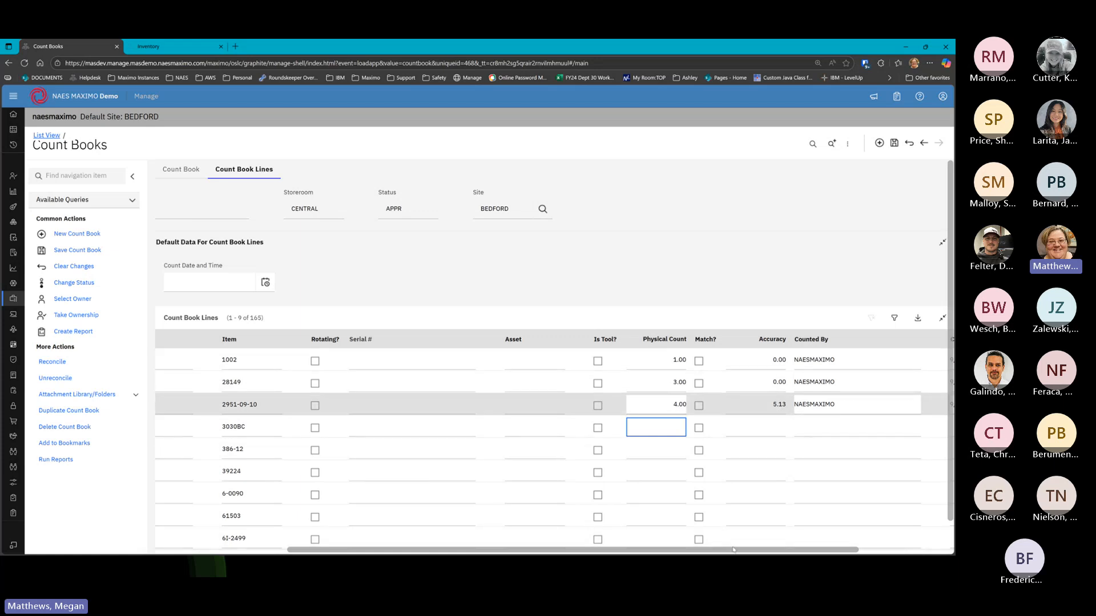
drag(737, 552, 884, 541)
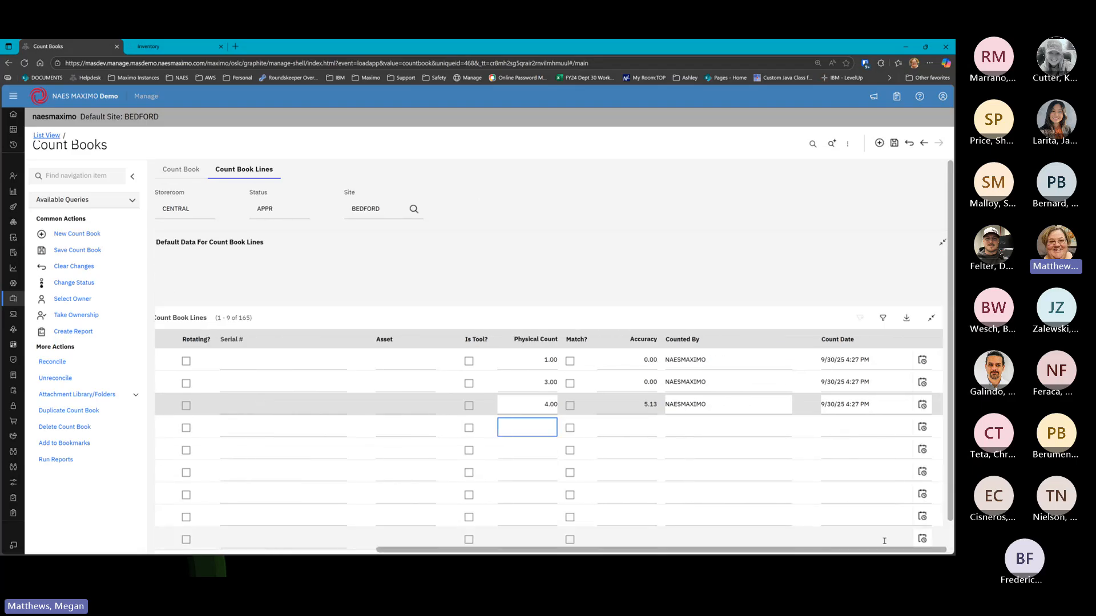
Enter a physical count of 2 for item 3030BC and save the count book
click(671, 360)
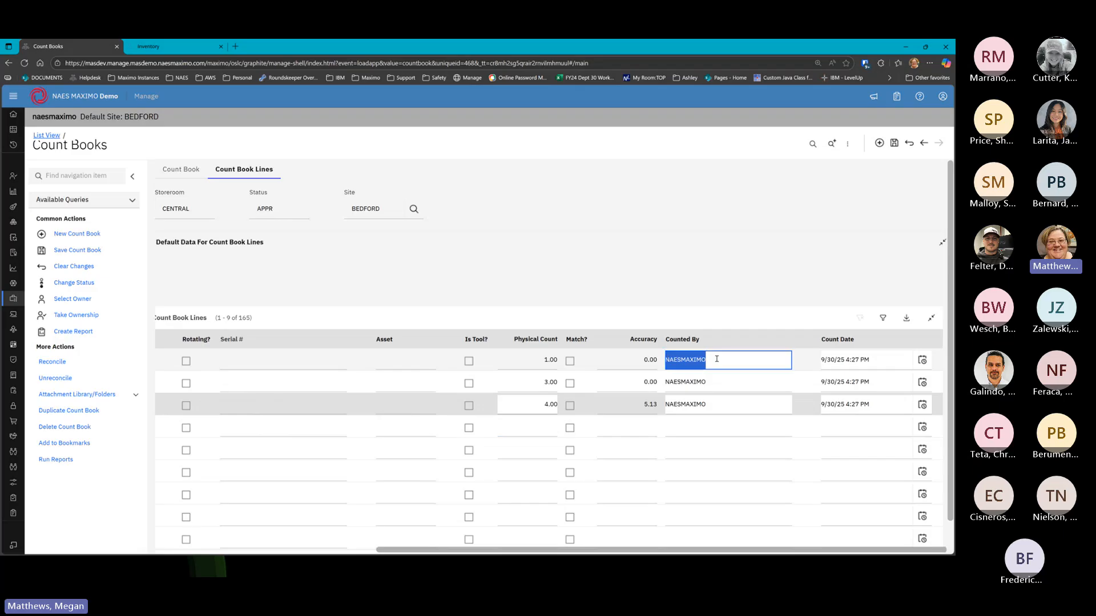
click(835, 361)
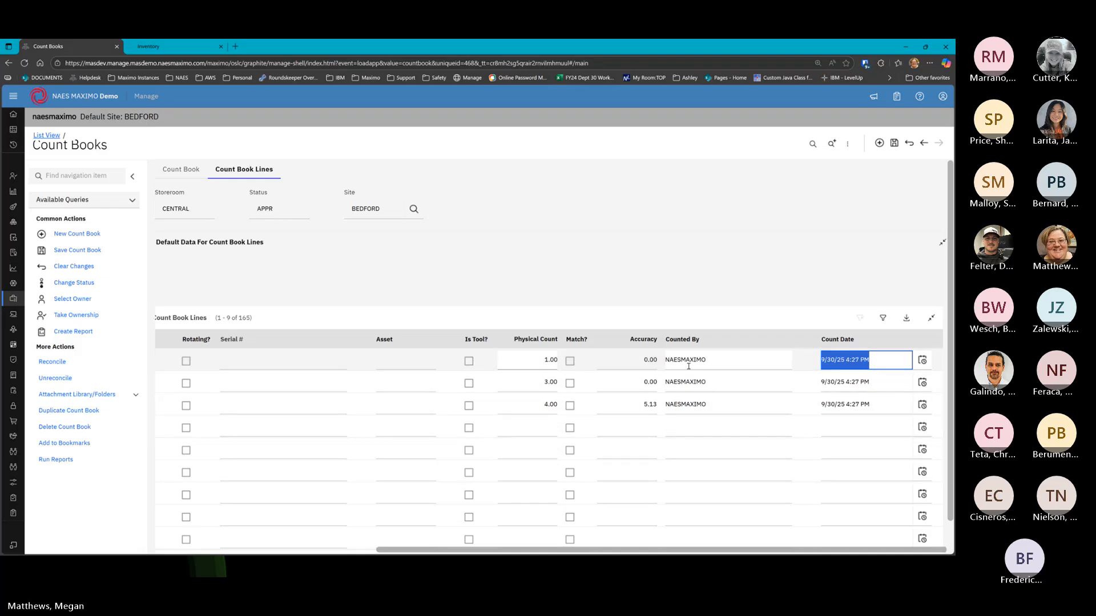
click(537, 427)
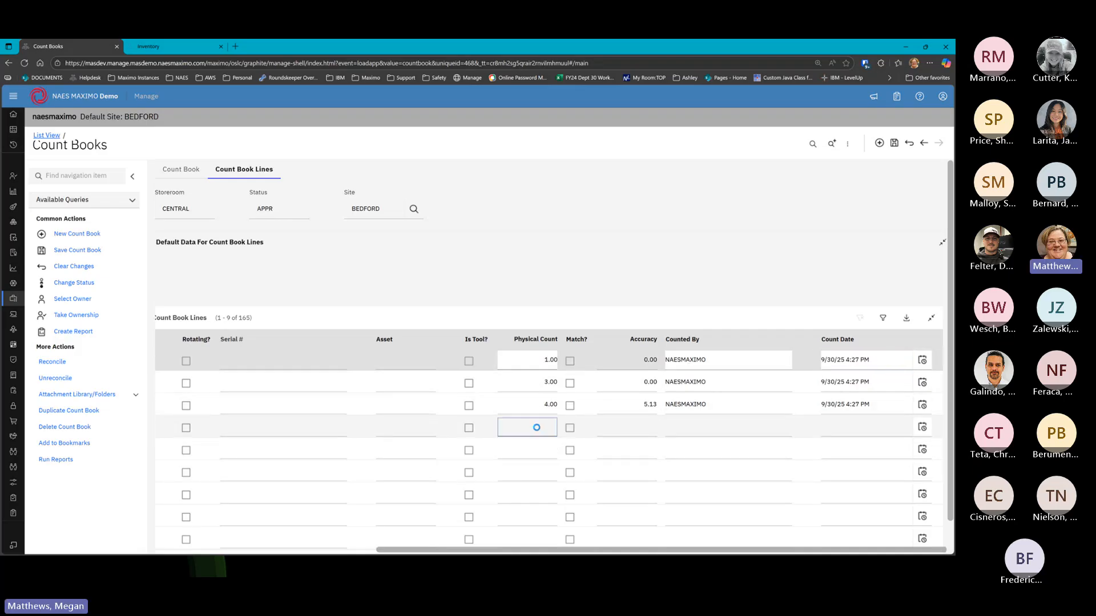
text(2)
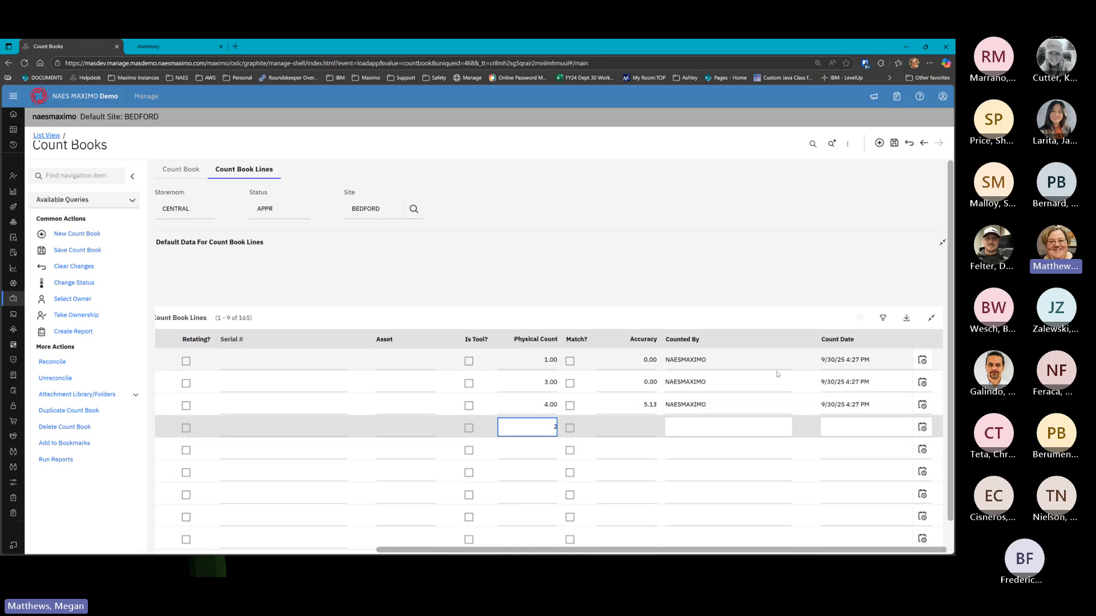
key(Return)
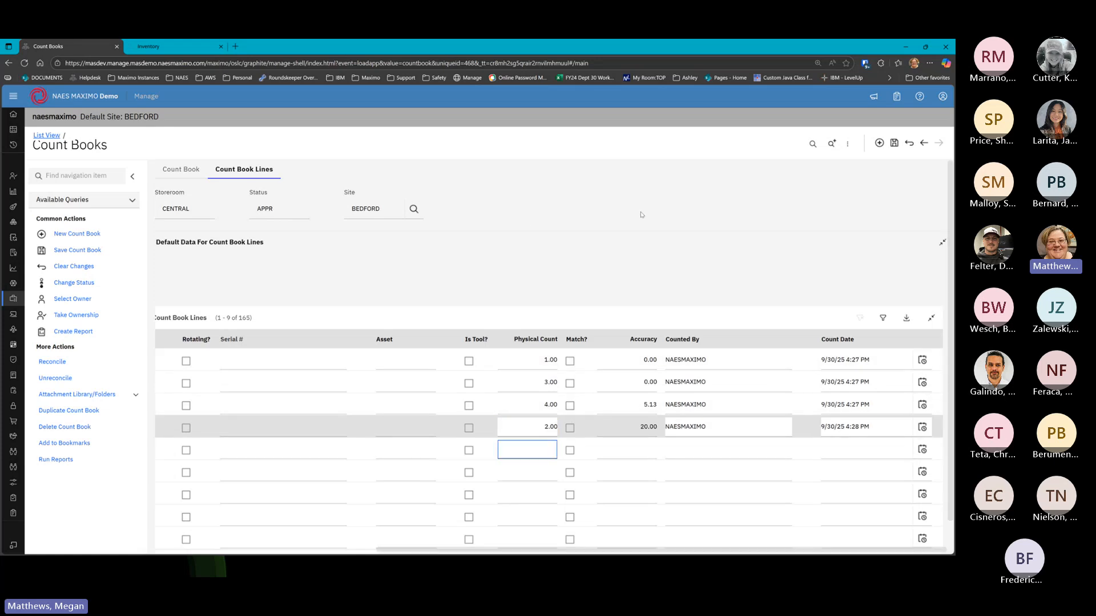
click(895, 144)
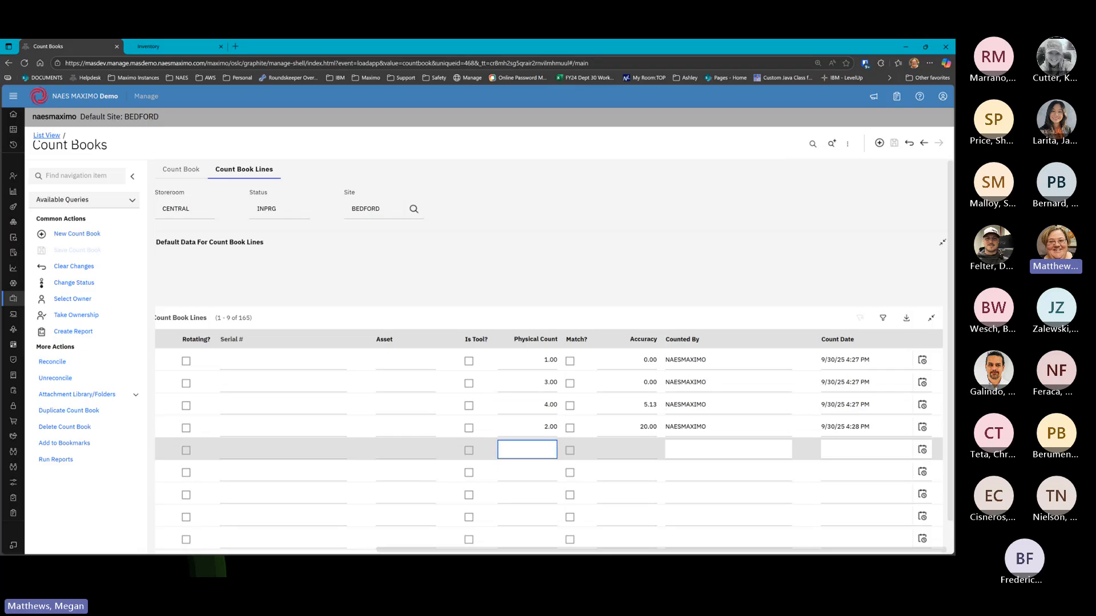
click(743, 270)
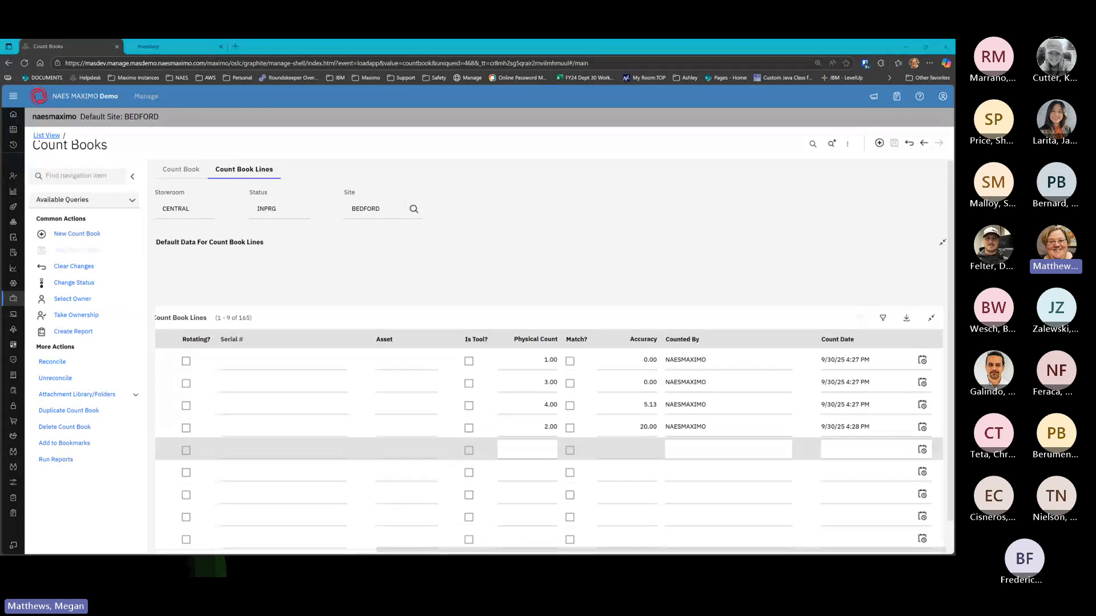
drag(955, 197, 685, 59)
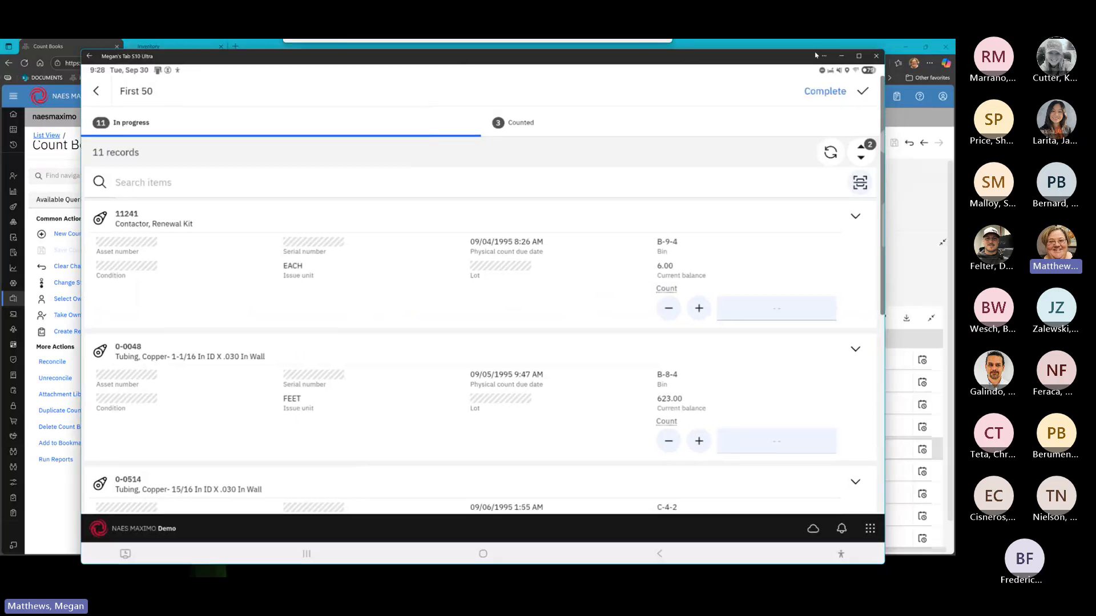
Bring the browser's Count Books page in front of the tablet's First 50 count list
click(858, 56)
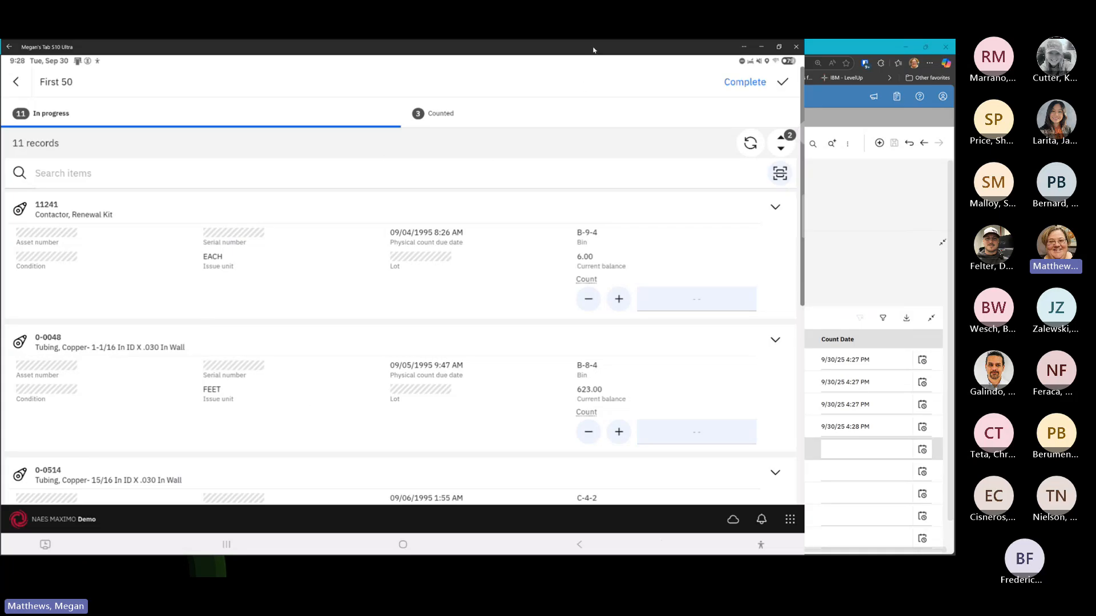
click(930, 210)
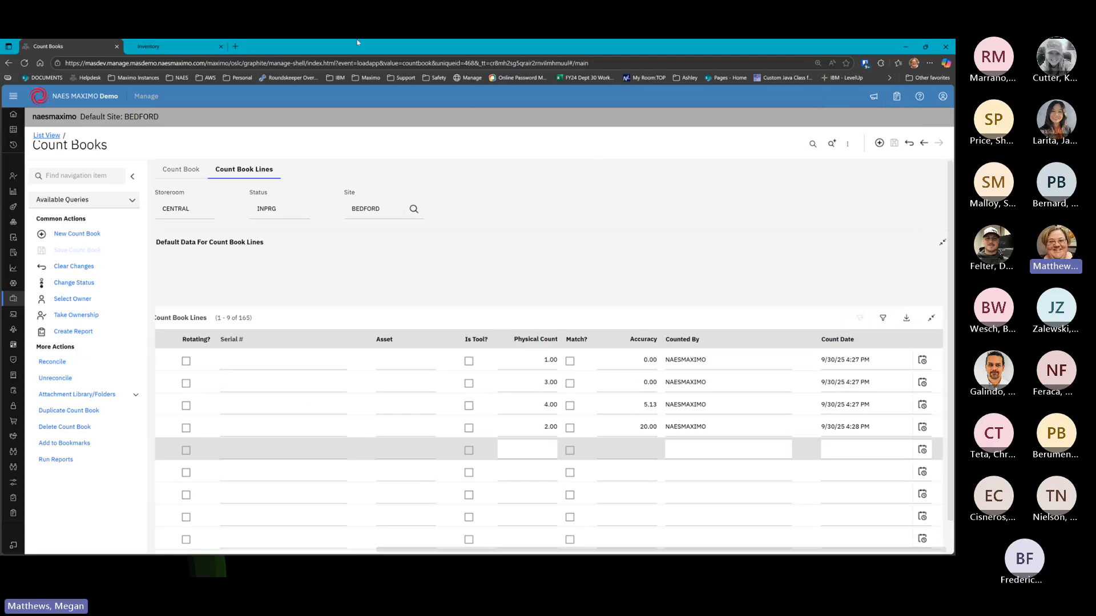
Log out of the Maximo session on the Inventory page
click(166, 46)
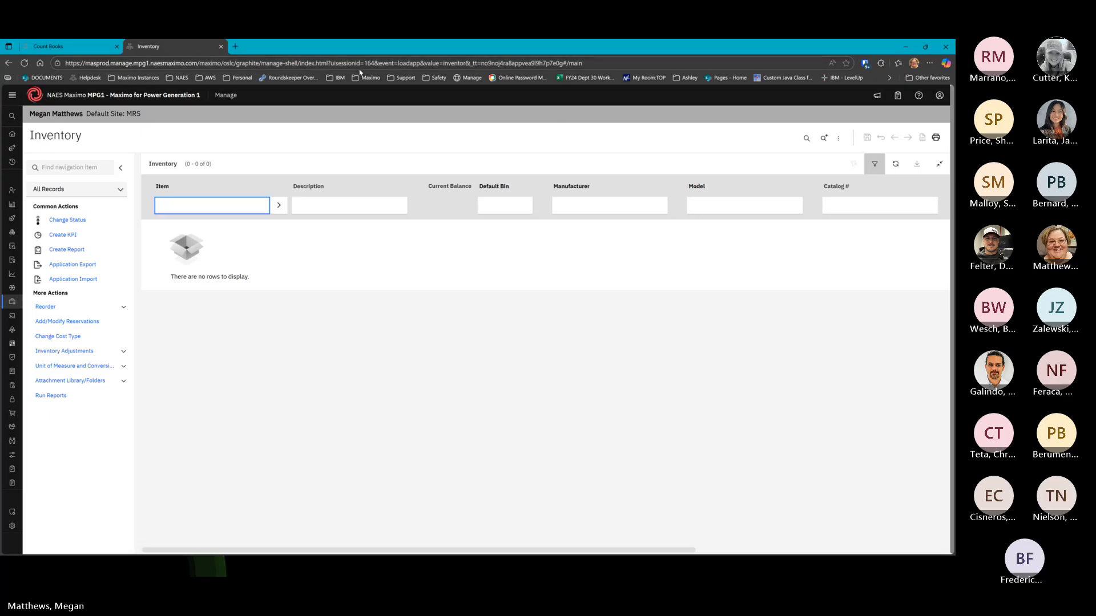
click(939, 95)
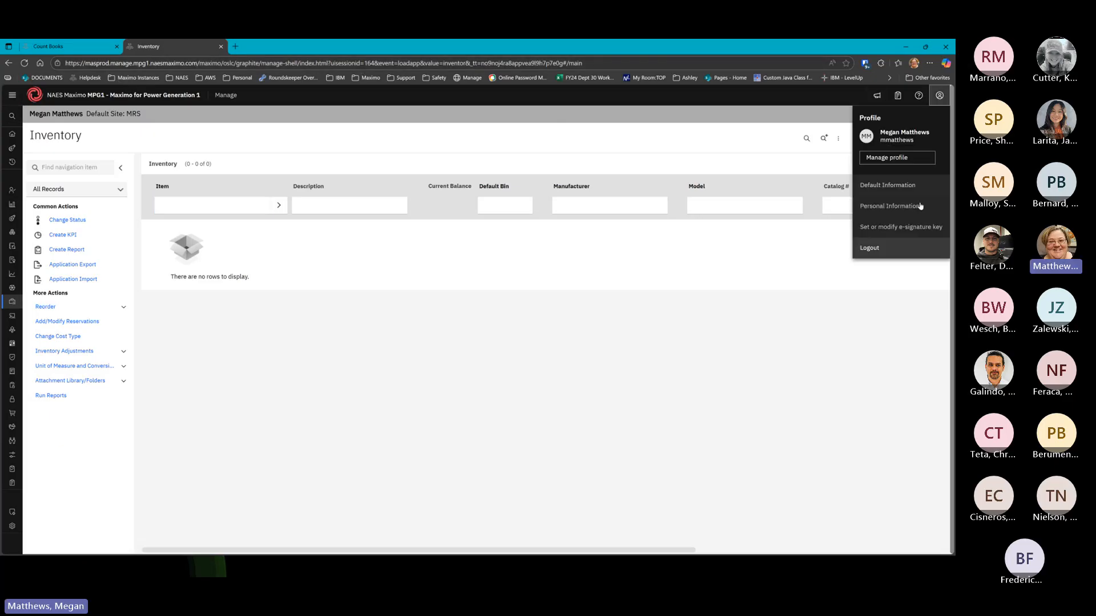
click(887, 247)
click(539, 353)
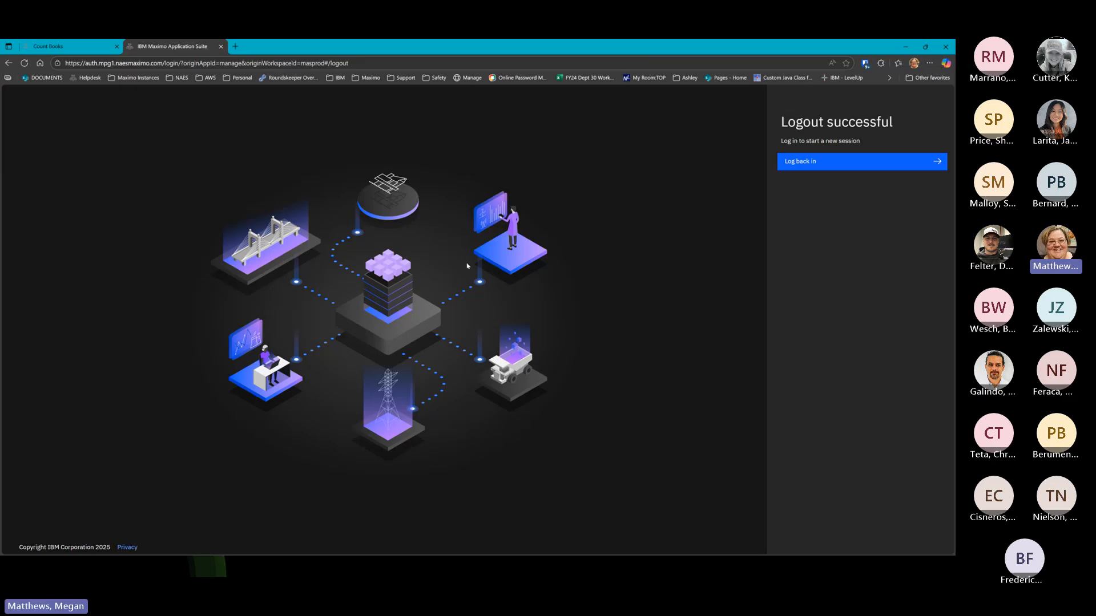
click(813, 163)
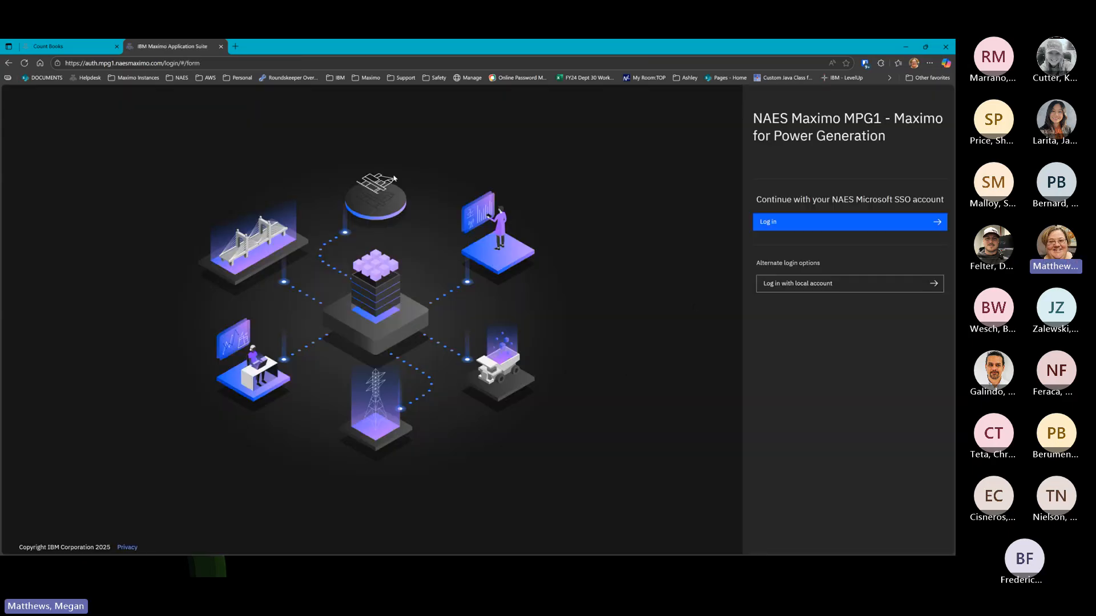
Close the extra Maximo tab and log out of the Count Books session
click(221, 48)
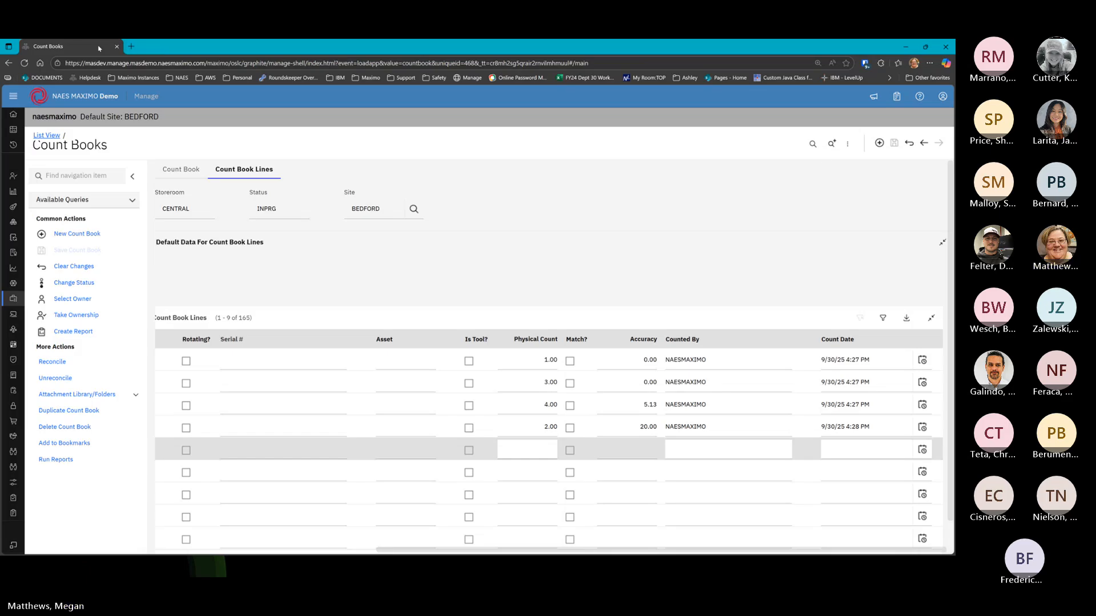
click(943, 98)
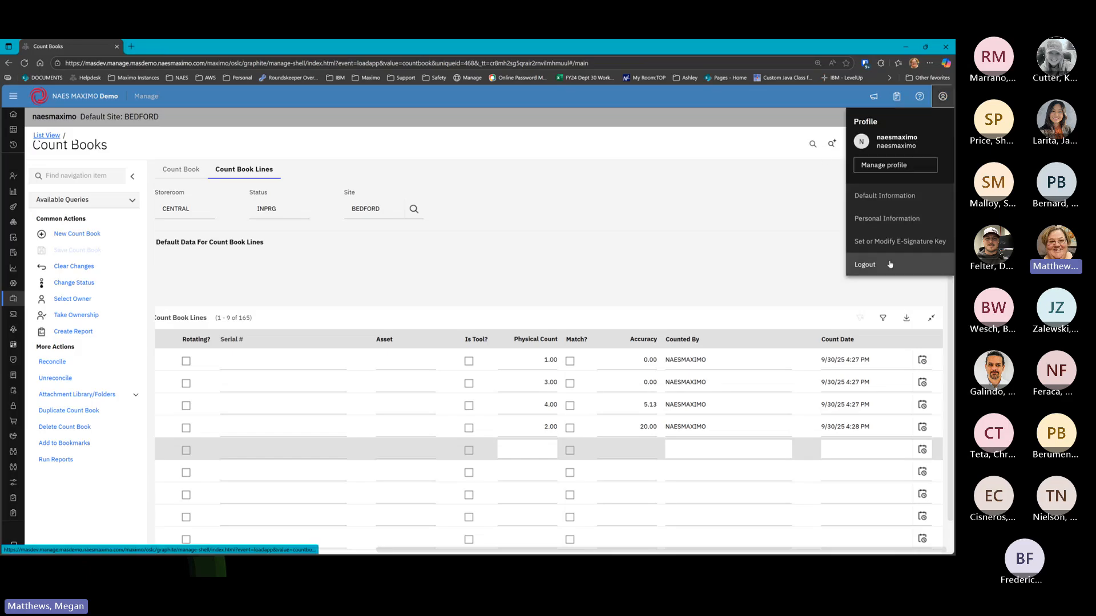
click(891, 399)
click(608, 365)
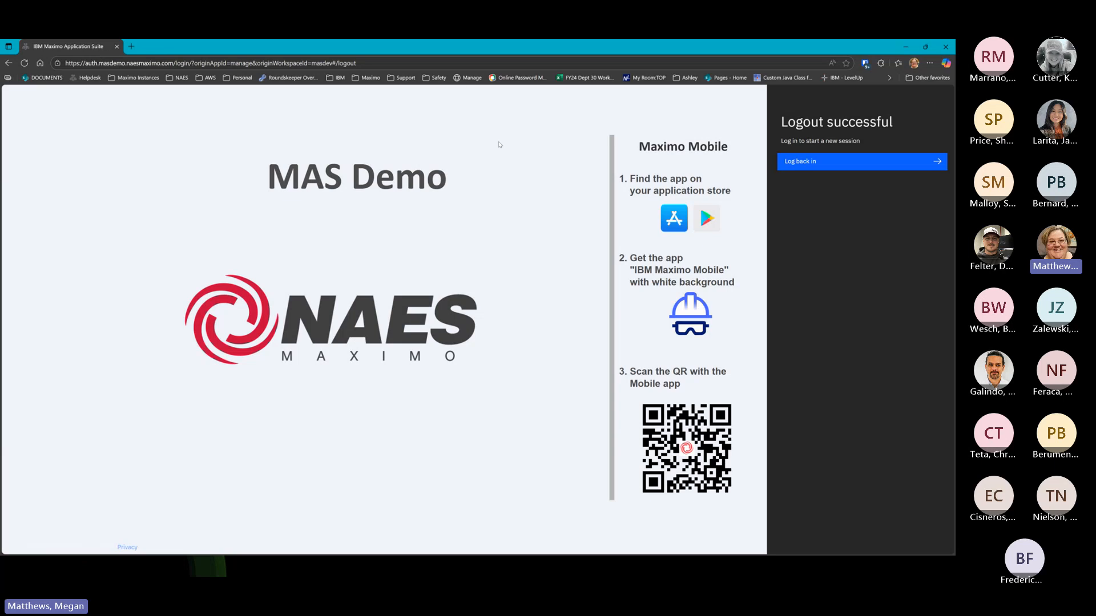
Start a Microsoft SSO sign-in, cancel the code verification twice, and return to the tablet
click(795, 165)
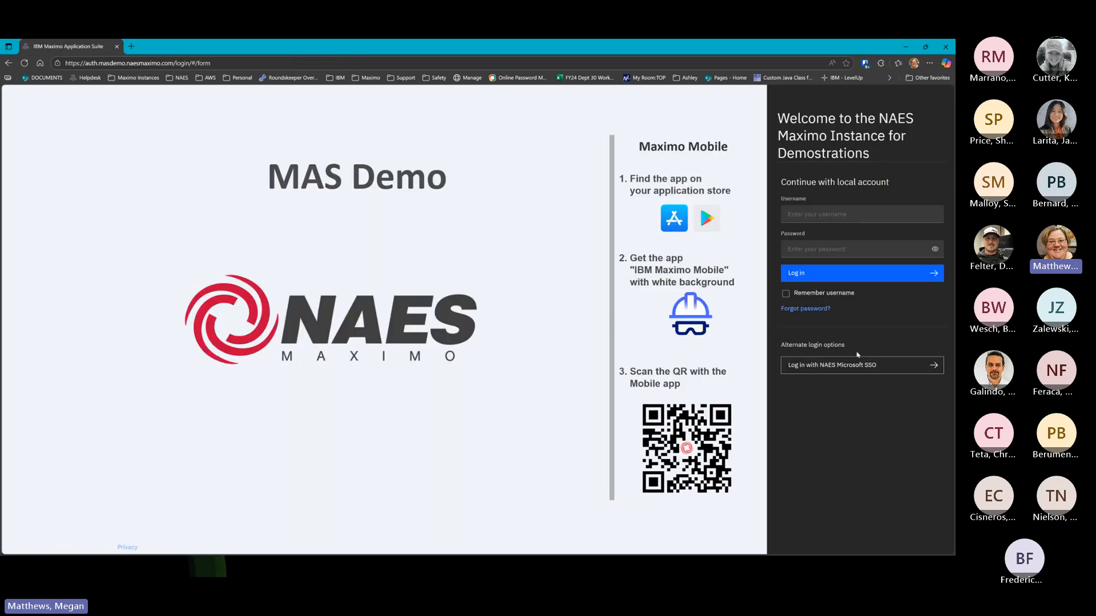
click(850, 365)
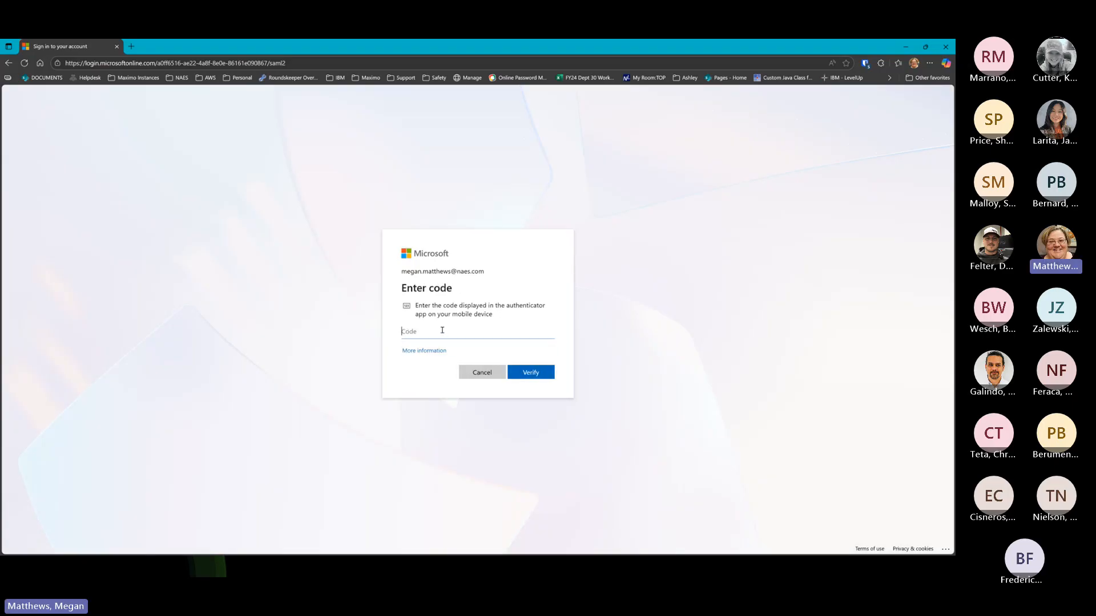
click(482, 372)
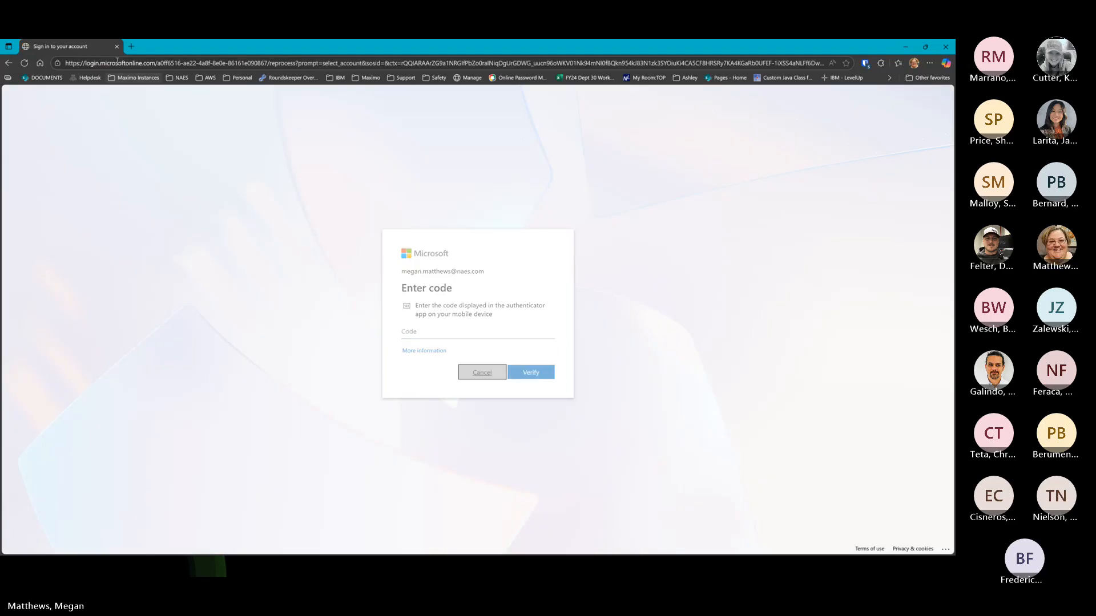
click(9, 64)
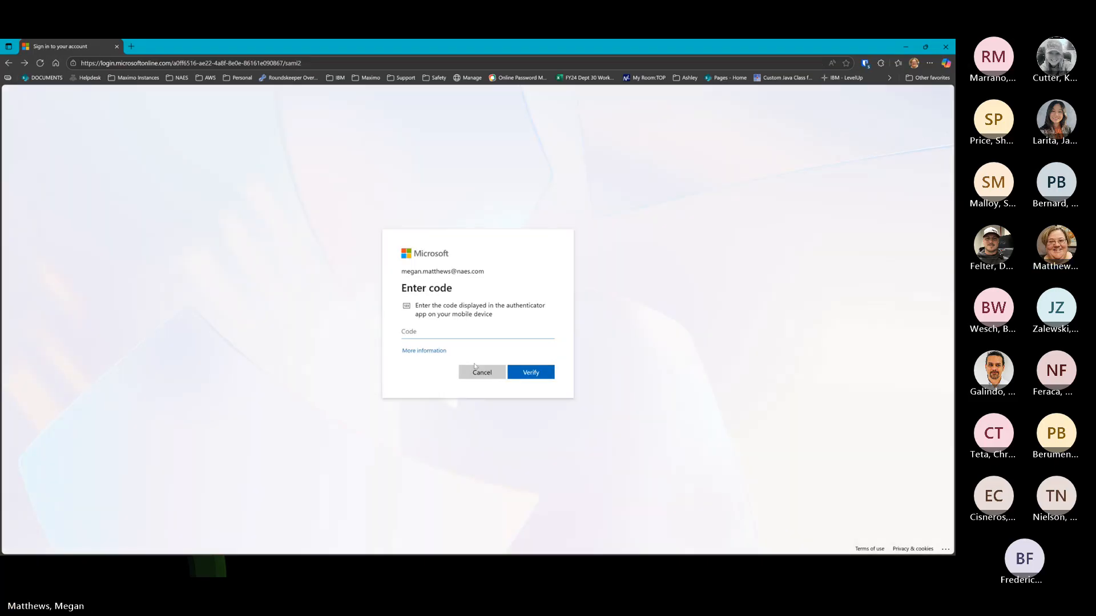
click(475, 370)
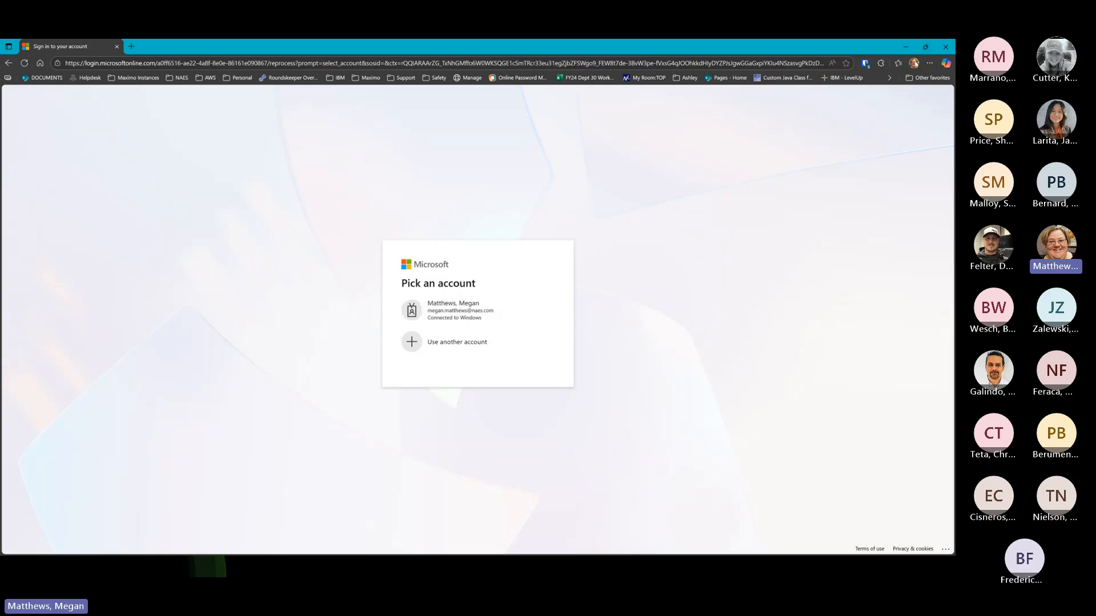
click(906, 46)
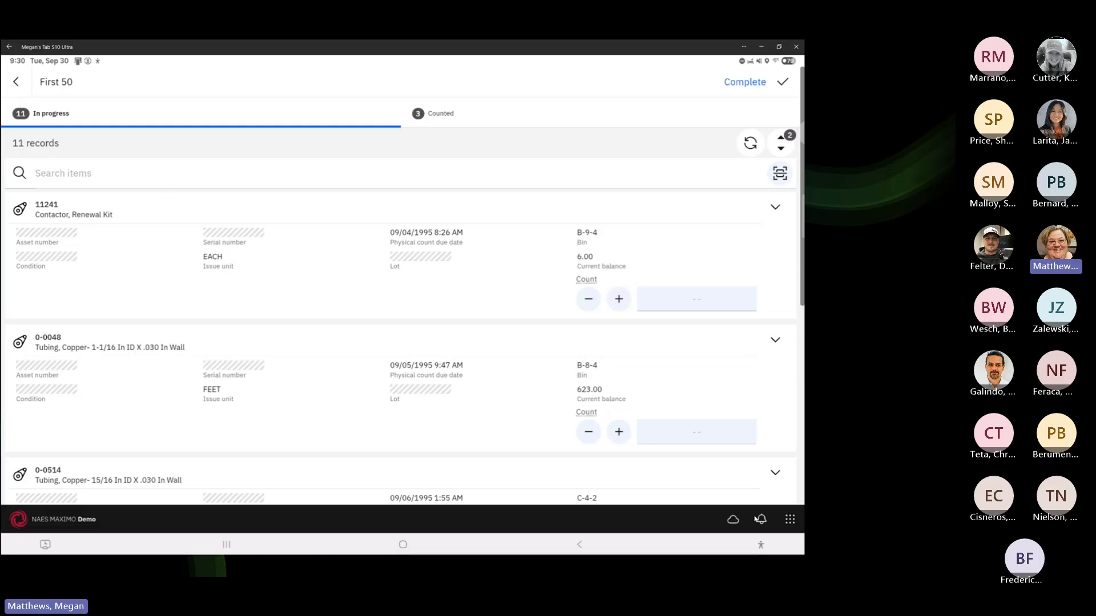
Open Inventory Counting's Ad hoc count list of 121 items and briefly try the barcode scanner
click(789, 521)
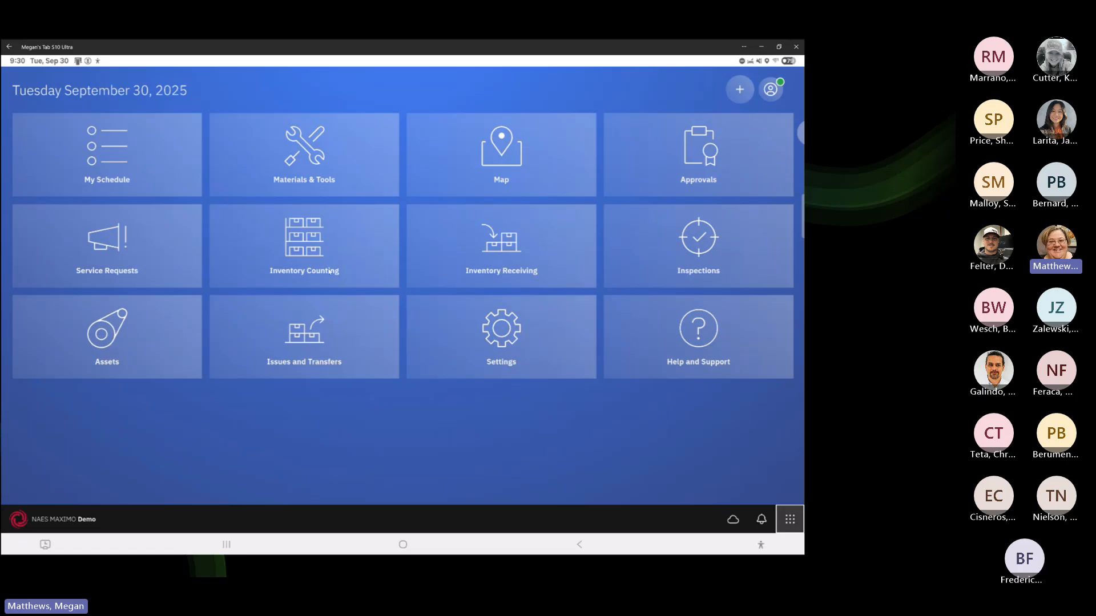
click(305, 249)
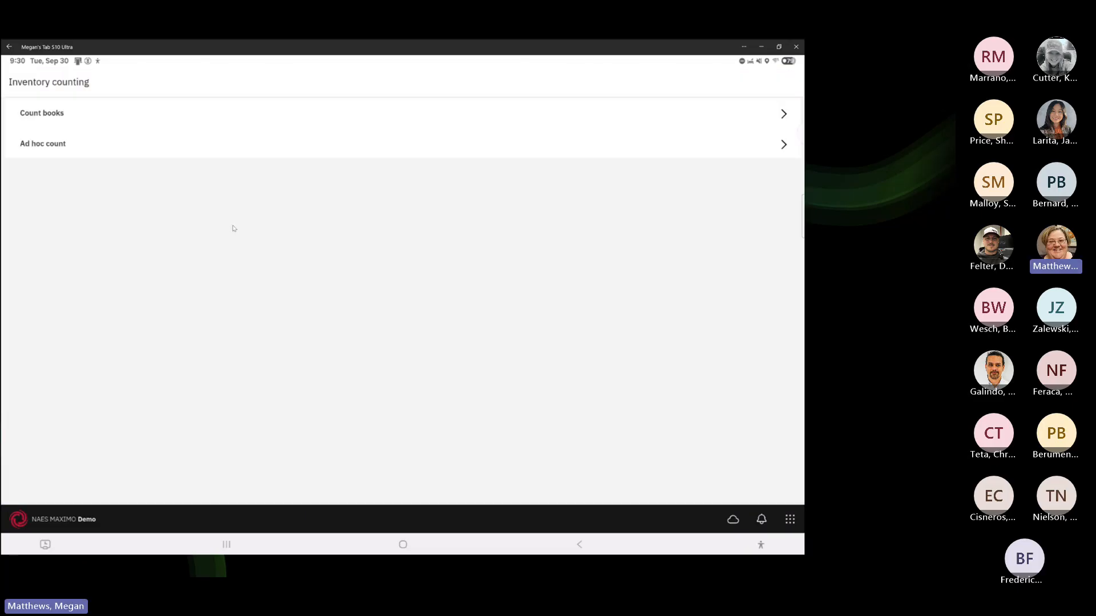
click(68, 149)
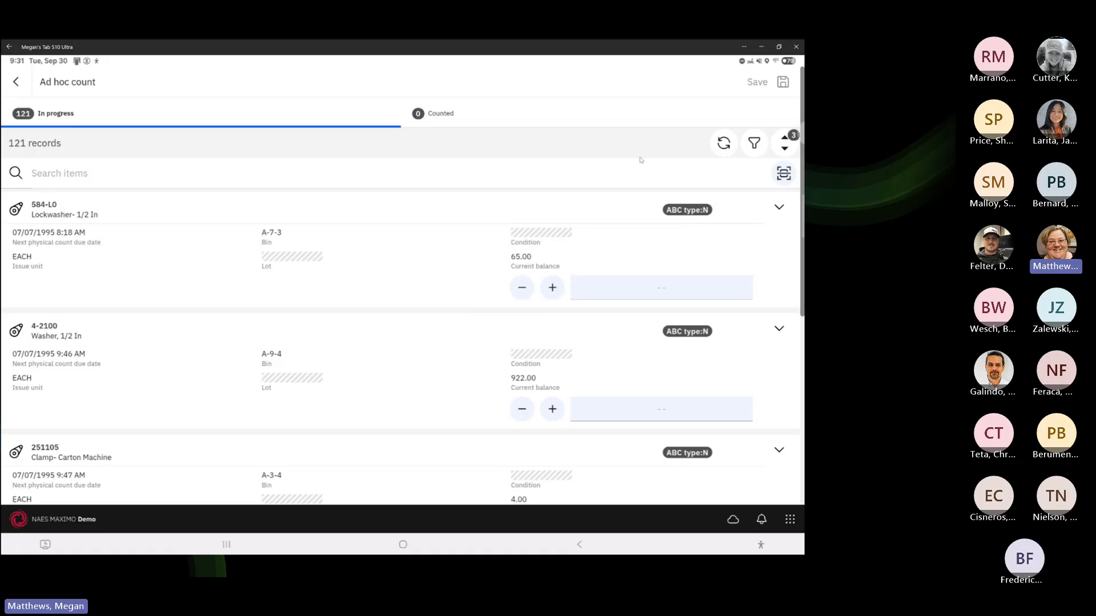
click(784, 173)
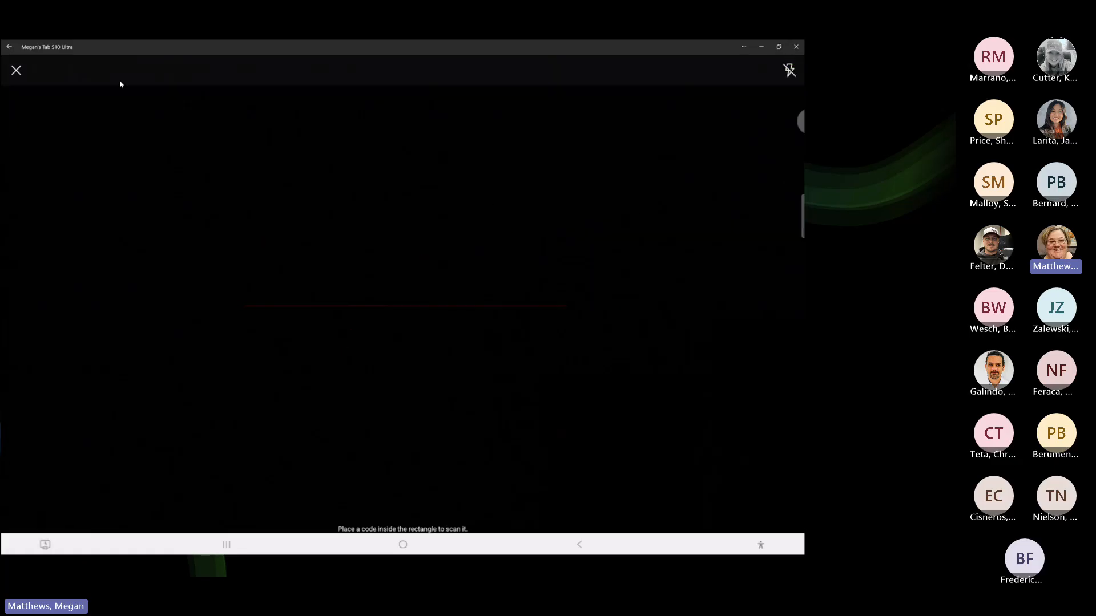
click(17, 69)
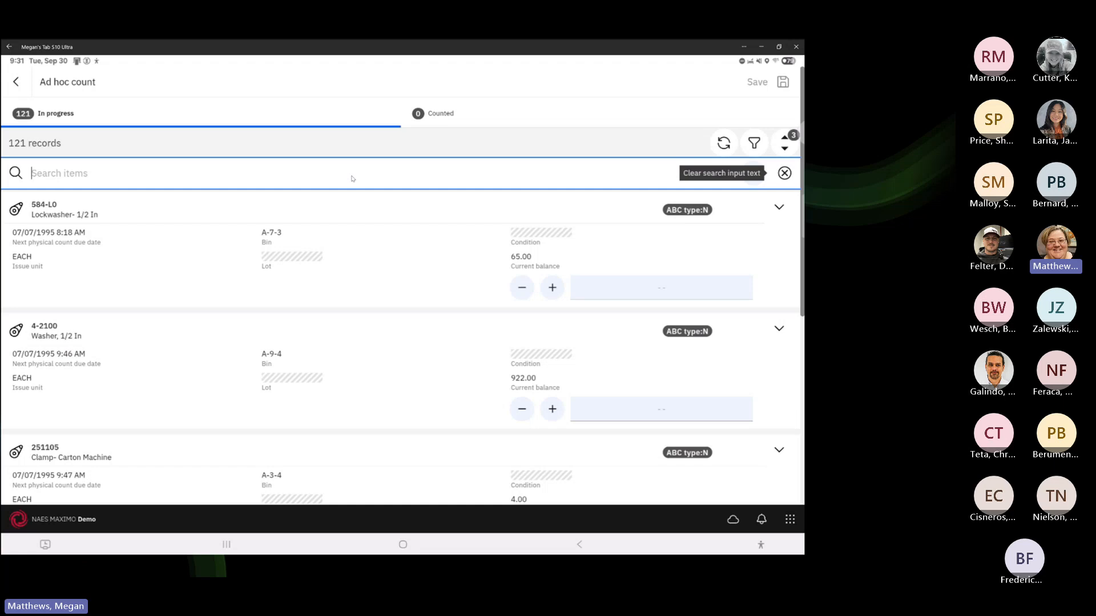
click(308, 233)
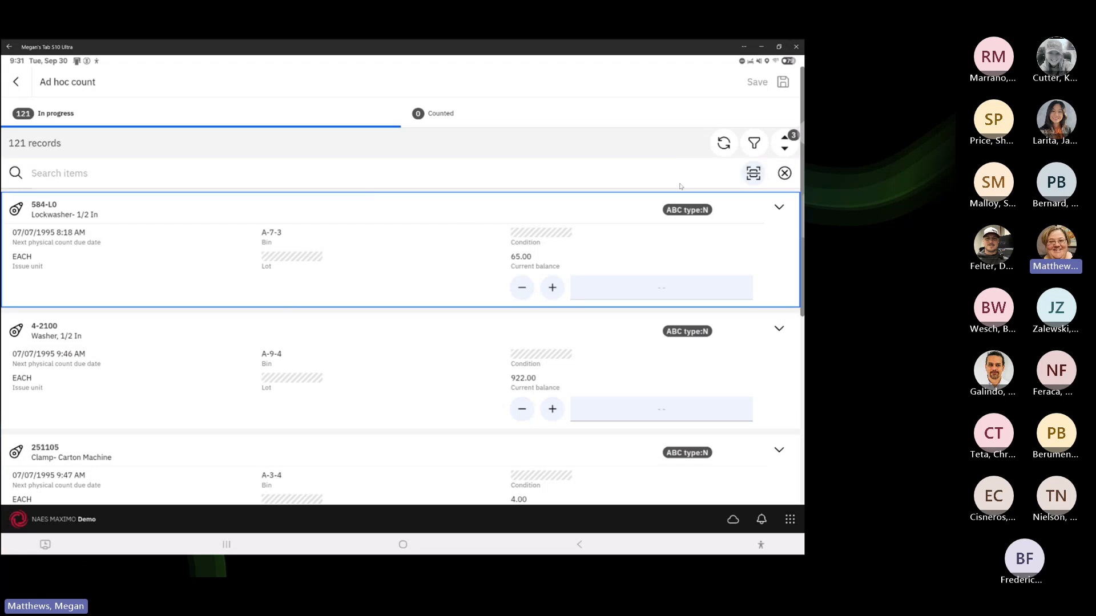
click(780, 174)
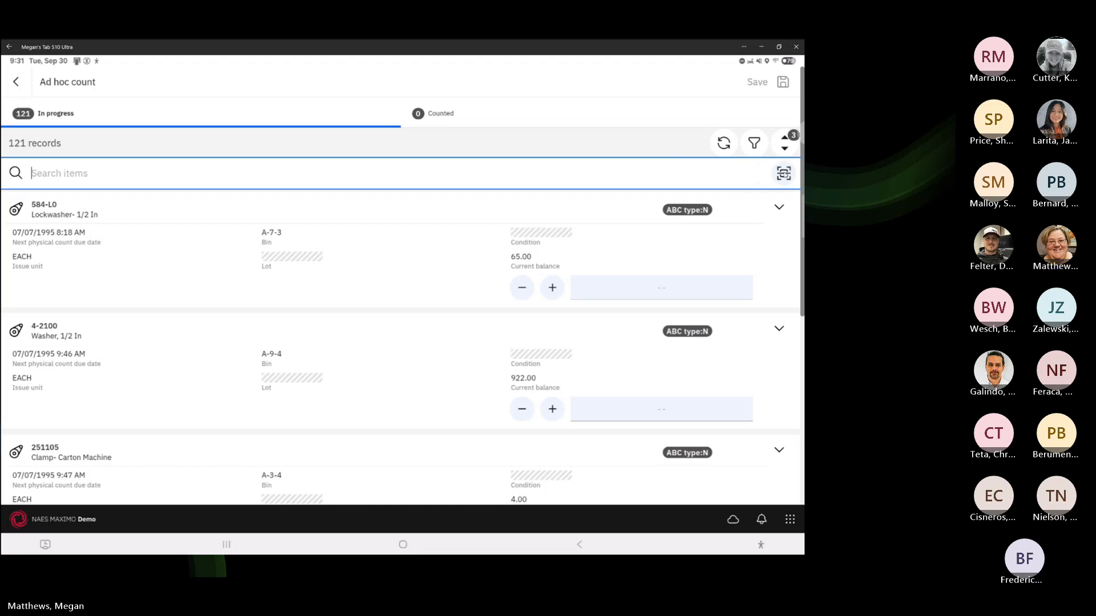
Look at the list's filter and sort options without changing anything
click(754, 143)
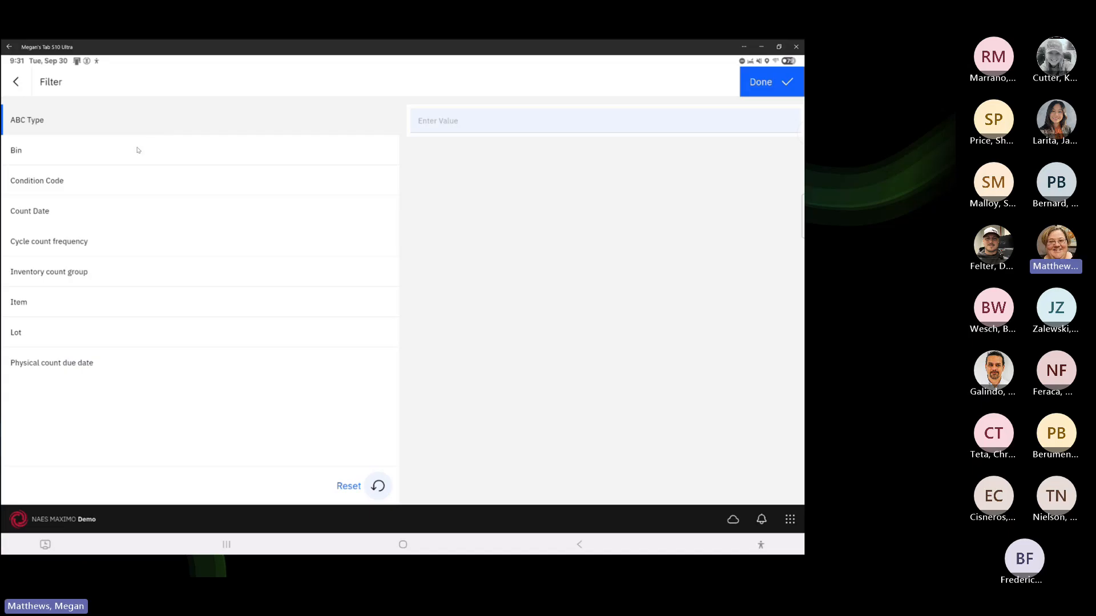
click(16, 81)
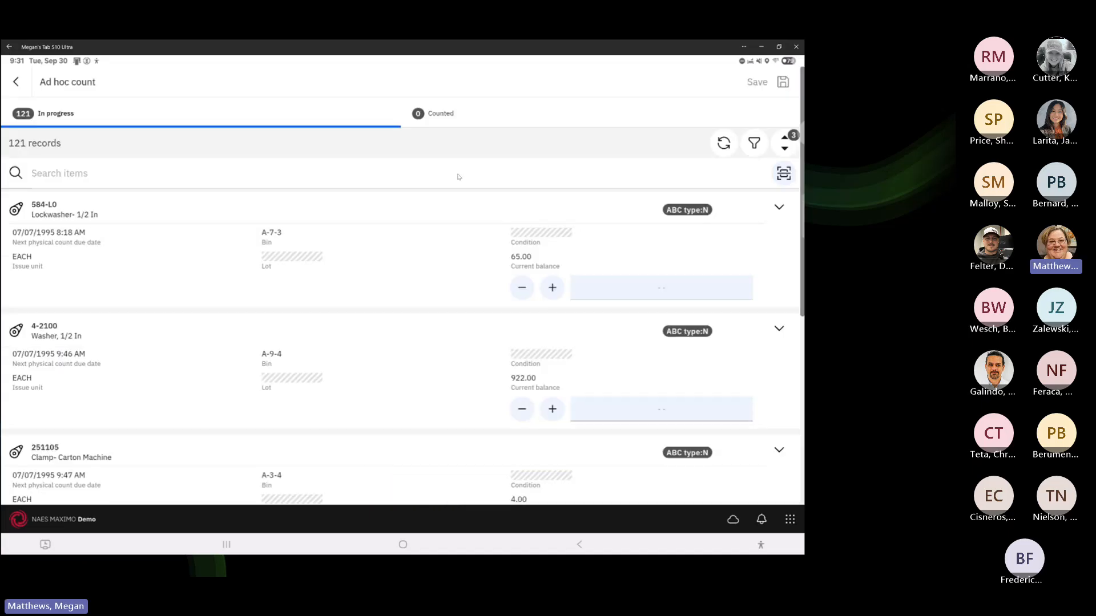
click(786, 144)
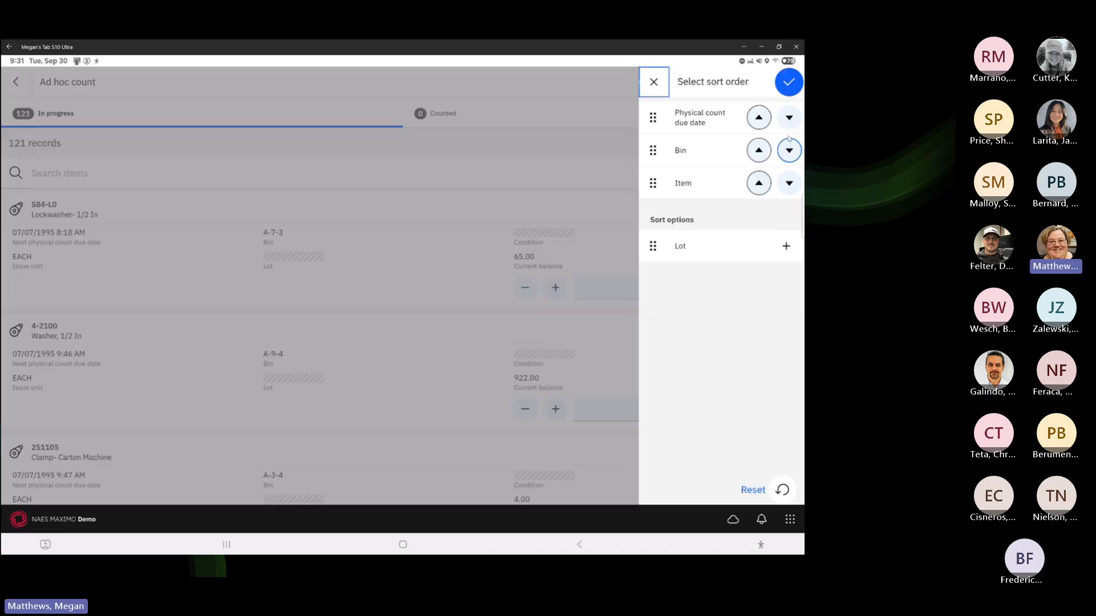
click(655, 82)
Rearrange the sort order so Bin leads, removing Item and Physical count due date
click(786, 145)
drag(653, 154, 651, 112)
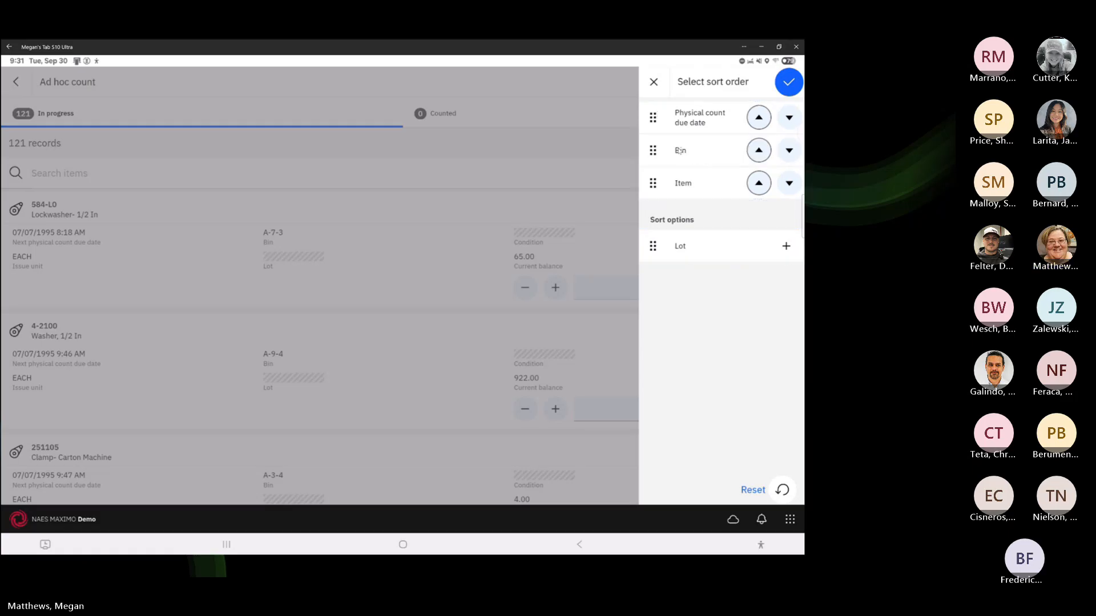
drag(659, 145, 687, 211)
click(758, 151)
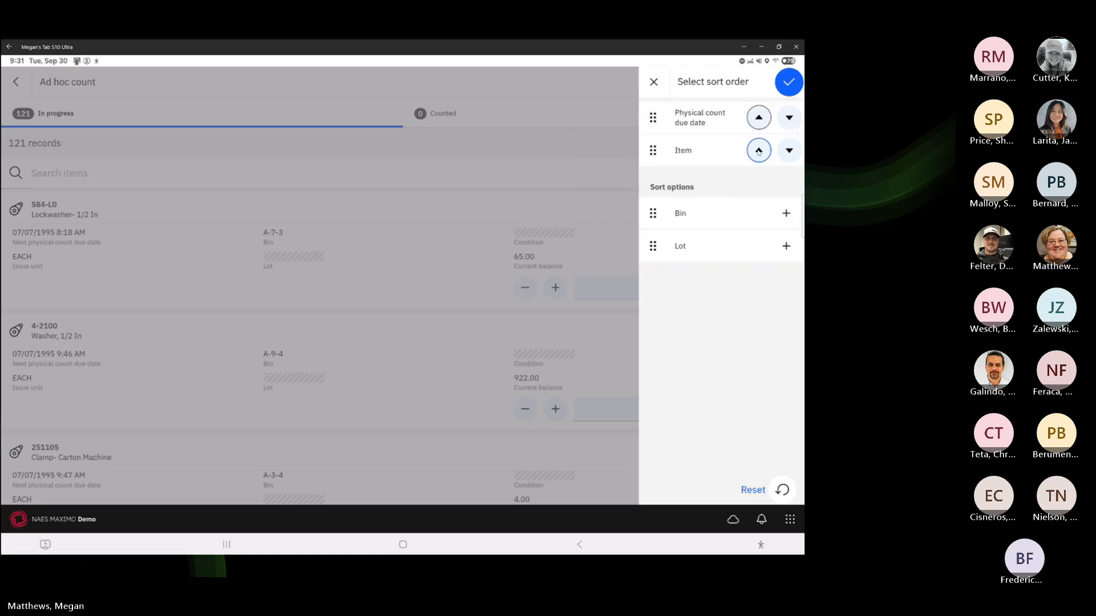
click(786, 214)
click(788, 121)
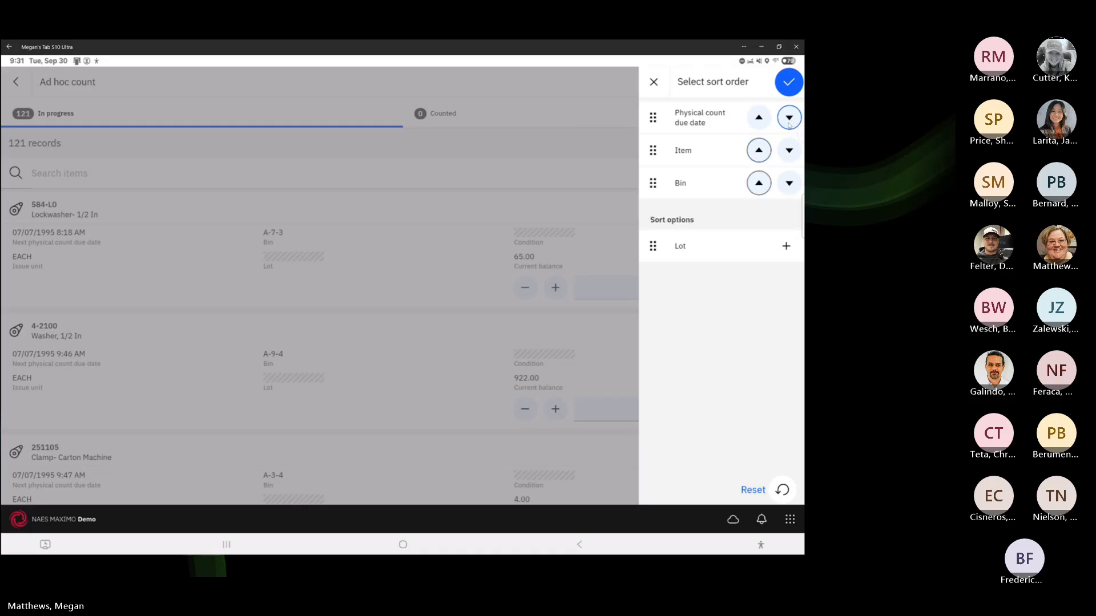
click(788, 121)
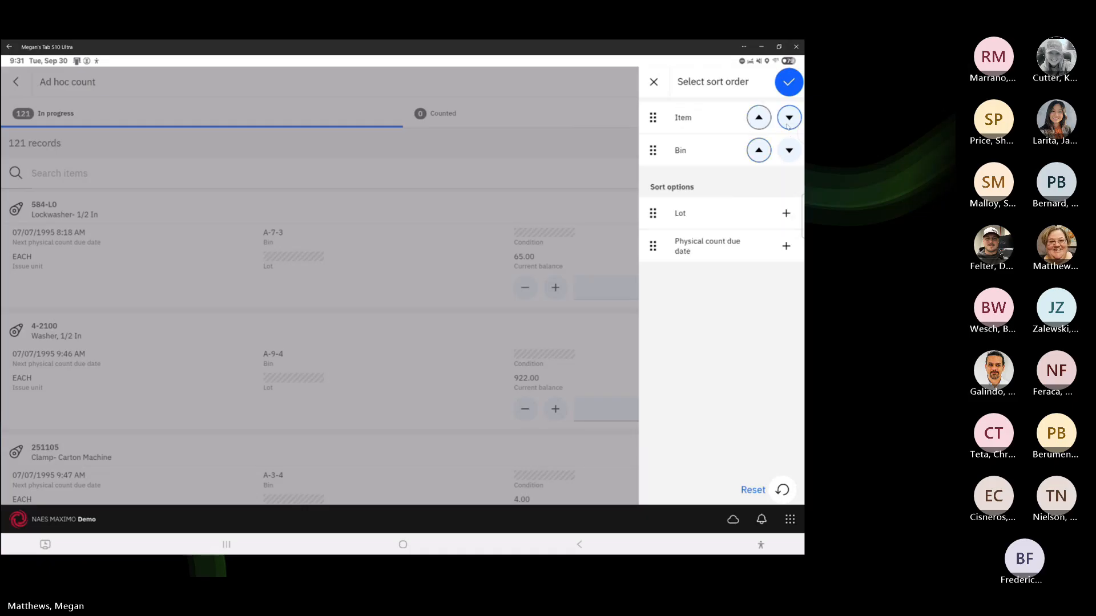
click(789, 122)
click(789, 121)
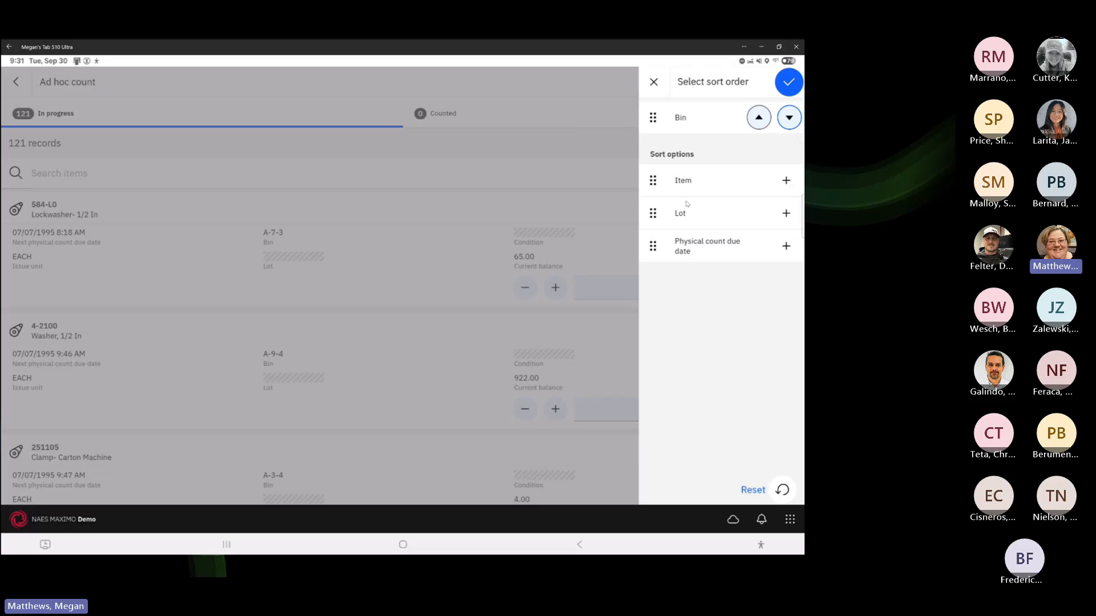
Add Physical count due date as the second sort key after Bin and apply it
drag(657, 249, 728, 147)
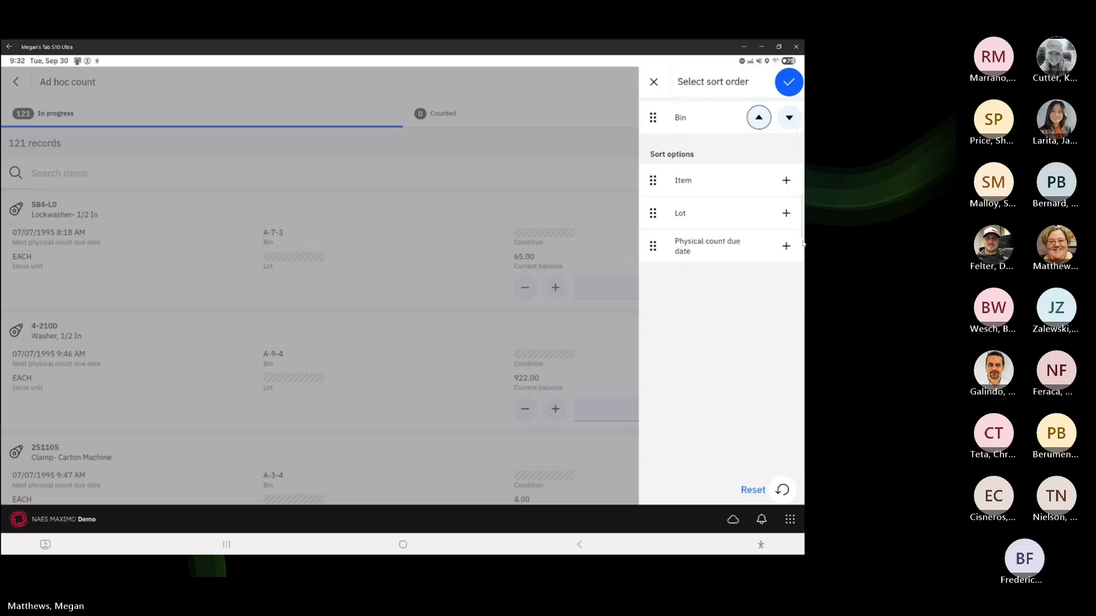
click(787, 245)
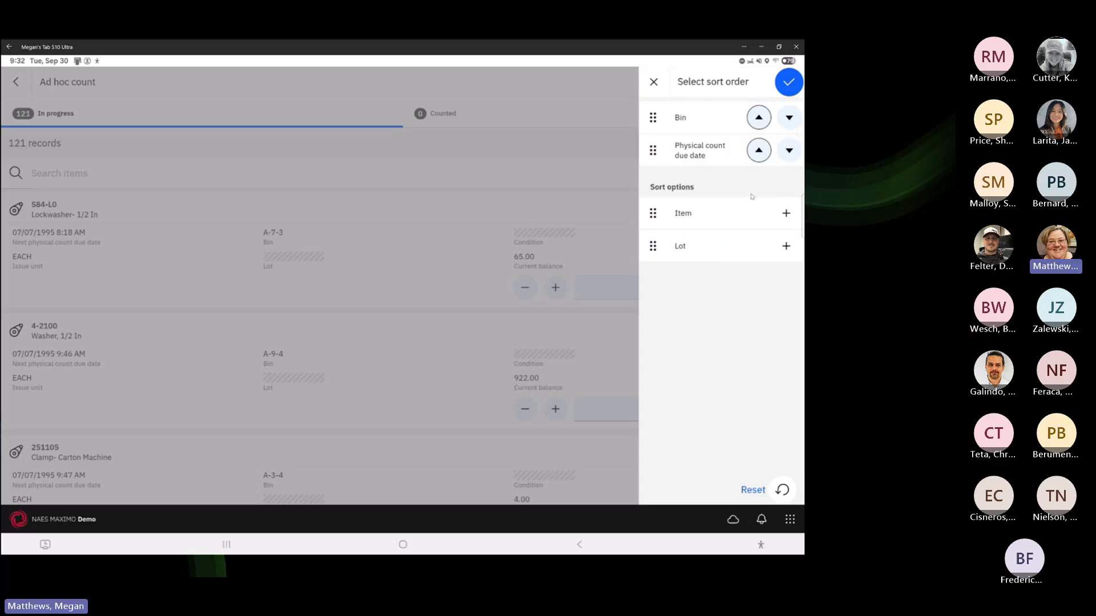
click(789, 84)
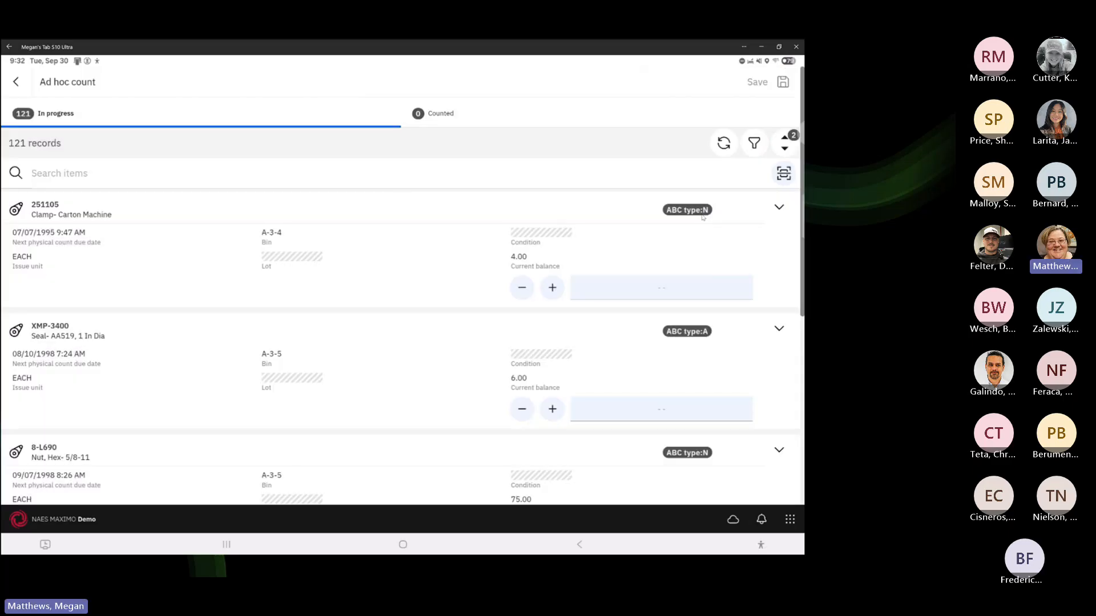
click(787, 146)
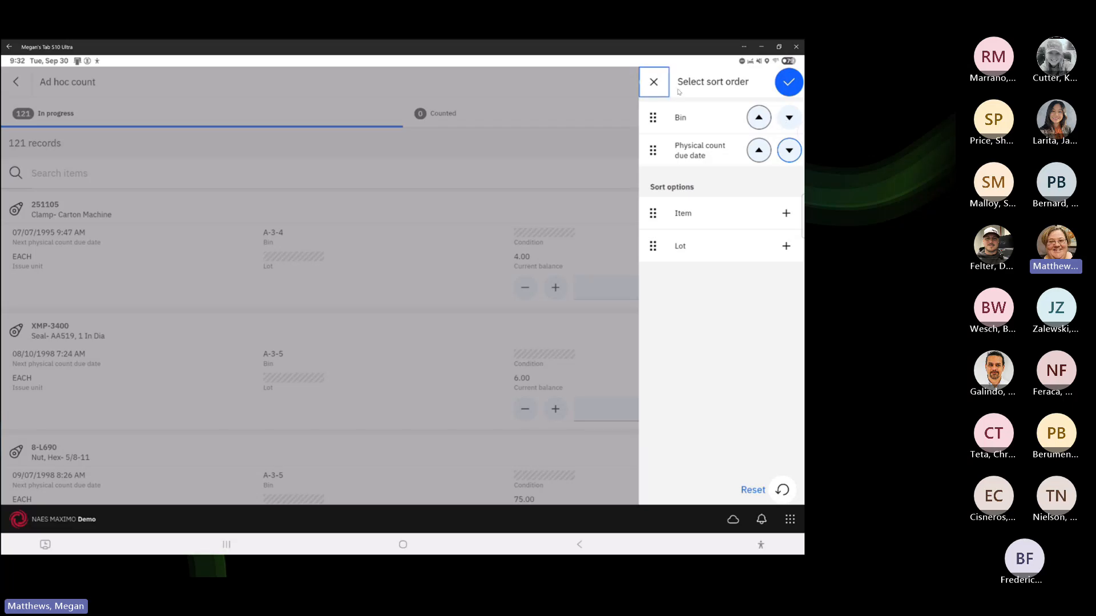
click(654, 83)
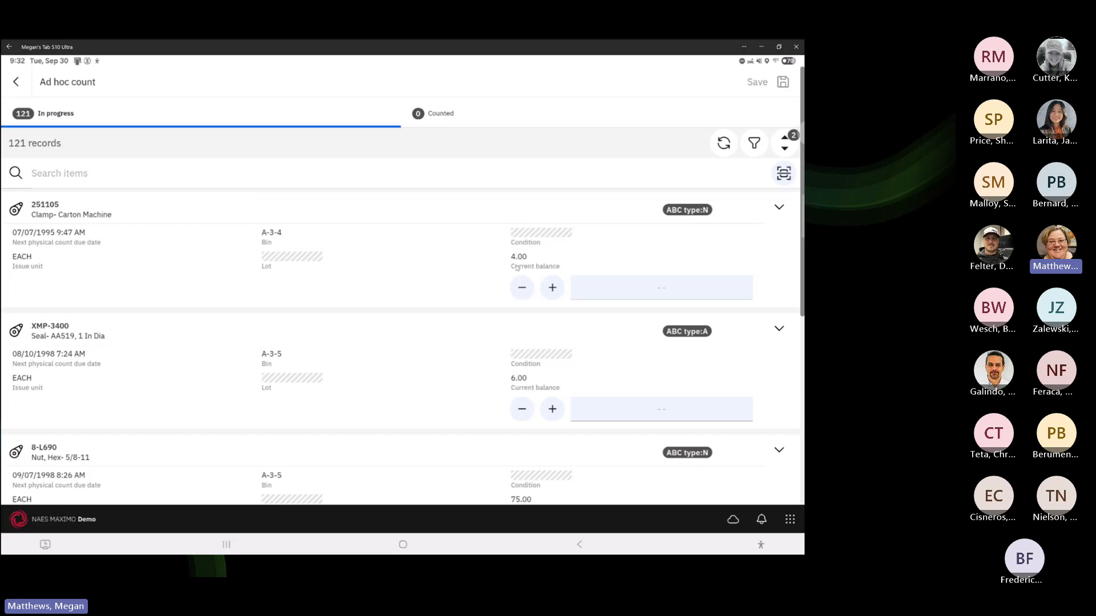
Count 3 for item 251105 and 6 for item XMP-3400, then save the counts
click(552, 288)
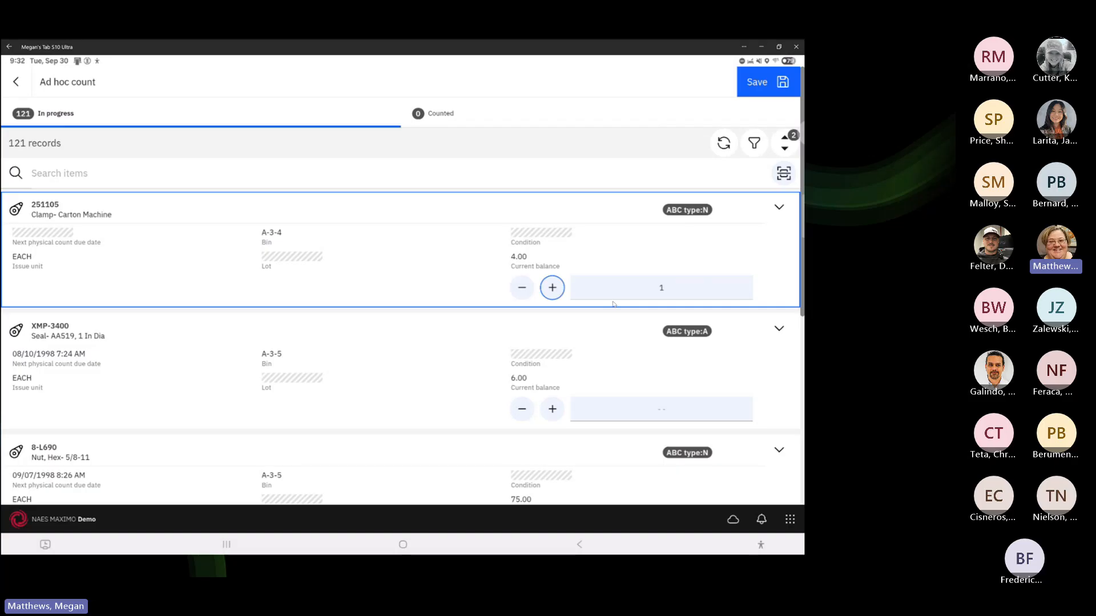
click(552, 288)
click(628, 409)
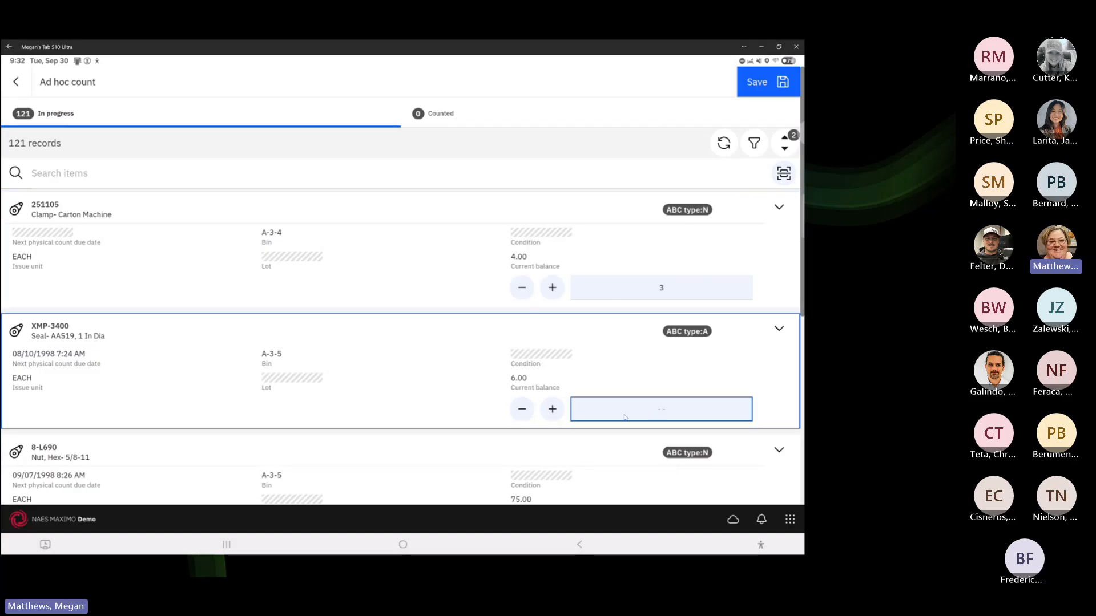
text(6)
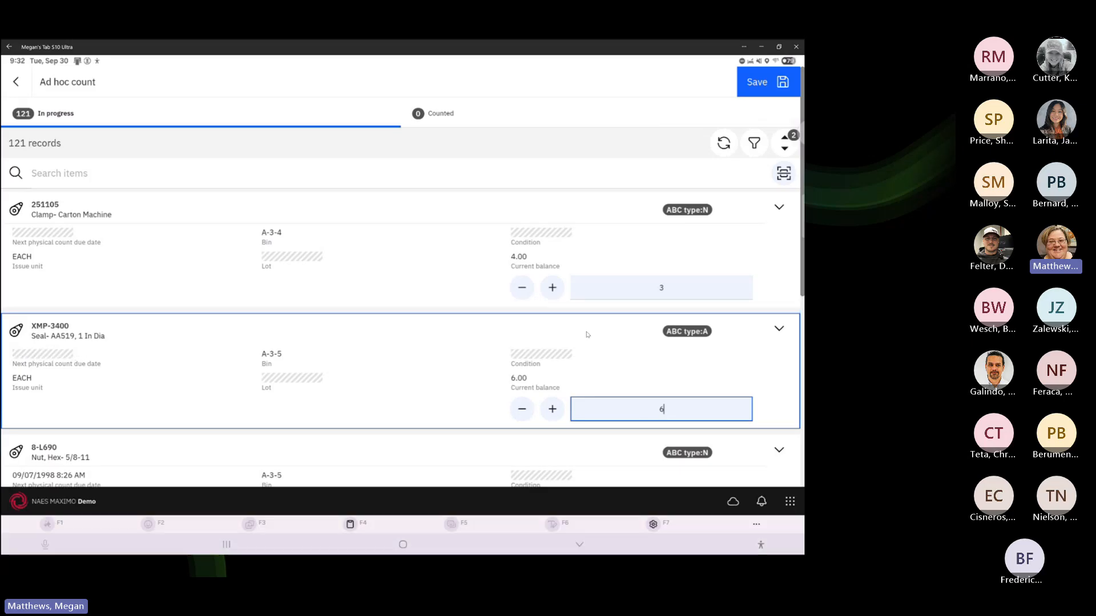
click(654, 292)
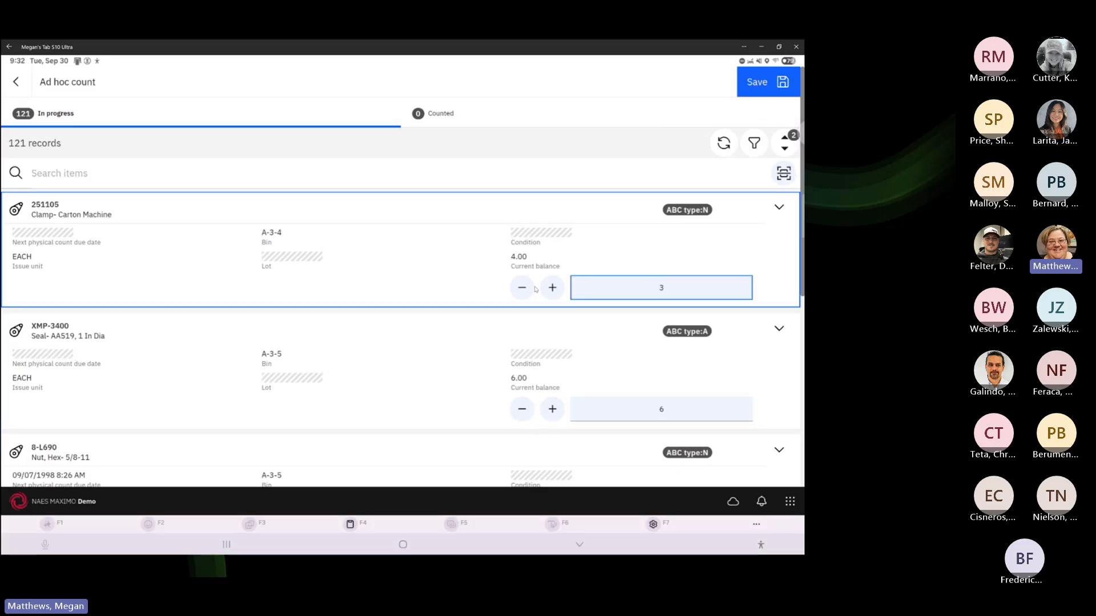
click(660, 405)
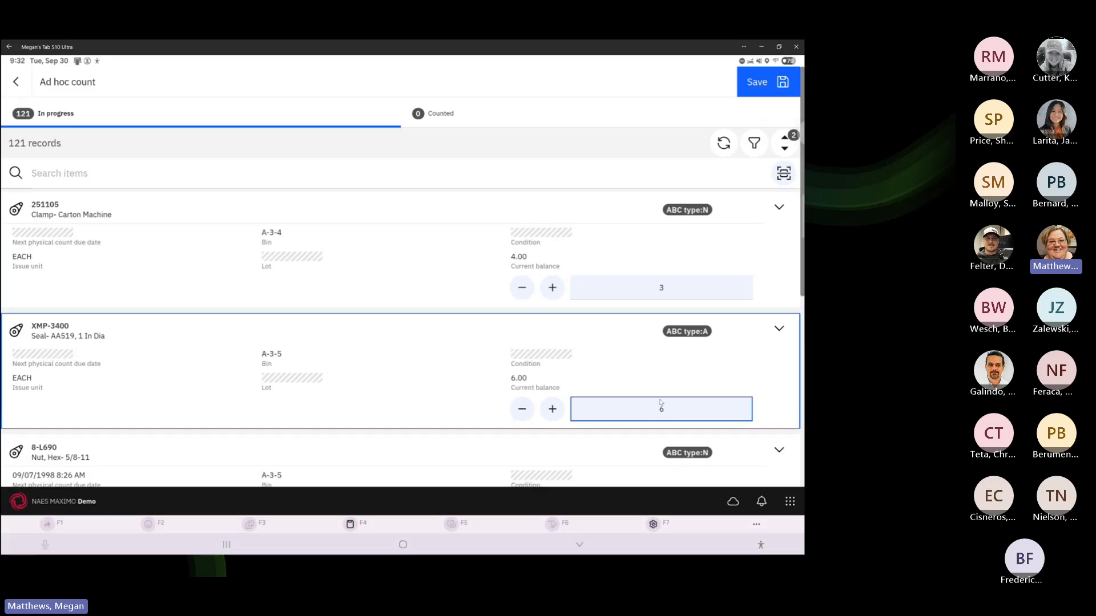
scroll(662, 400, down, 2)
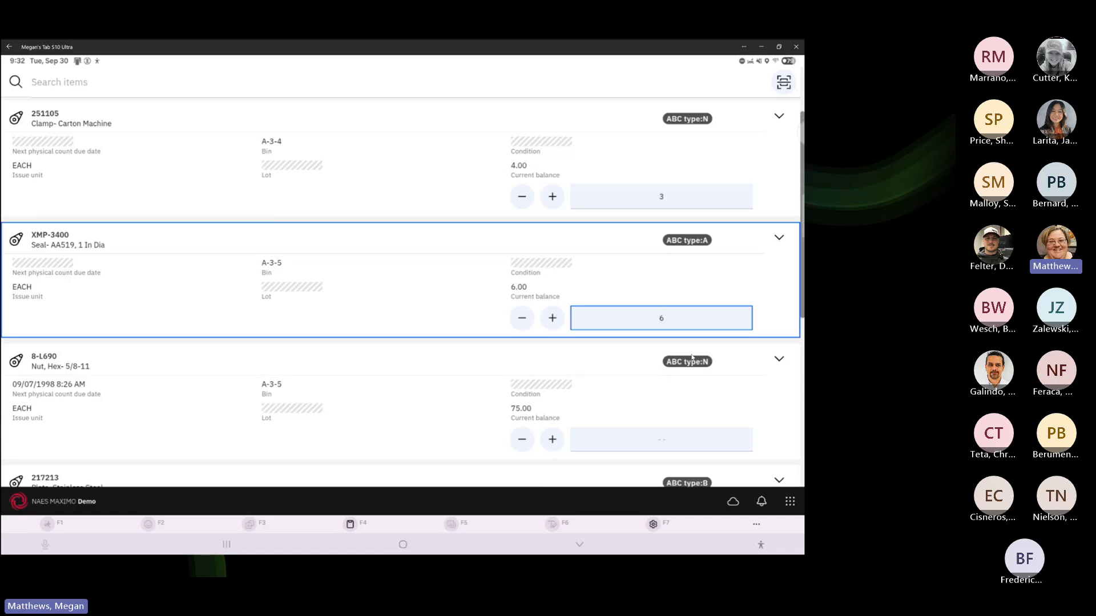
scroll(706, 260, up, 2)
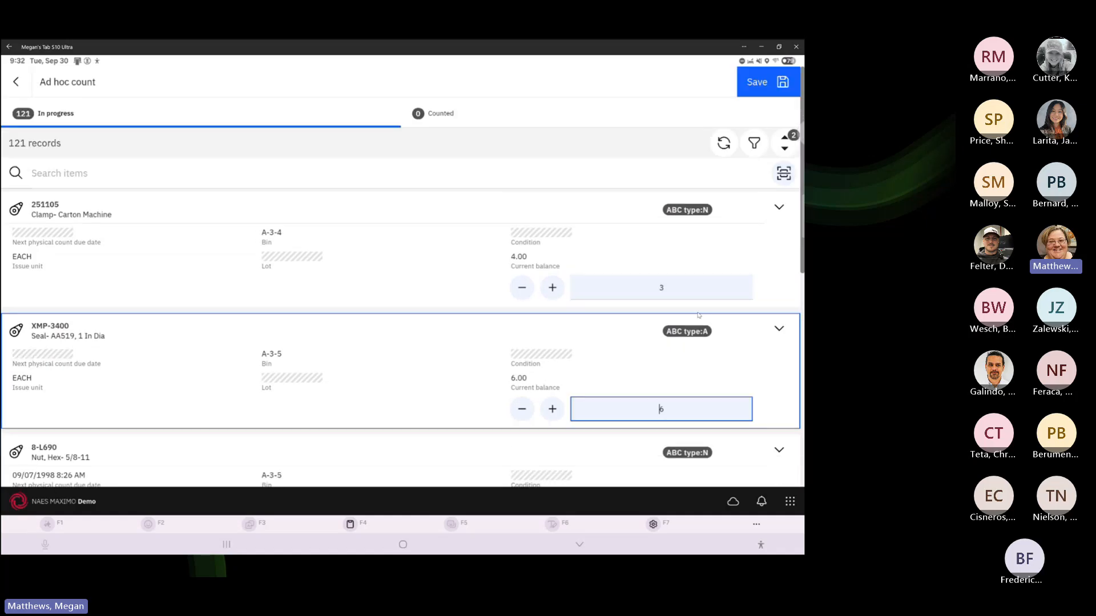
click(596, 181)
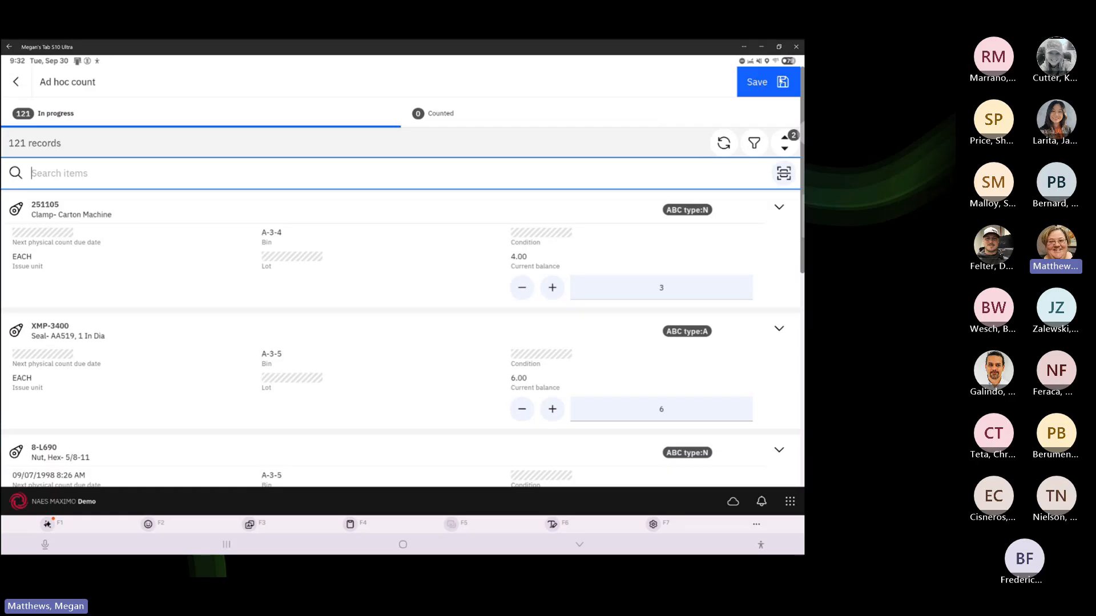
click(774, 84)
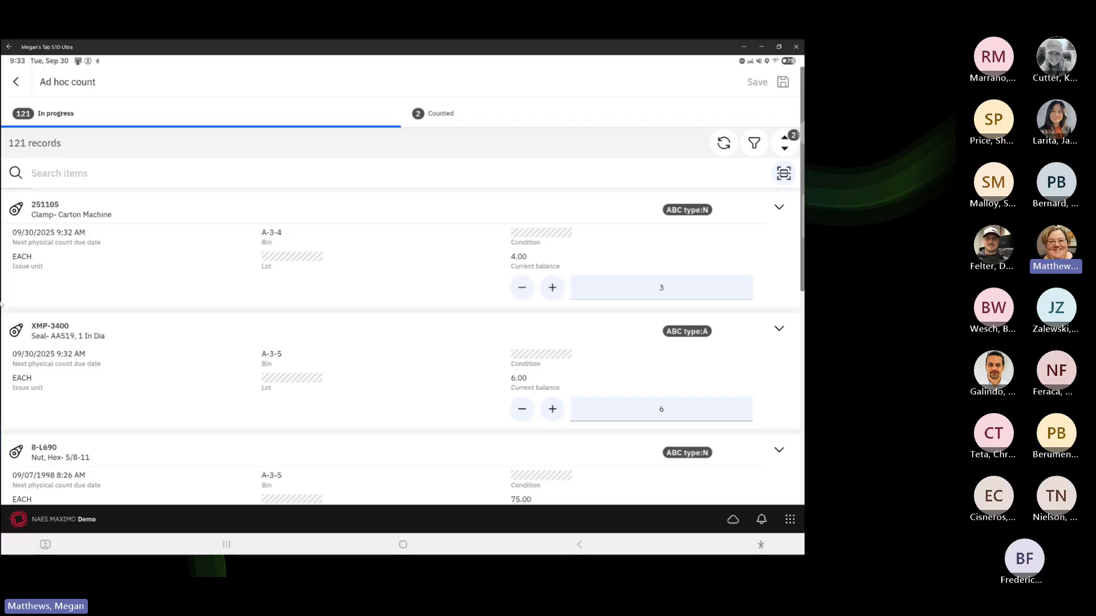
Select item 251105 in the count list and focus its count field
click(47, 245)
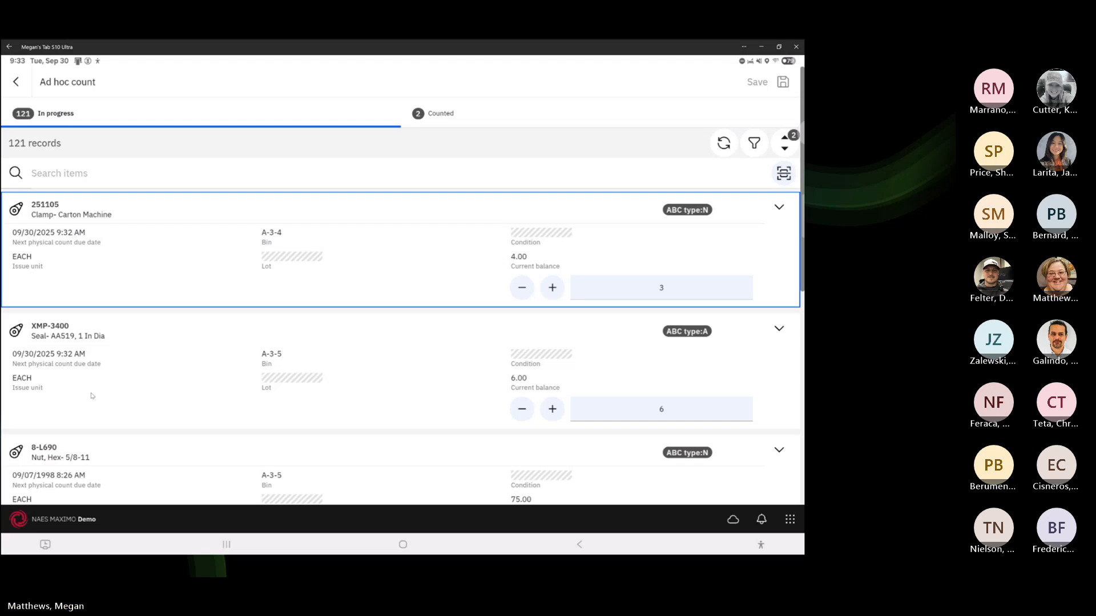
scroll(251, 359, down, 3)
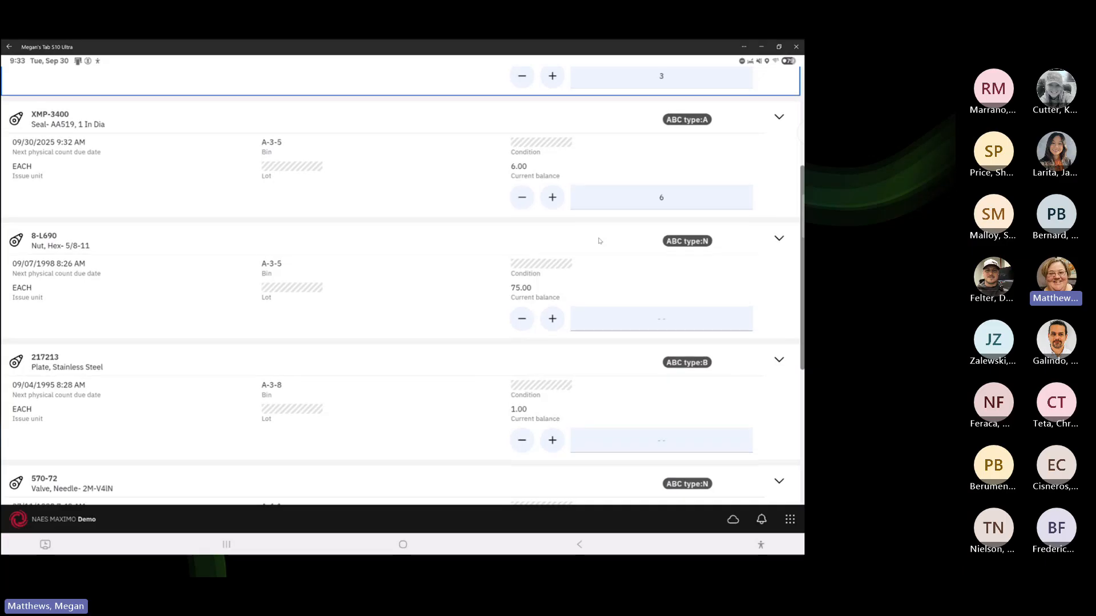
scroll(596, 240, up, 3)
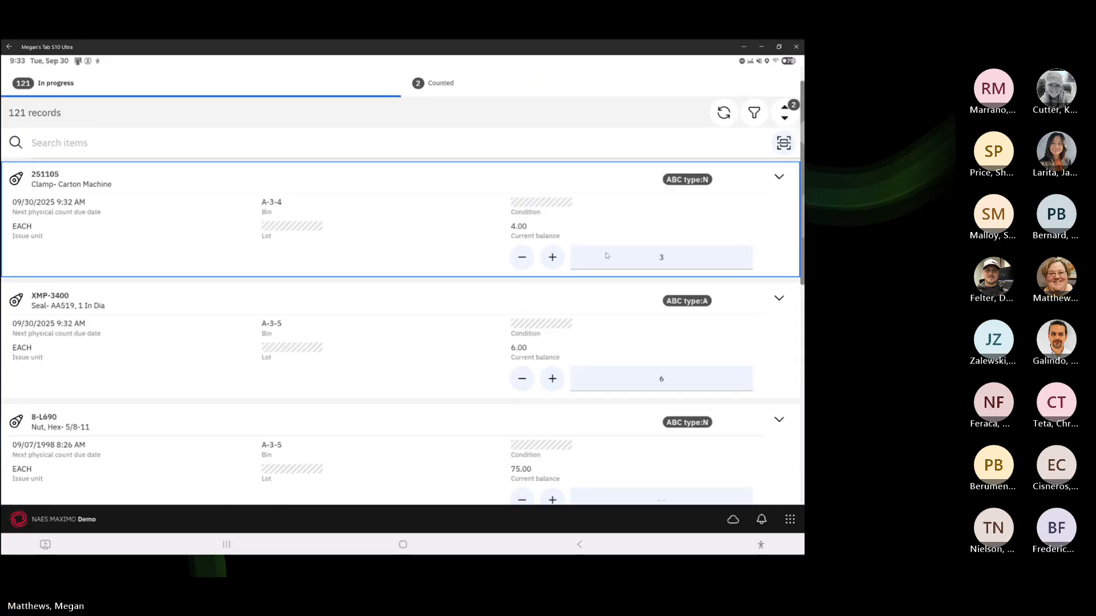
click(660, 261)
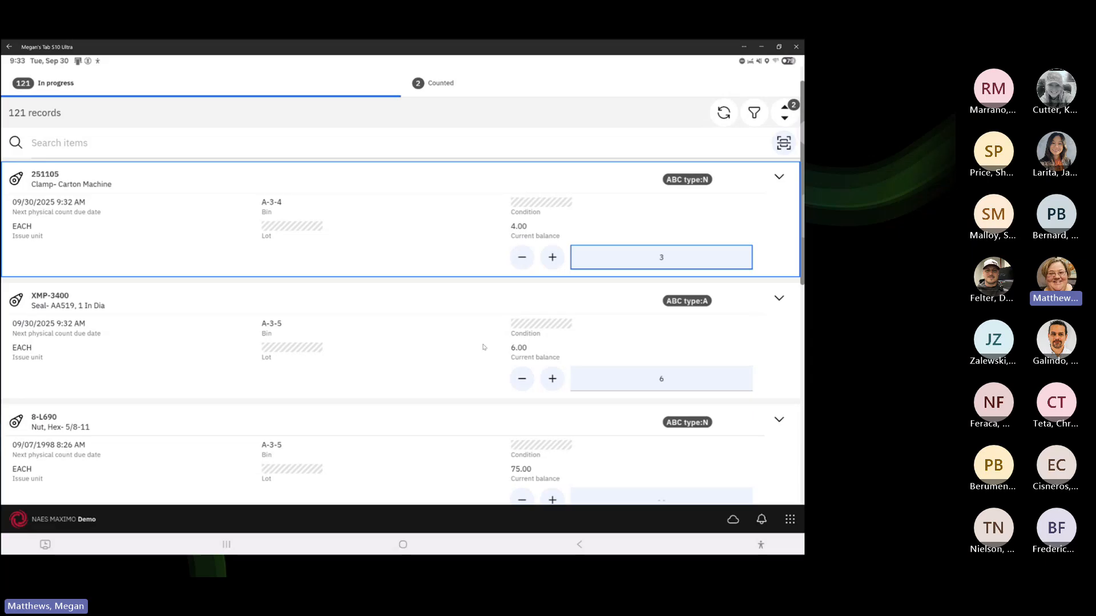
scroll(586, 466, down, 2)
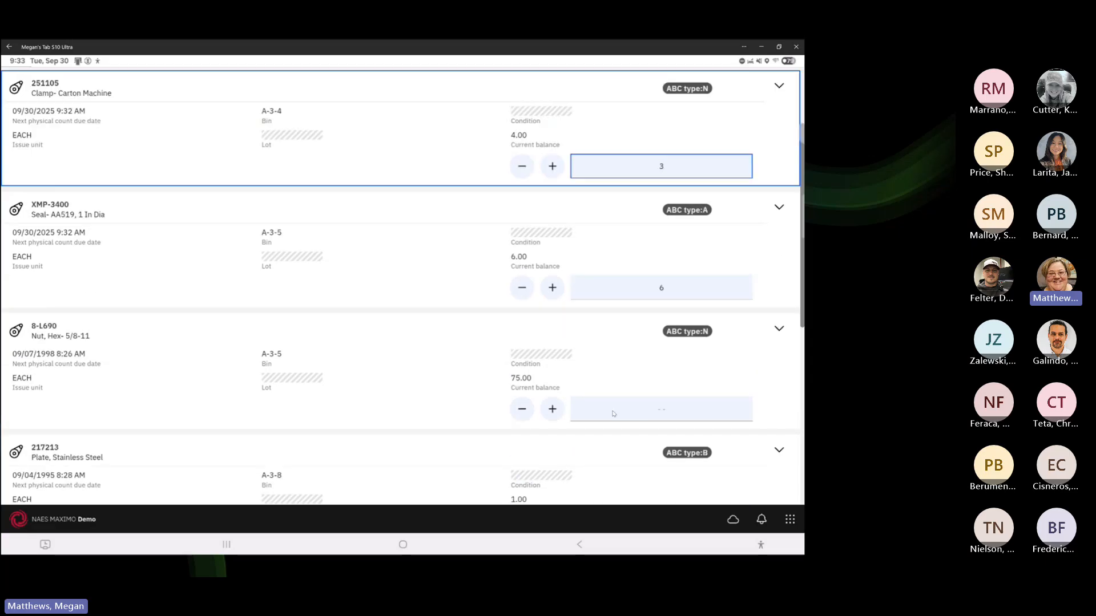
Enter 72 as the physical count for item 8-L690 and save it
click(647, 412)
text(72)
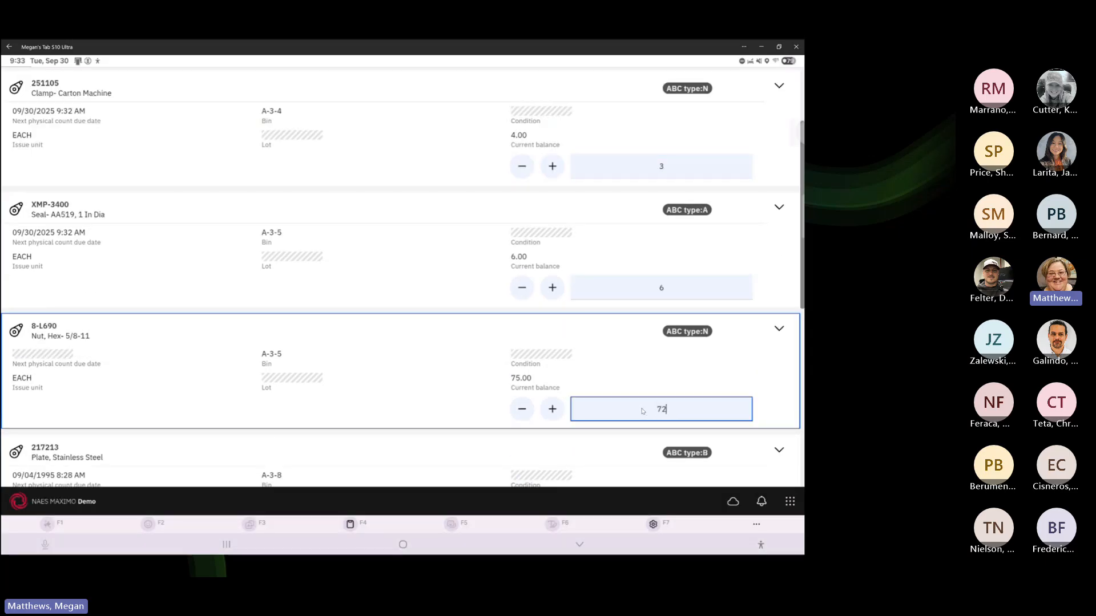
scroll(750, 191, up, 3)
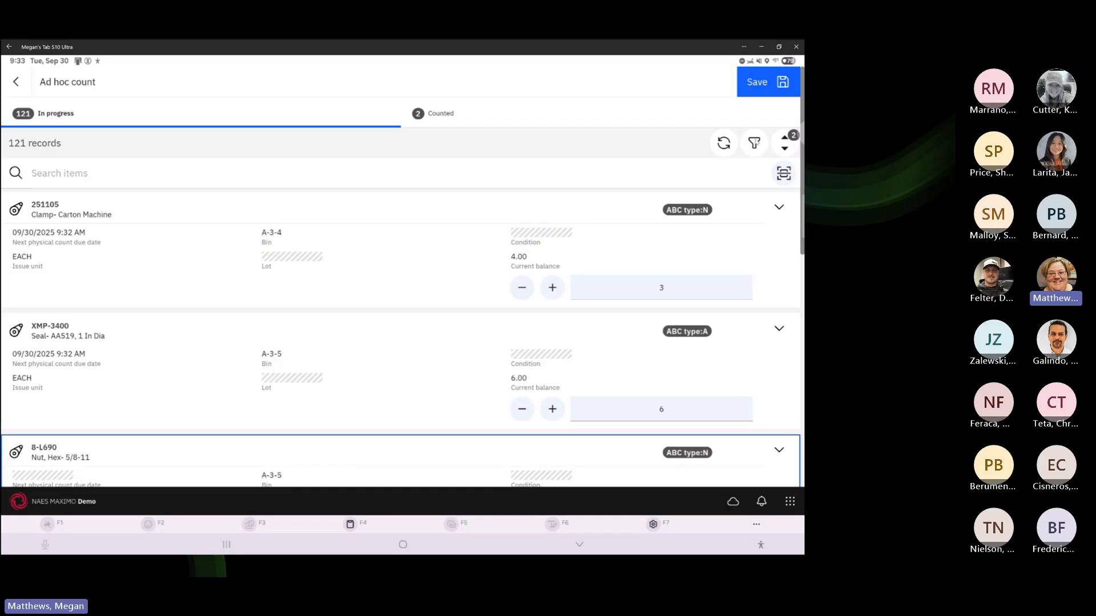
click(764, 84)
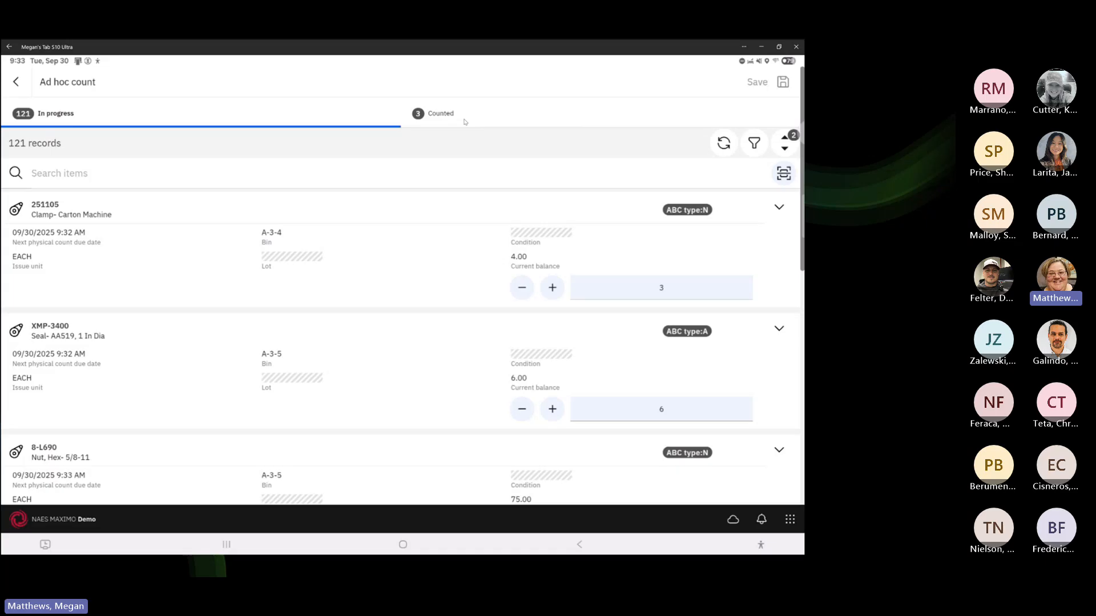
Review the Counted tab listing 8-L690 at 72, 251105 at 3 and XMP-3400 at 6
click(465, 121)
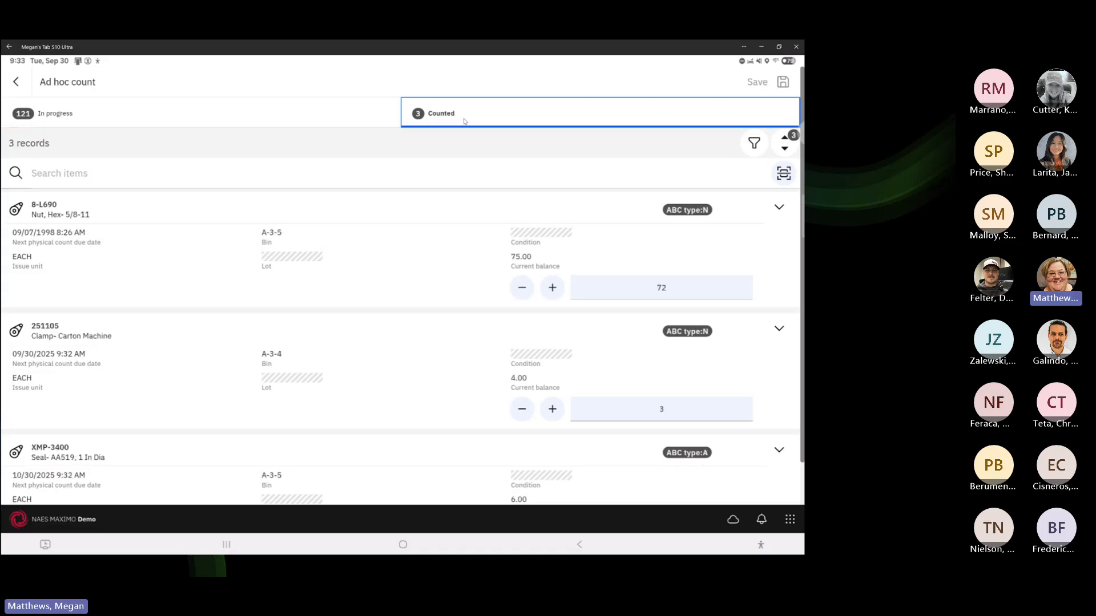
click(359, 119)
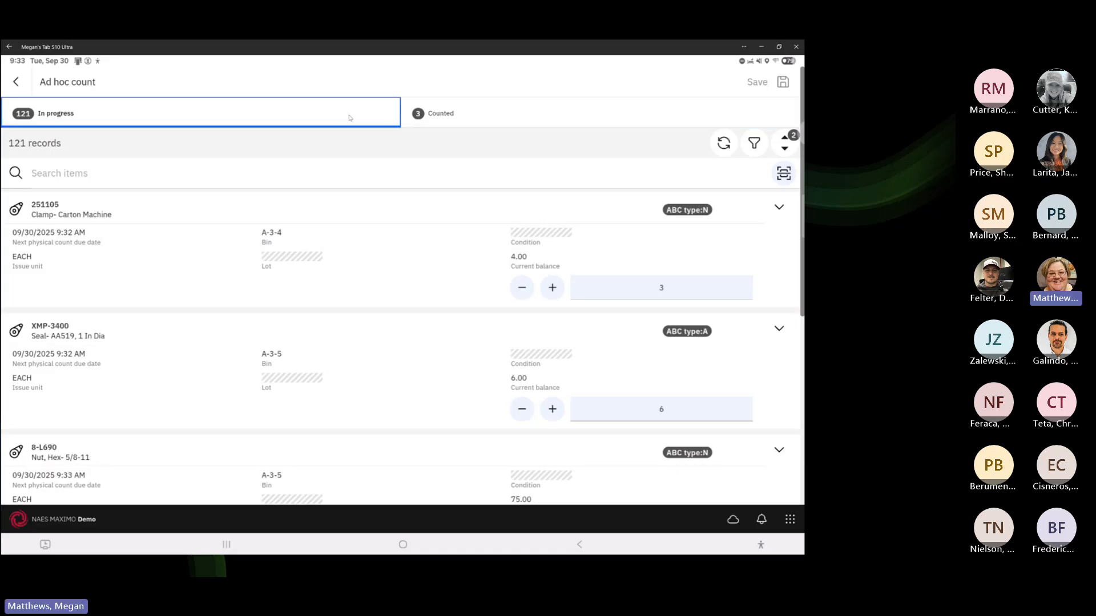
click(451, 115)
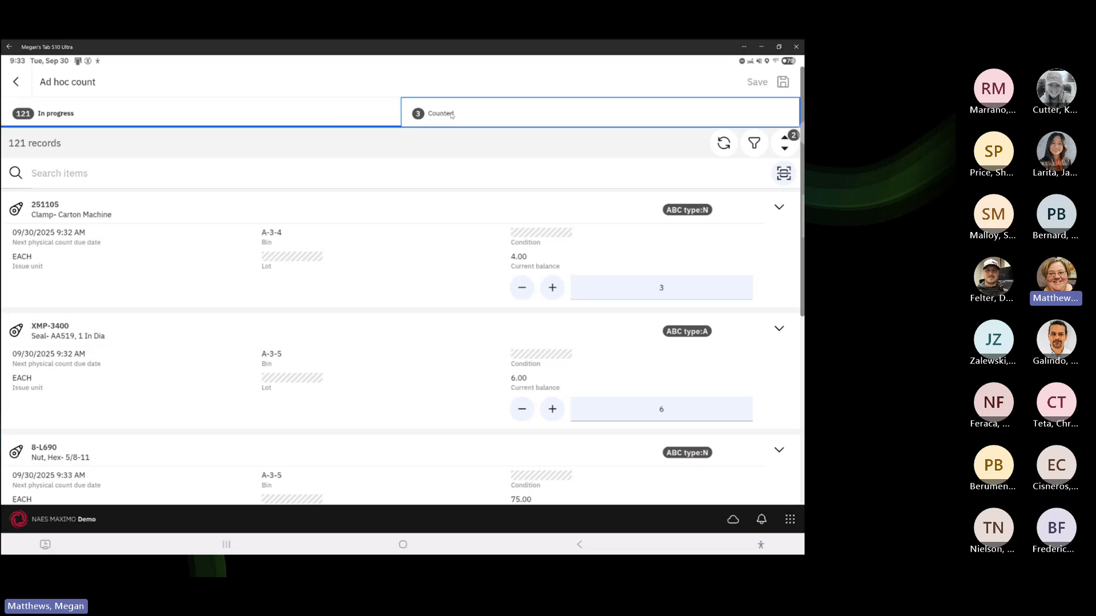
scroll(492, 294, down, 1)
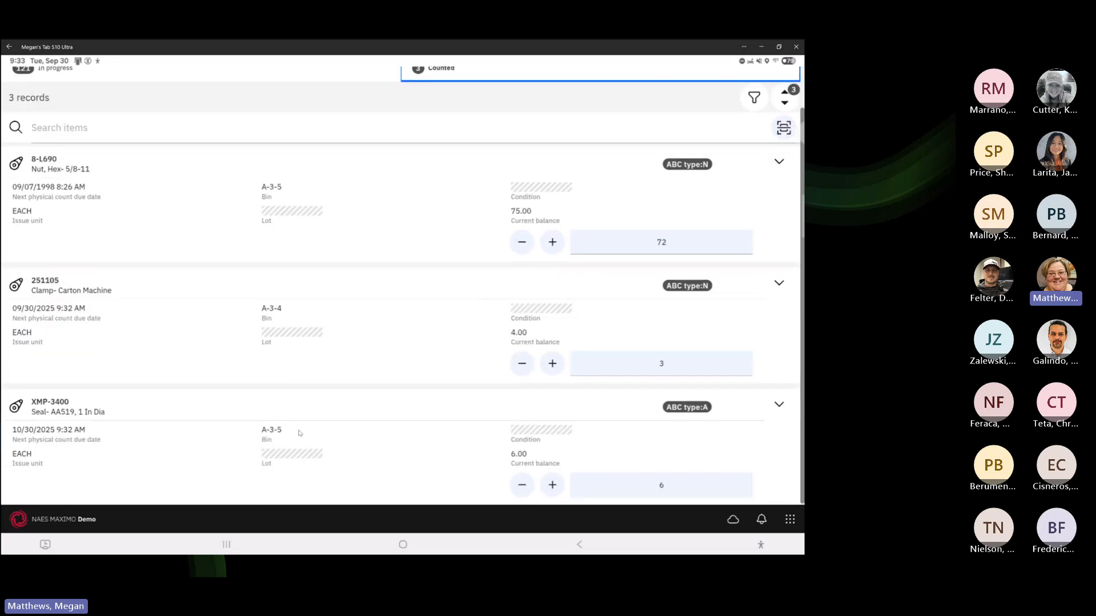
scroll(365, 308, up, 1)
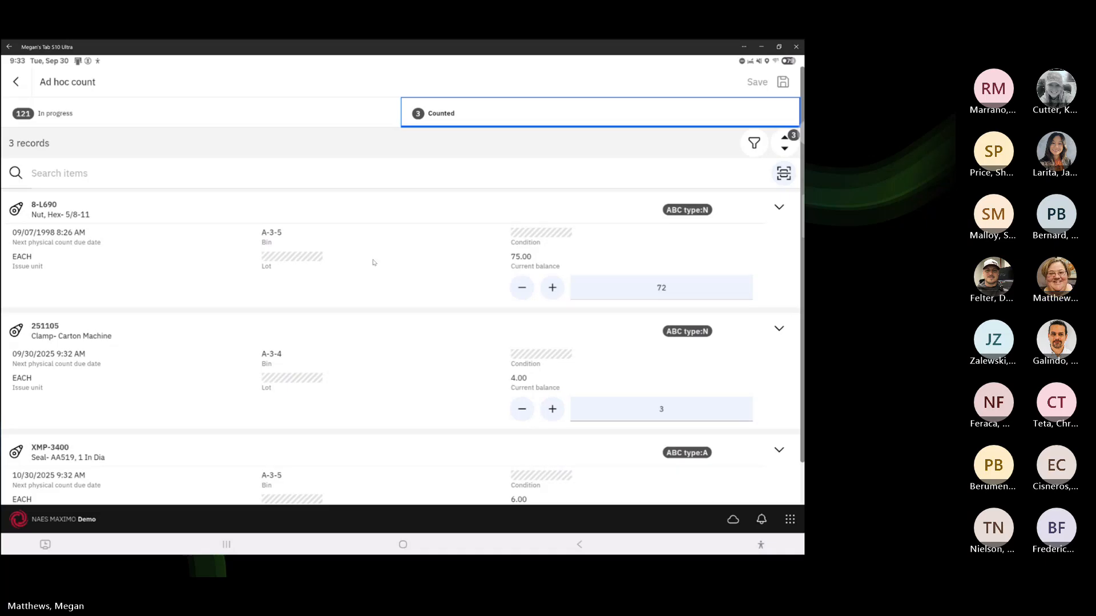
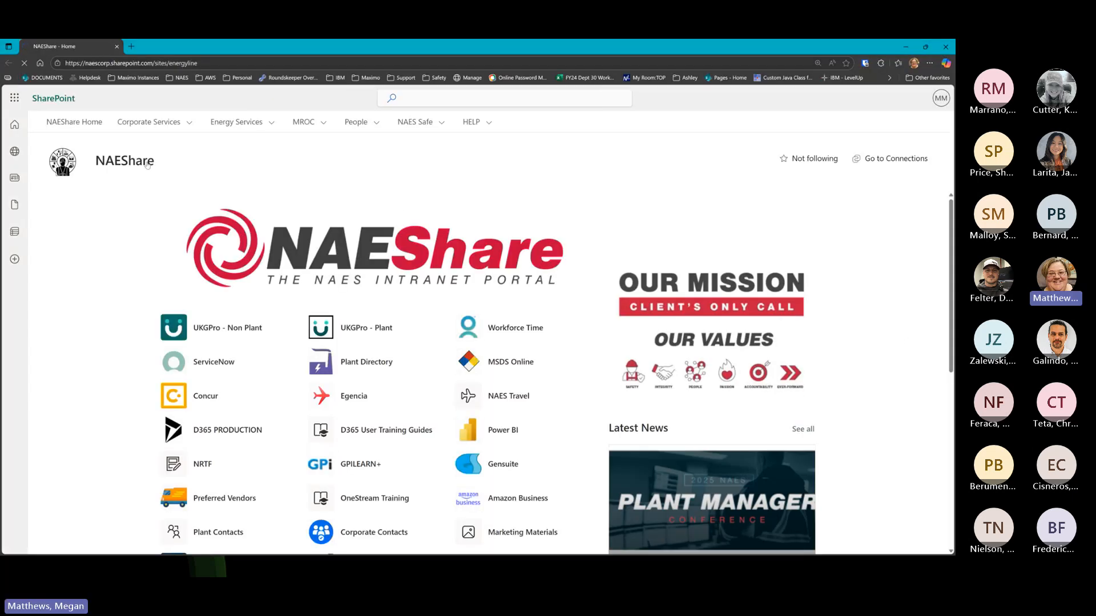
Load the masdev.home.masdemo Maximo demo URL in Edge to reach the MAS Demo sign-in page
click(200, 63)
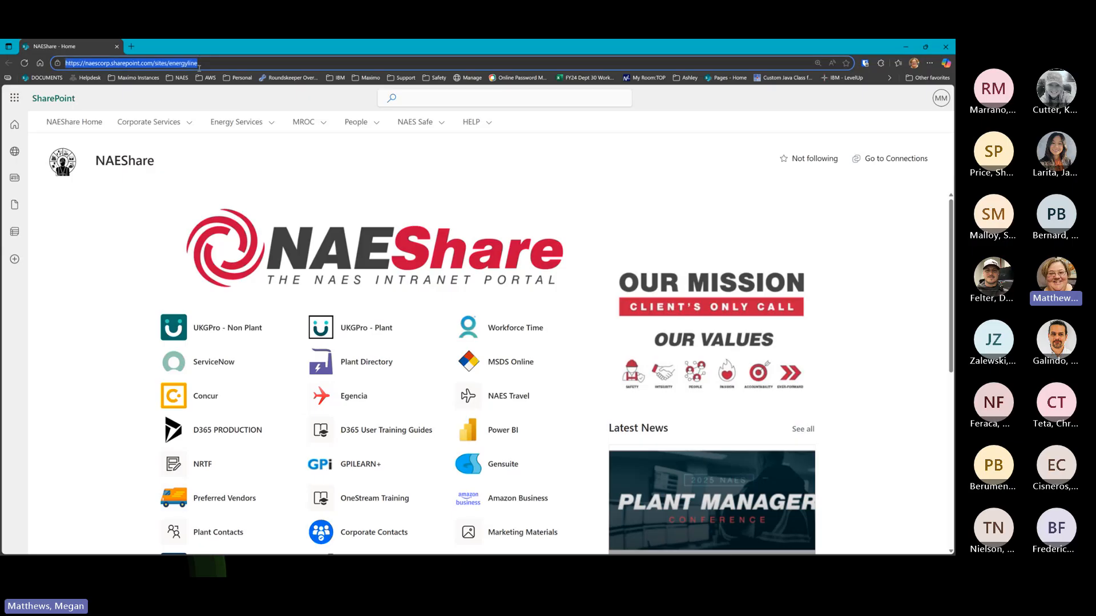
text(http)
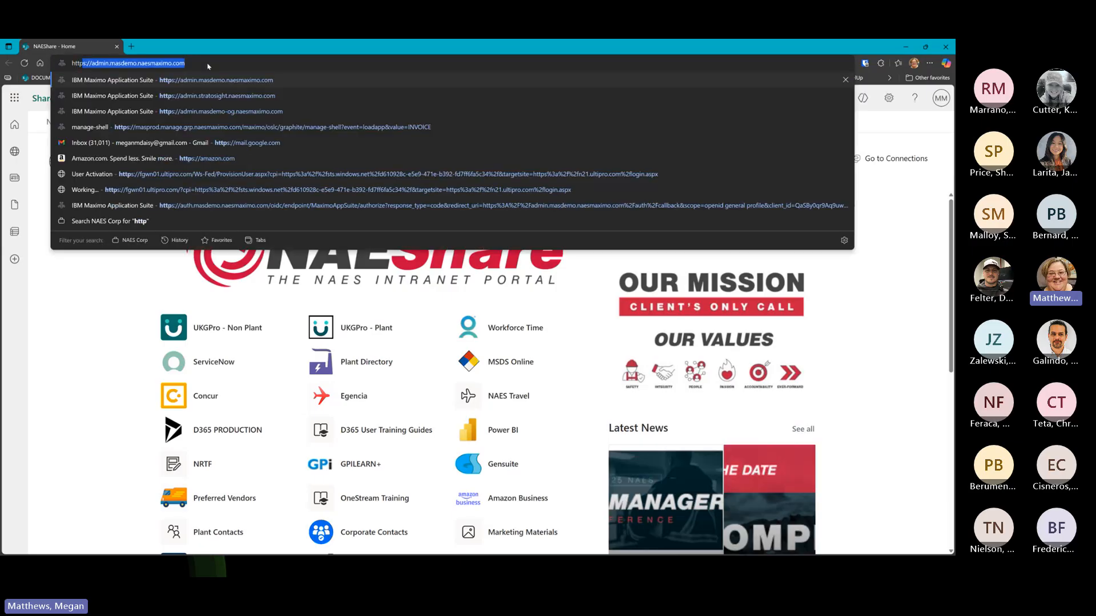
text(s://)
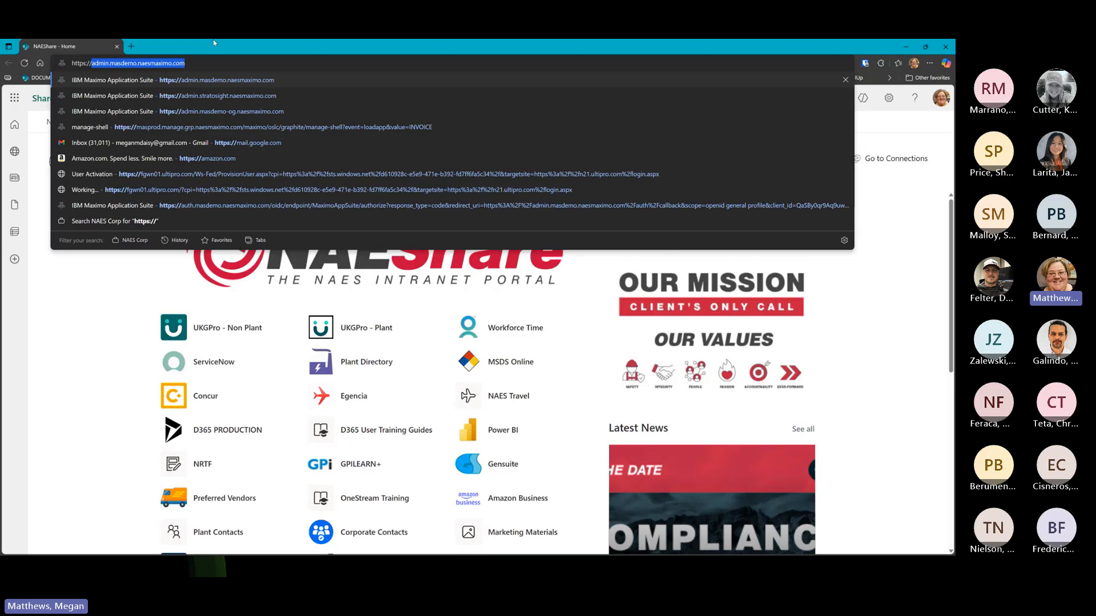
text(masde)
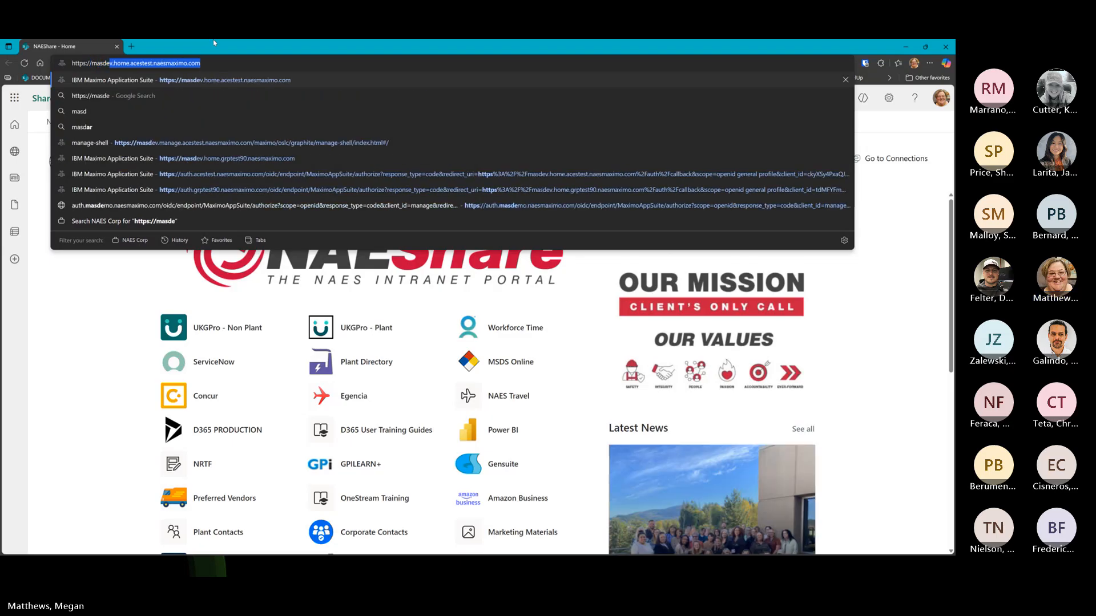
text(v.home.)
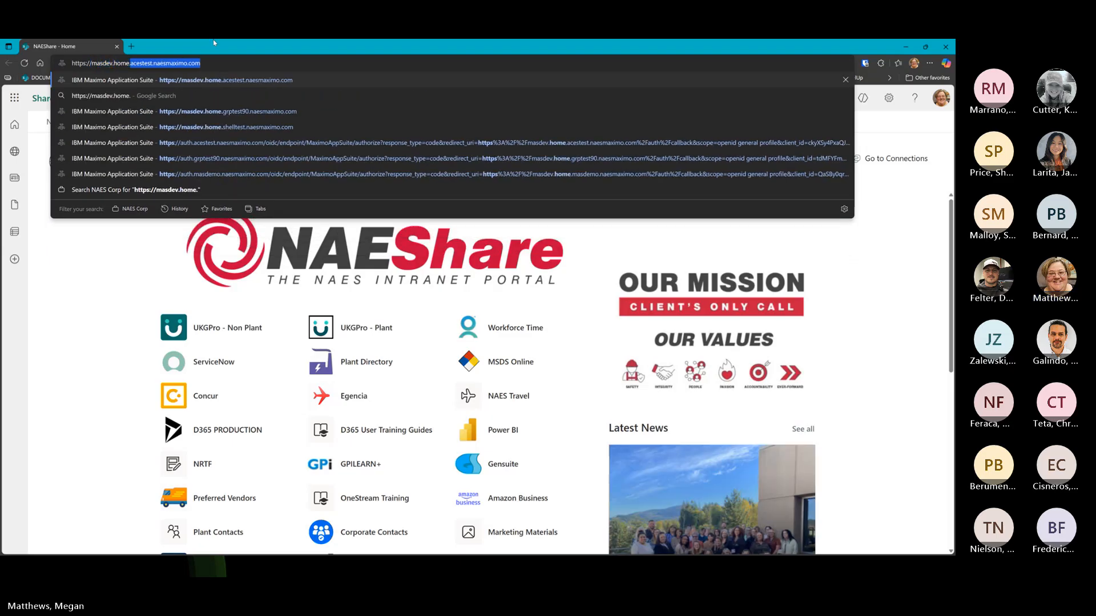
text(masdemo)
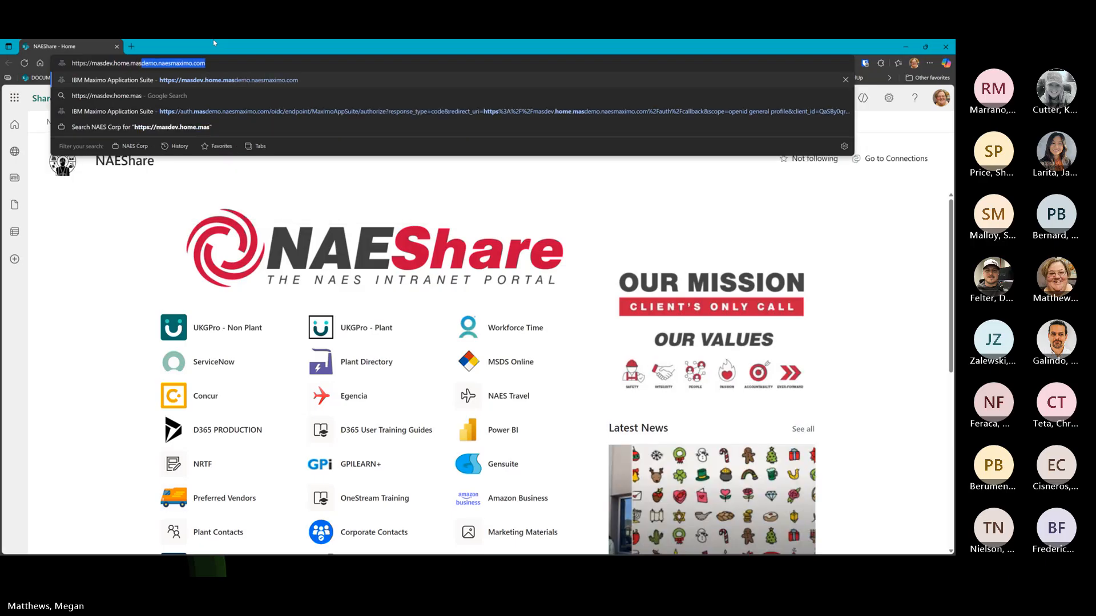
key(Return)
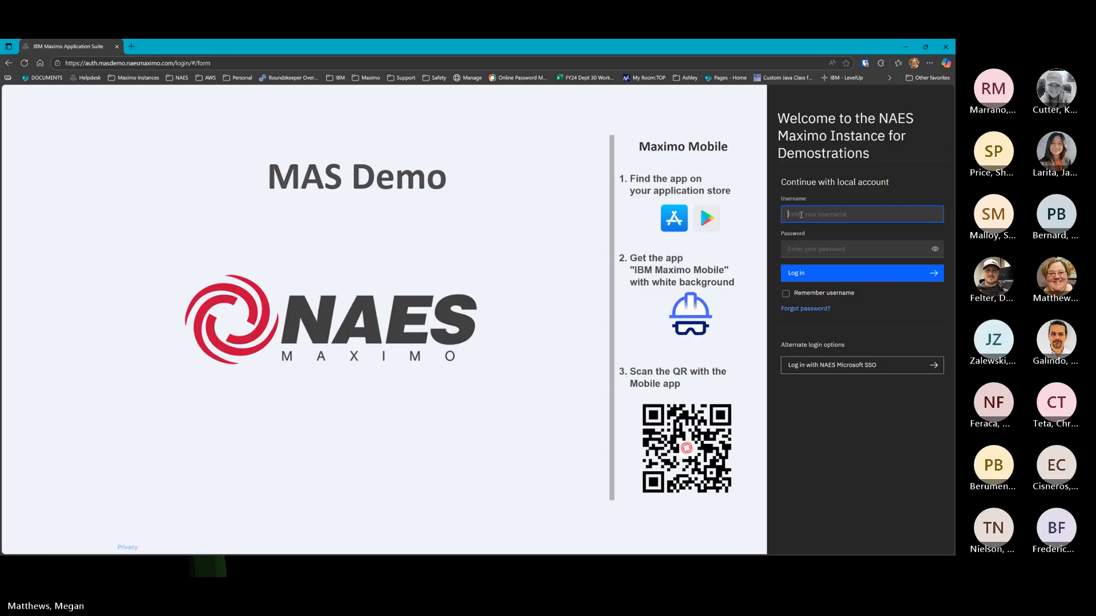
Submit the local demo account's username and password, then select the resulting error text
text(naesmaximo)
key(Tab)
text(•••••••••••)
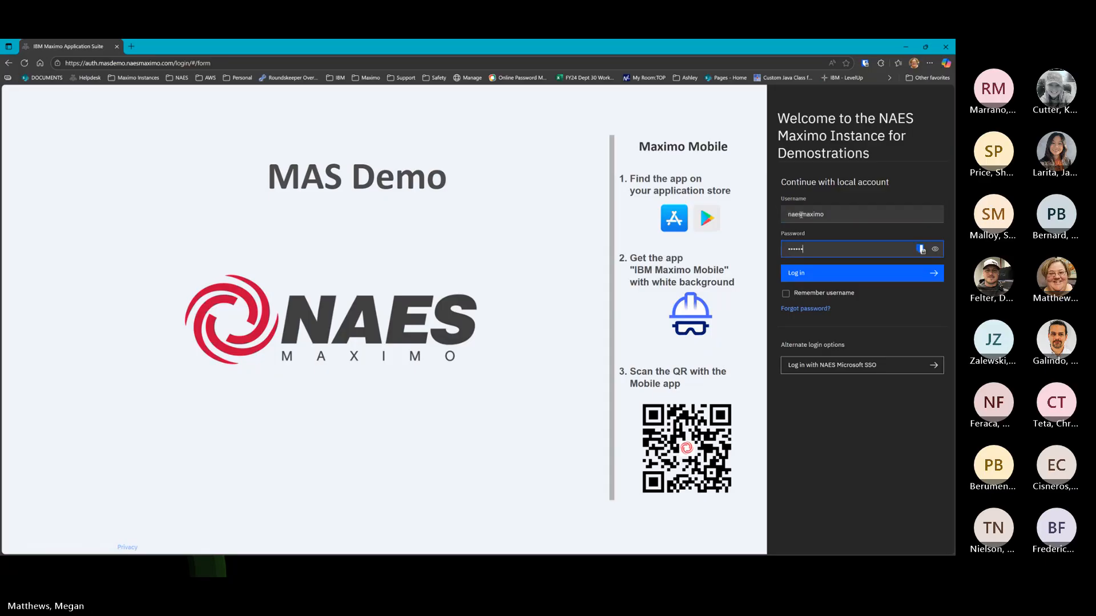
key(Return)
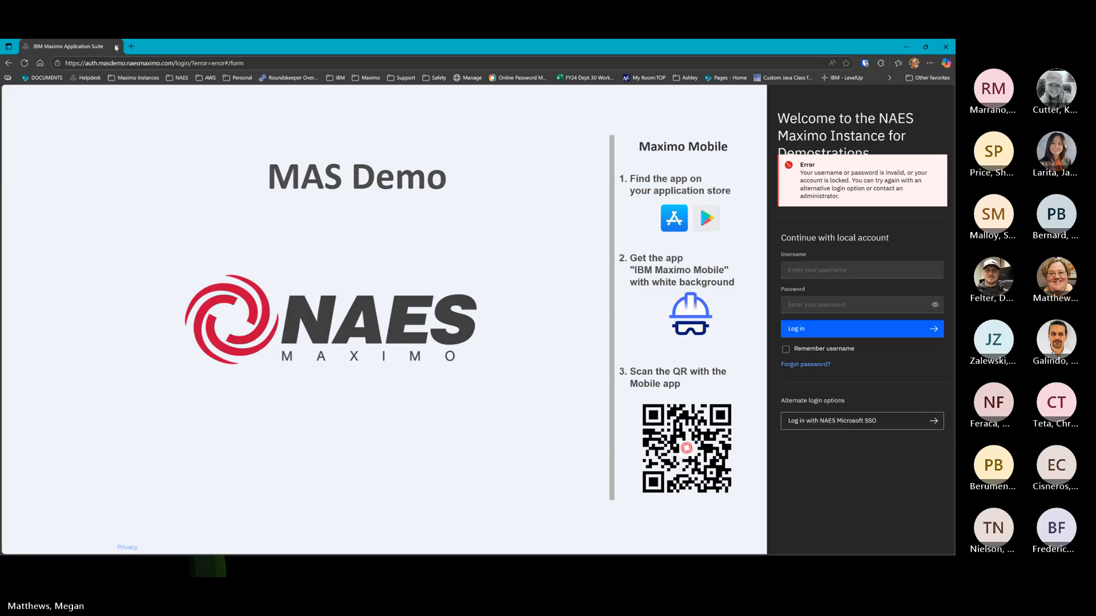
click(131, 47)
drag(146, 48, 955, 224)
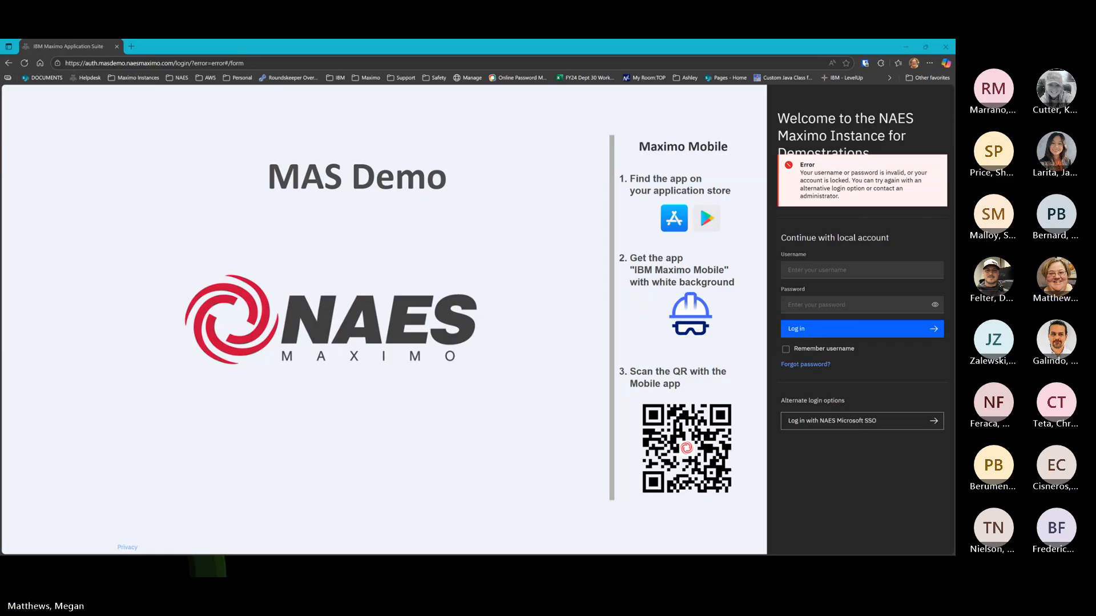
Re-enter the account password and username and sign in again
click(816, 304)
key(ctrl+v)
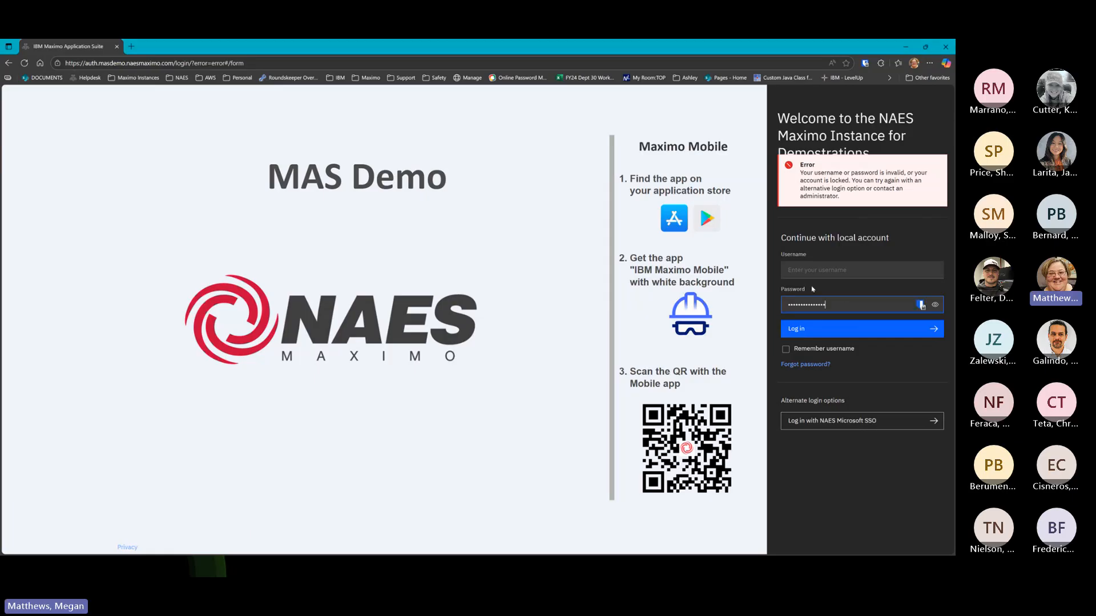
click(807, 272)
text(naesm)
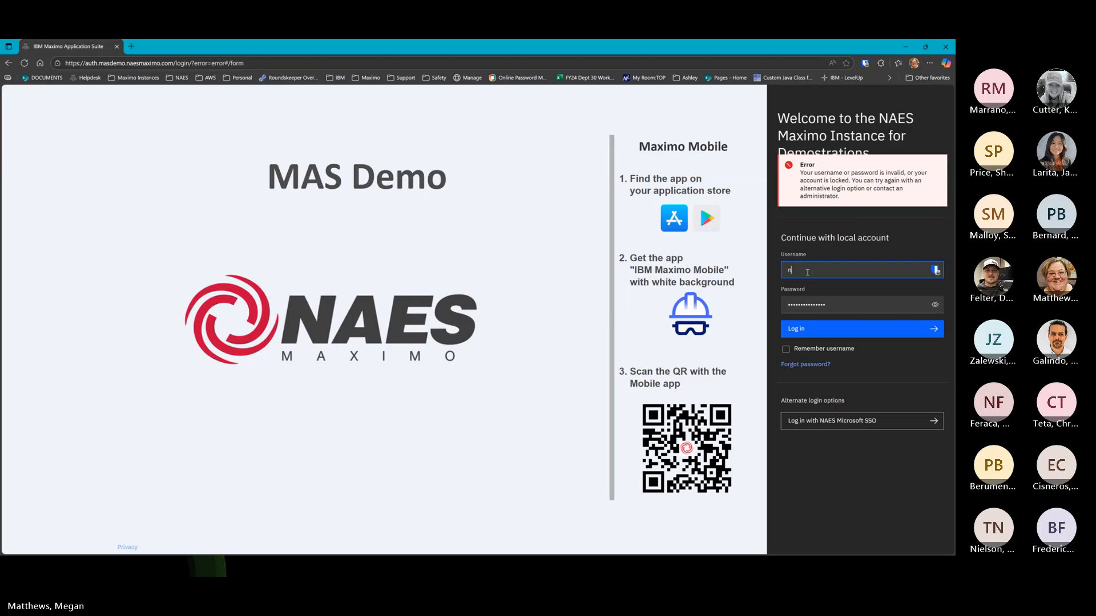
text(aximo)
key(Return)
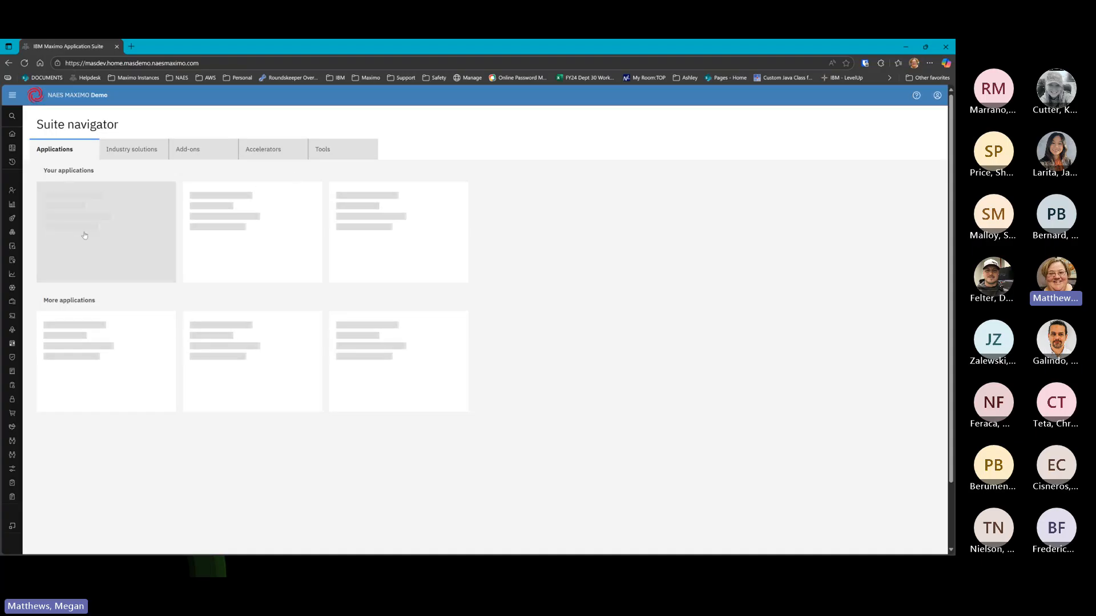
Open Count Books from the Inventory group in the side navigation
mouse_move(17, 258)
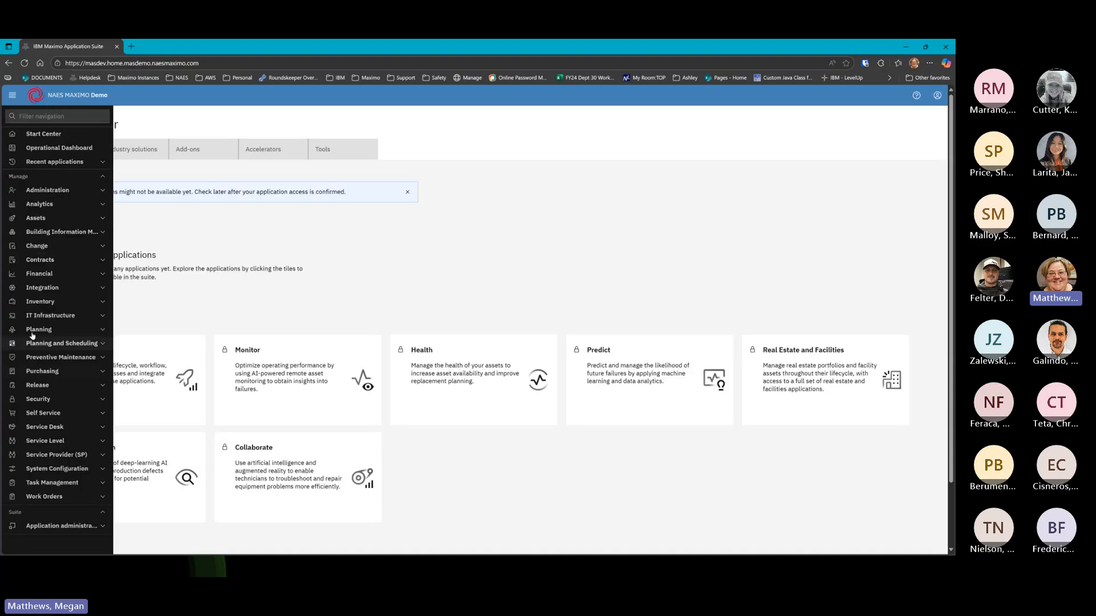
click(35, 301)
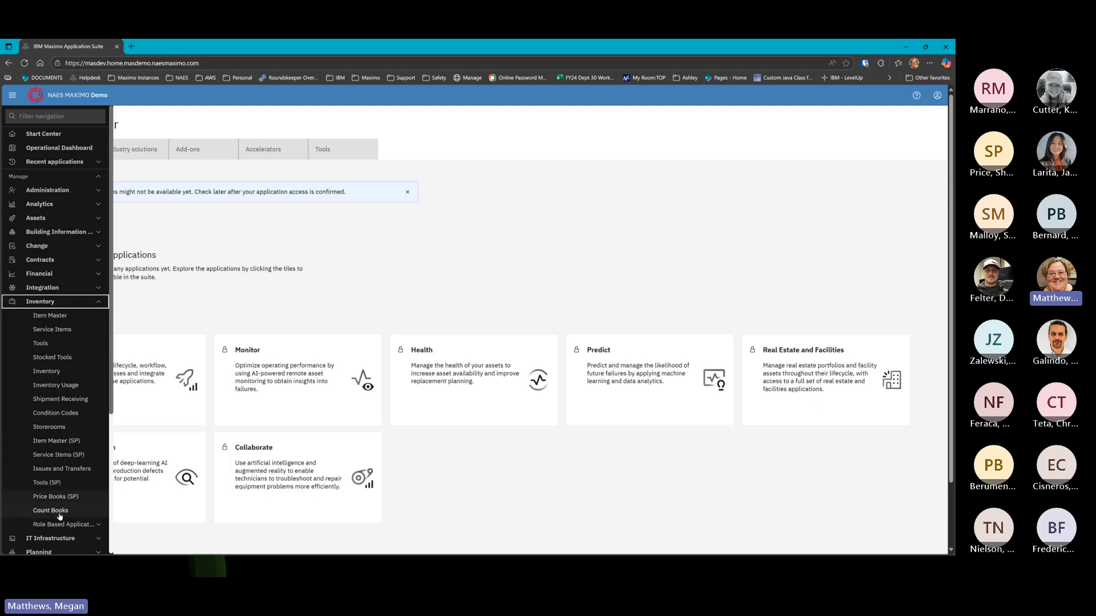
click(57, 510)
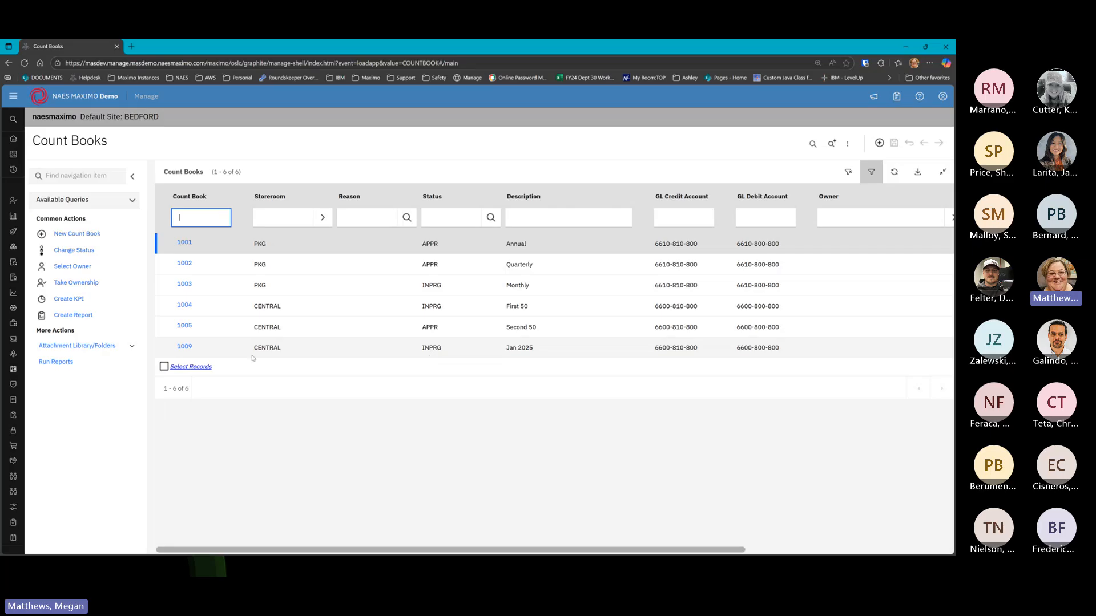
Open count book 1009, glance at its lines, and return to its main details
click(188, 349)
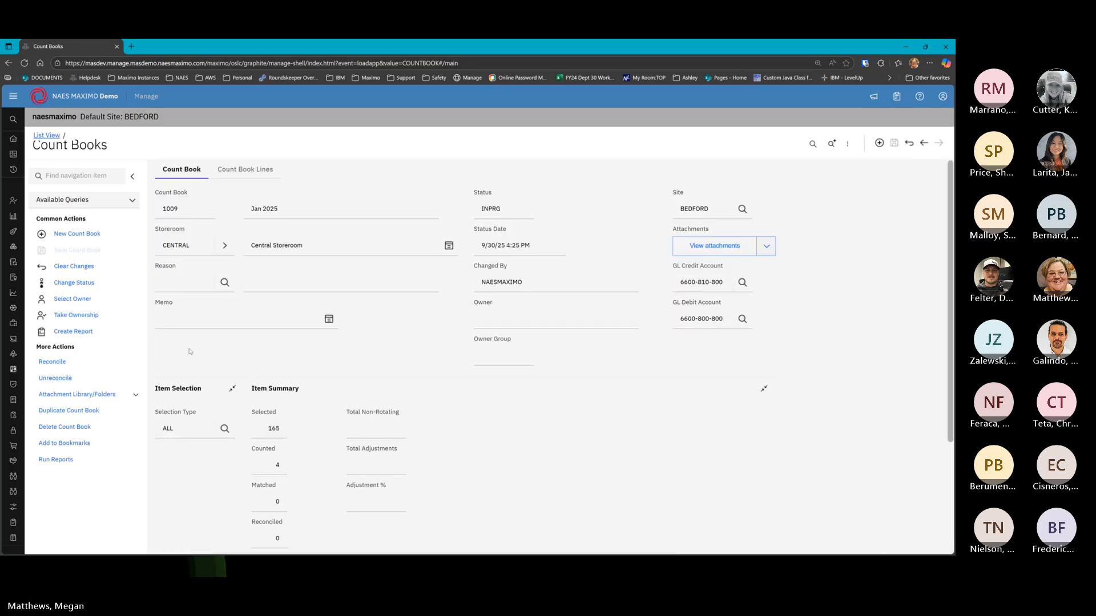
click(246, 171)
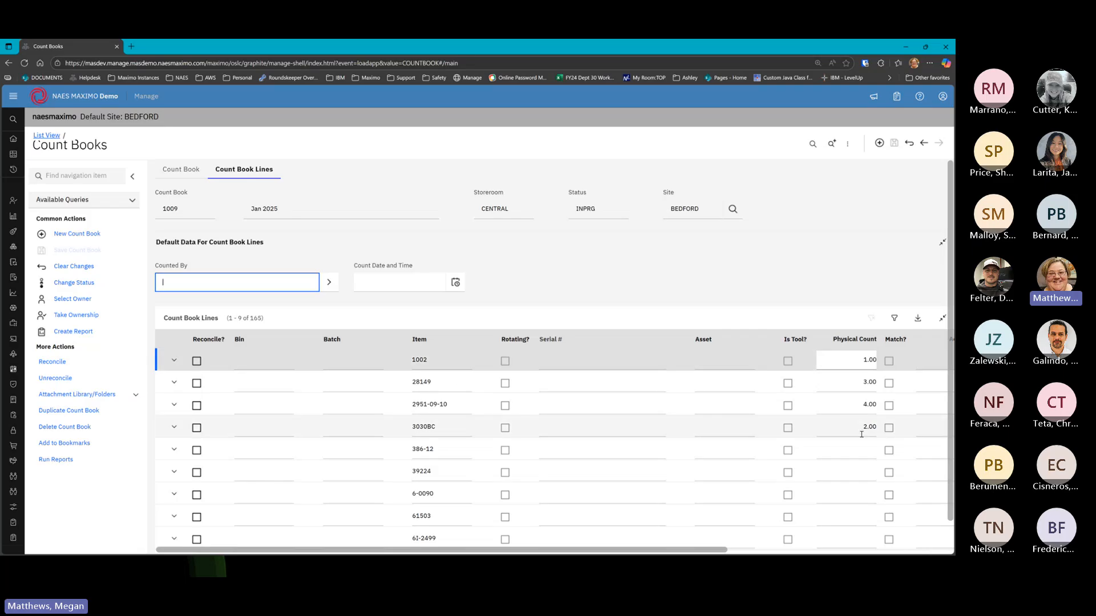
click(189, 174)
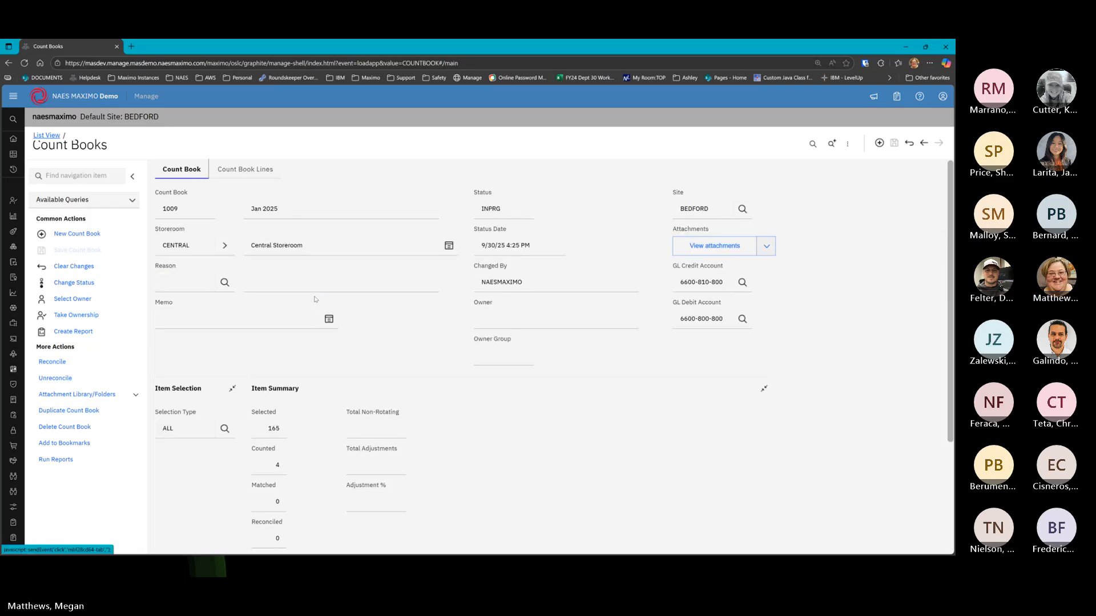
scroll(409, 343, down, 3)
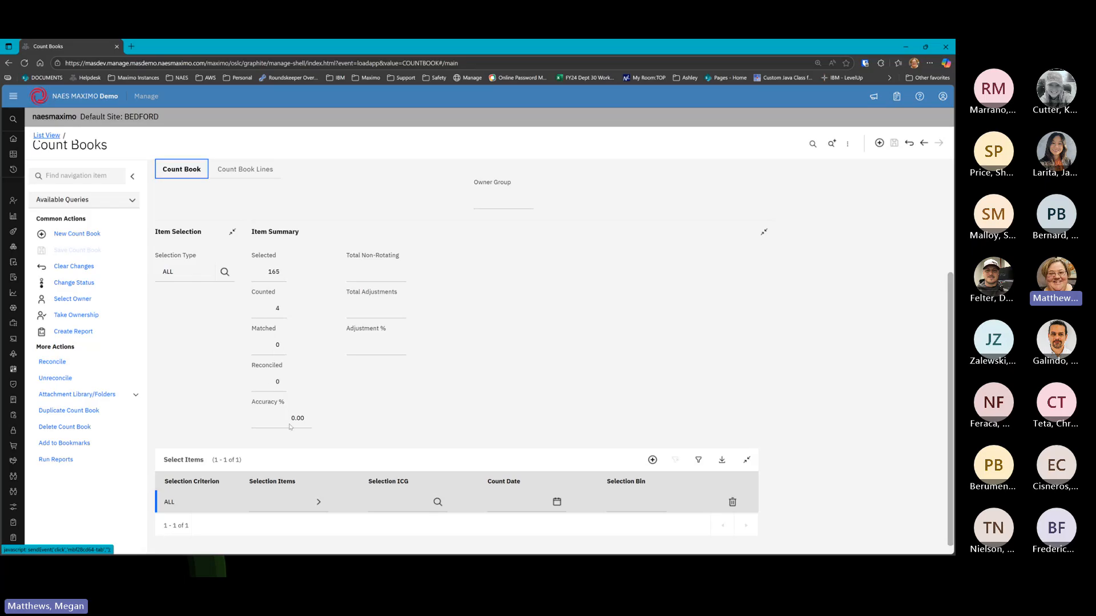
scroll(598, 206, up, 3)
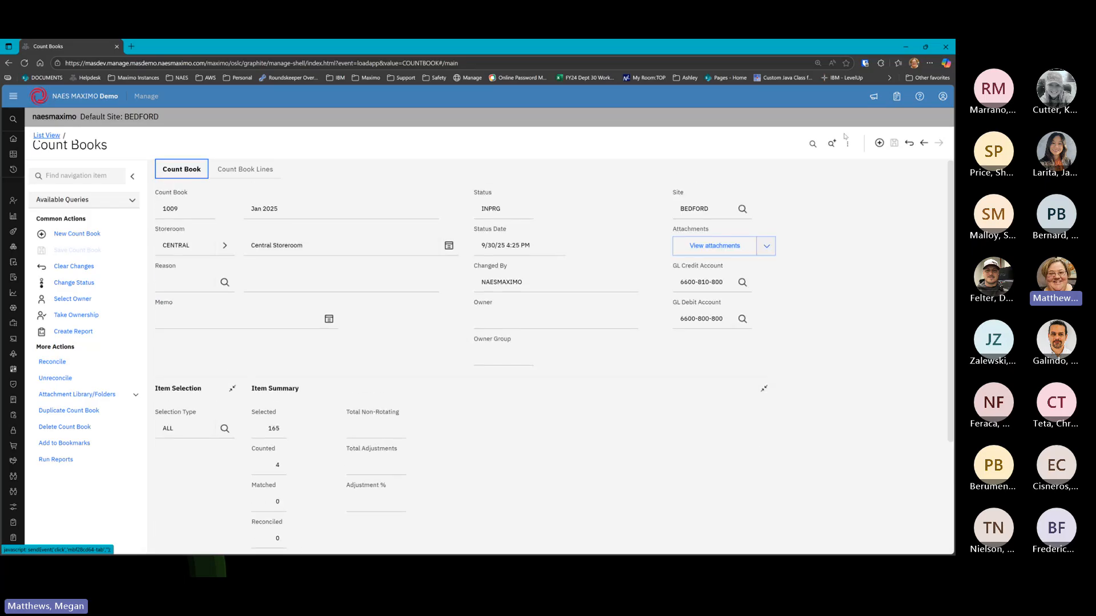
Step back to count book 1004 'First 50' and review its header details
click(924, 143)
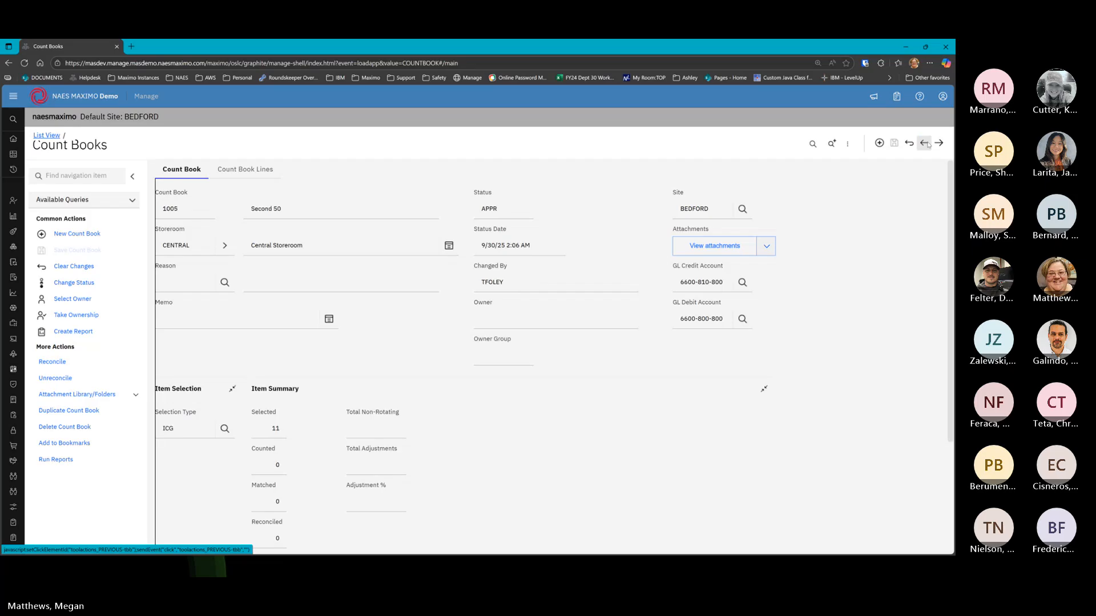
scroll(601, 332, down, 3)
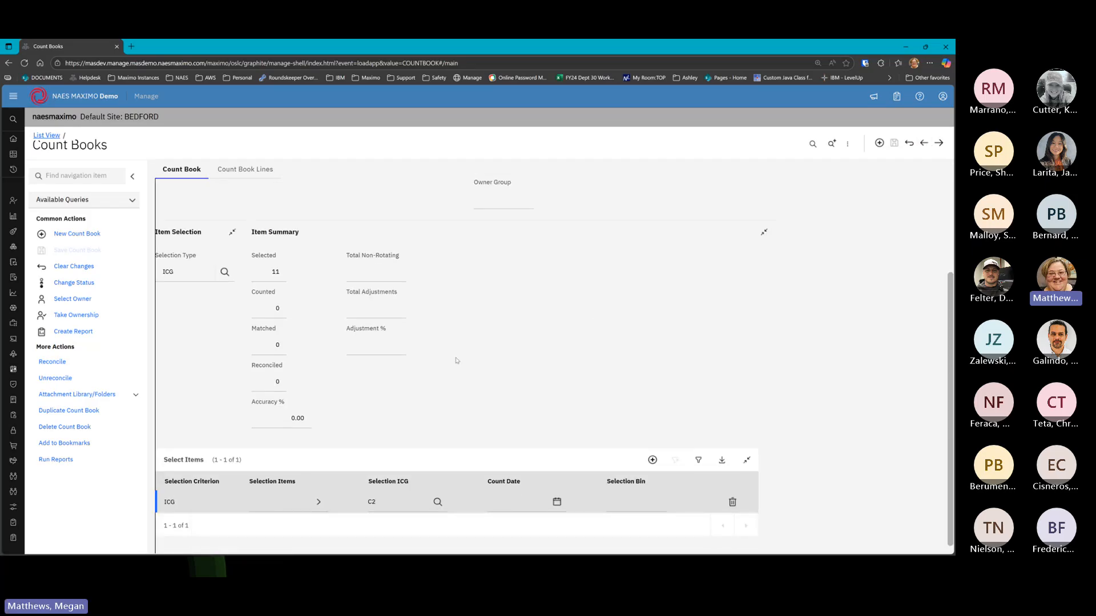
scroll(575, 281, up, 3)
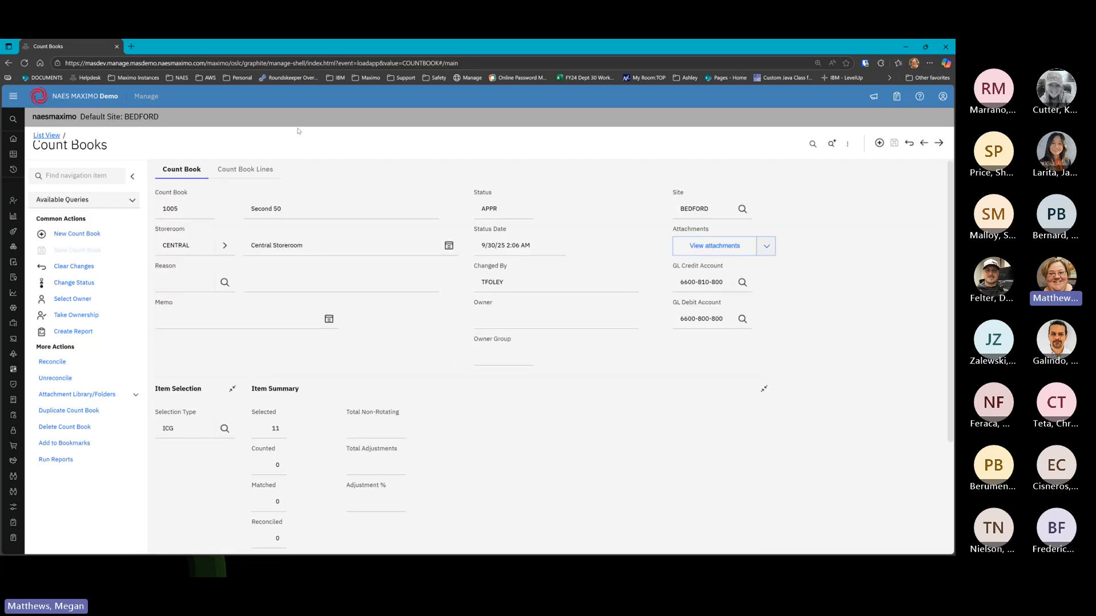
click(923, 143)
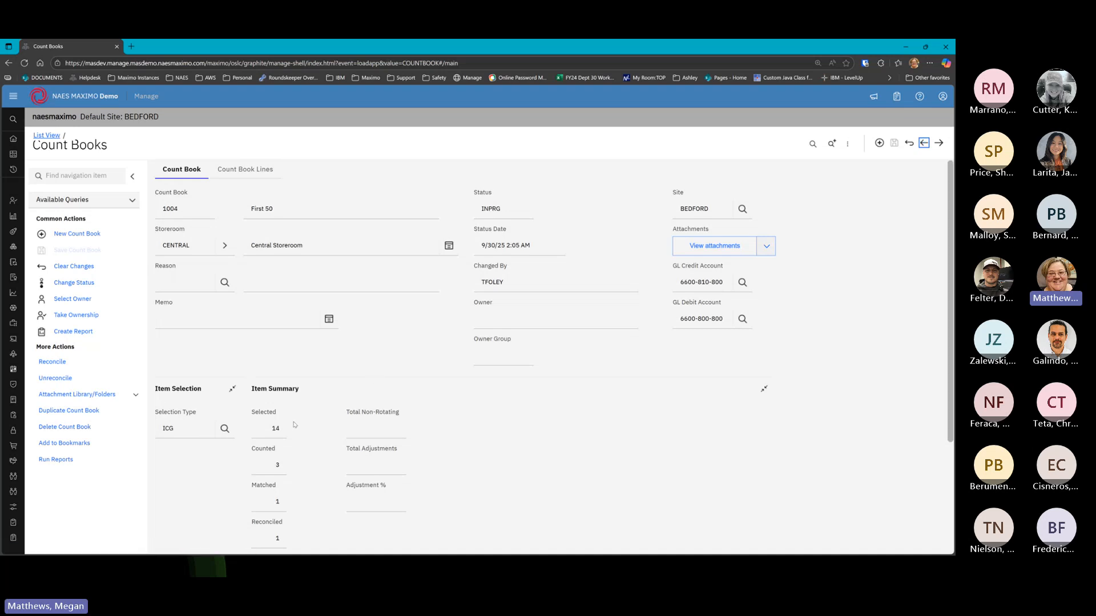
scroll(277, 473, down, 2)
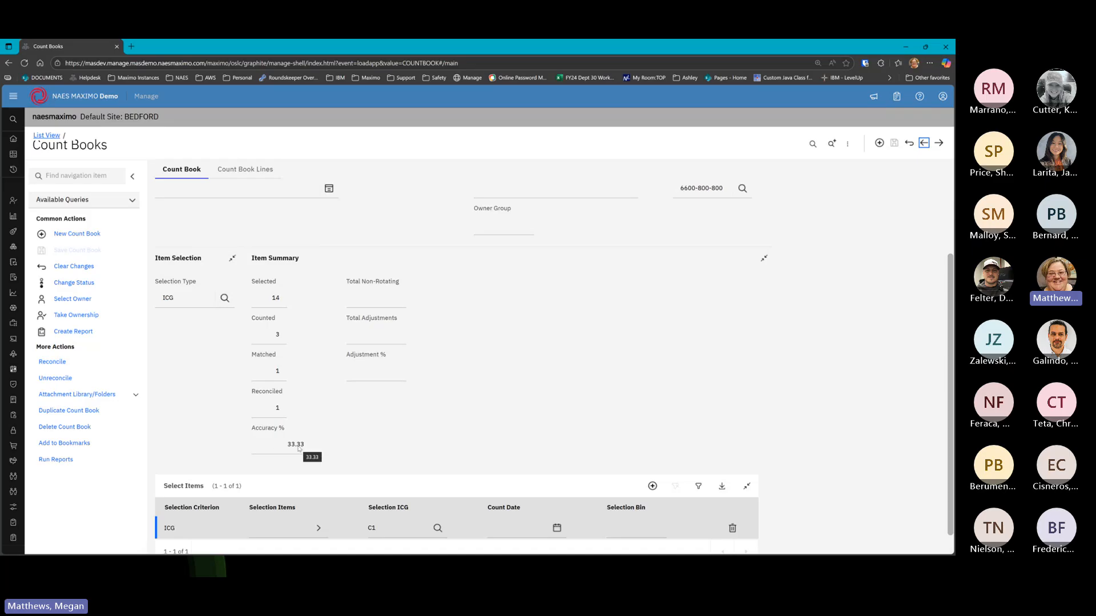
scroll(301, 437, down, 1)
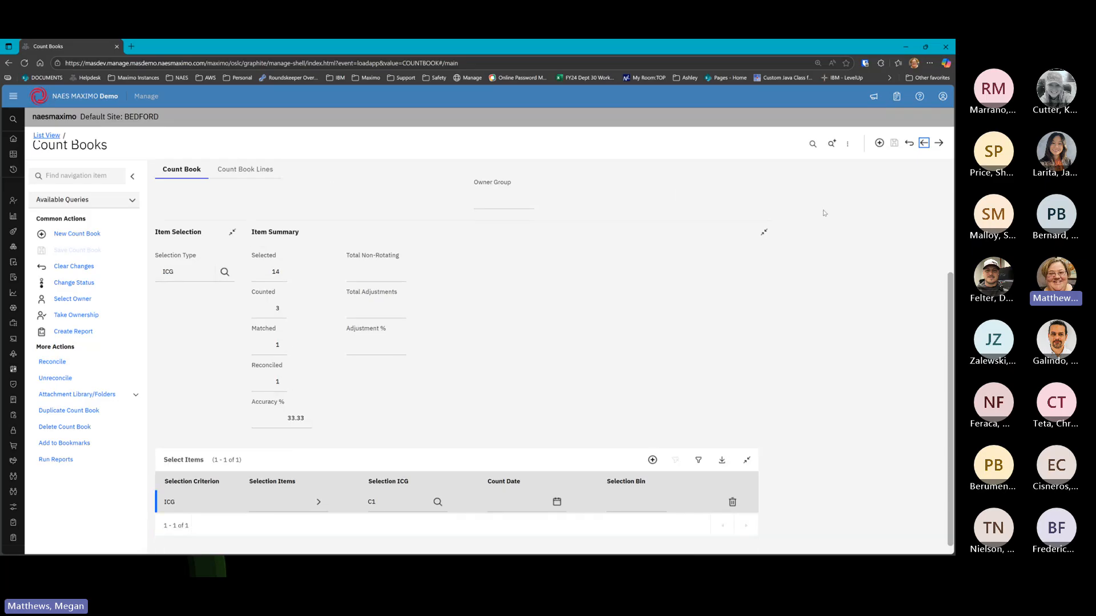
scroll(573, 203, up, 3)
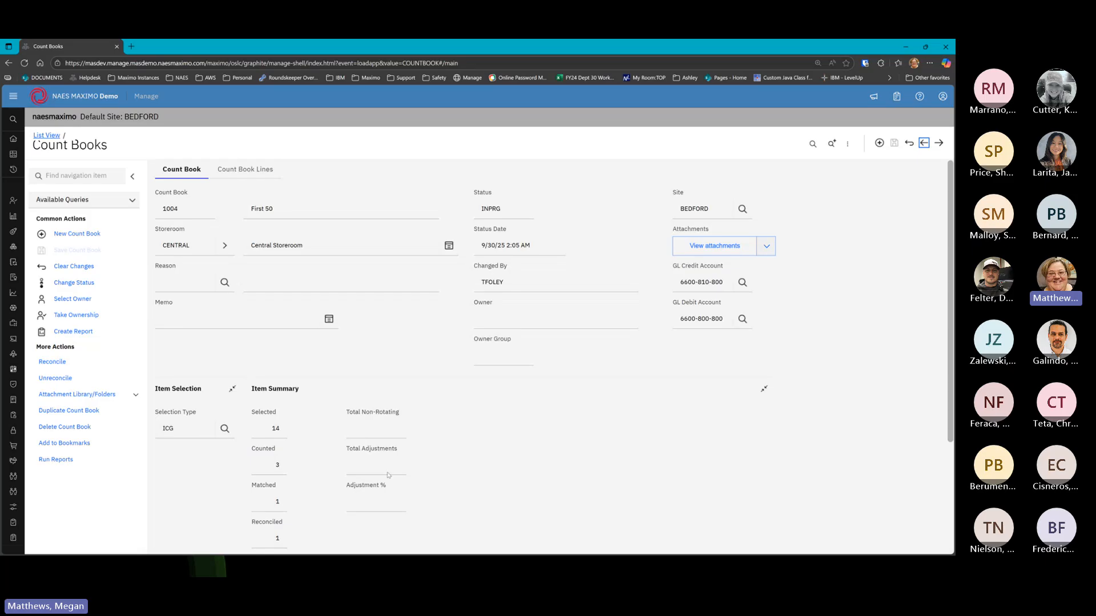
Enter physical counts 5, 7 and 8 on the first three count book lines and save
click(245, 170)
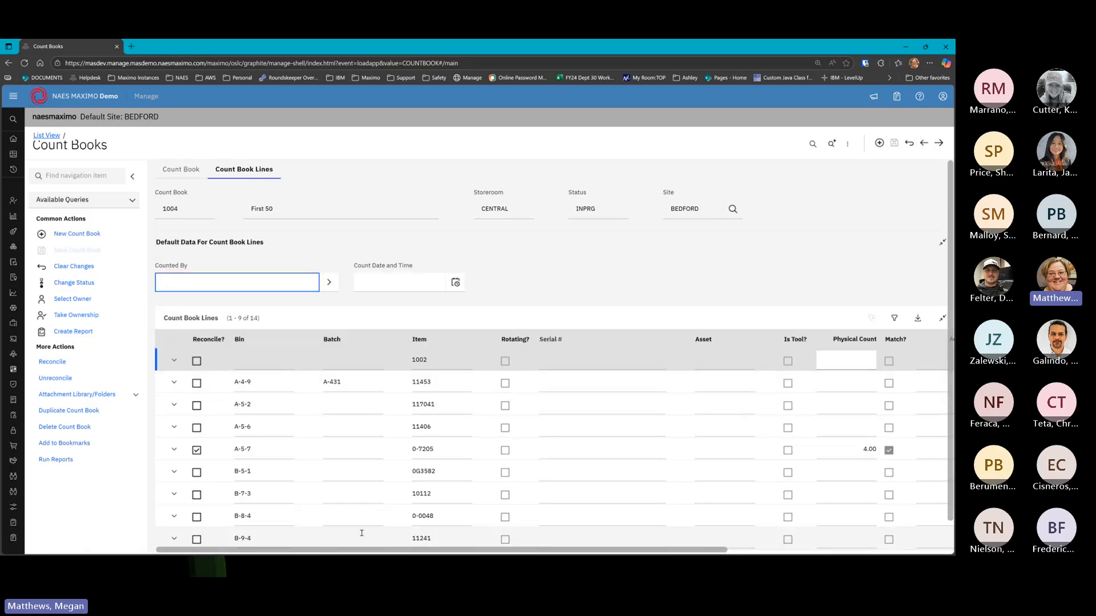
scroll(571, 519, right, 5)
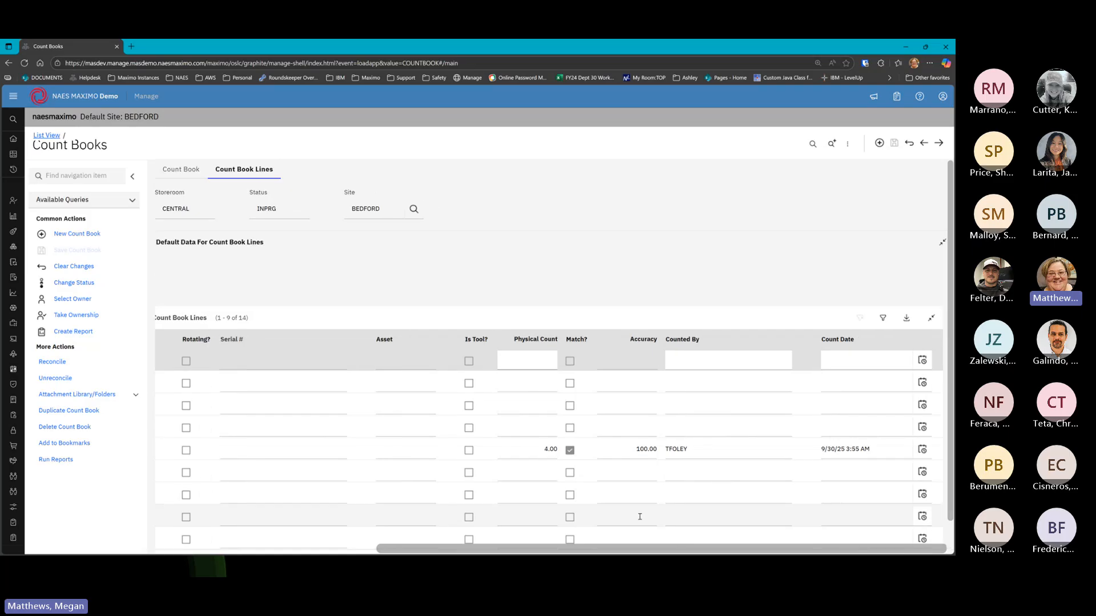
click(542, 364)
text(5)
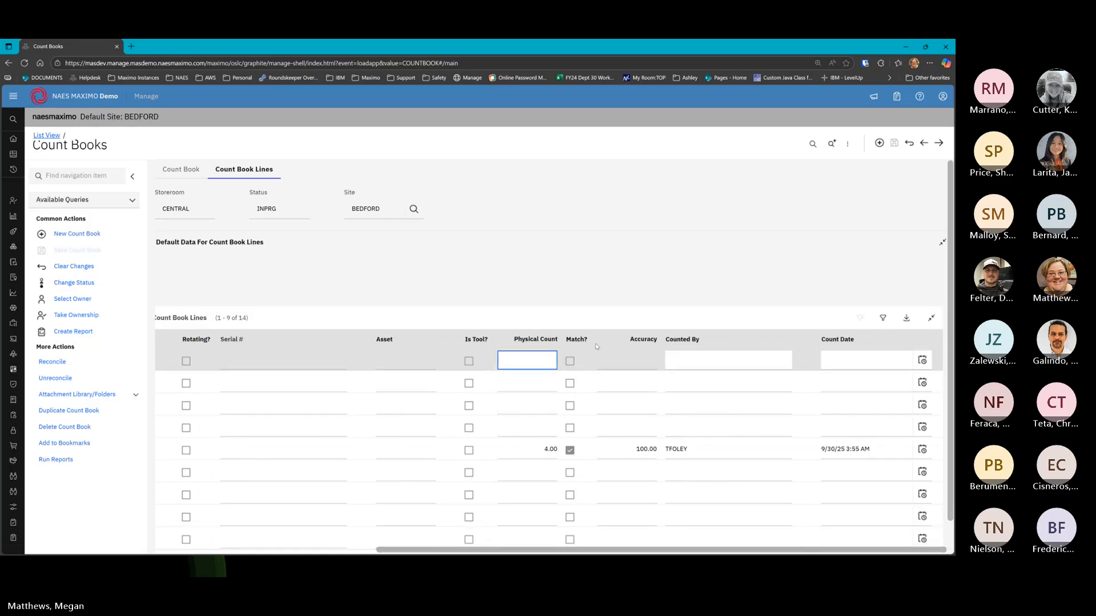
click(542, 383)
text(7)
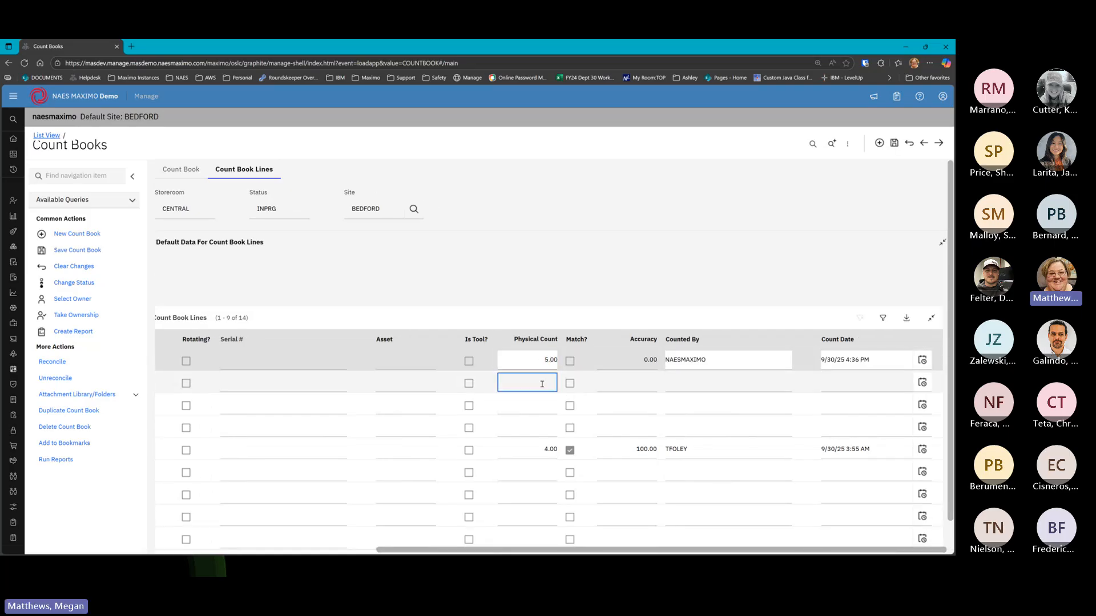
click(540, 406)
text(8)
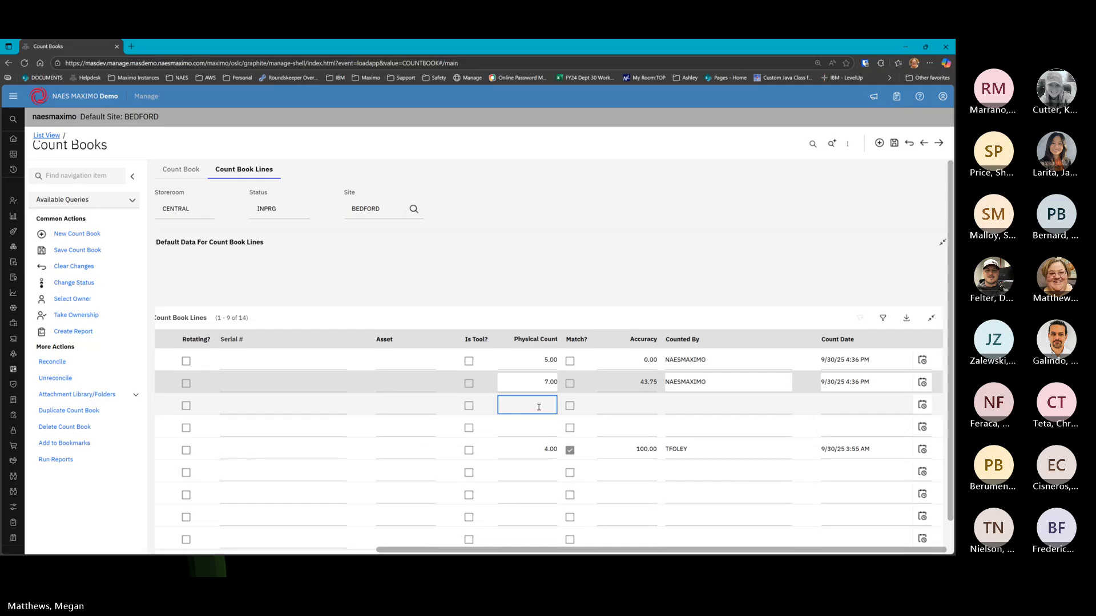
click(894, 143)
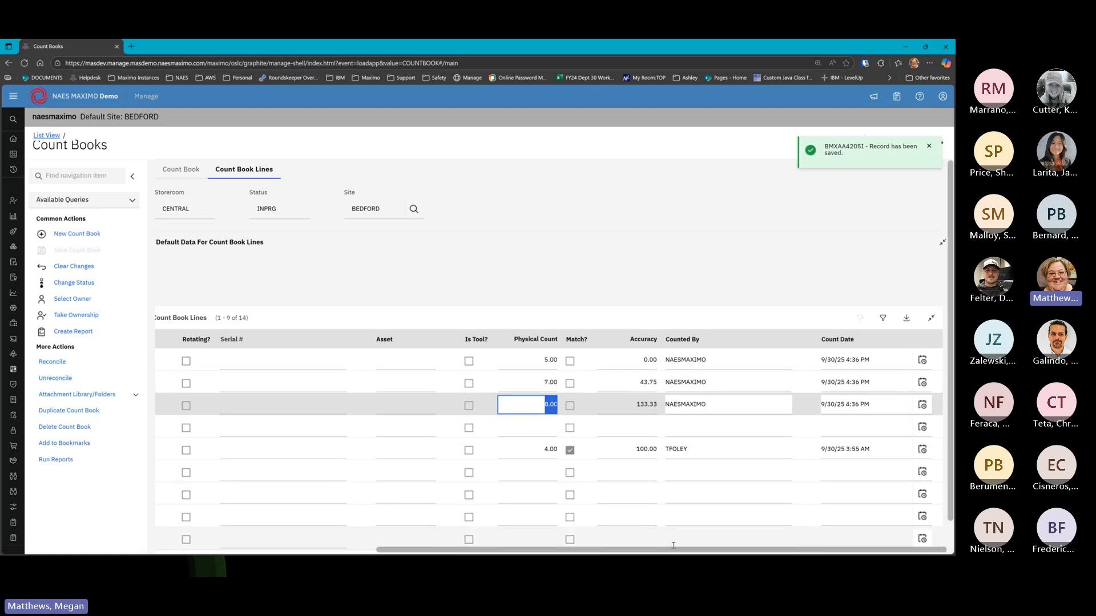
Scroll the lines table and dismiss the slideshow overlay to return to the count book
drag(672, 551, 565, 551)
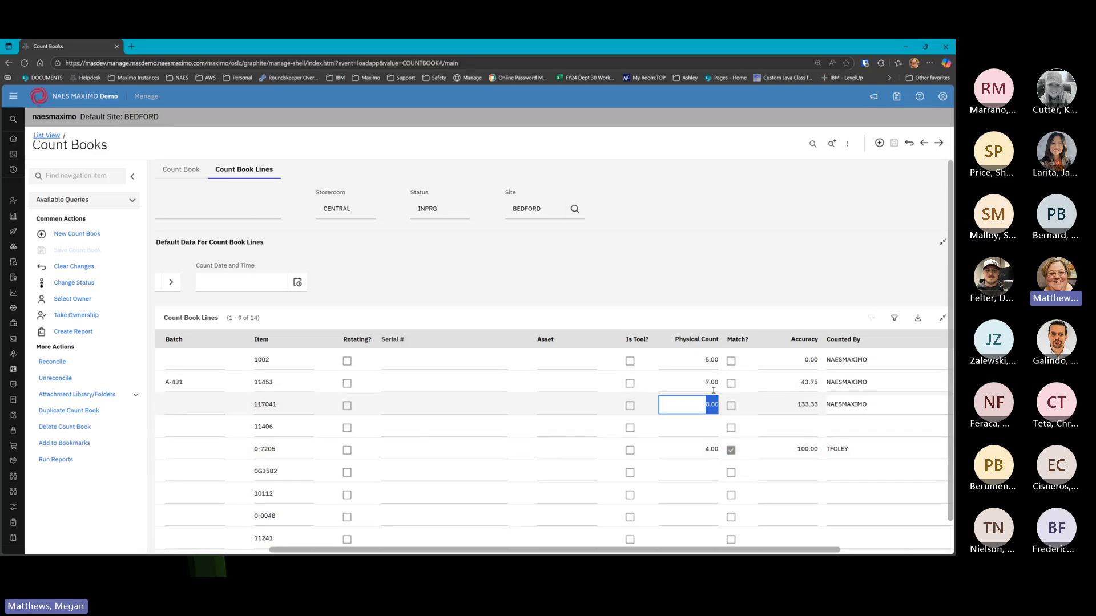
drag(707, 550, 712, 554)
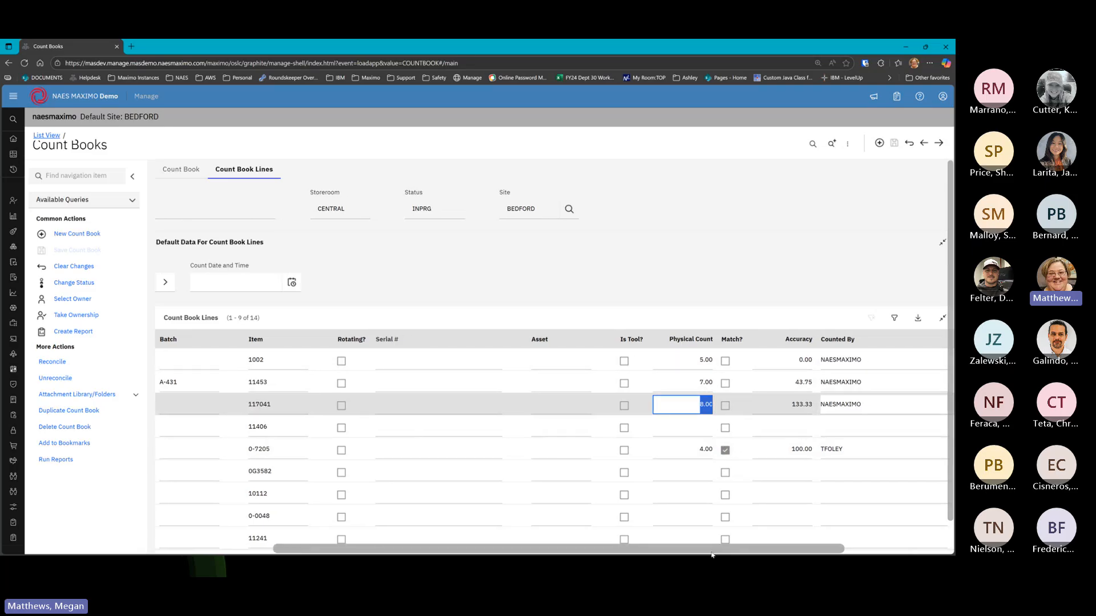
click(711, 555)
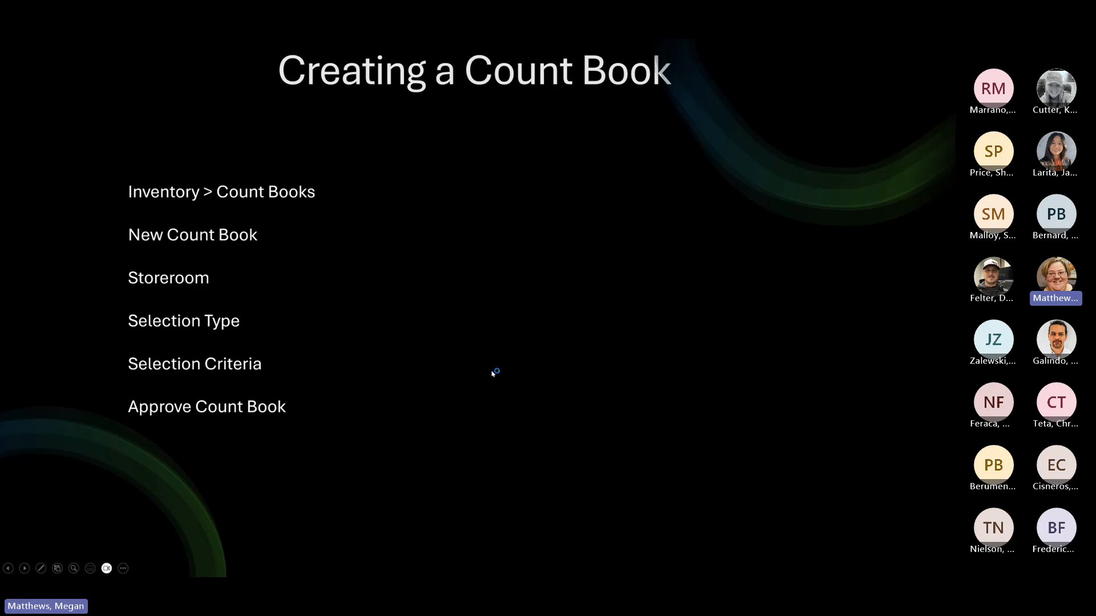
key(Escape)
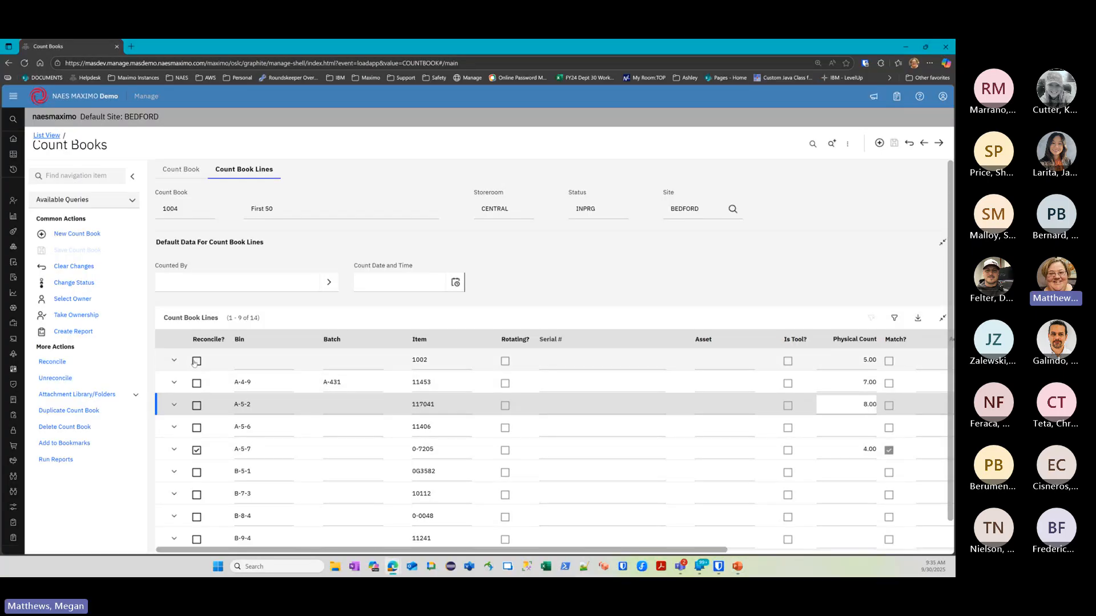
Mark lines 1002, A-4-9 and A-5-2 for reconciliation and reconcile them
click(197, 450)
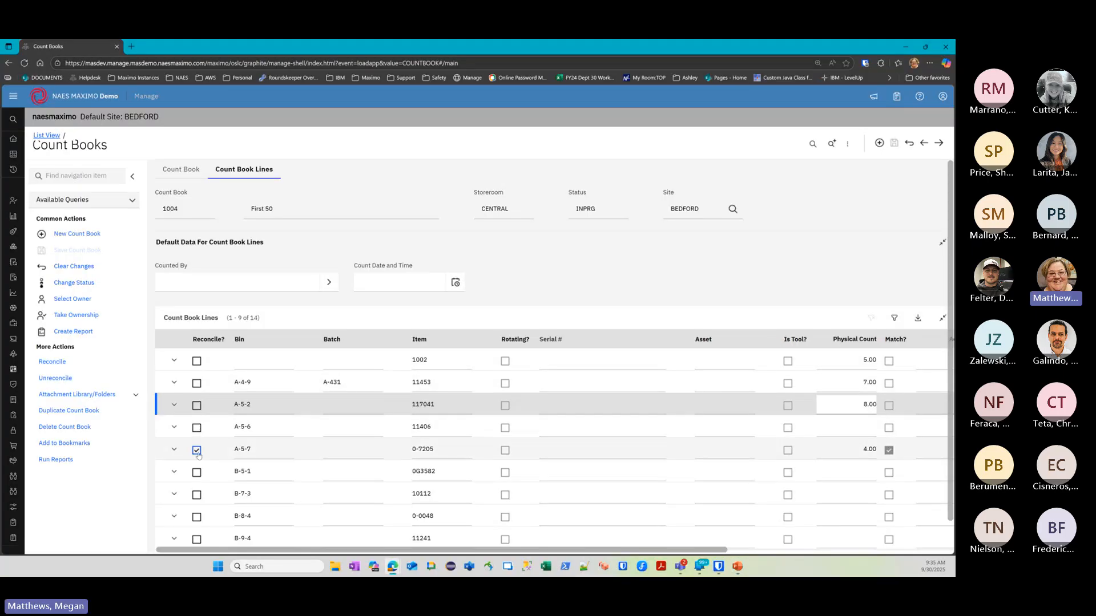
click(196, 361)
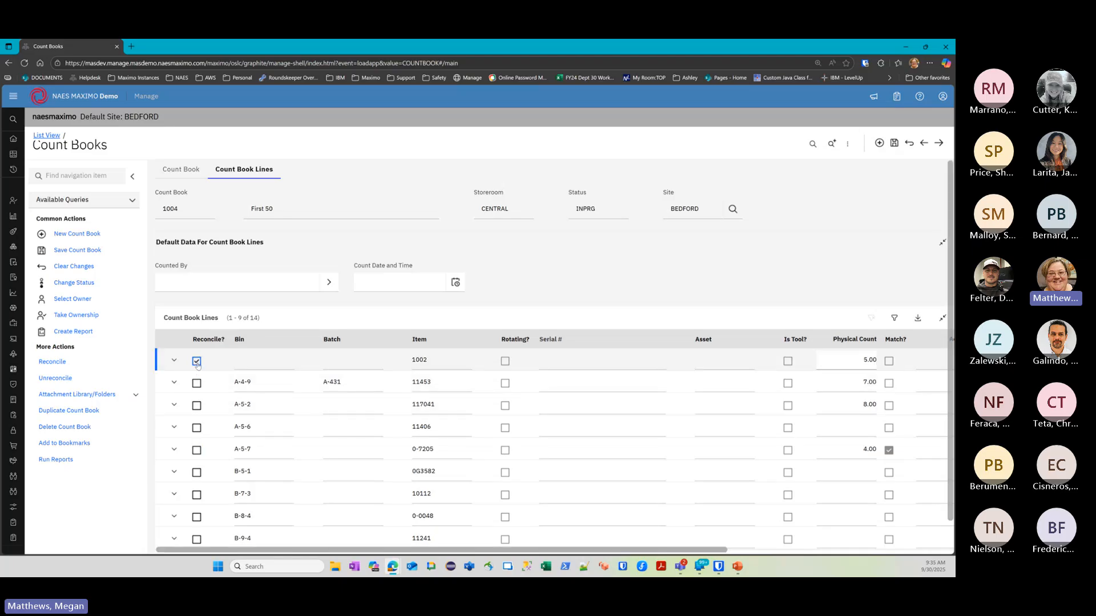
click(196, 383)
click(197, 405)
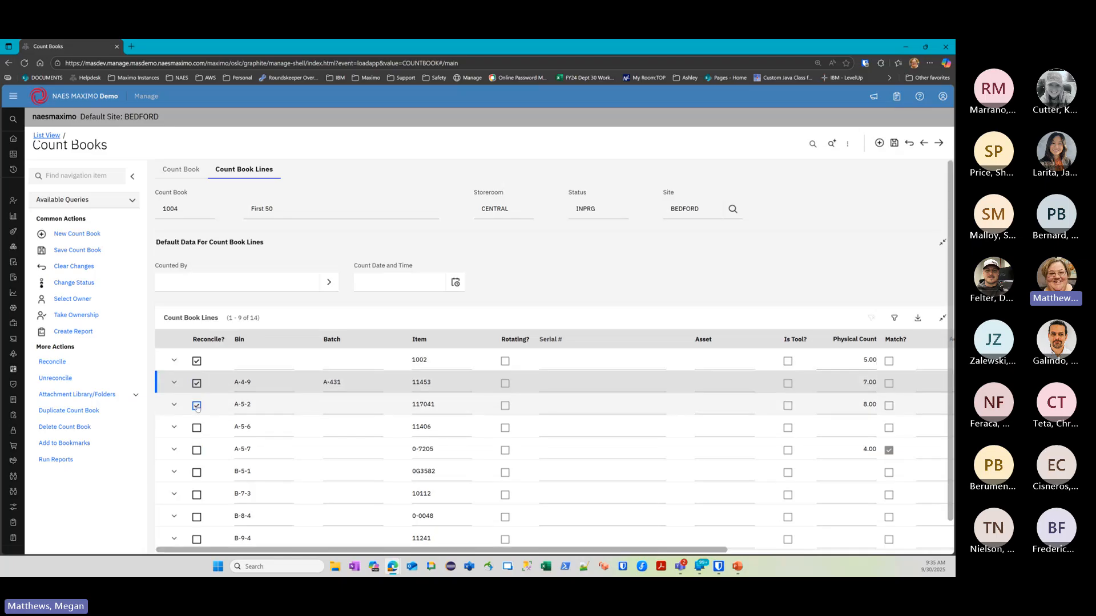
click(55, 363)
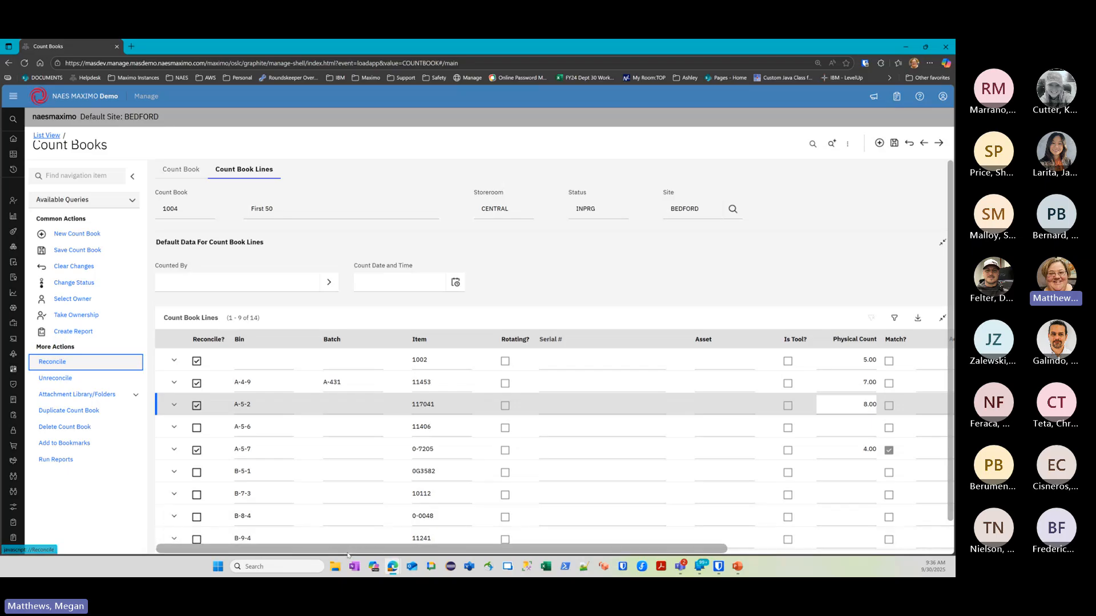
drag(349, 549, 570, 549)
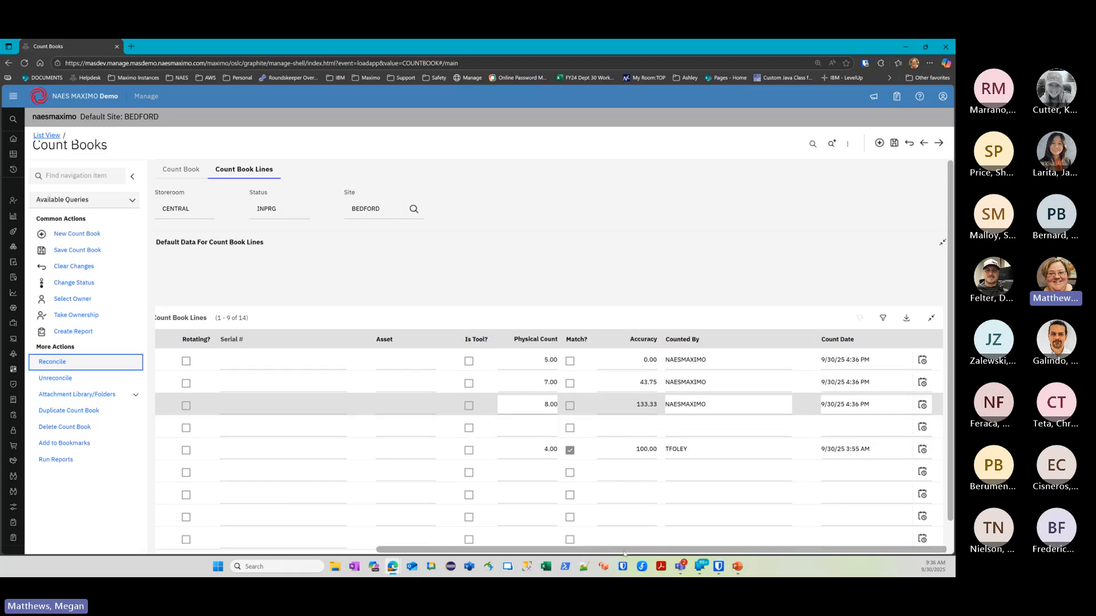
drag(622, 551, 380, 557)
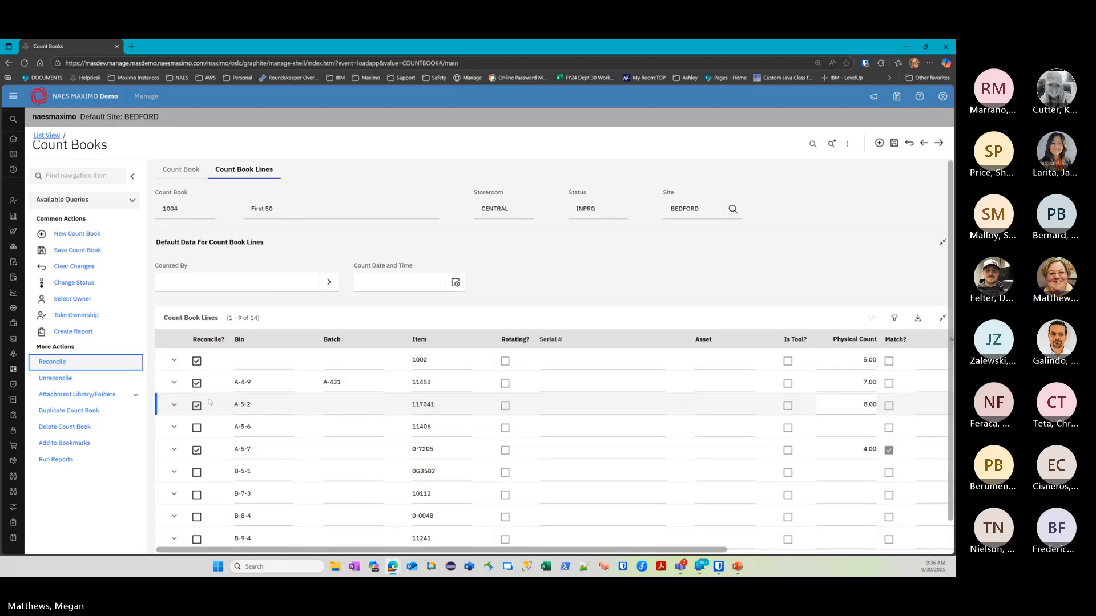
Unreconcile the lines, then re-mark 1002, A-4-9, A-5-2 and B-5-1 to reconcile
click(57, 380)
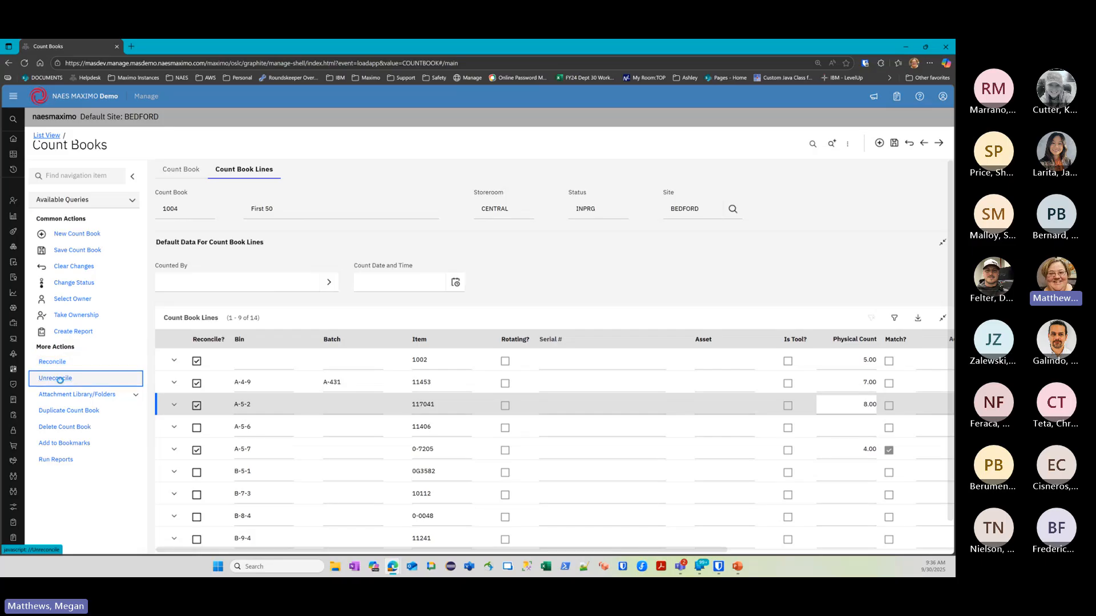
click(196, 361)
click(197, 383)
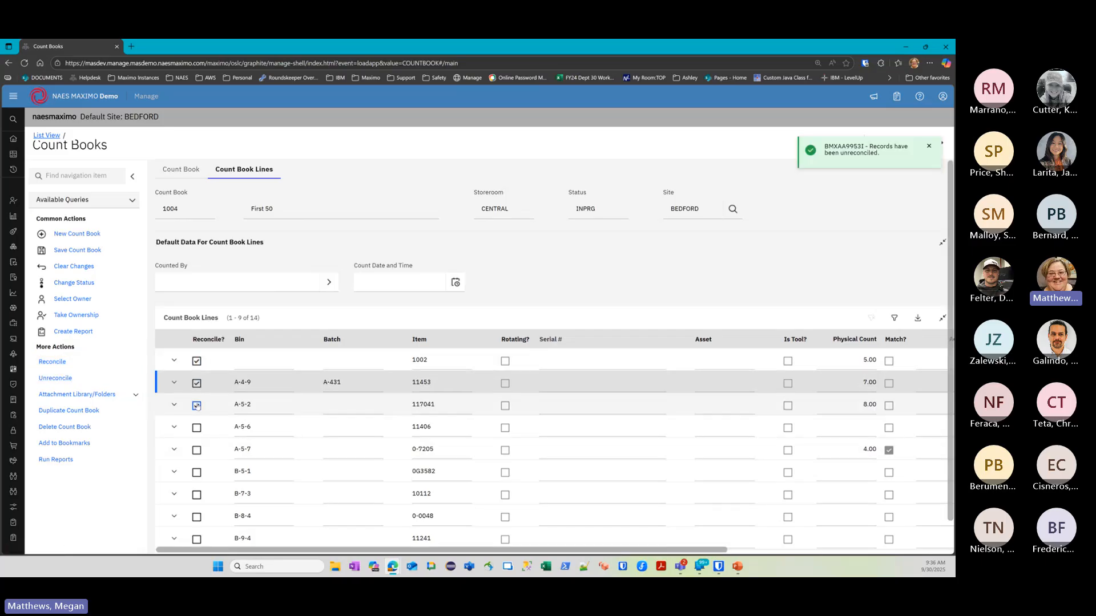
click(197, 405)
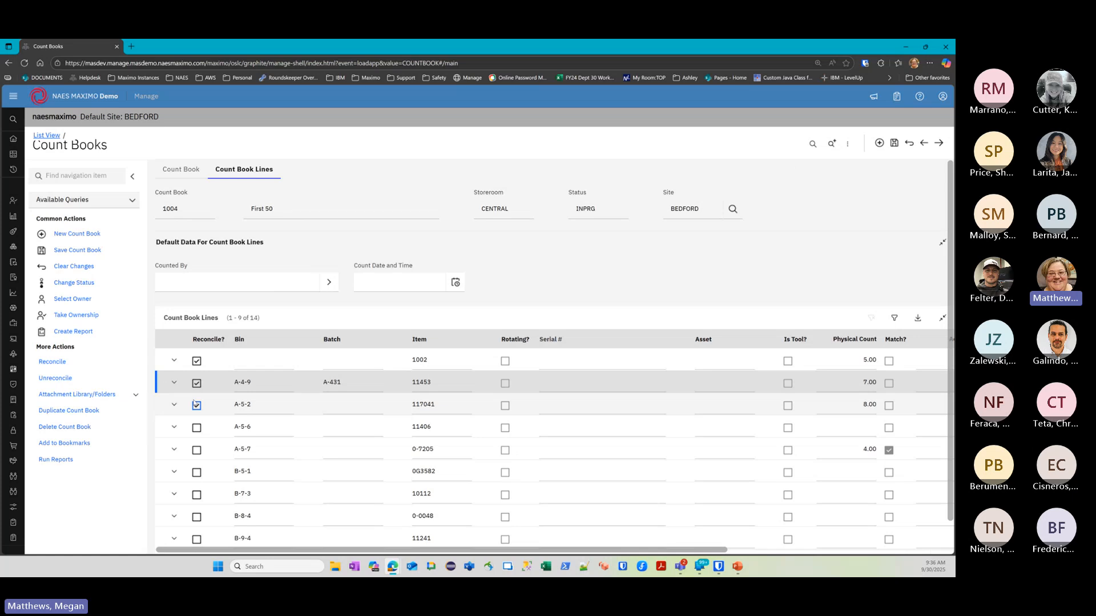
click(197, 473)
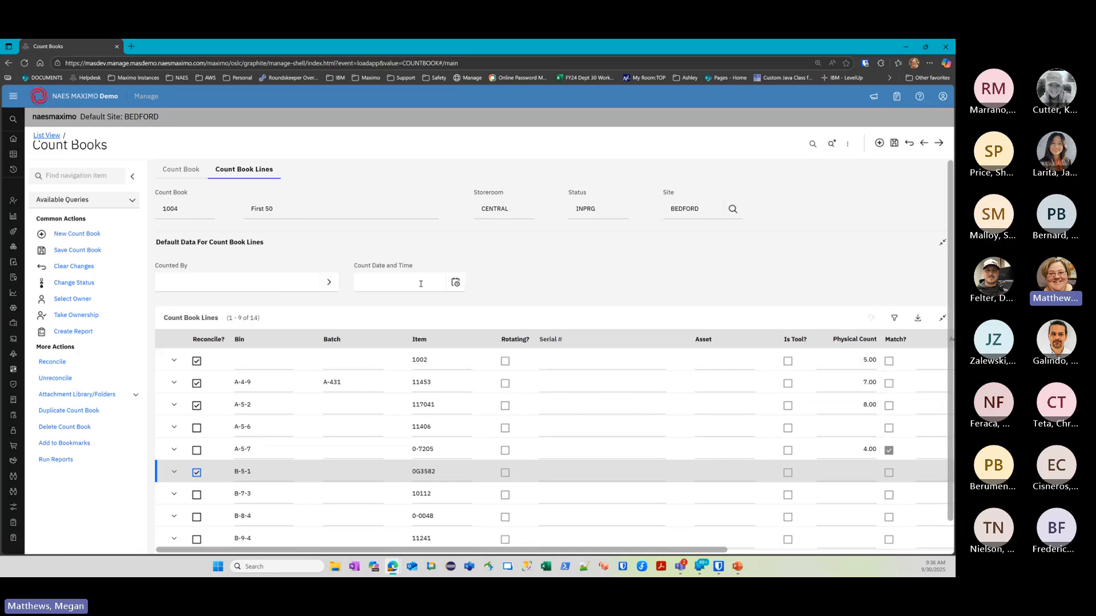
click(199, 174)
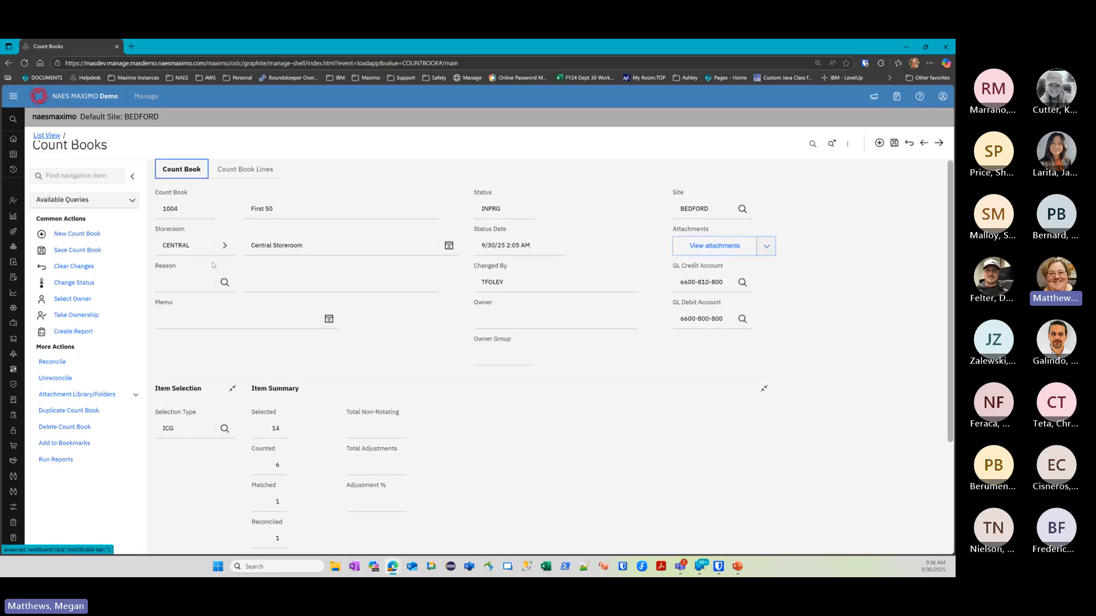
click(73, 282)
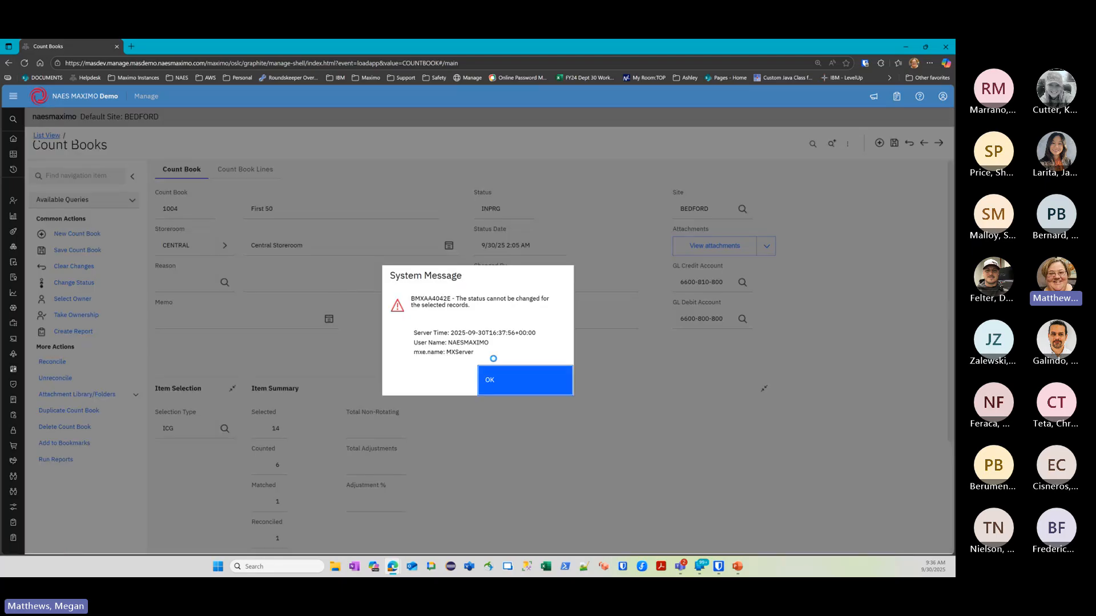
click(494, 368)
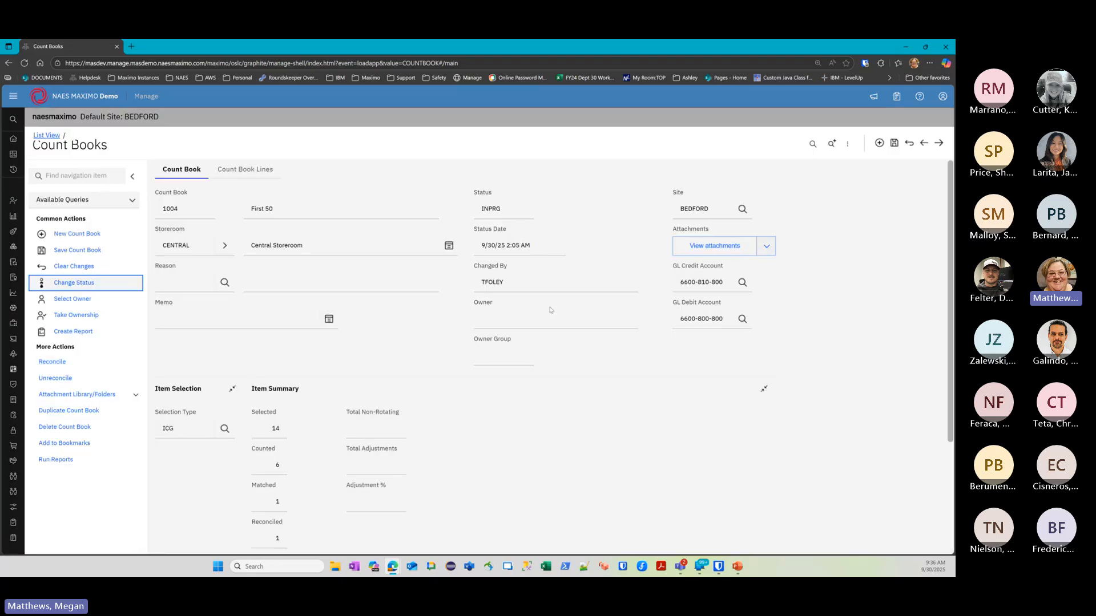
click(245, 169)
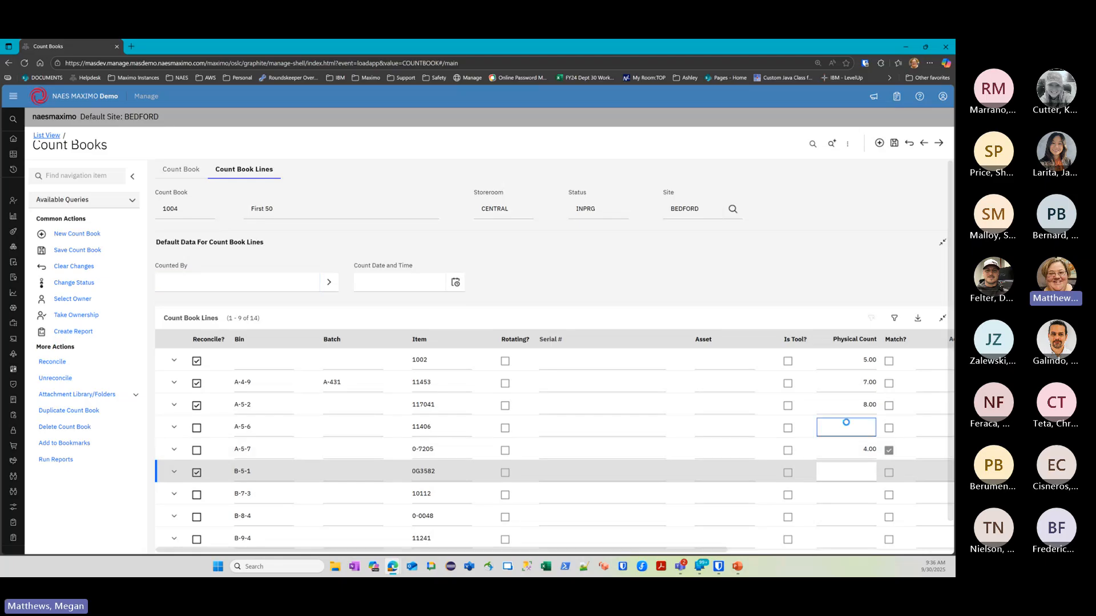
Enter physical counts 5, 4, 2 and 8 on lines A-5-6 through B-8-4
click(843, 427)
text(5)
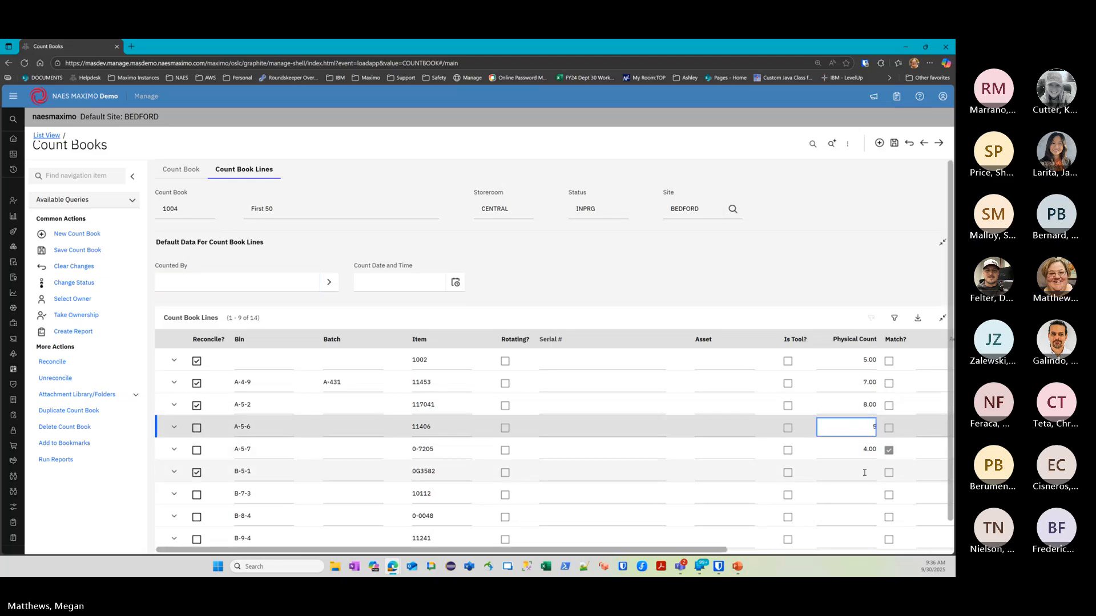
click(862, 473)
text(4)
click(868, 495)
text(2)
click(871, 516)
text(8)
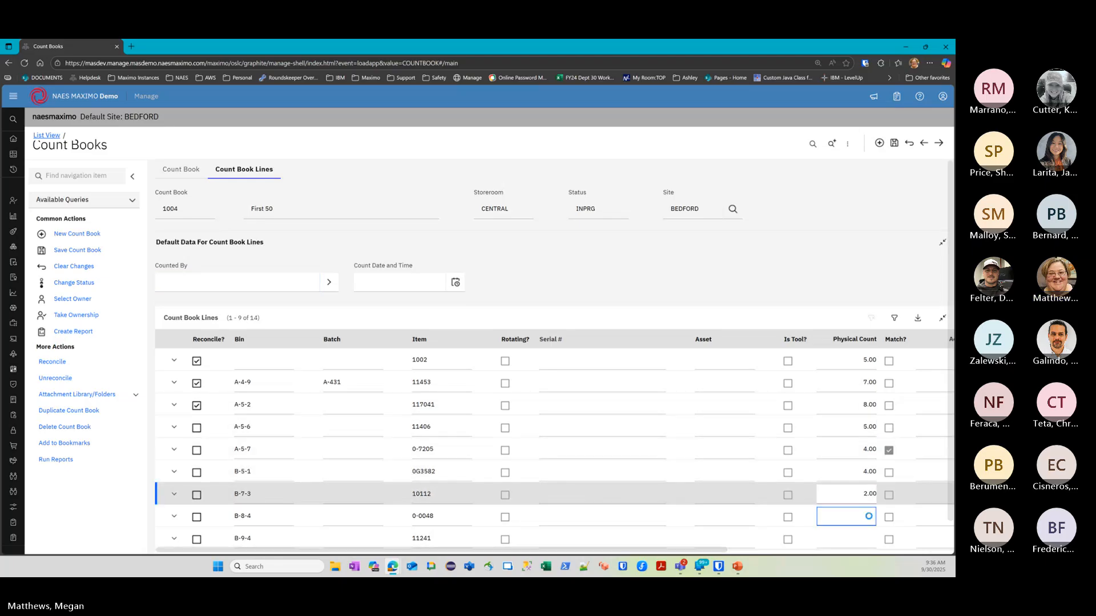
Enter 7 for bin B-9-4, acknowledge the accuracy-limit message, and save the count book
click(874, 539)
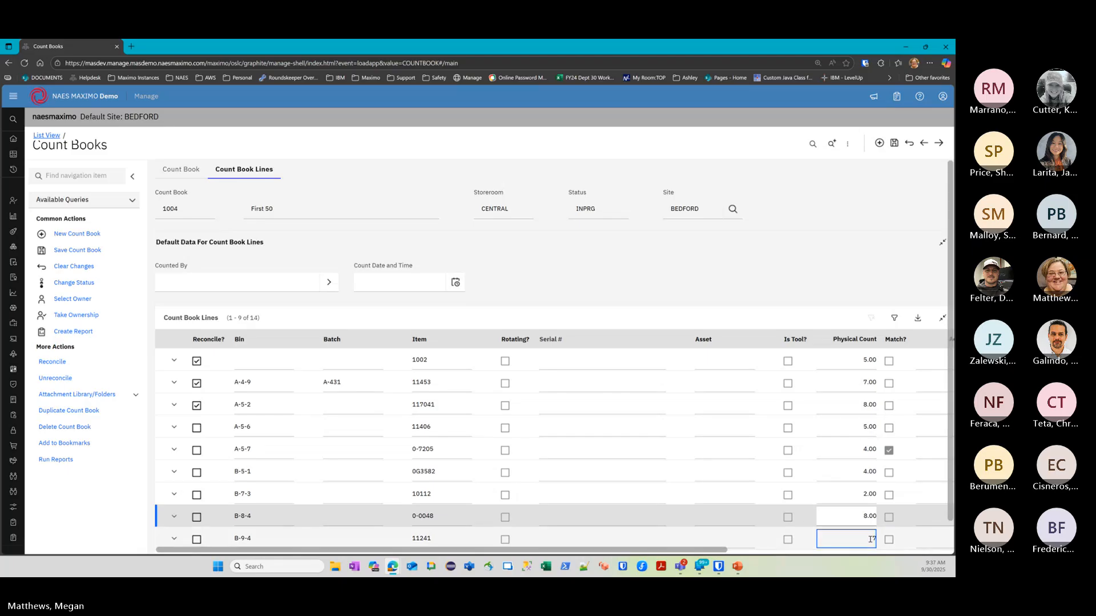
text(77)
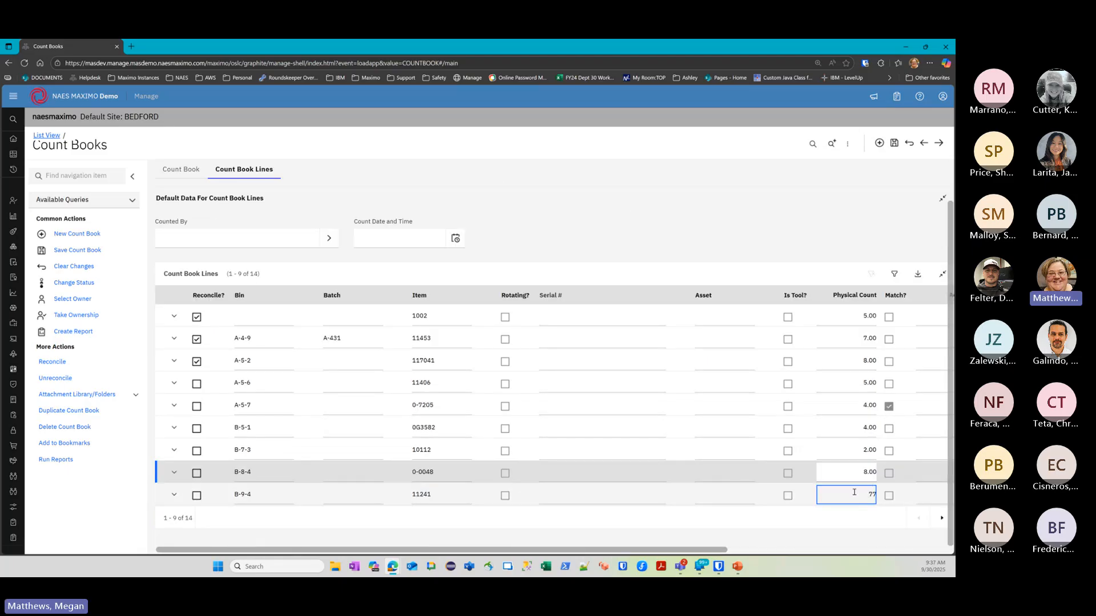
click(874, 473)
click(521, 382)
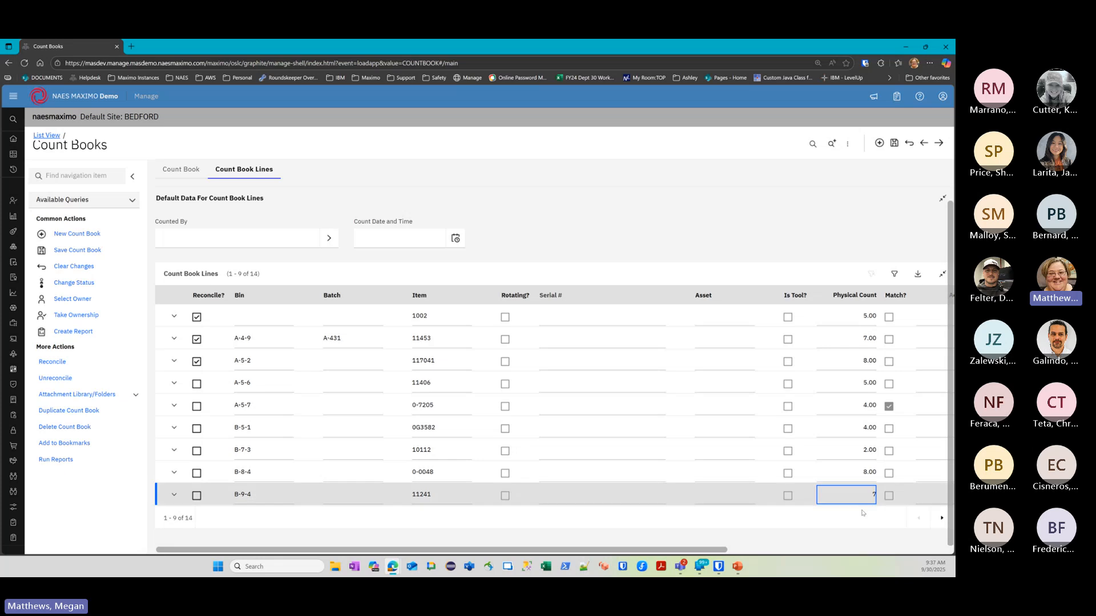
click(852, 476)
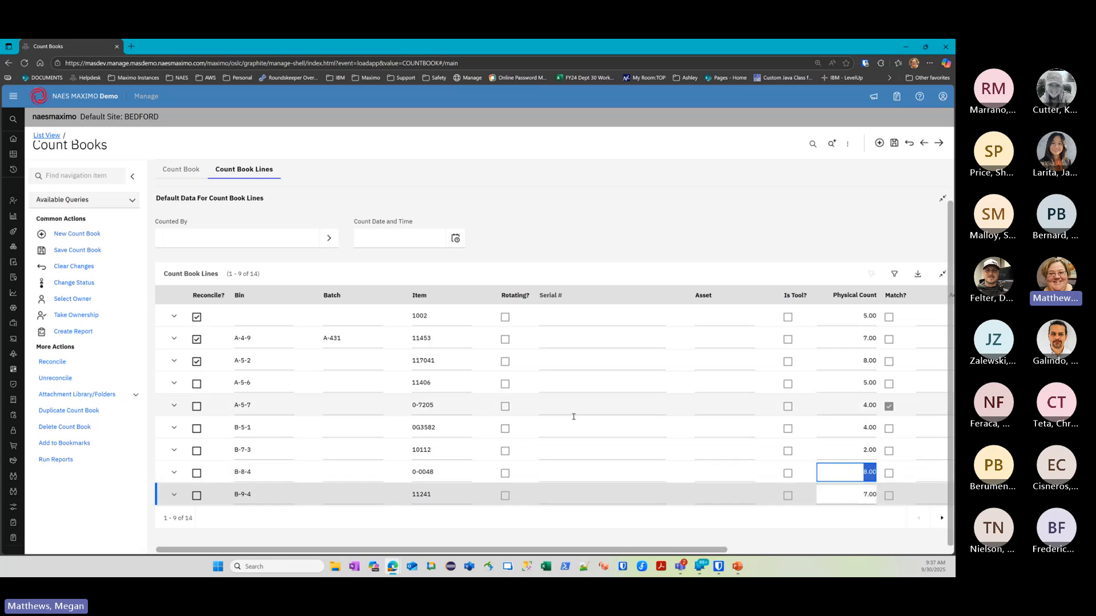
click(893, 143)
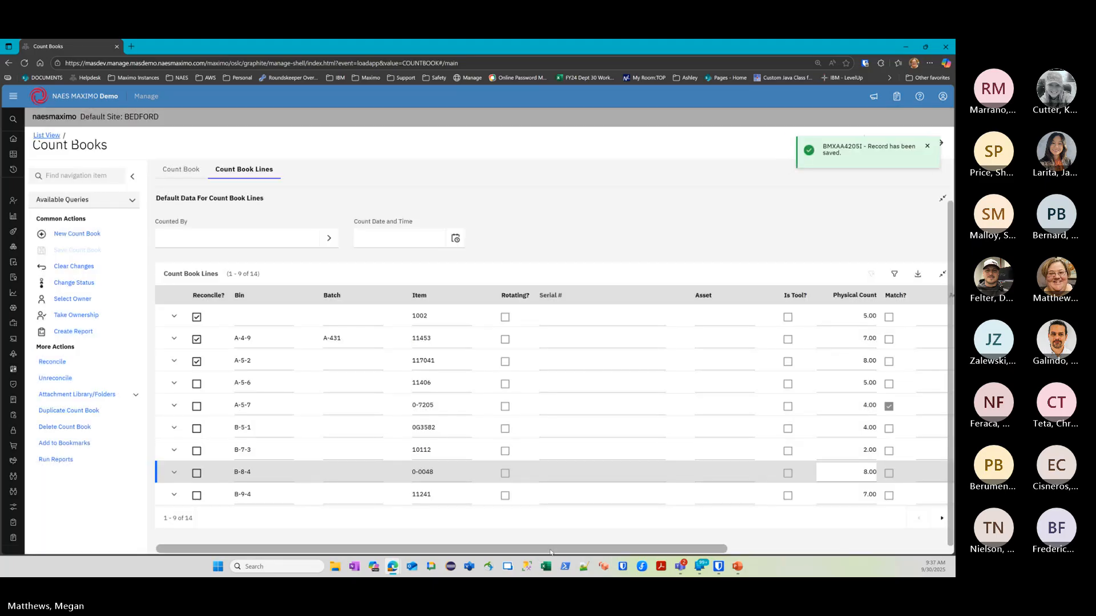
drag(513, 554, 774, 547)
On lines 10–14, enter counts 2, 4 and 8 for C-4-2, G-5-3 and WO27815, save, and start reconciling
click(930, 520)
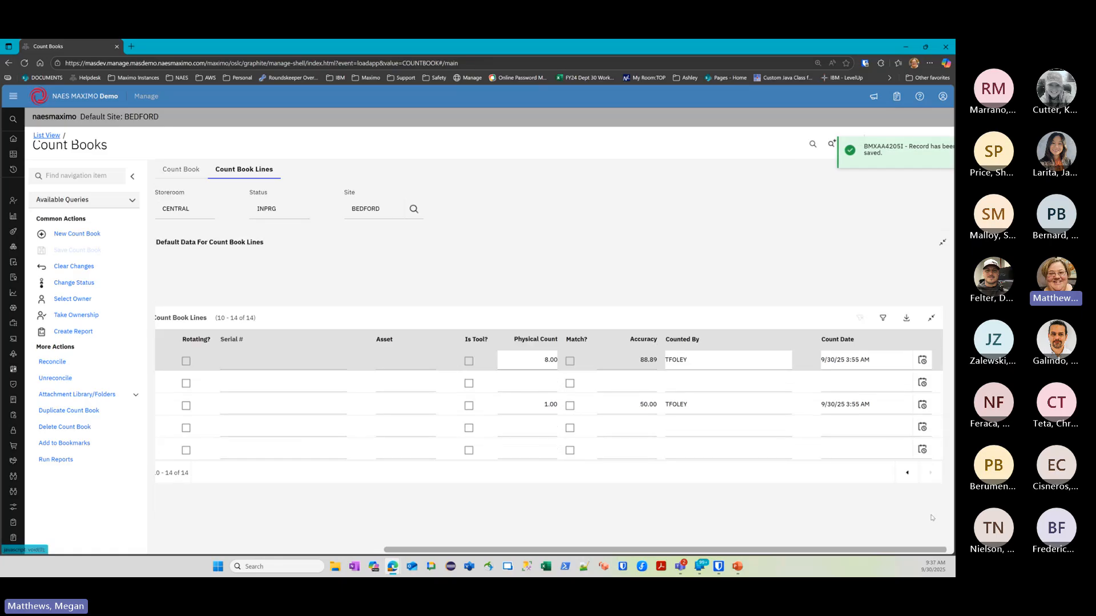
click(847, 381)
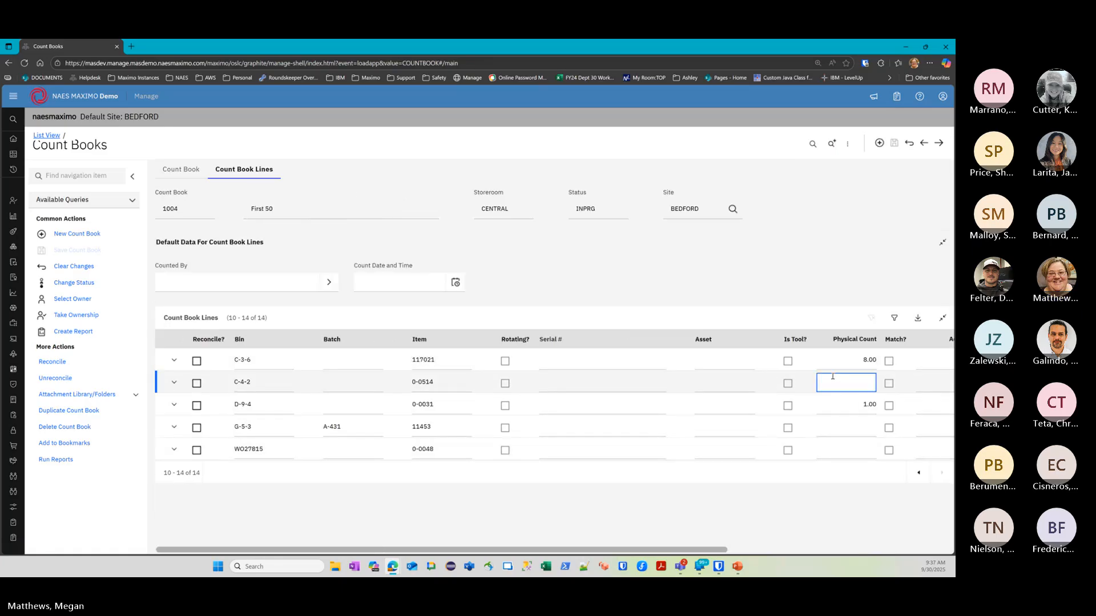
text(2)
click(841, 427)
text(4)
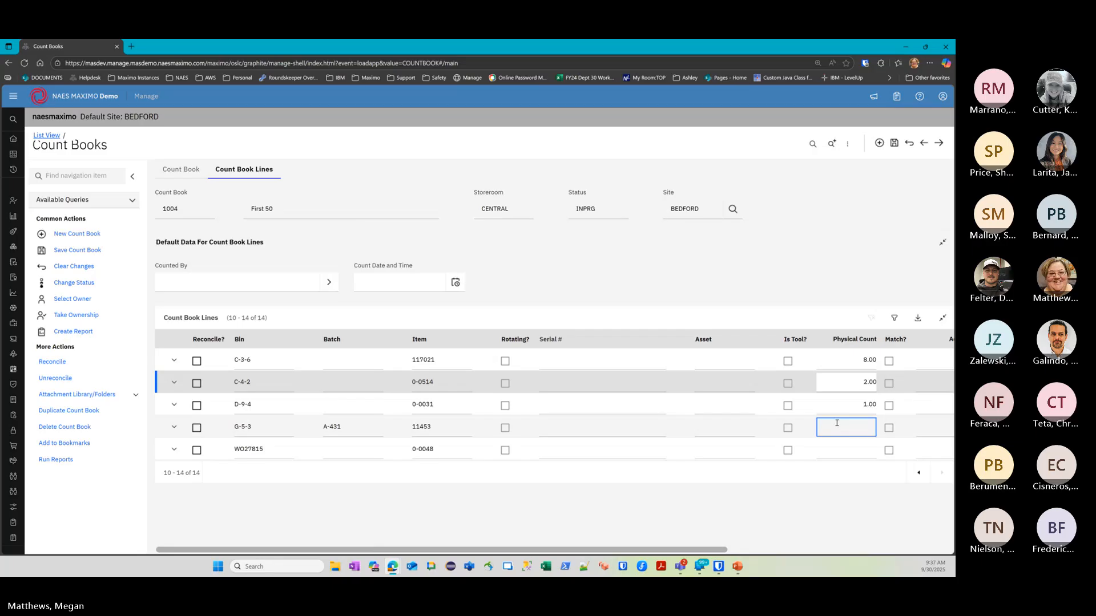
click(840, 449)
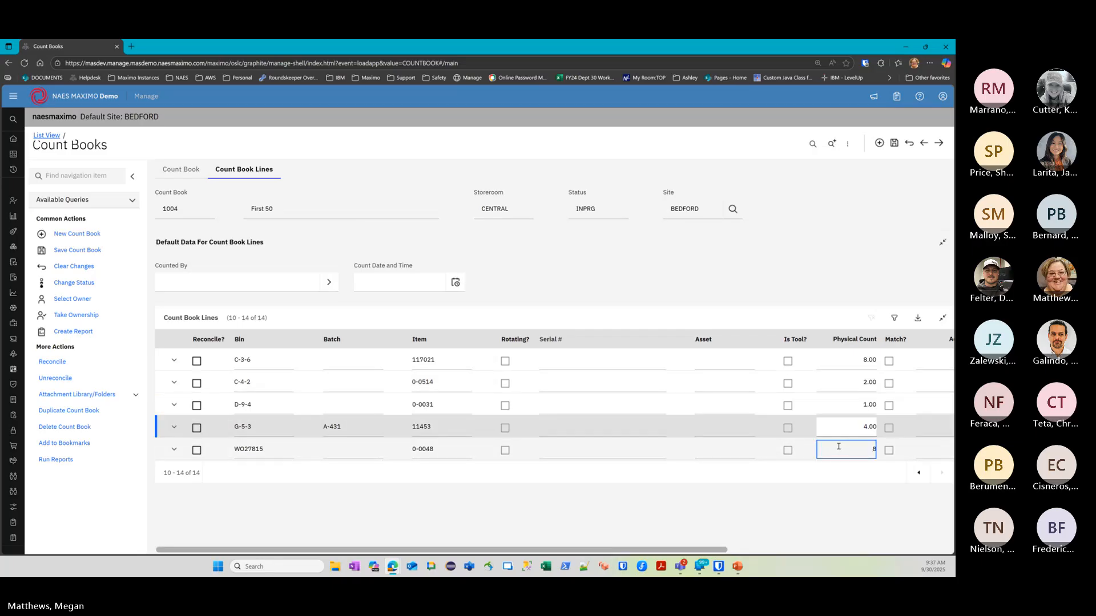
text(8)
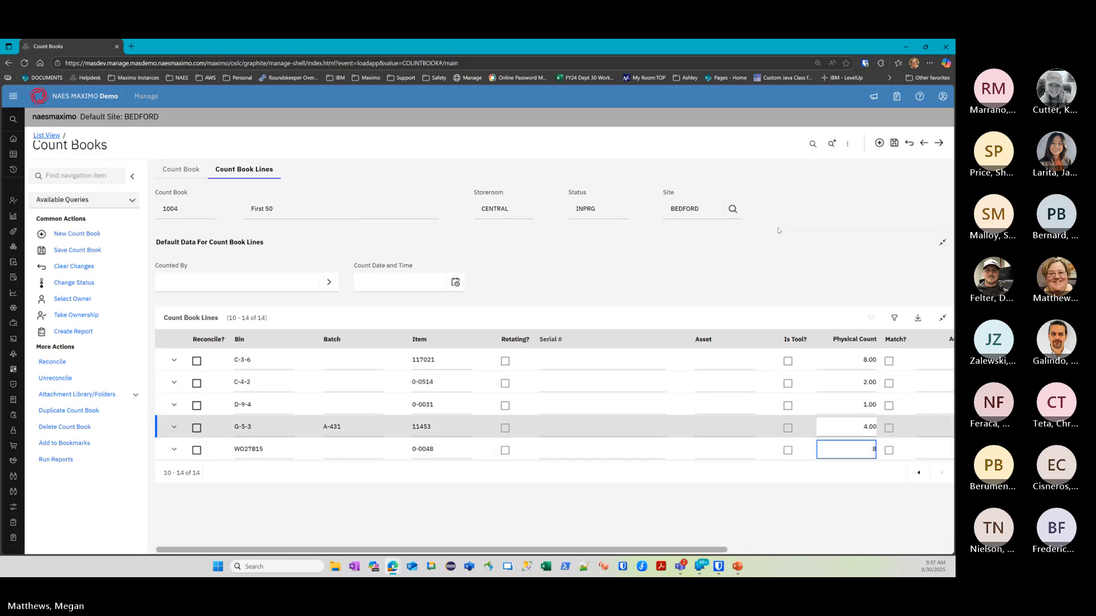
click(894, 142)
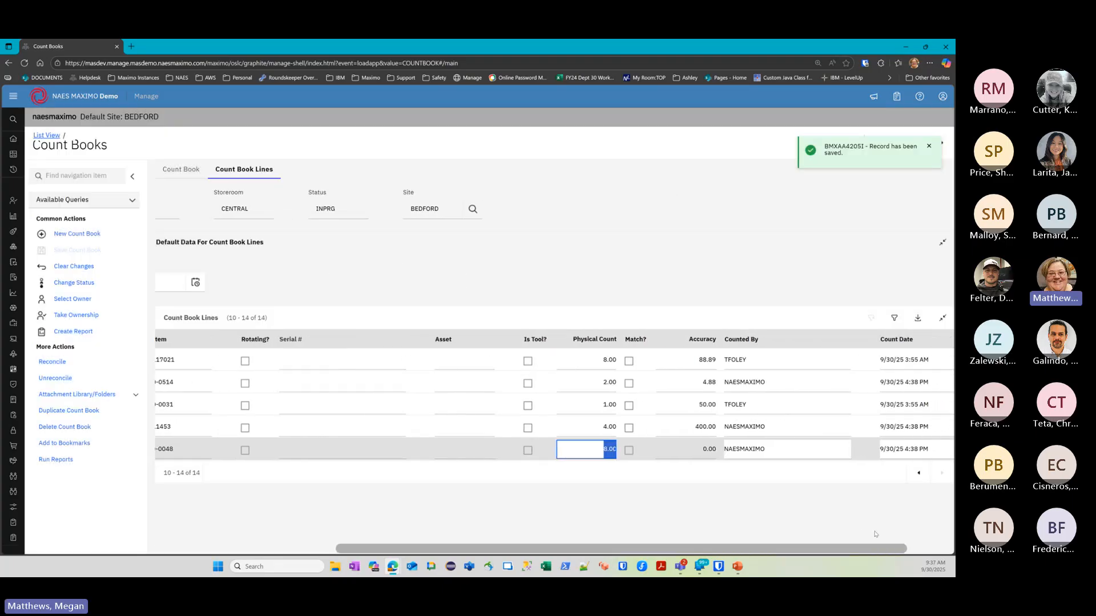
drag(876, 534, 515, 533)
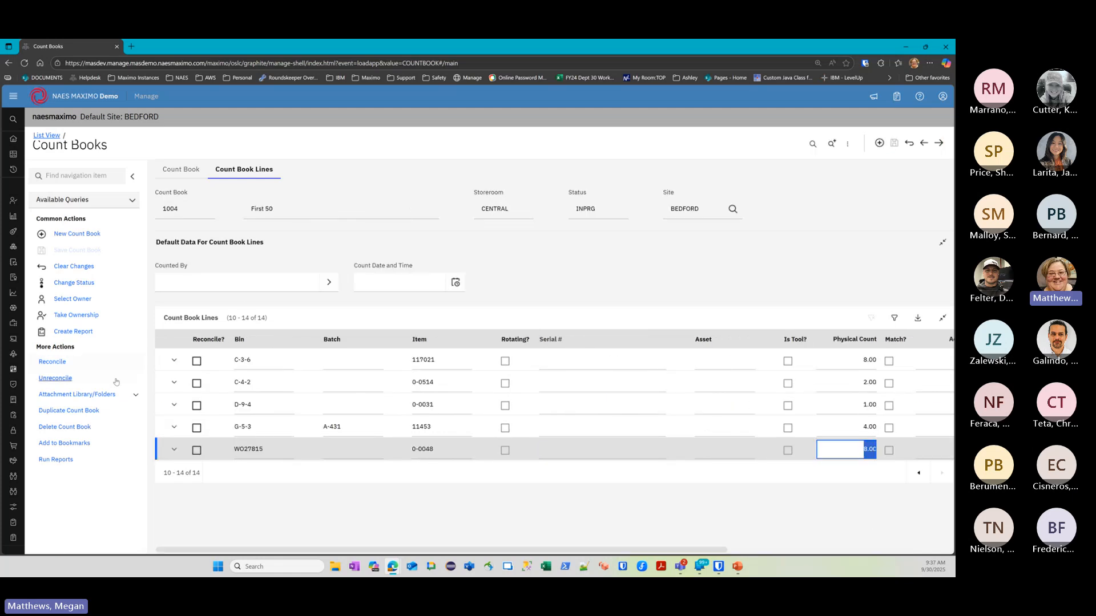
click(60, 363)
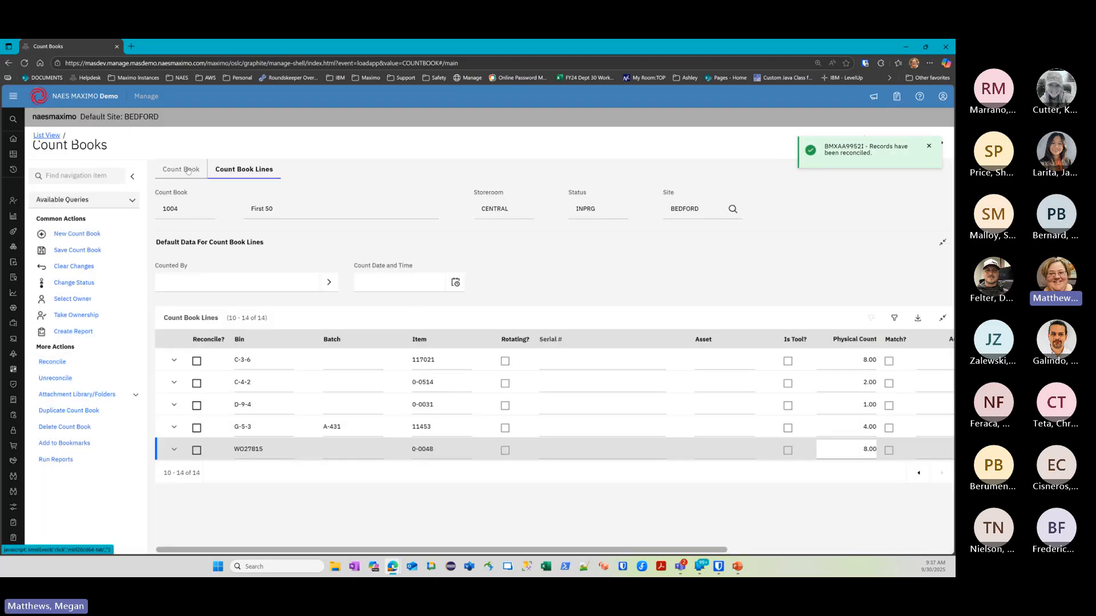
Go back to the count book list, save pending changes, refresh, and reopen count book 1004
click(200, 167)
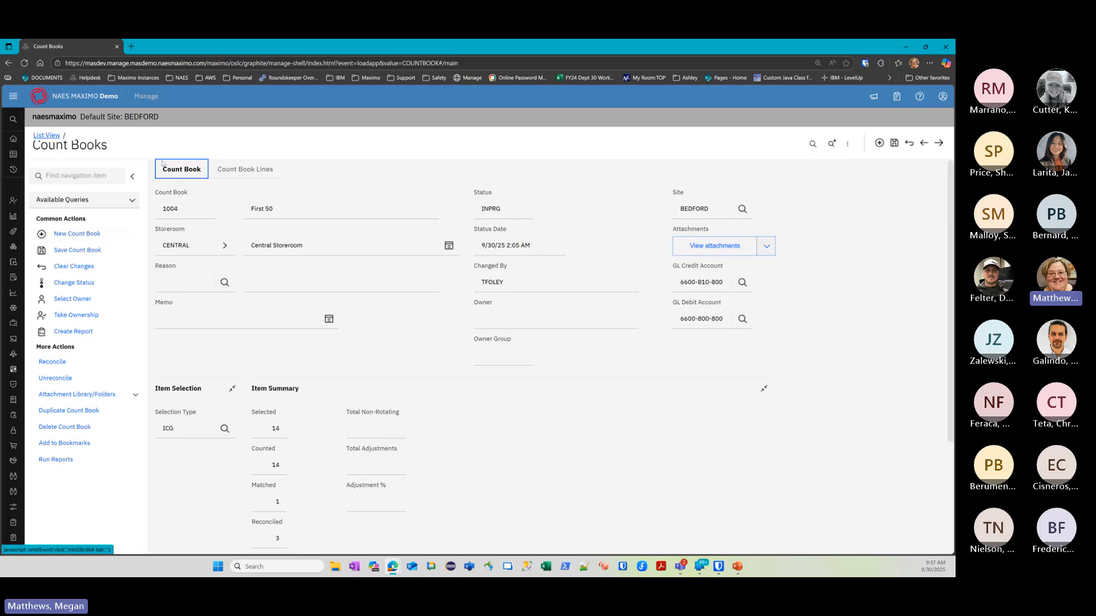
click(45, 135)
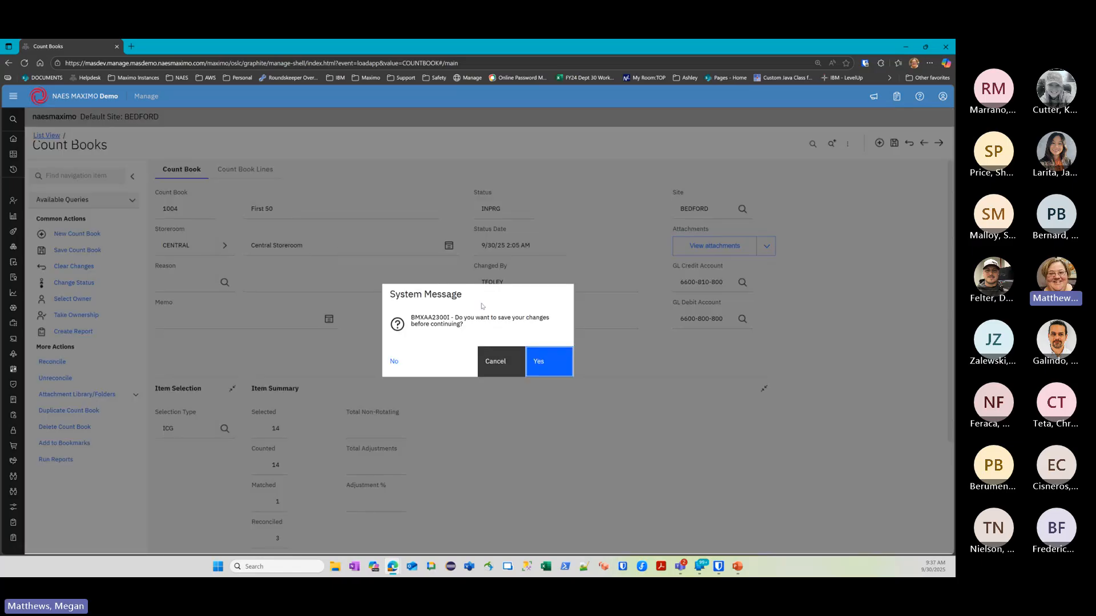
click(542, 362)
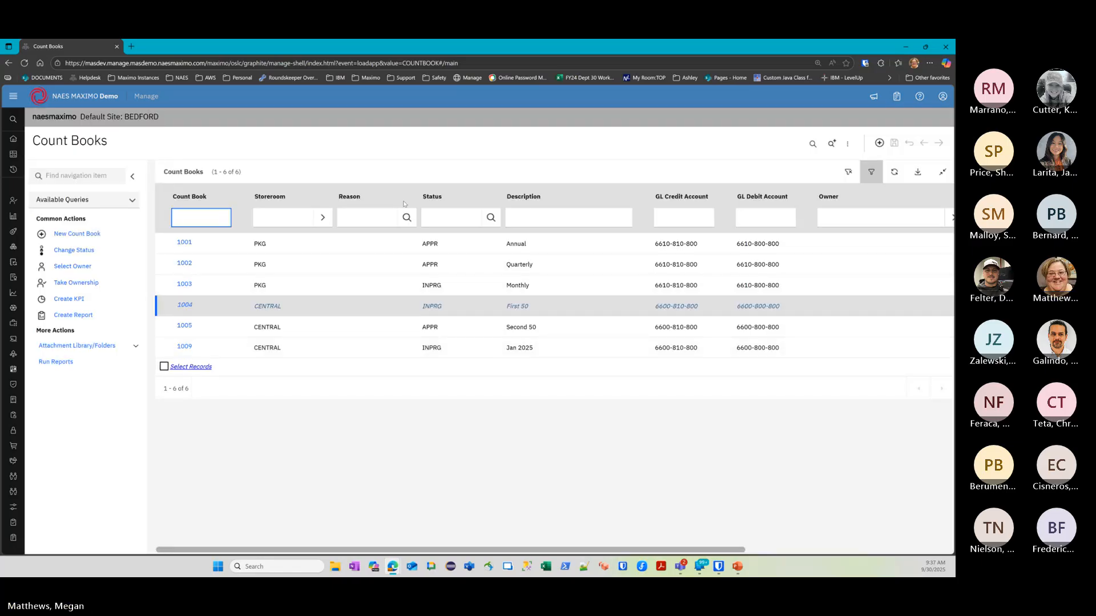
click(894, 172)
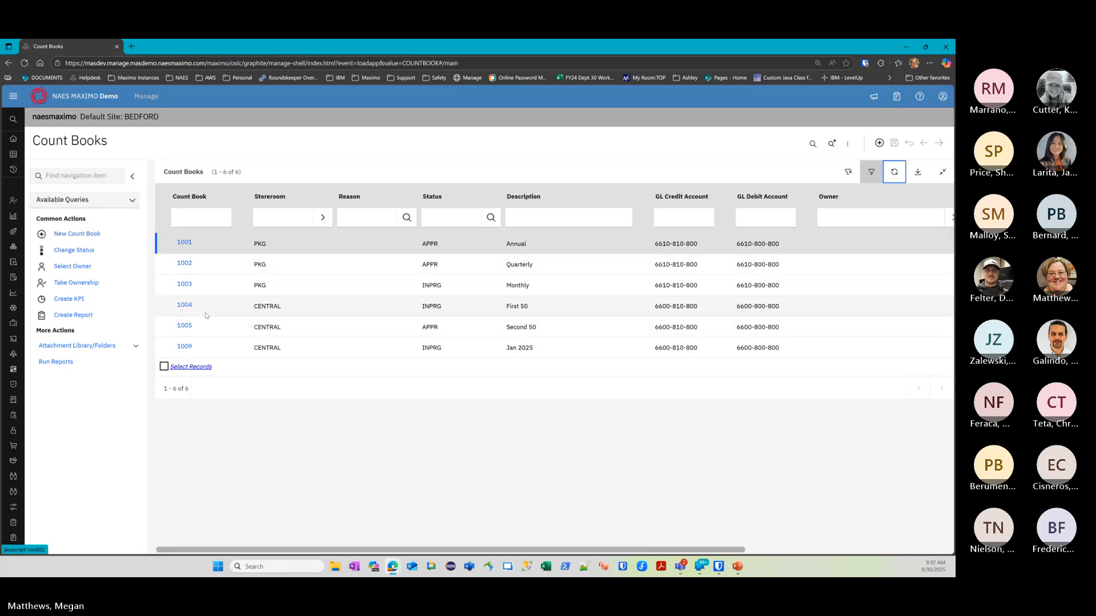
click(184, 304)
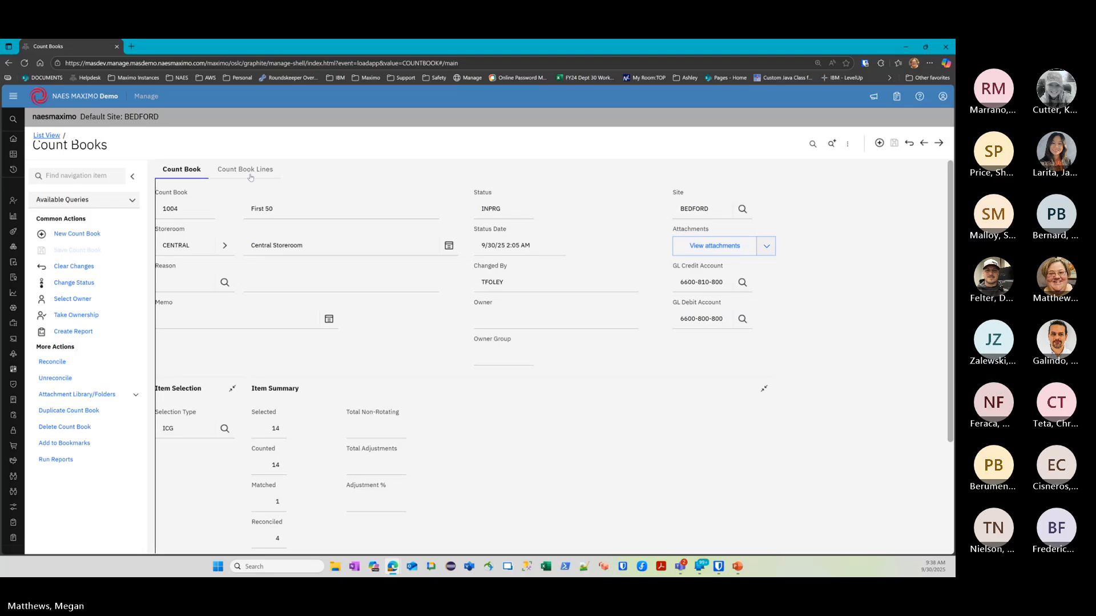
Scroll count book 1004's lines across to review each line's Accuracy value
scroll(352, 367, down, 3)
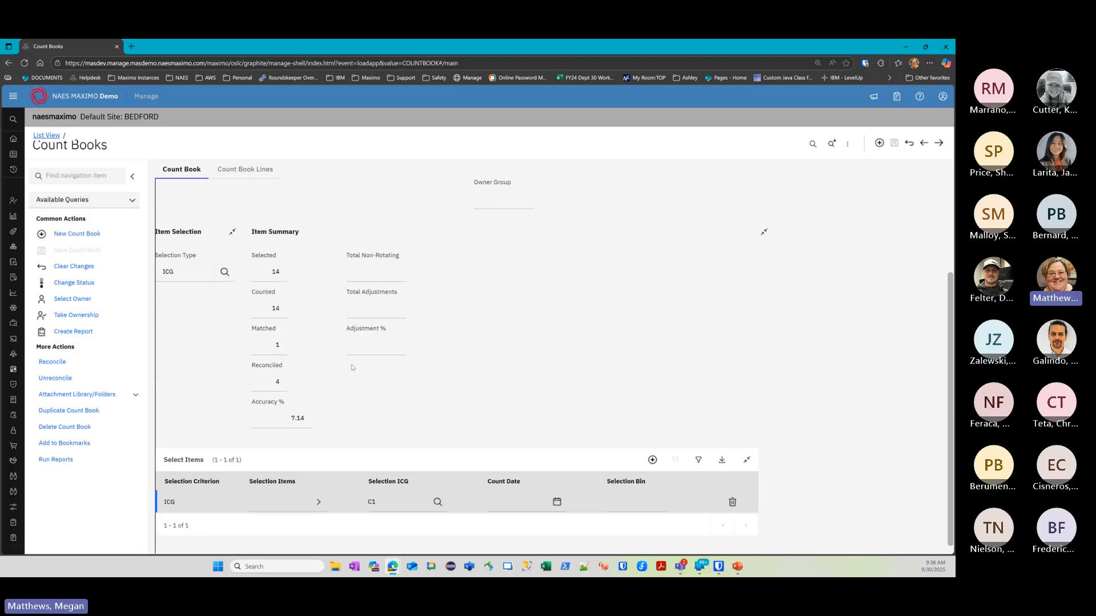
scroll(369, 386, up, 2)
scroll(369, 387, down, 2)
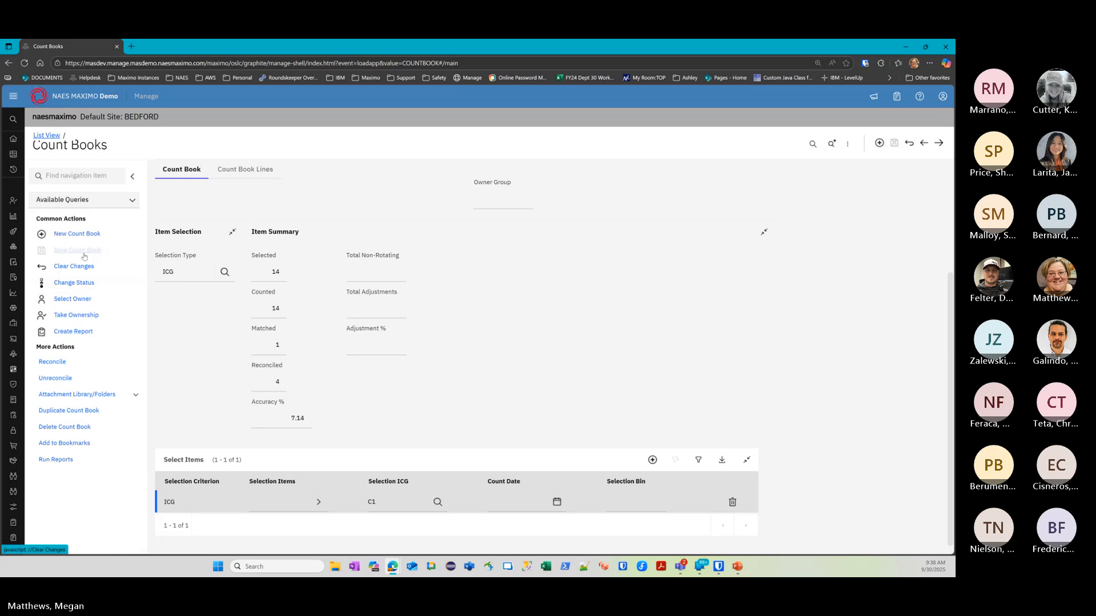
click(244, 169)
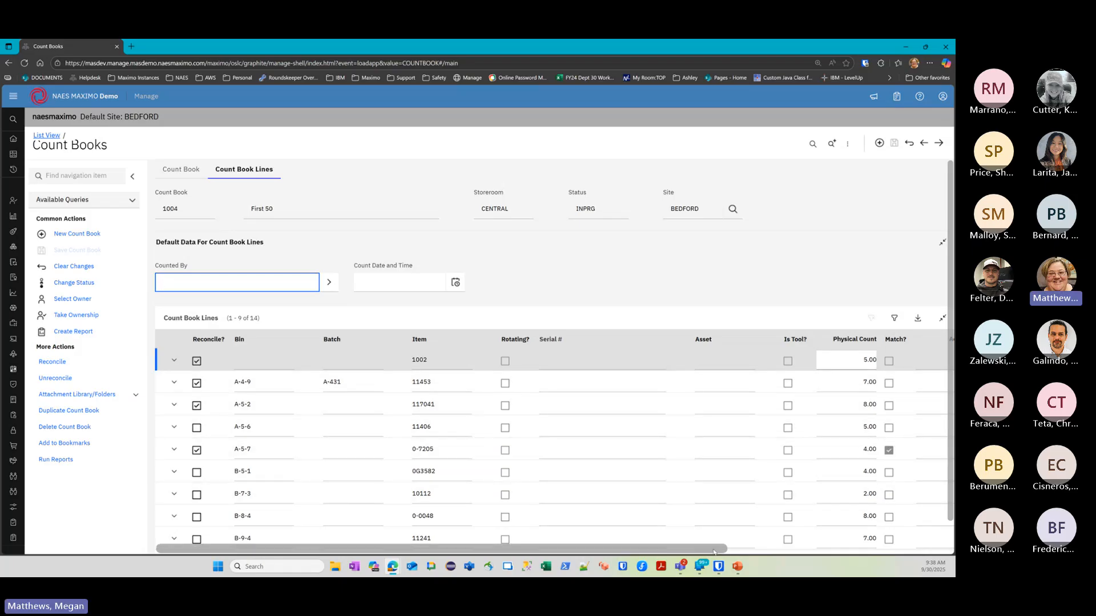
click(735, 551)
scroll(834, 485, down, 1)
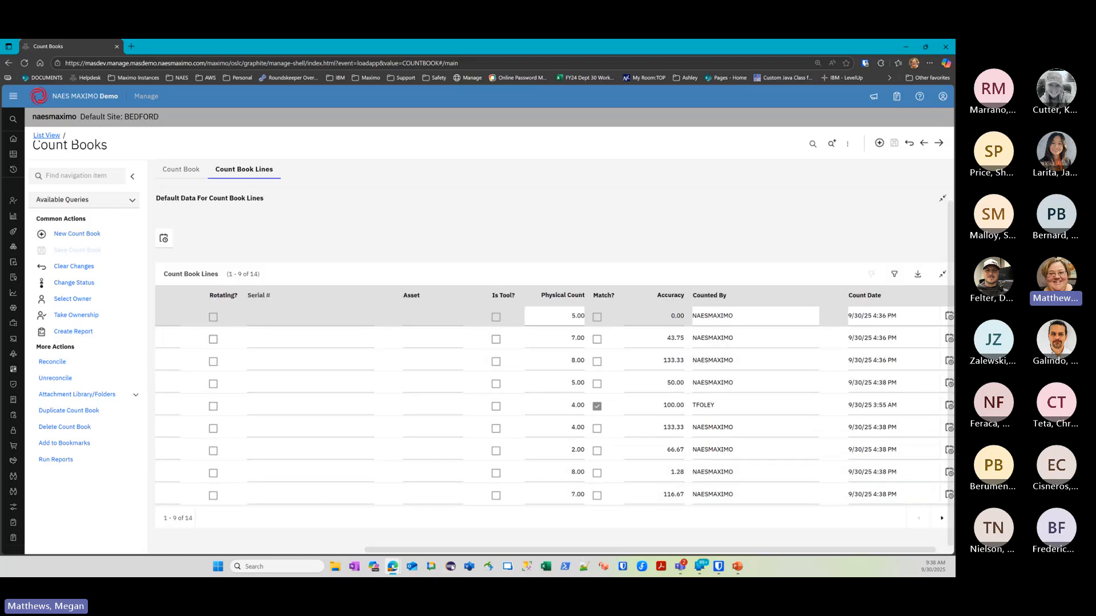
drag(459, 551, 250, 551)
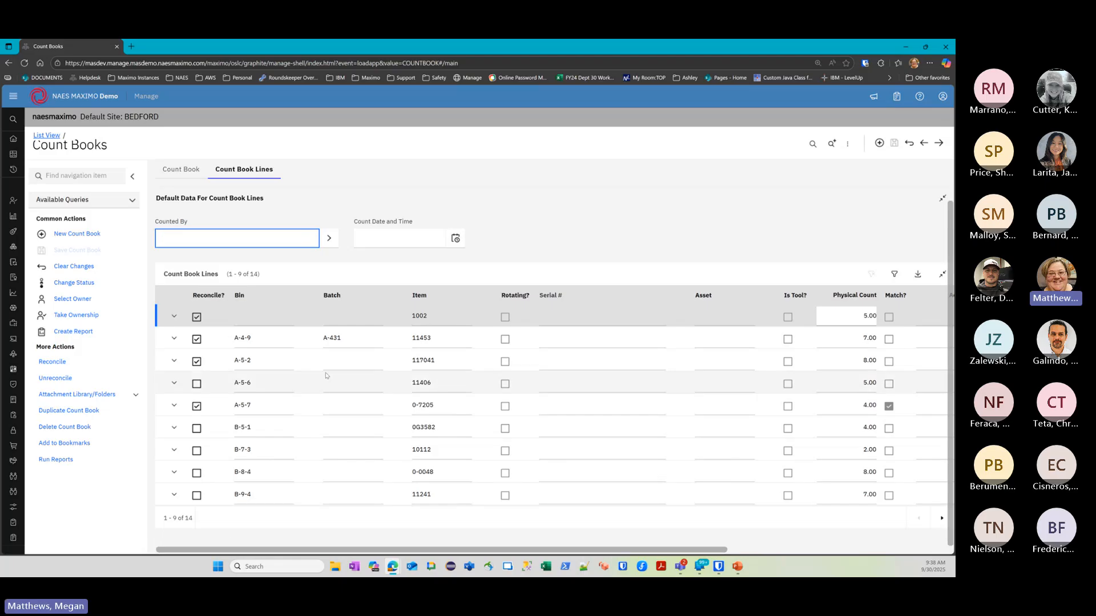
scroll(234, 236, up, 1)
Review the summary (14 counted, 1 matched, 4 reconciled) and expand the navigation panel
click(181, 169)
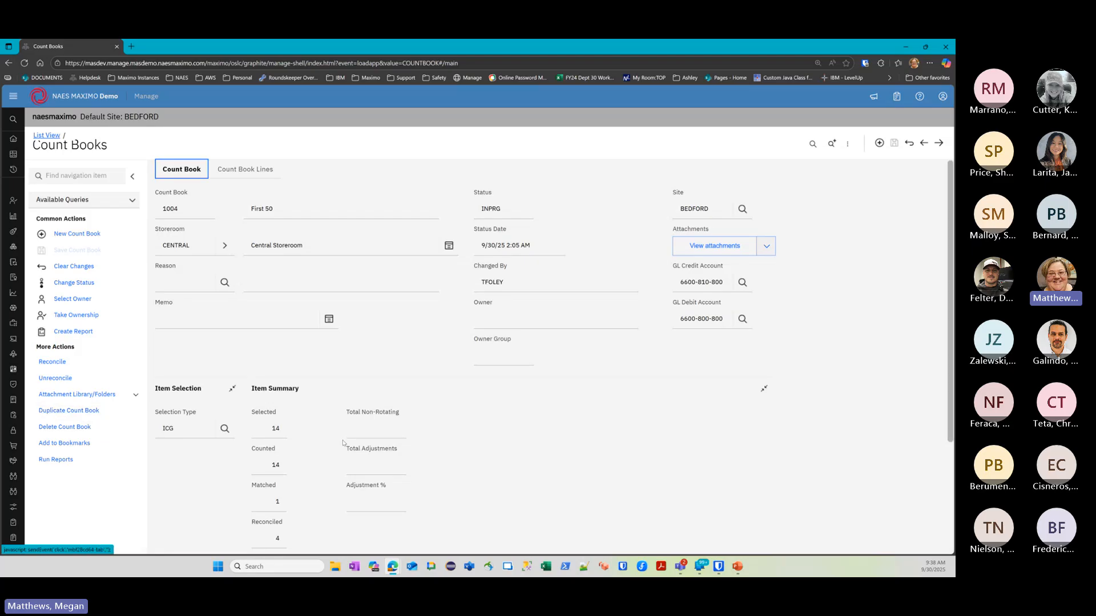
scroll(482, 412, down, 3)
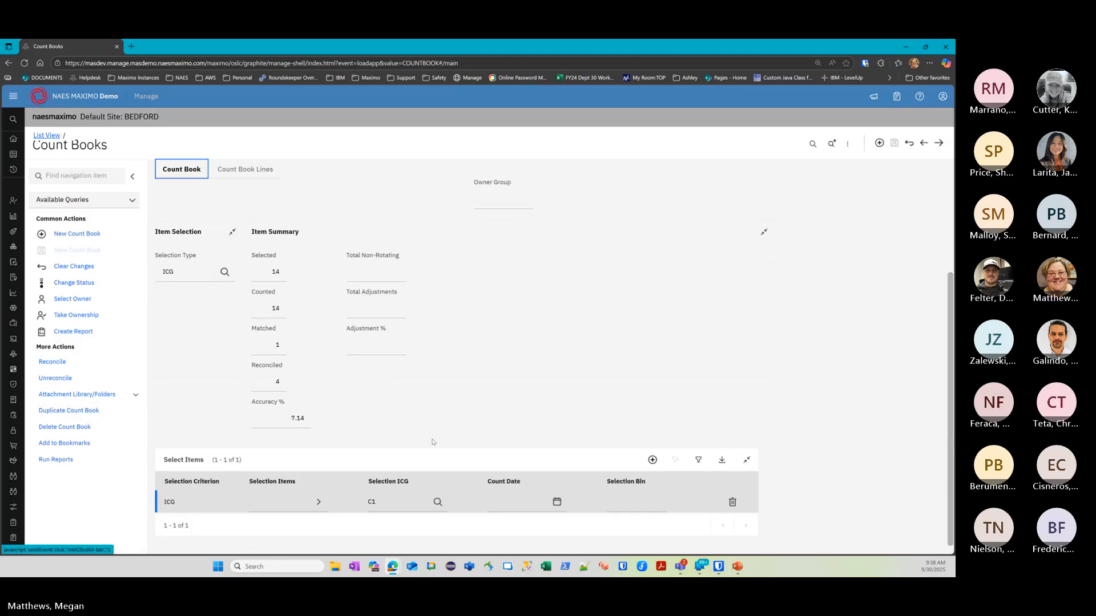
scroll(343, 417, up, 3)
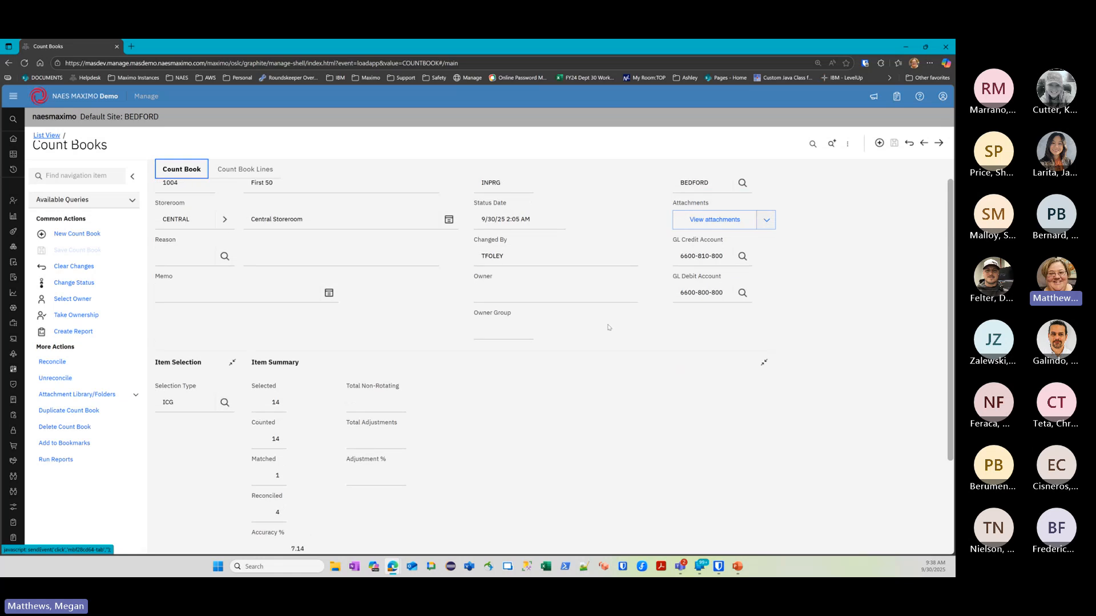
scroll(279, 280, up, 1)
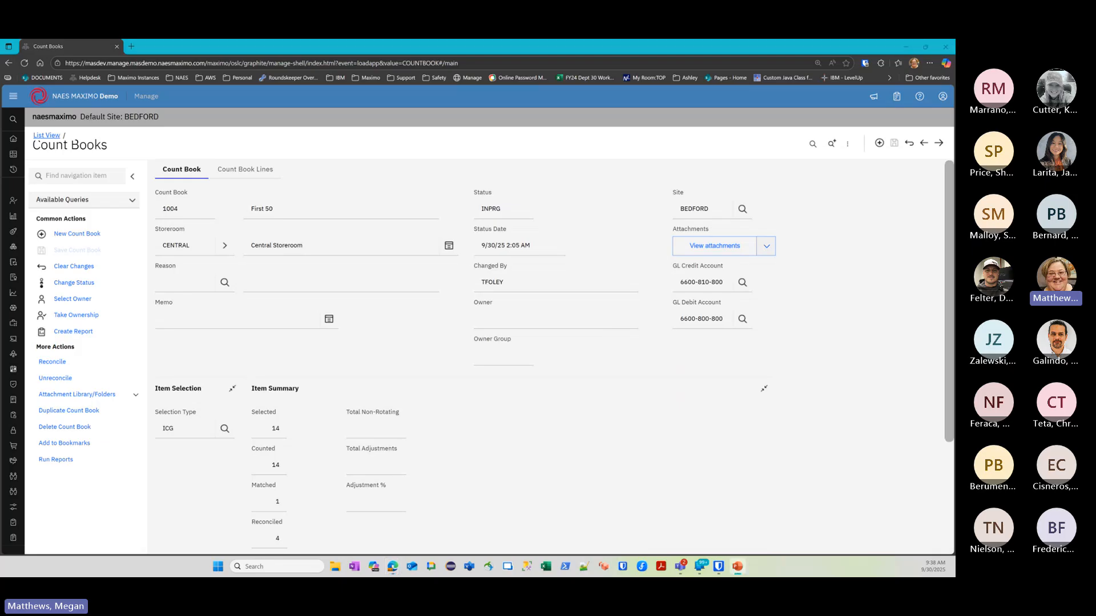
mouse_move(12, 140)
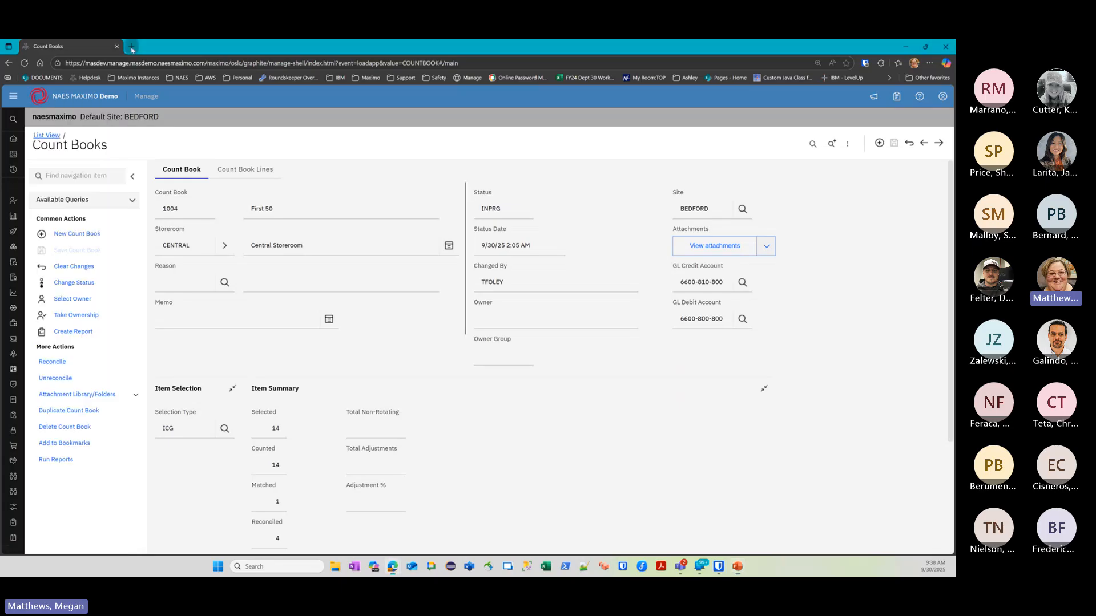
Open grp.naesmaximo.com in a new Edge tab and sign in with NAES Microsoft SSO
click(131, 46)
text(gr)
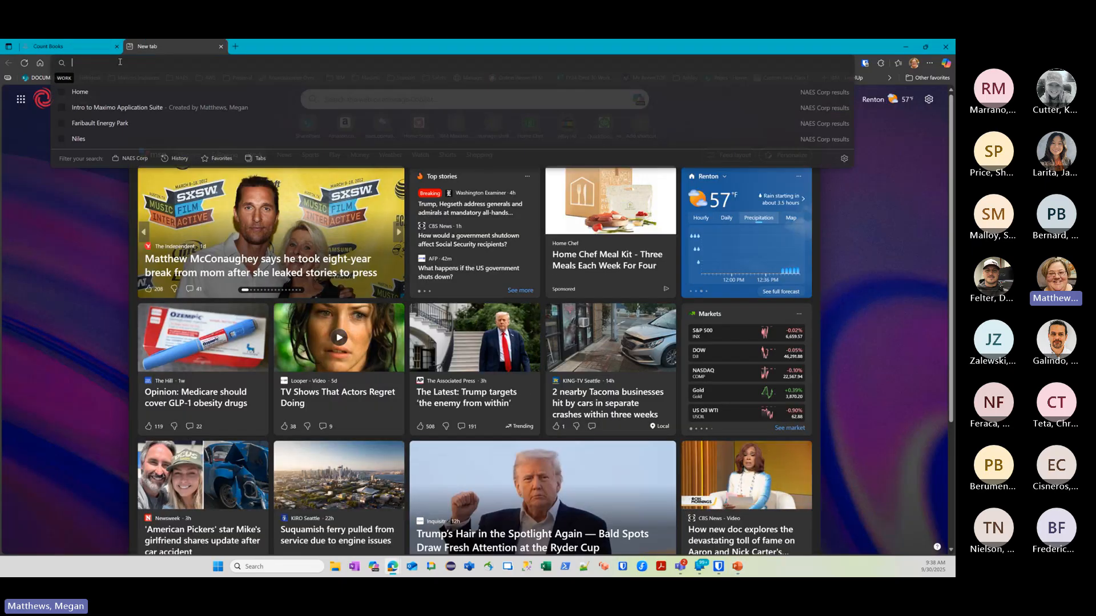
key(Escape)
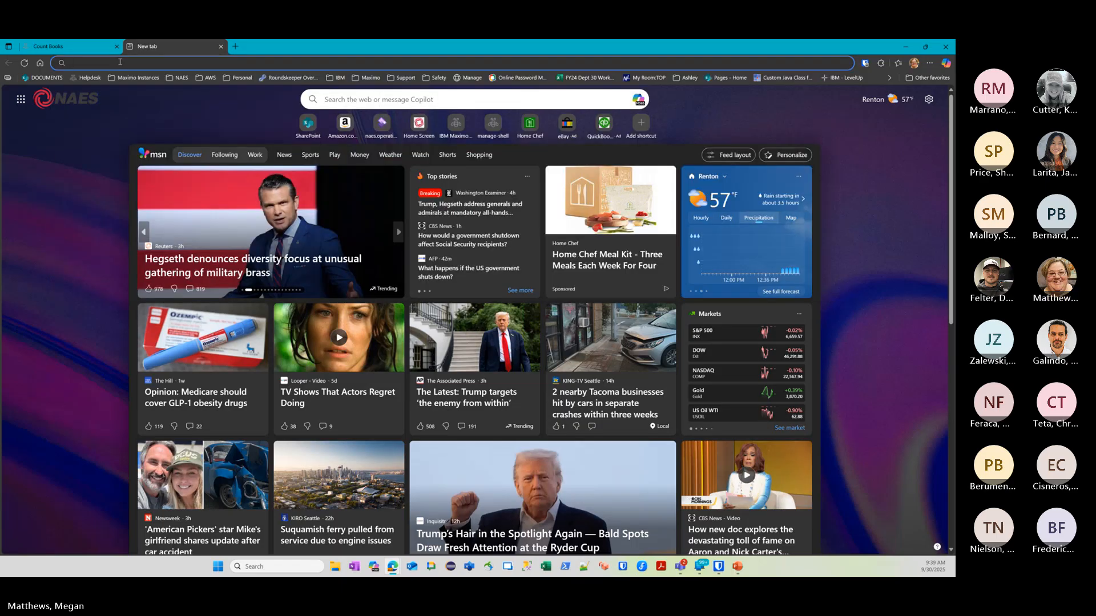
text(grp)
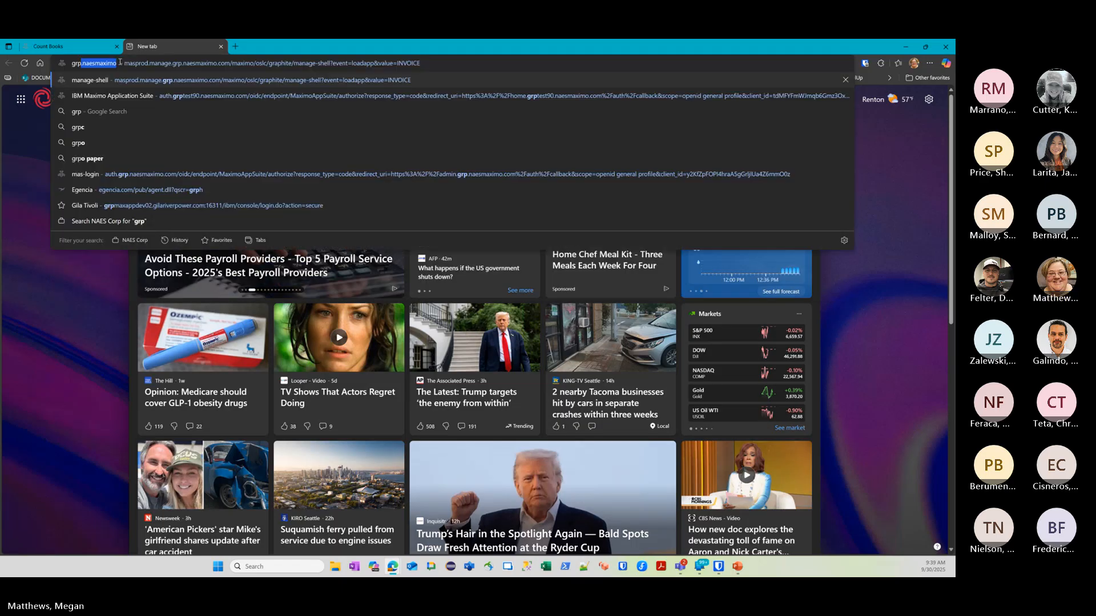
key(Return)
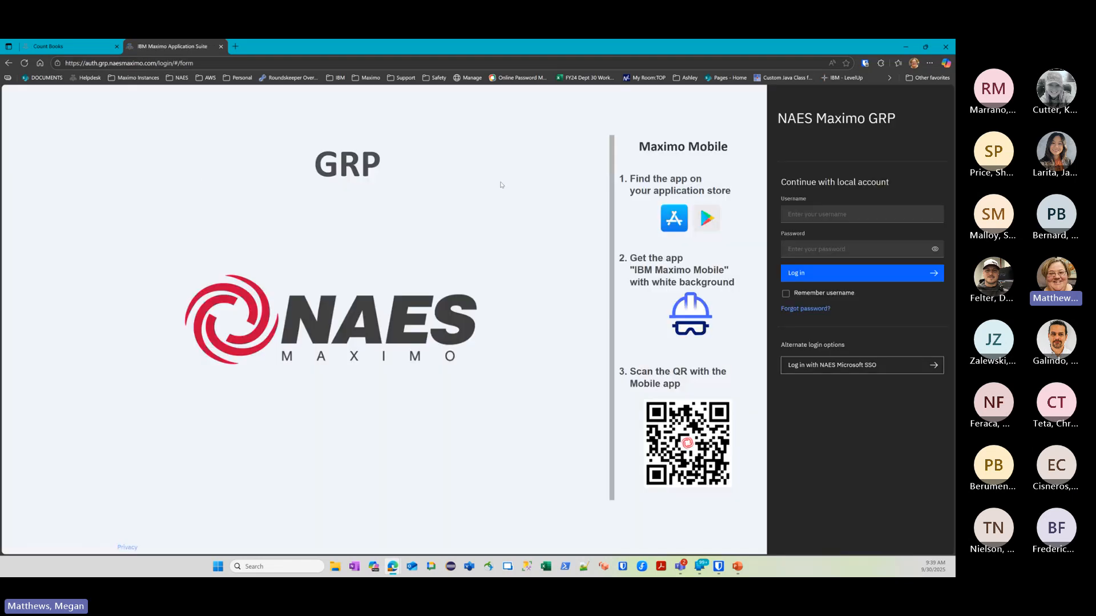
click(862, 365)
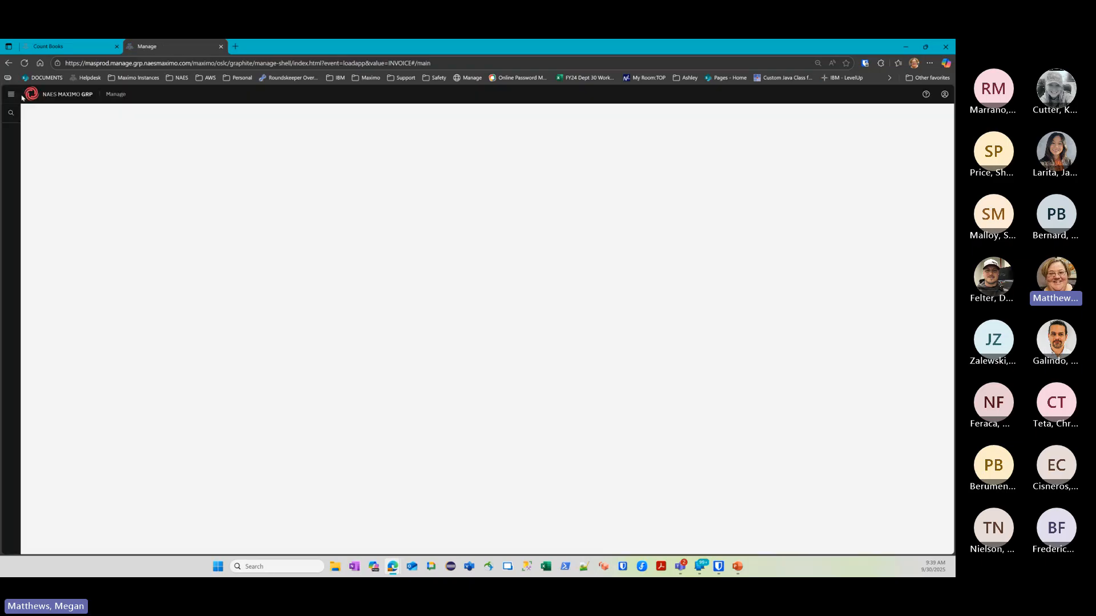
Open Report Administration and filter the reports by application INVENTOR
click(40, 193)
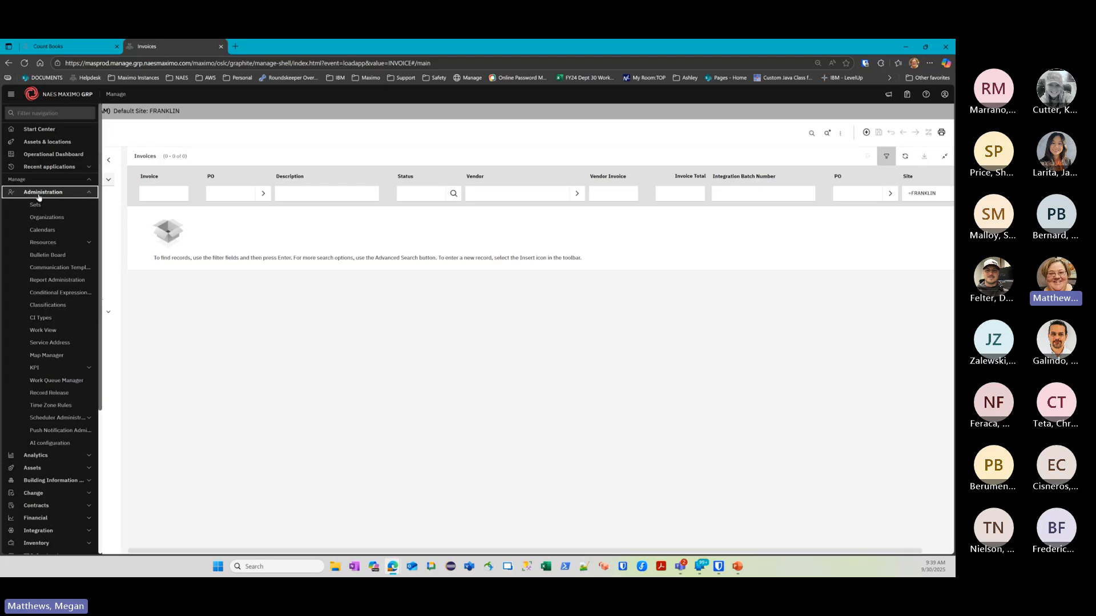
click(57, 280)
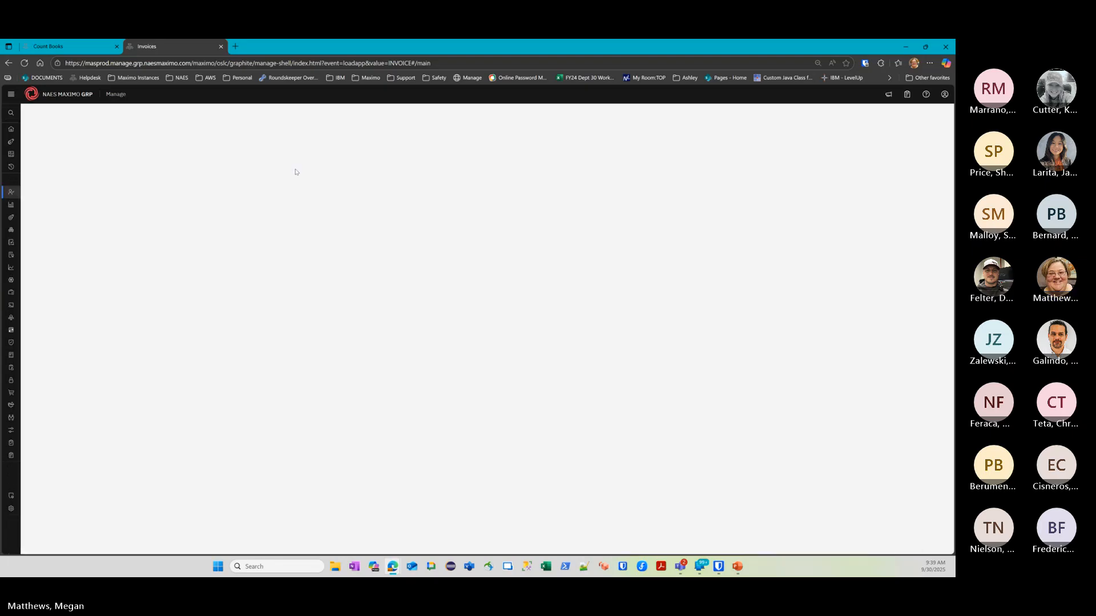
click(434, 195)
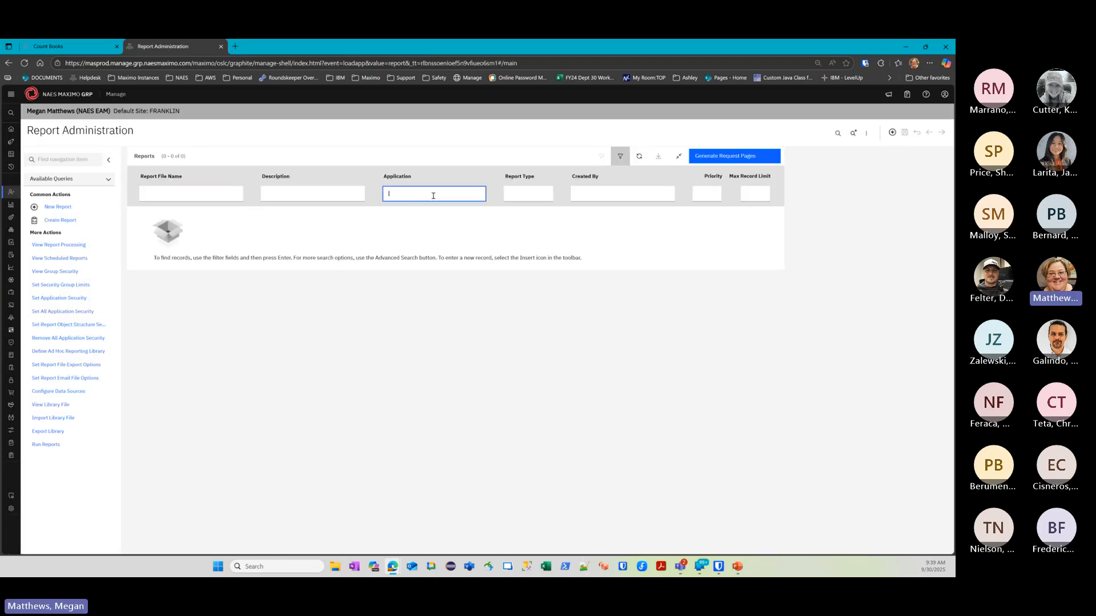
text(inventor)
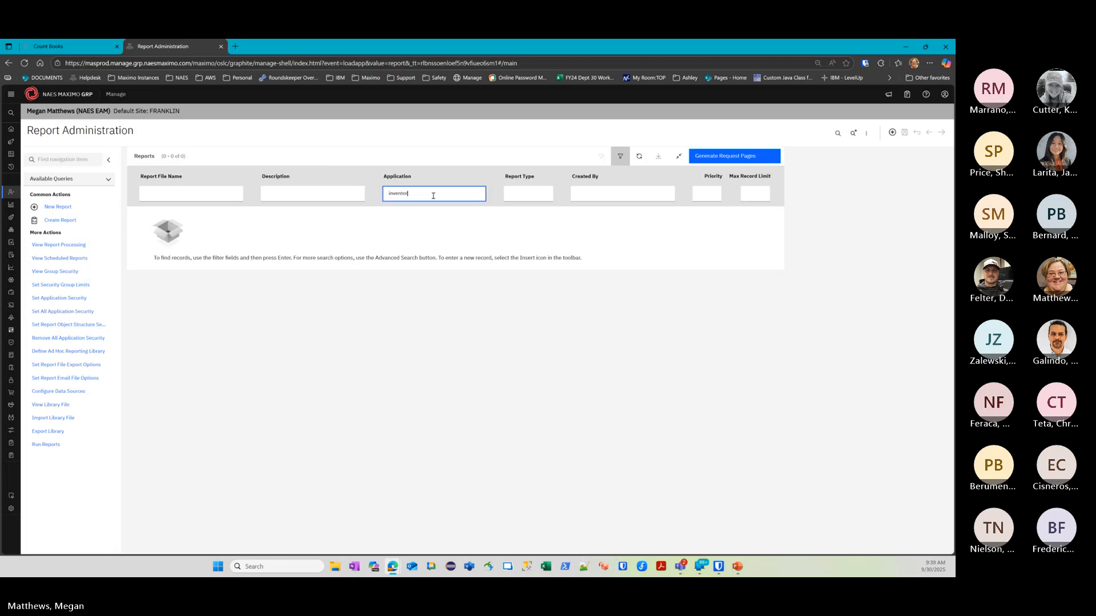
key(Return)
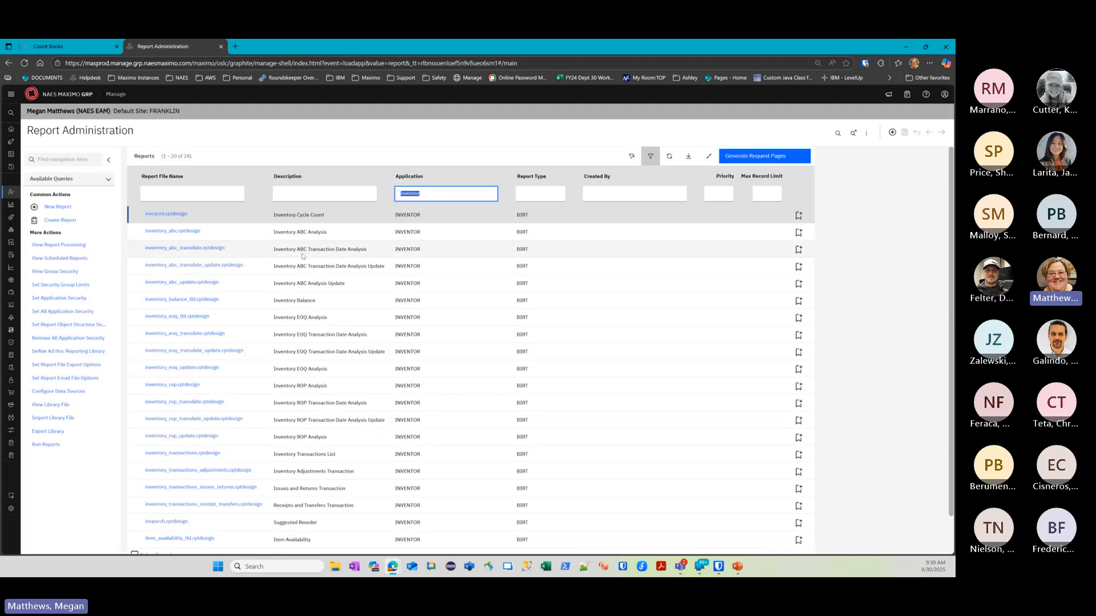
Set page zoom to 150% and narrow the list to reports with description NAES
key(ctrl+minus)
key(ctrl+plus)
key(ctrl+plus)
key(ctrl+plus)
key(ctrl+plus)
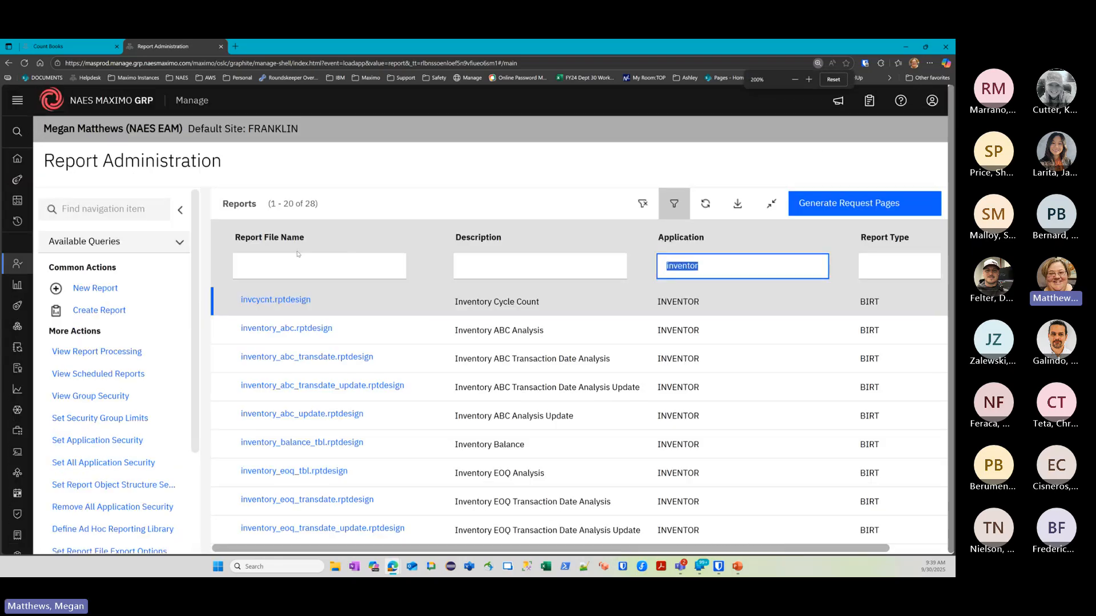
key(ctrl+minus)
key(ctrl+minus)
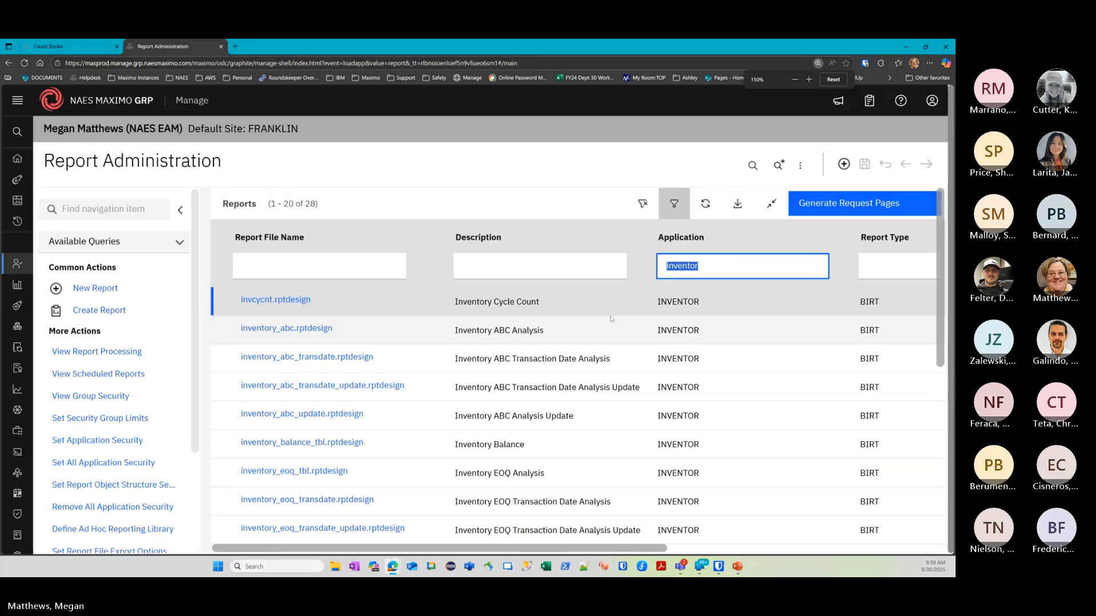
click(516, 271)
text(N)
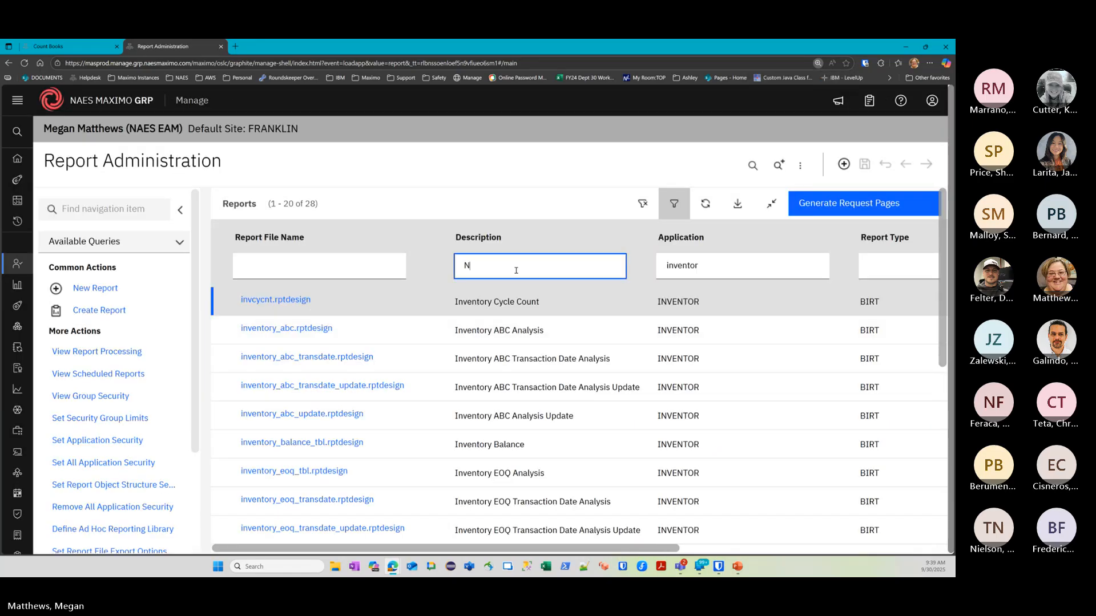
text(AES)
key(Return)
double_click(516, 268)
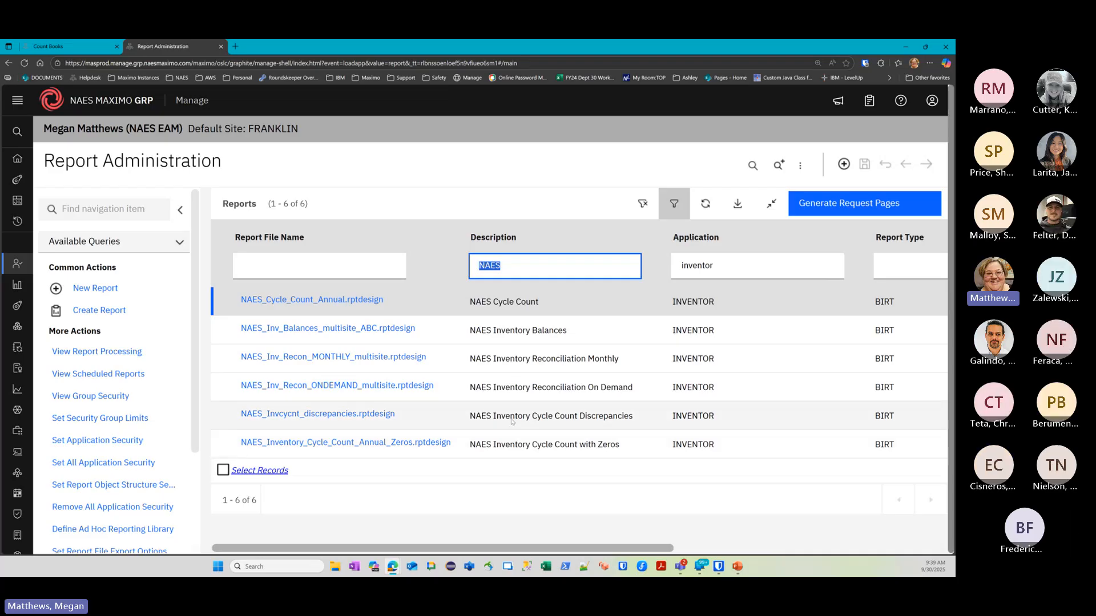
Open NAES_Inventory_Cycle_Count_Annual_Zeros.rptdesign and request a preview with site FRANKLIN
click(413, 442)
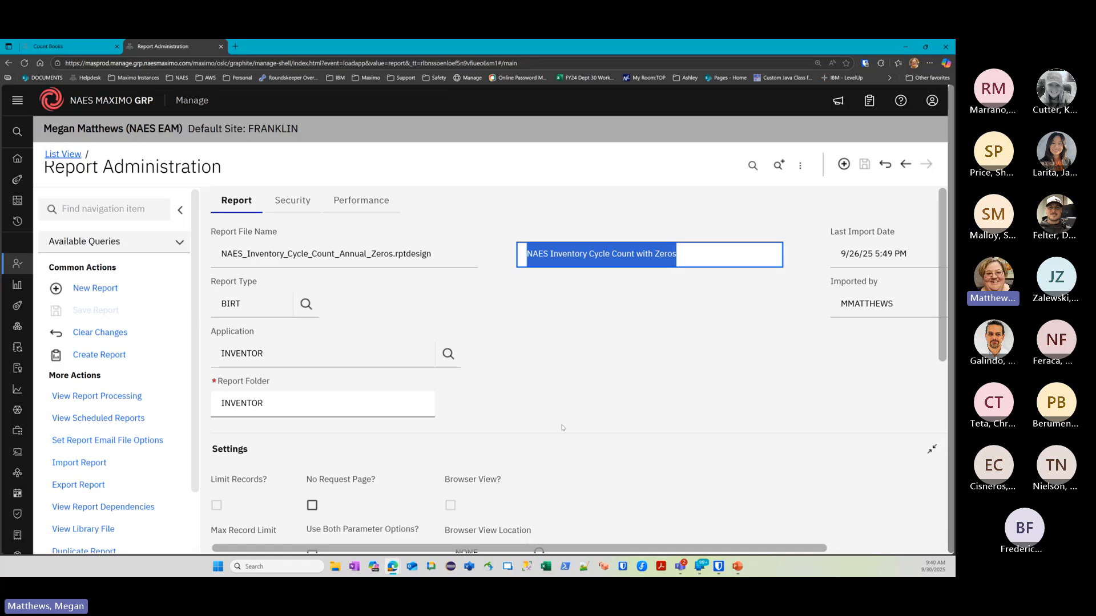
scroll(562, 427, down, 10)
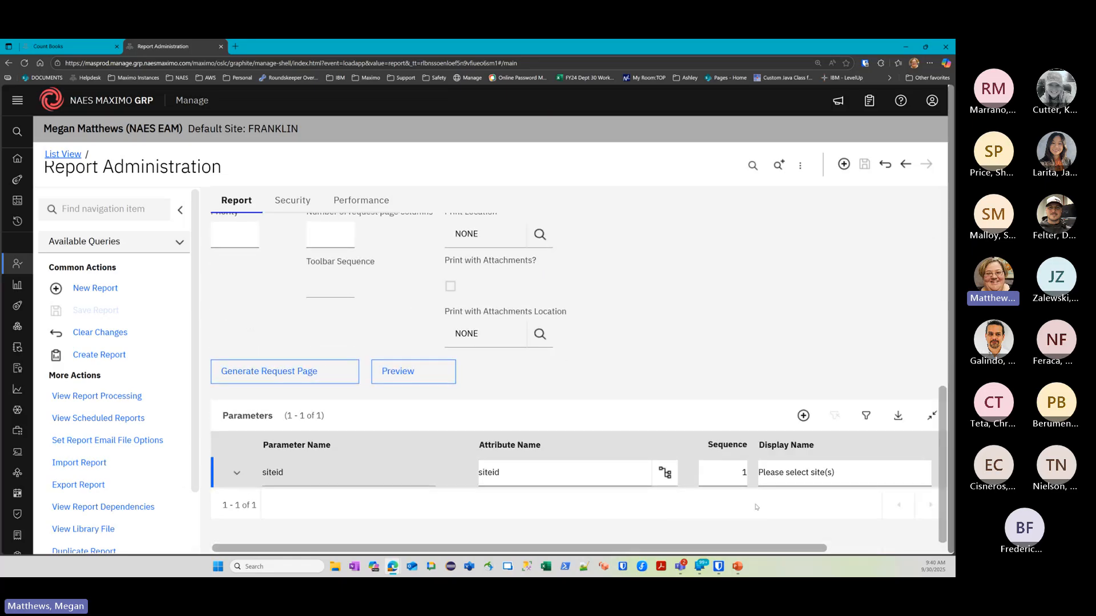
mouse_move(732, 547)
mouse_down()
mouse_move(831, 547)
mouse_move(733, 548)
mouse_up()
click(451, 380)
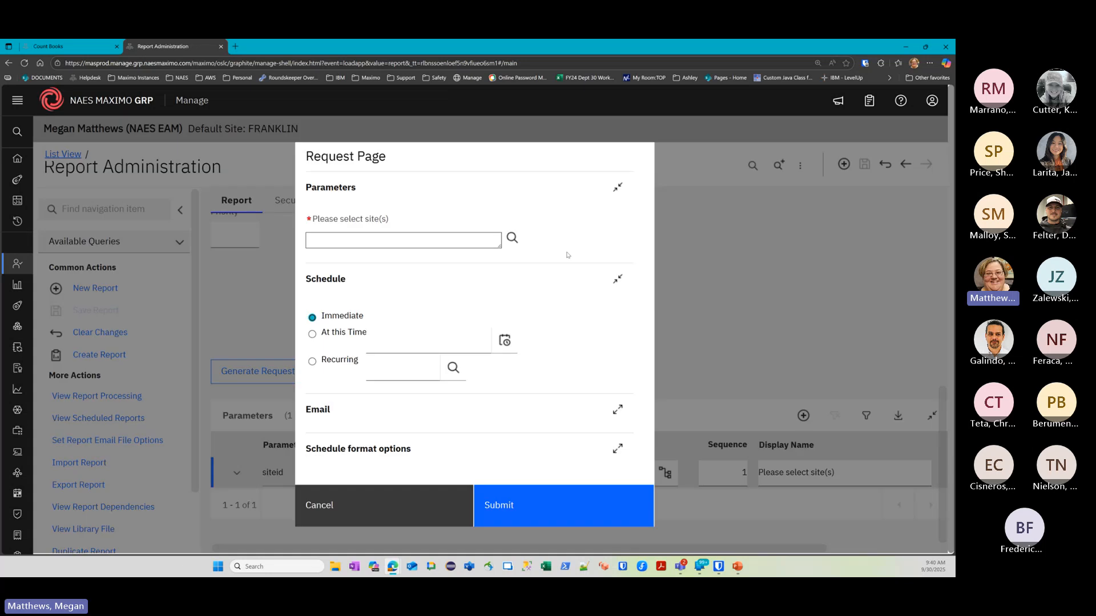
click(511, 237)
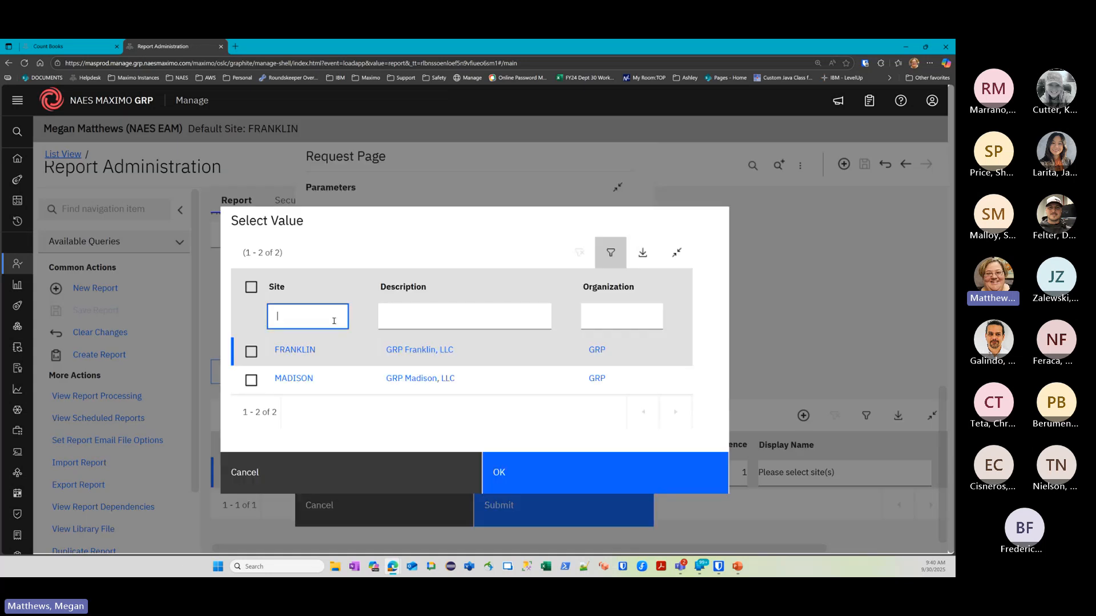
click(252, 352)
click(503, 472)
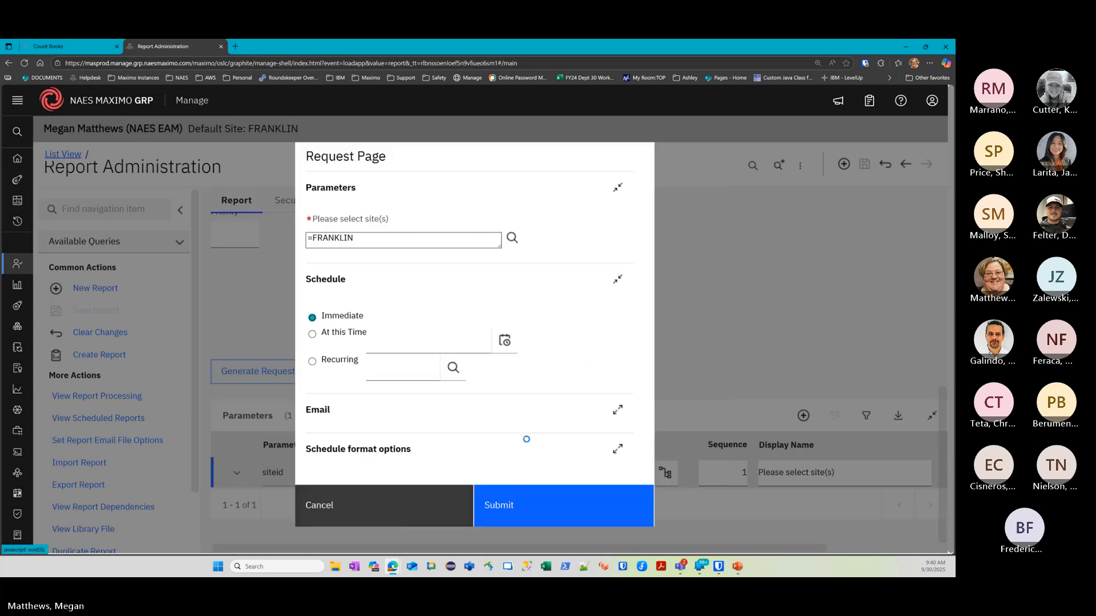
Submit the request and view the Inventory for Counts report for FRANKLIN_MAIN in BIRT
click(513, 502)
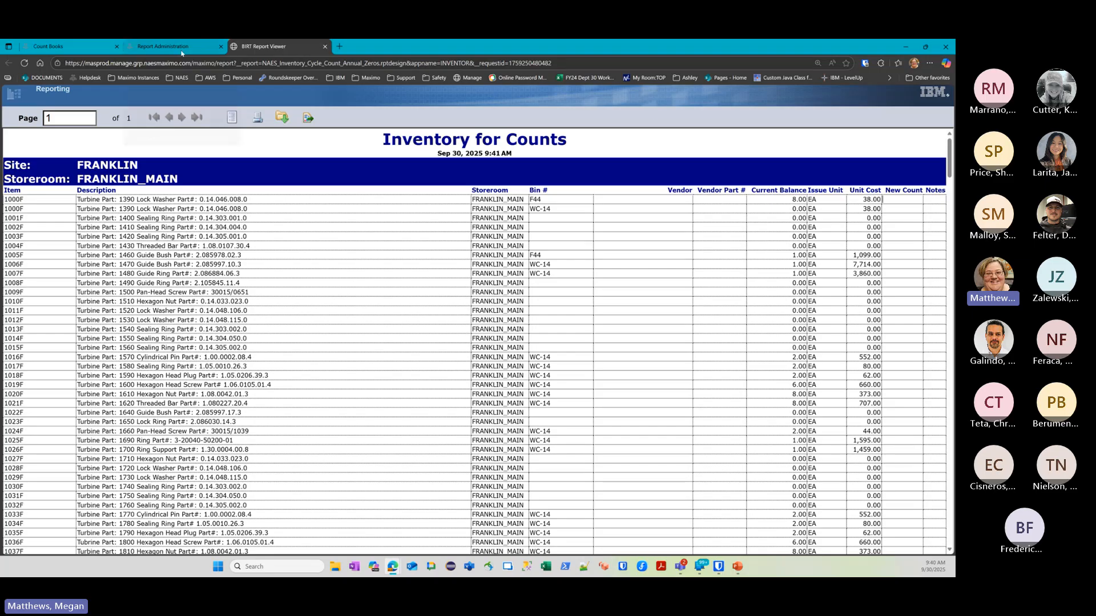
mouse_move(181, 53)
Return to count book 1004 and display its count book lines
click(53, 47)
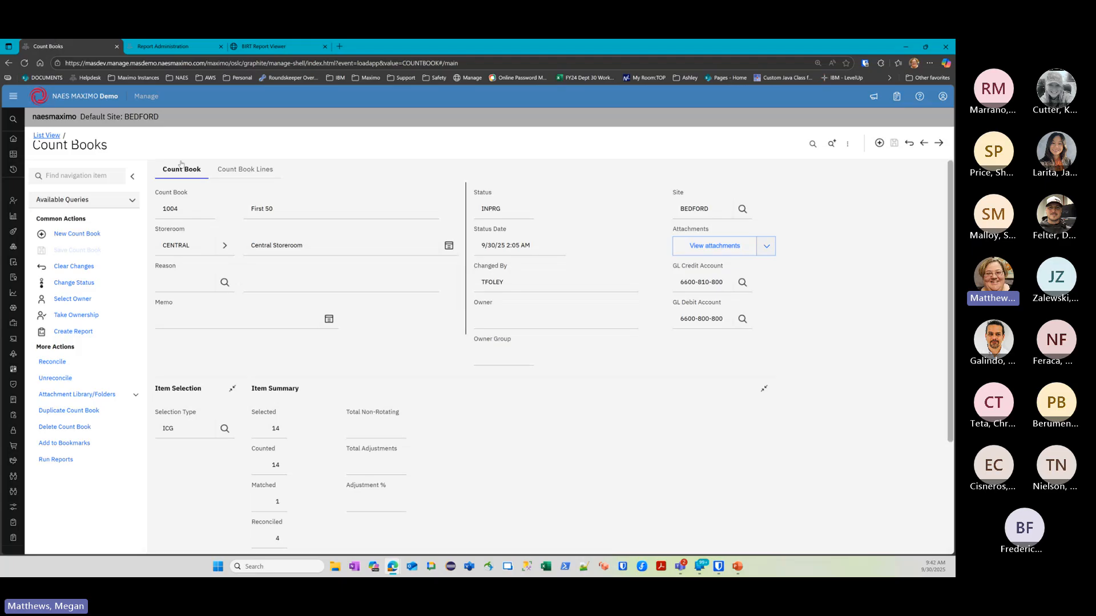
click(240, 171)
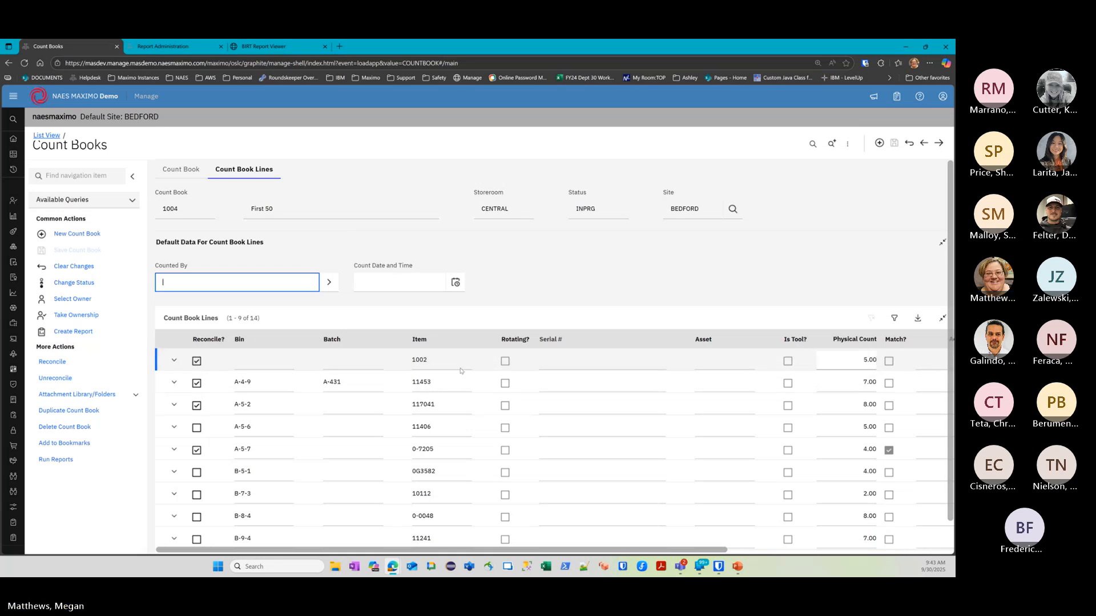
Return to the filtered NAES report list and open the Inventory Cycle Count Discrepancies report
click(186, 50)
scroll(267, 232, up, 7)
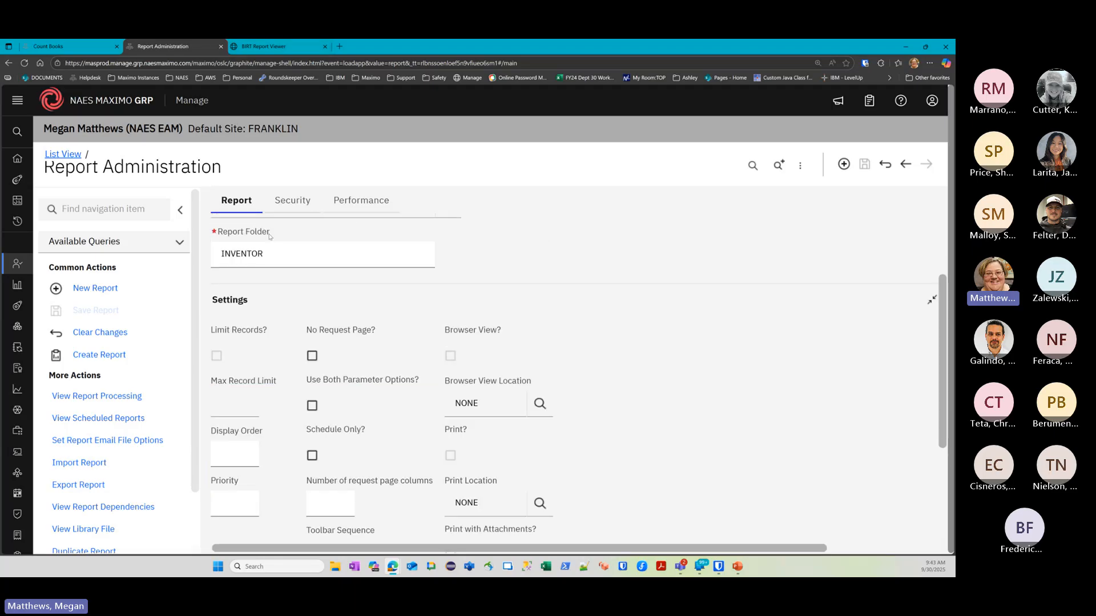
click(46, 154)
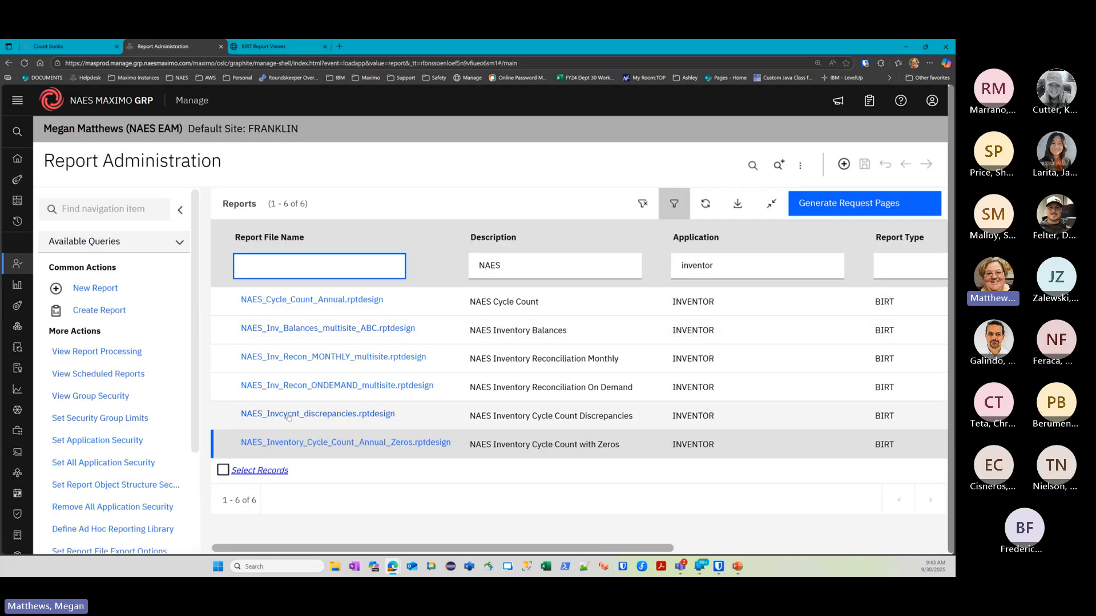
click(322, 414)
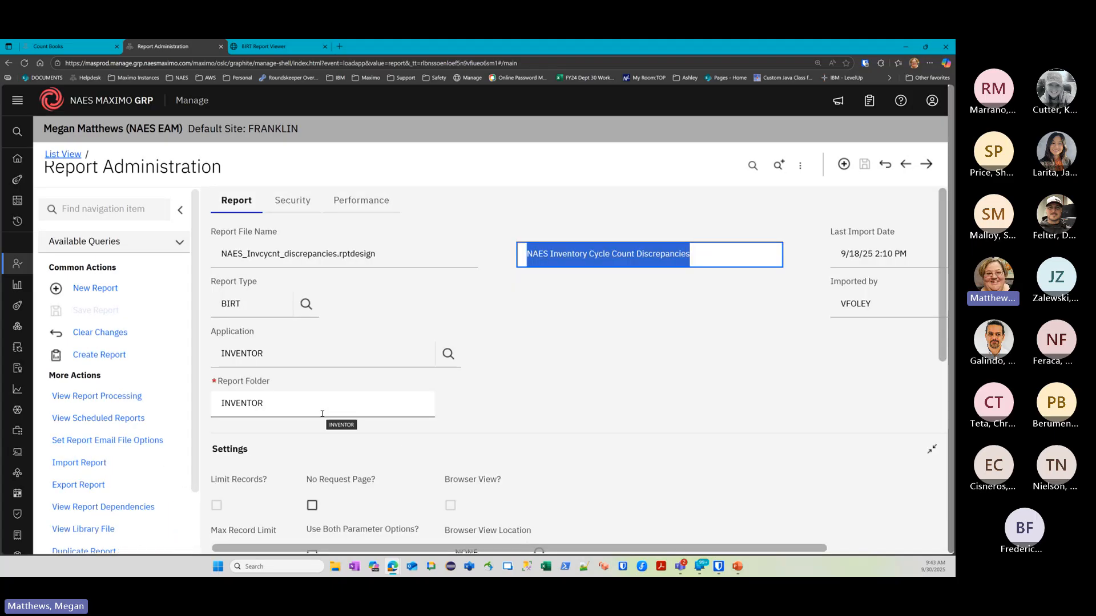
scroll(404, 443, down, 6)
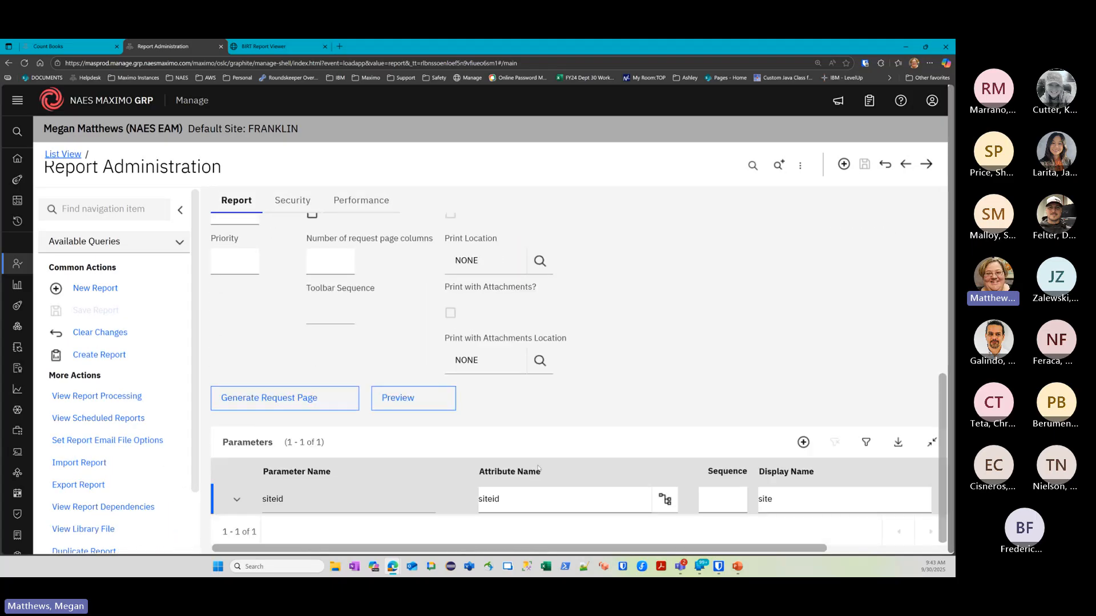
Preview the report for site FRANKLIN, then return to Report Administration
click(416, 408)
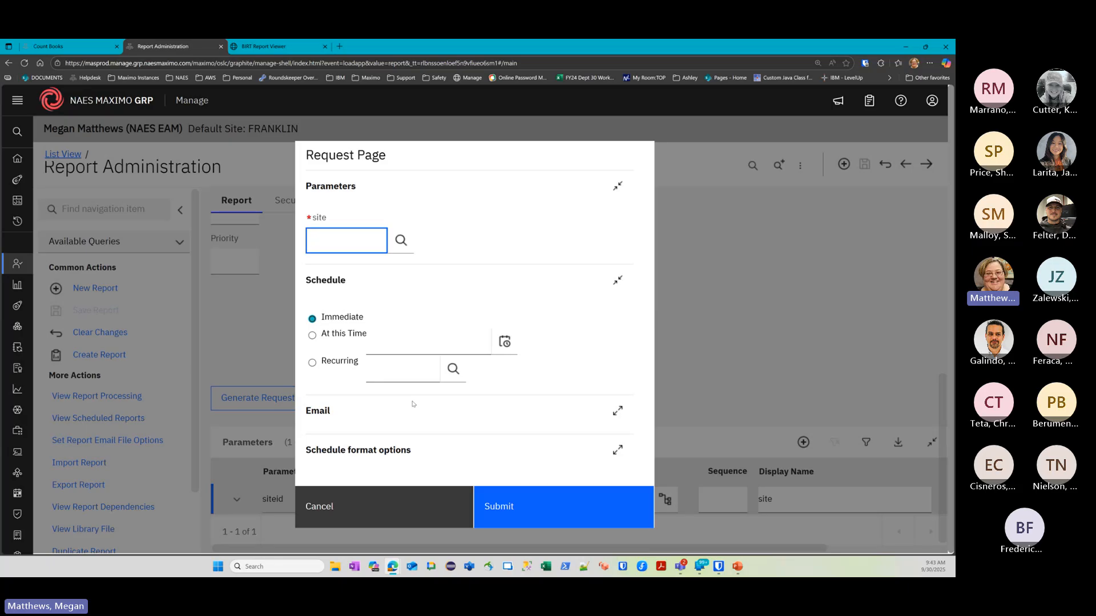
click(401, 239)
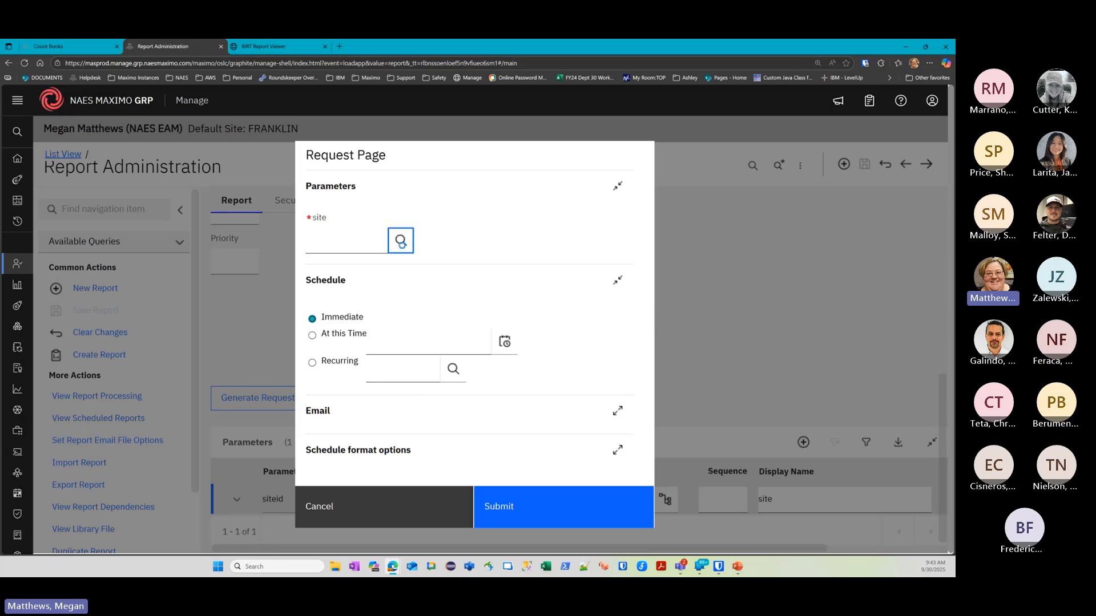
click(282, 349)
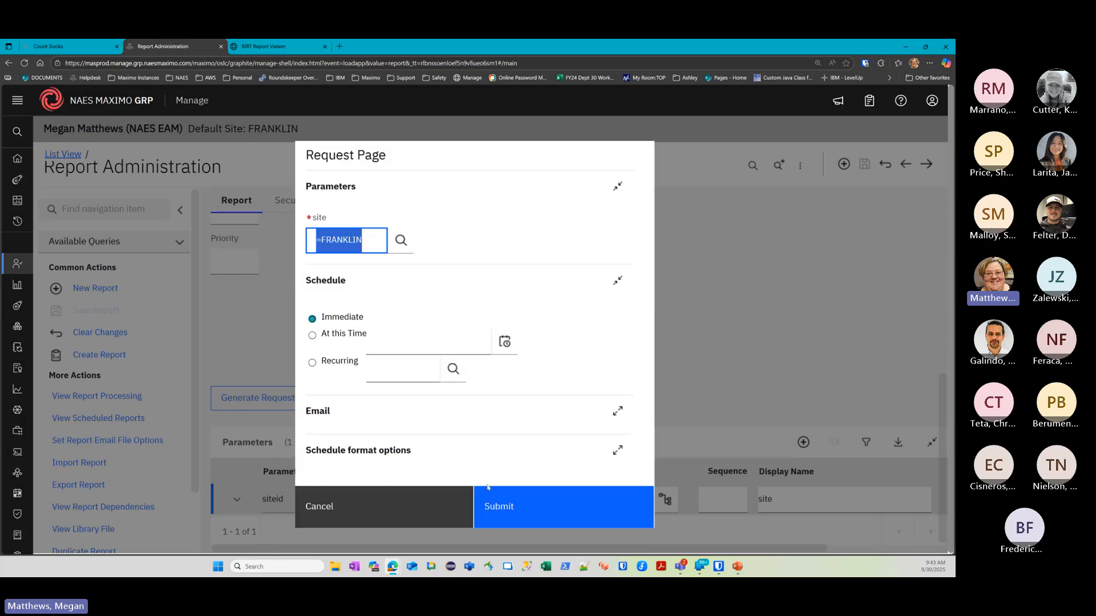
click(504, 508)
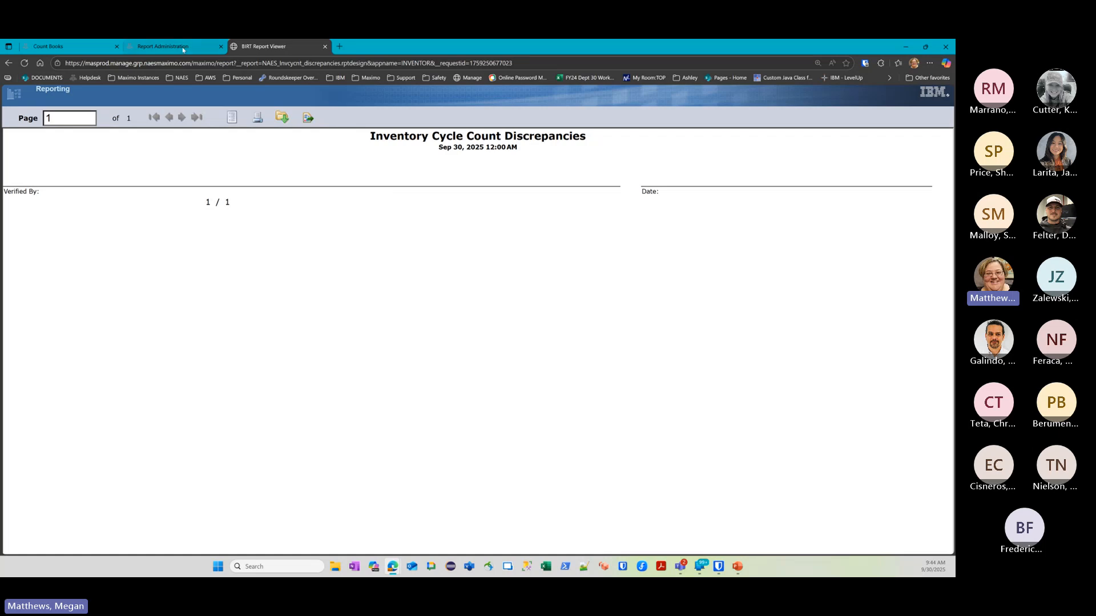
click(187, 48)
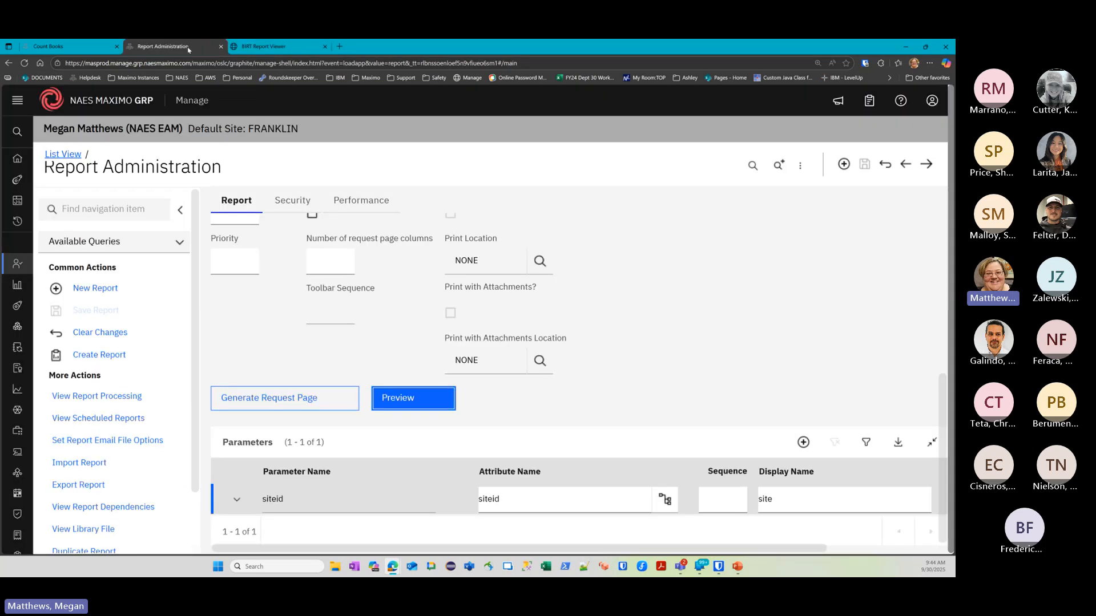
Enter a physical count of 7 for item 1002 on count book 1004's lines
click(78, 47)
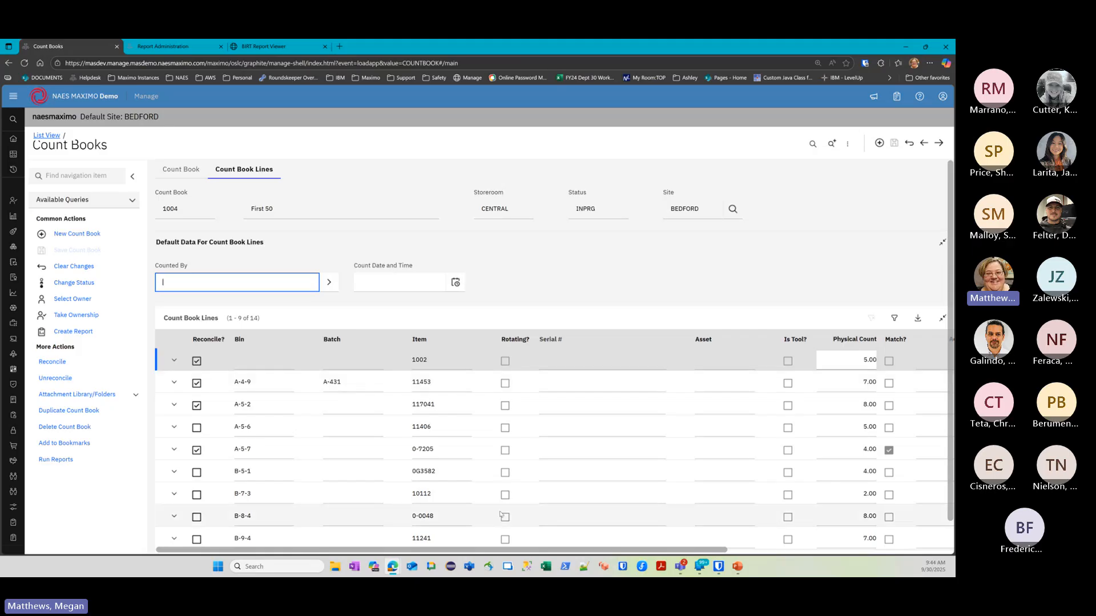
drag(518, 550, 702, 536)
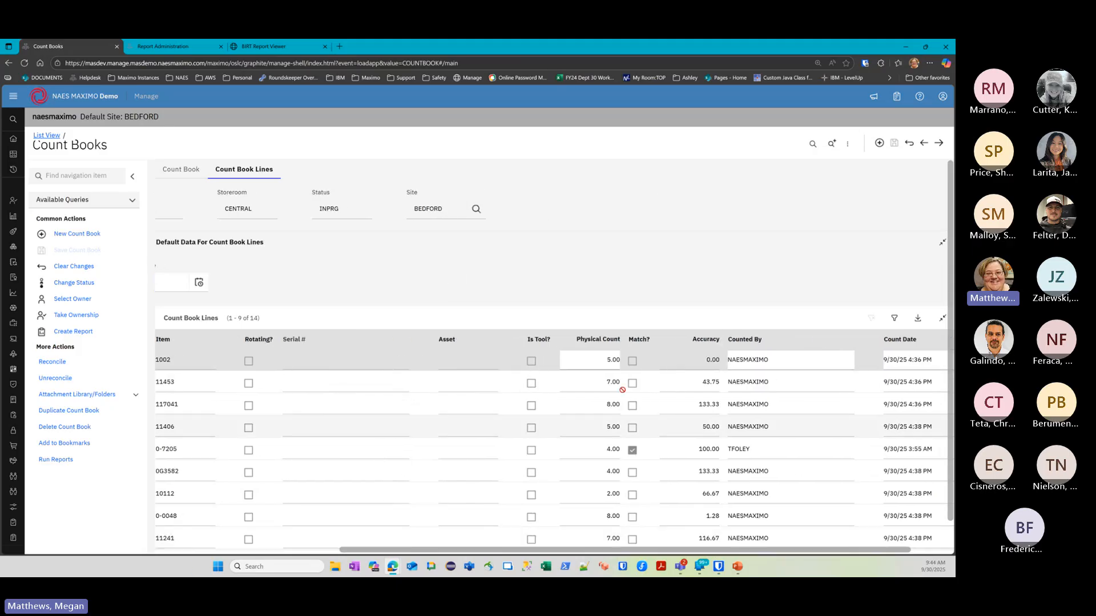
click(601, 357)
key(BackSpace)
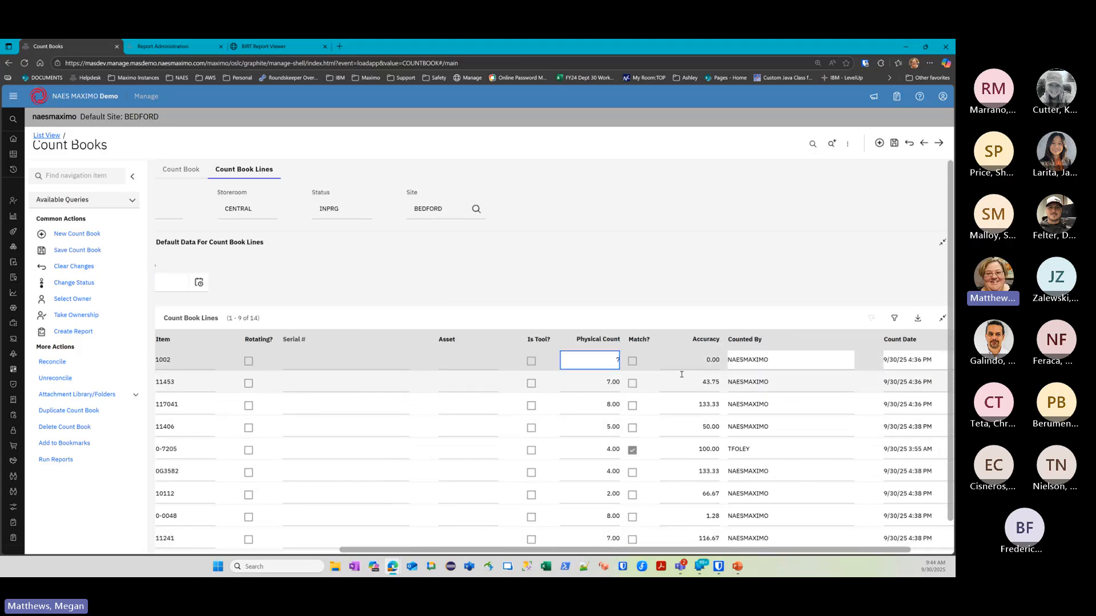
text(7)
key(Return)
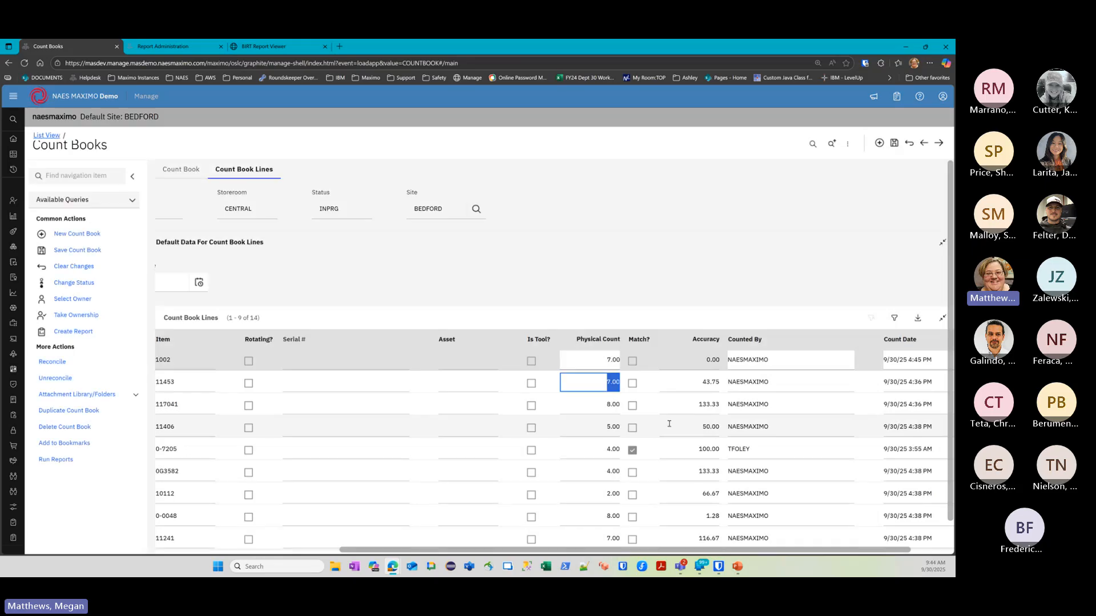
click(916, 361)
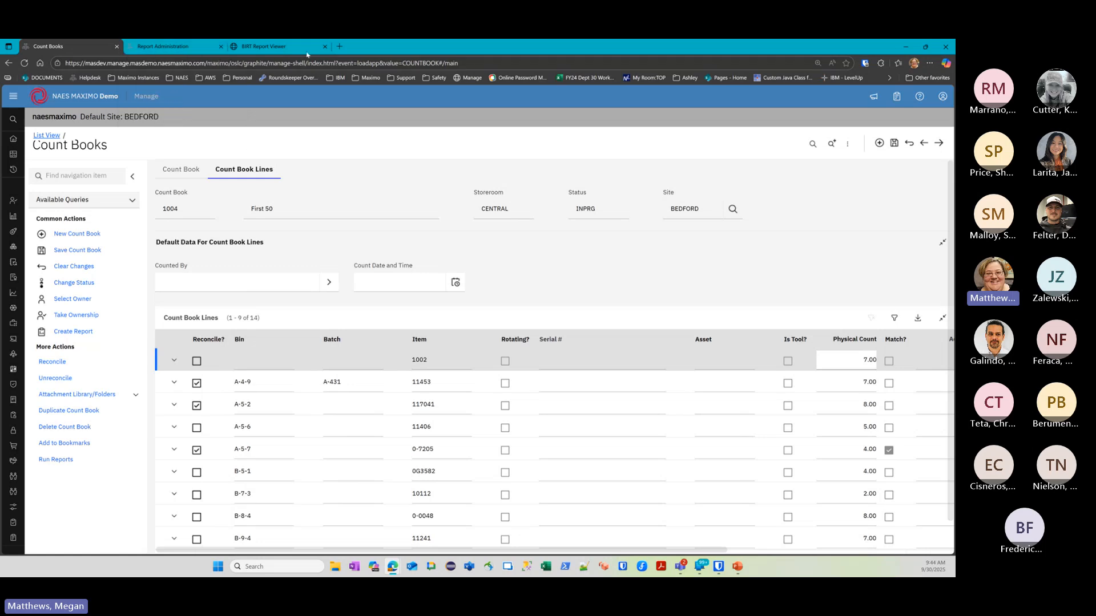
click(214, 49)
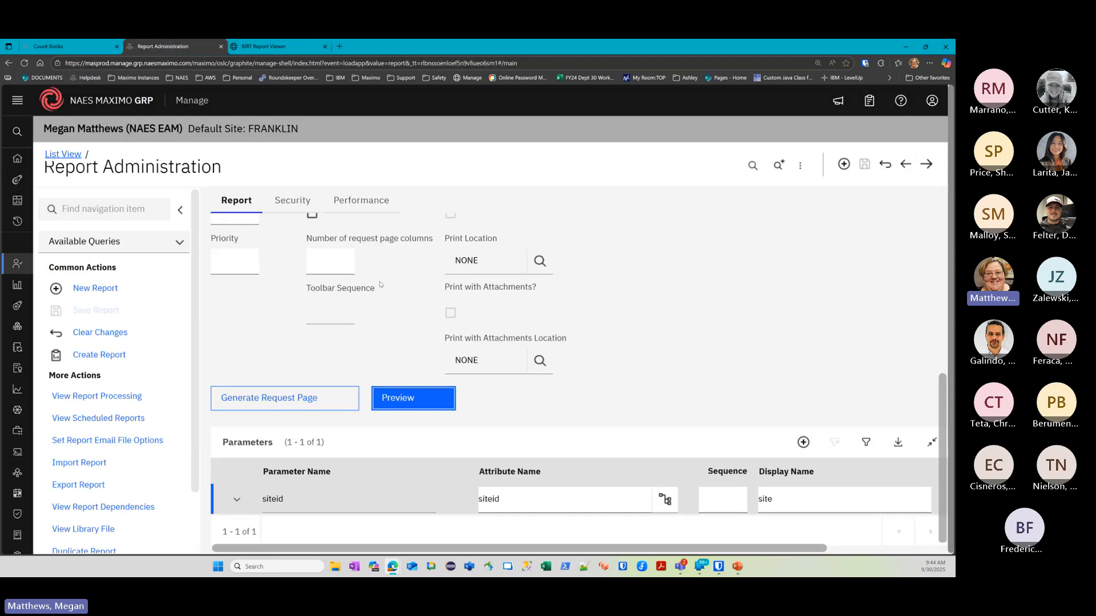
scroll(345, 332, up, 7)
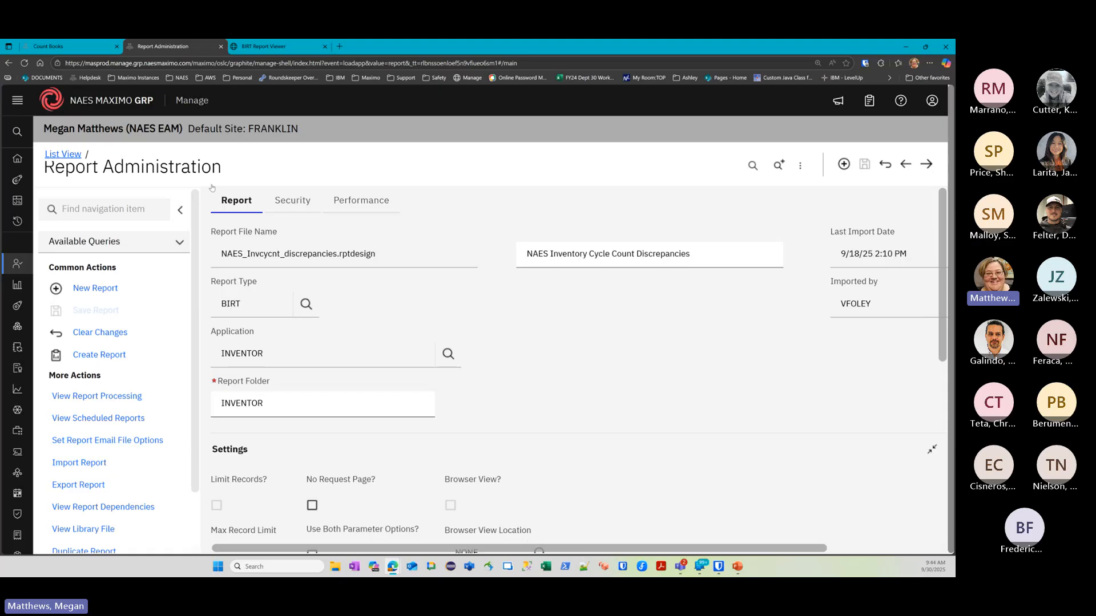
click(63, 154)
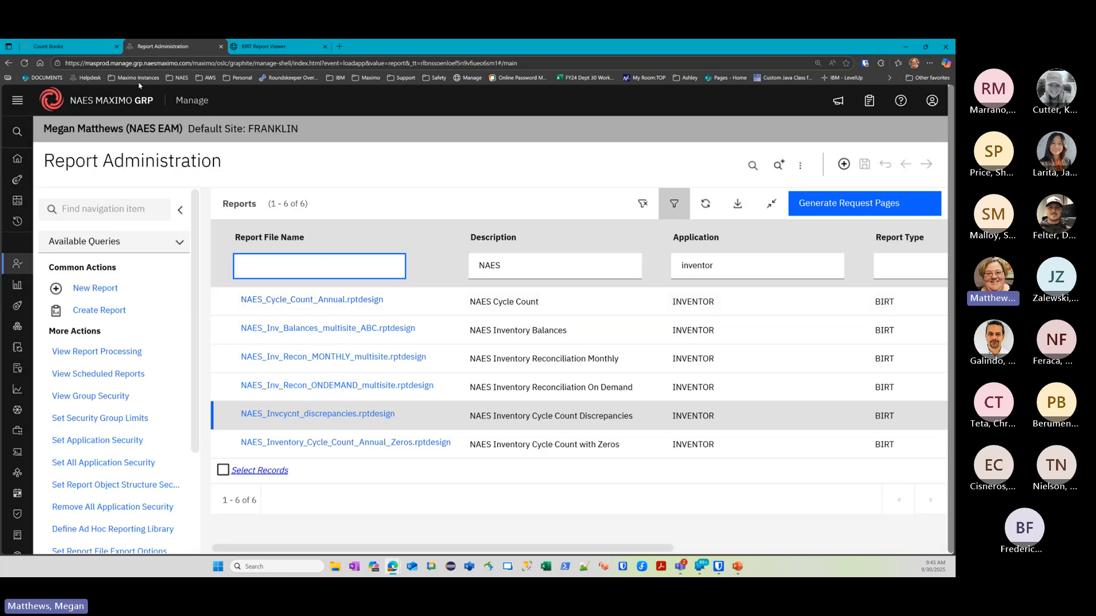
click(87, 51)
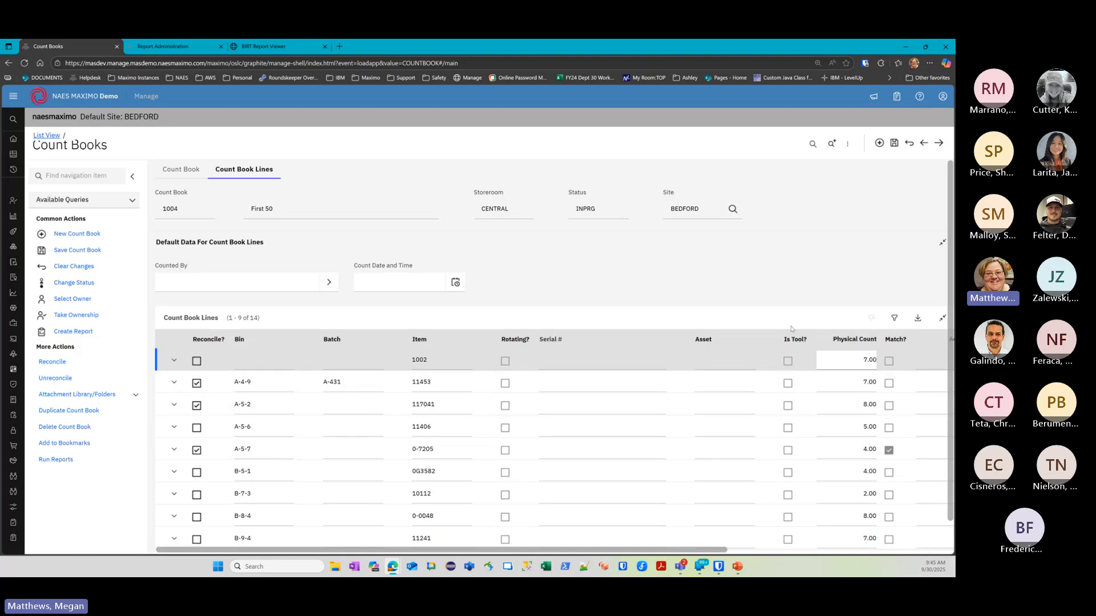
Download count book 1004's lines and open 1759250725914.xlsx in Excel
click(918, 319)
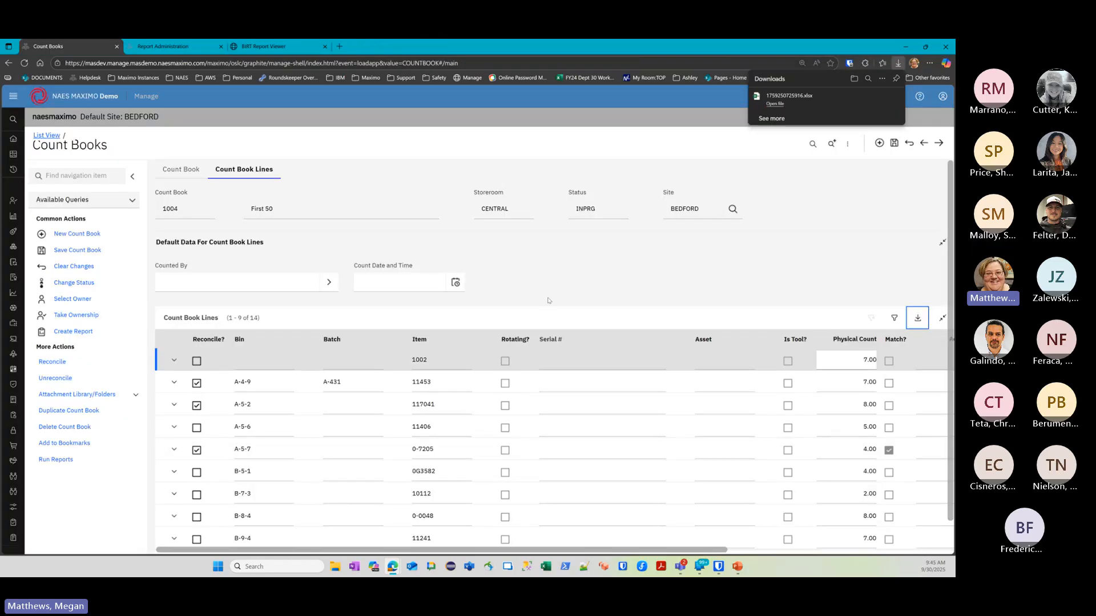
click(776, 107)
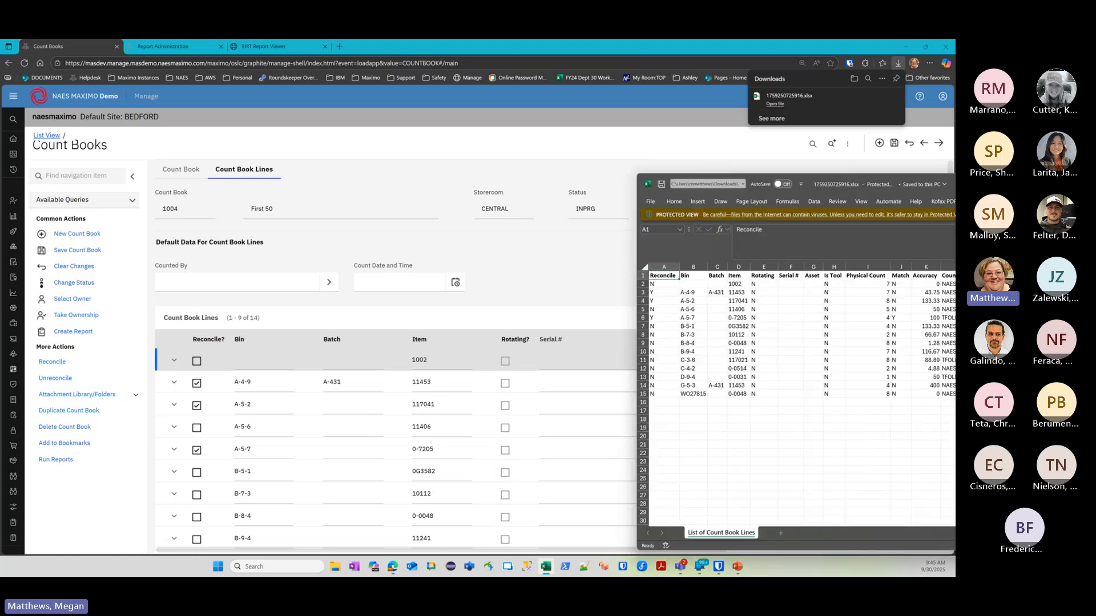
Maximize the exported workbook, AutoFit all its columns, then close it
drag(955, 184, 685, 131)
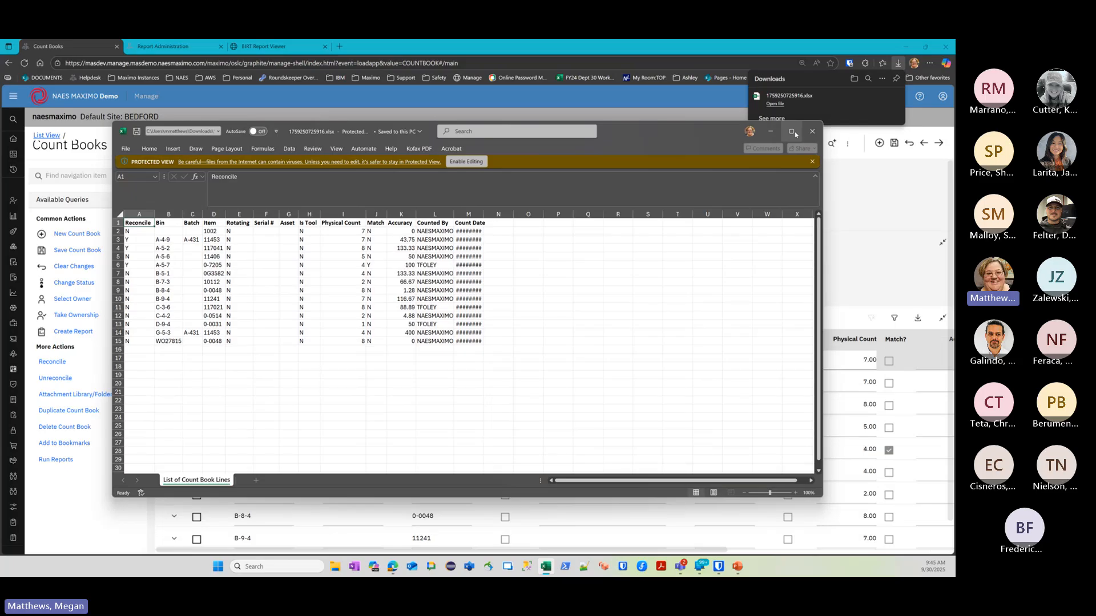
click(792, 132)
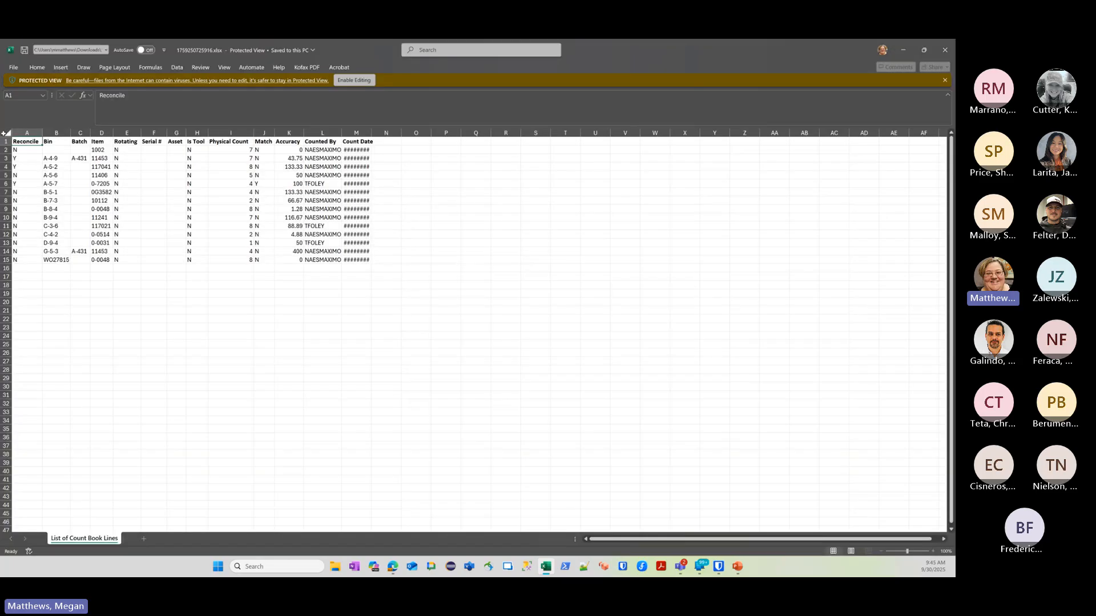
click(6, 133)
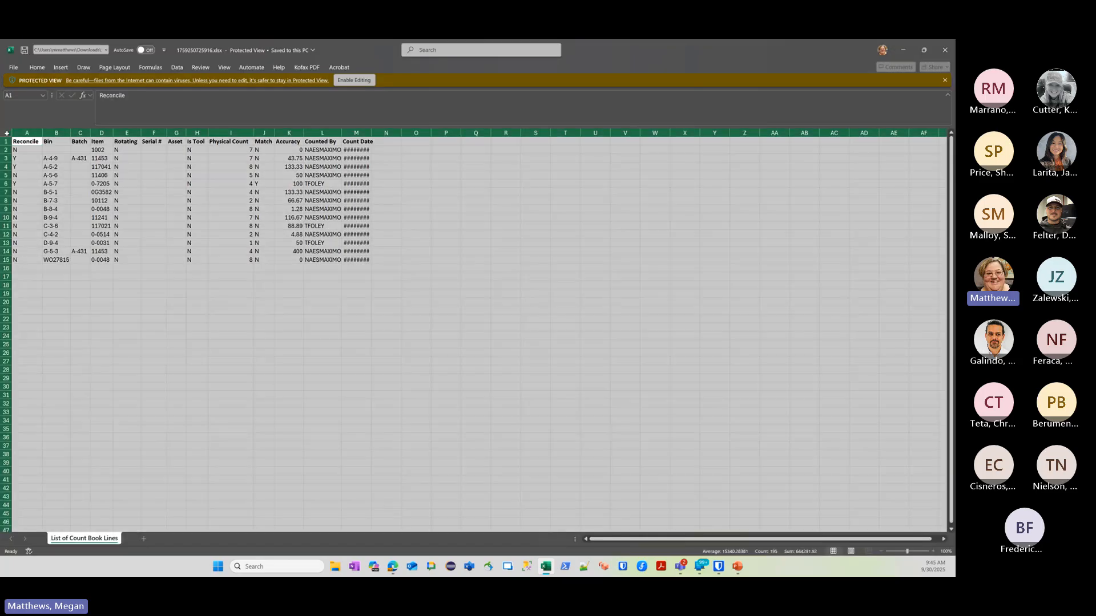
double_click(371, 134)
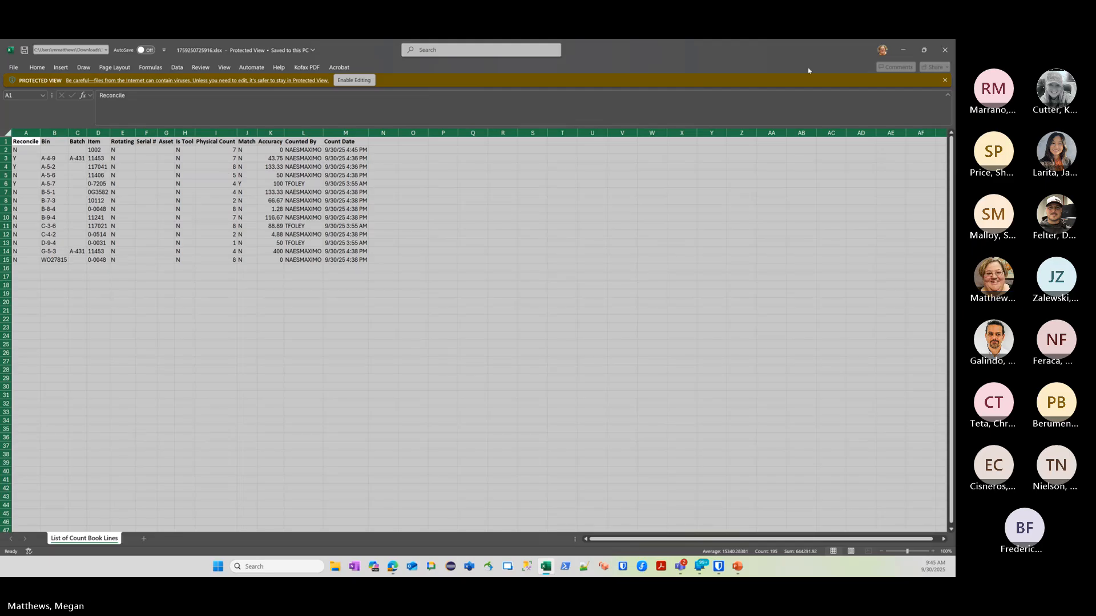
click(945, 51)
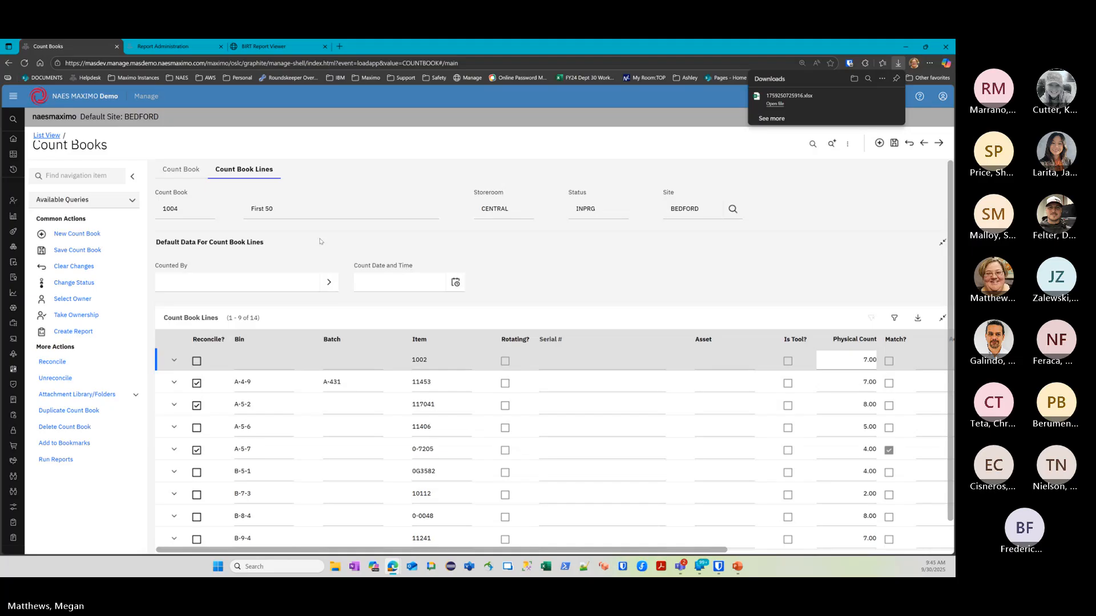
Dismiss the Downloads flyout and show the closing 'Thank you for joining us' slide
click(321, 242)
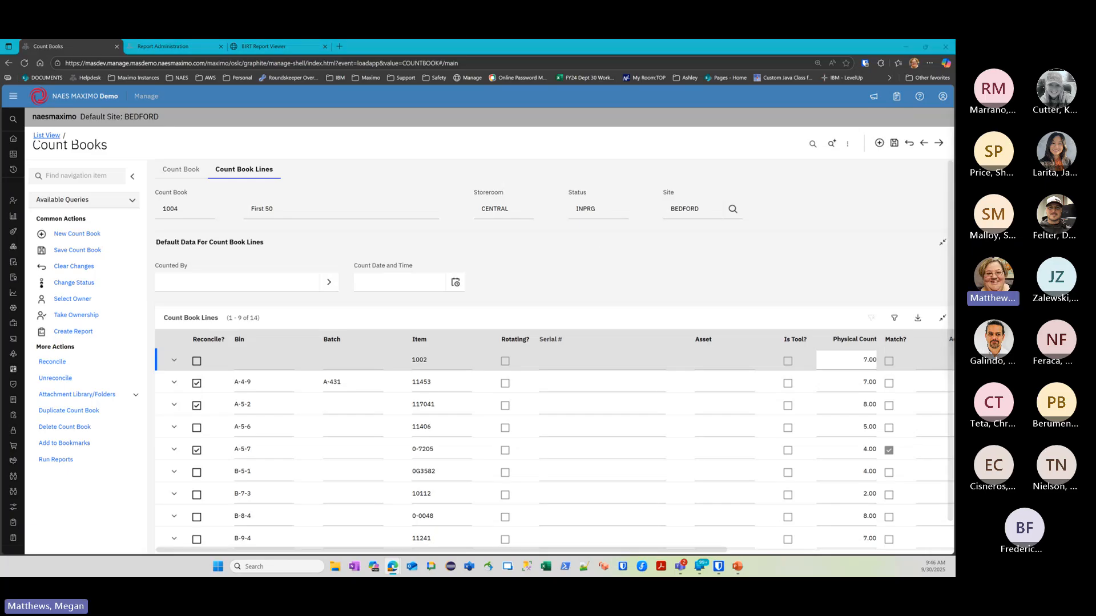
click(598, 242)
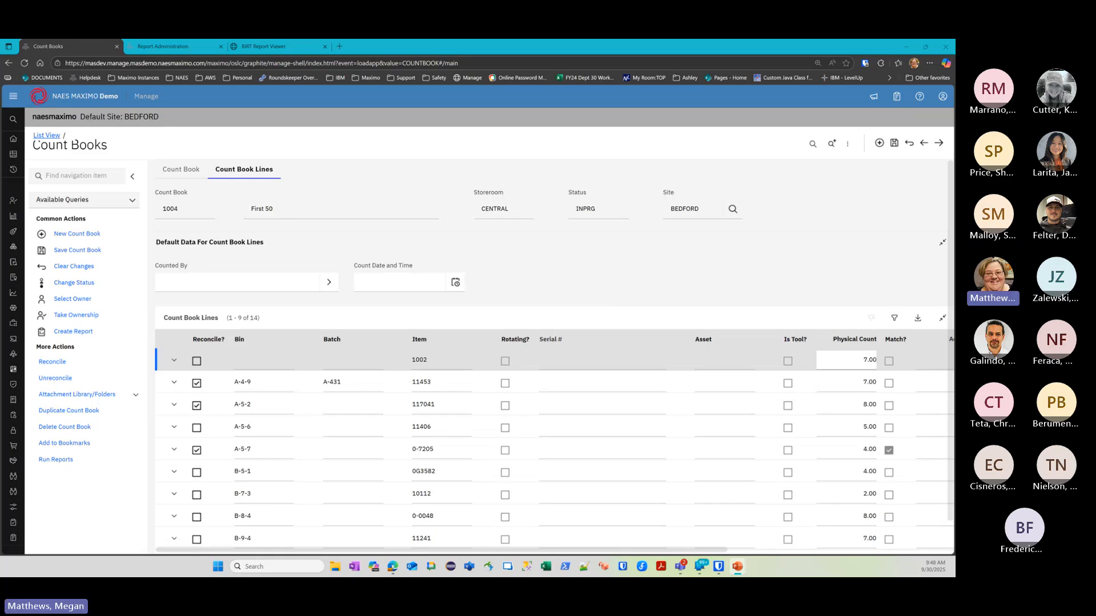
key(Right)
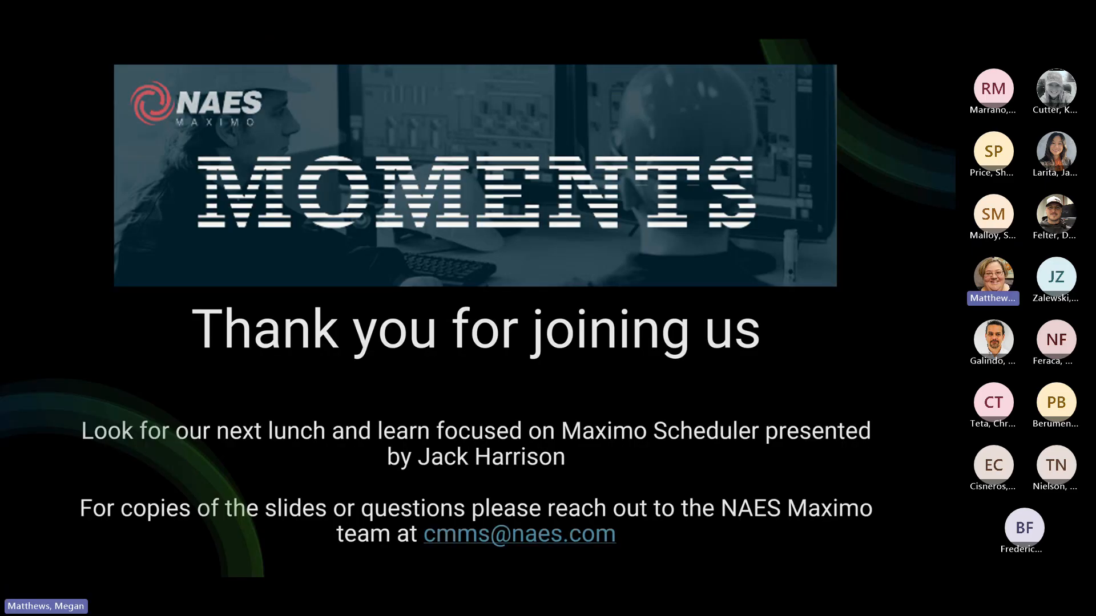